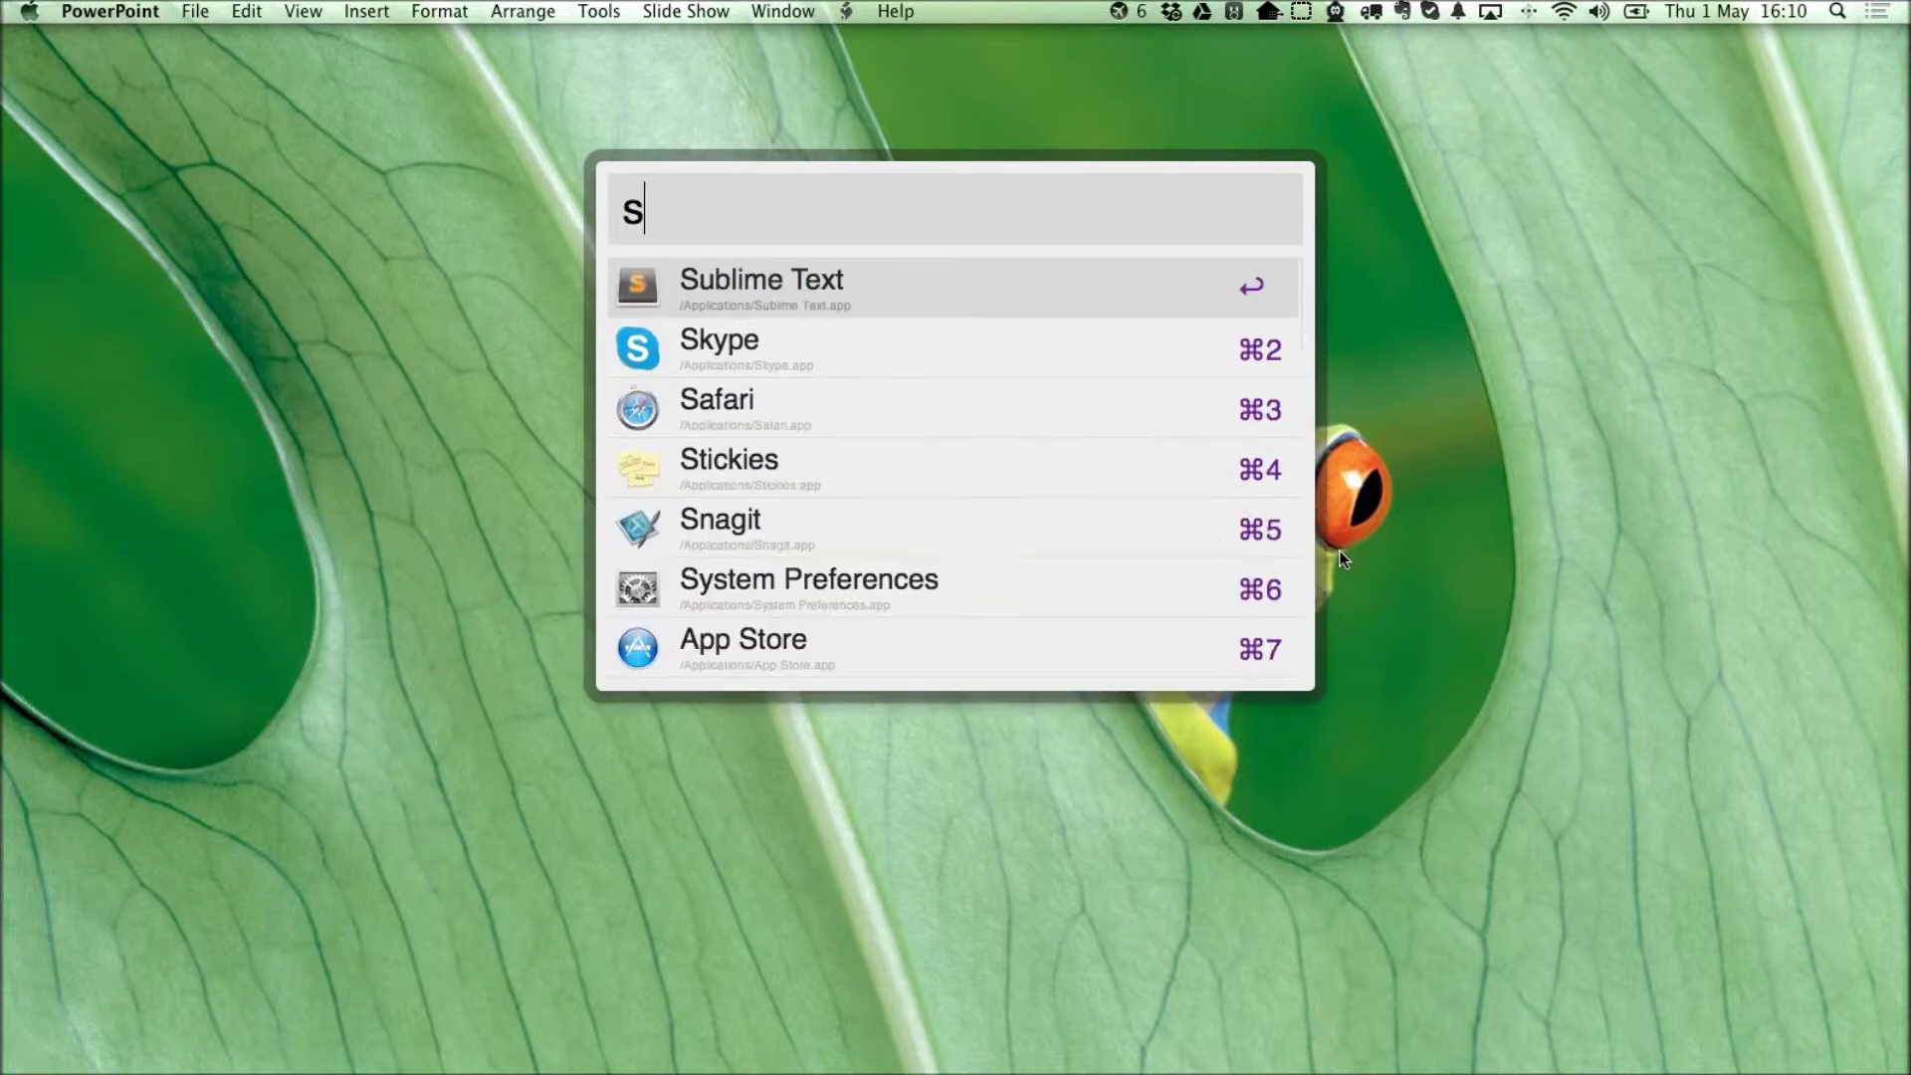
# Discard the 'umbrac' query and launch demo.ucommerce.net from Alfred in Safari.
pyautogui.write('umbrac')
pyautogui.press('Escape')
pyautogui.hotkey('alt', 'space')
pyautogui.write('demo.ucommerce.net')
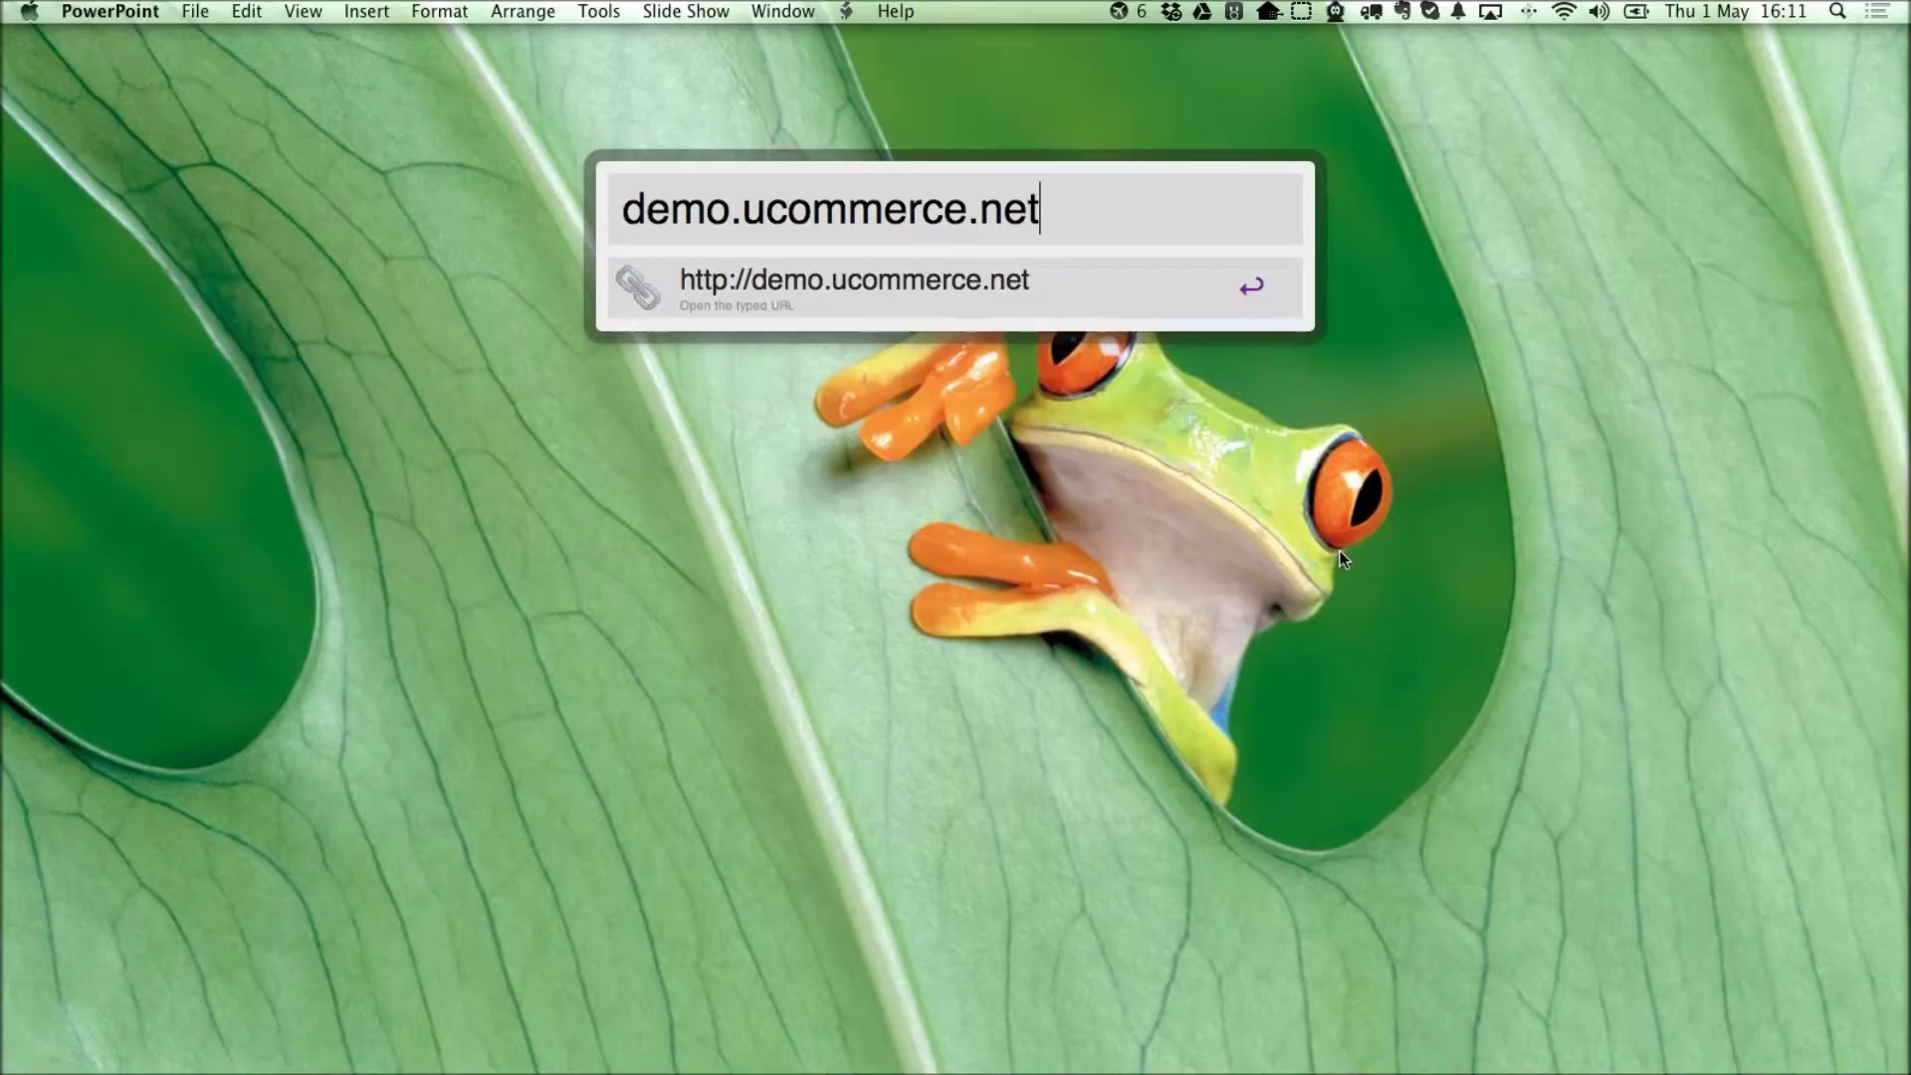
pyautogui.press('Return')
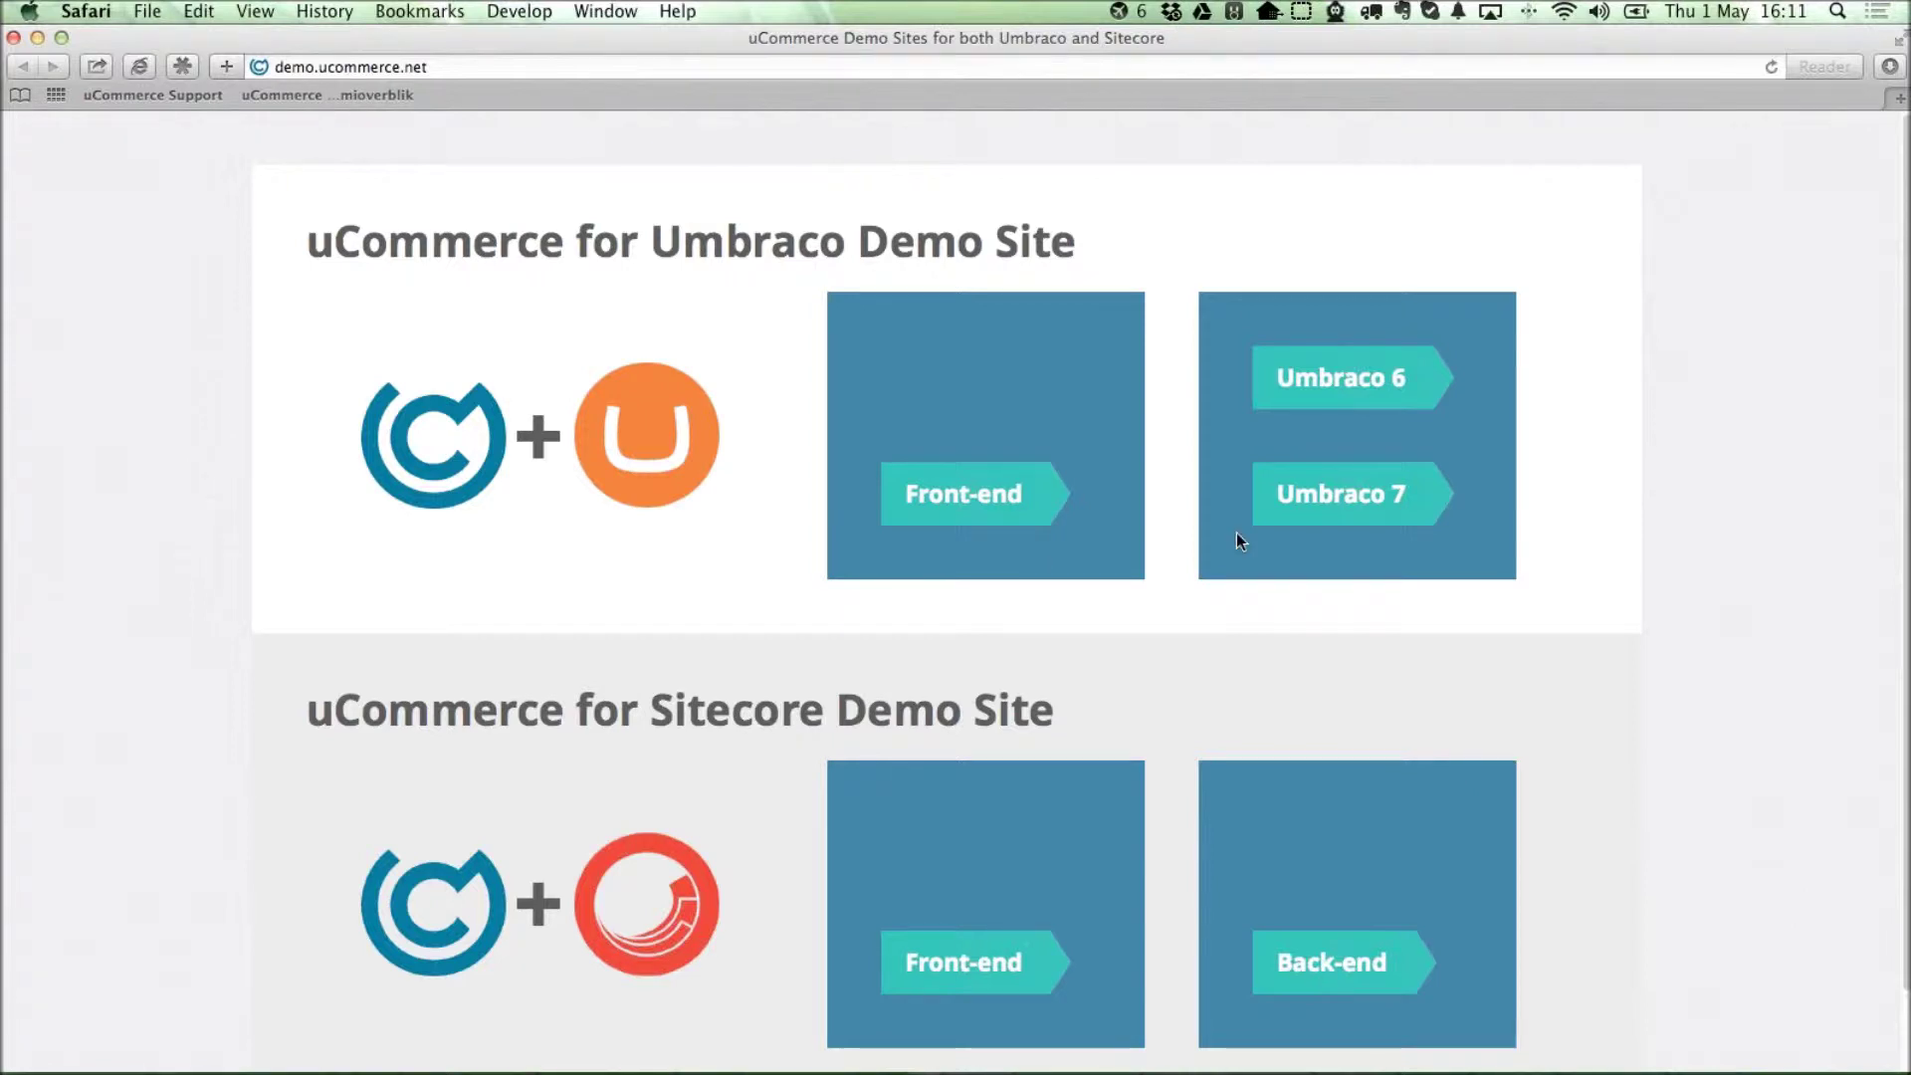
# Open the uCommerce for Umbraco demo's Front-end store in a new tab.
pyautogui.click(952, 498)
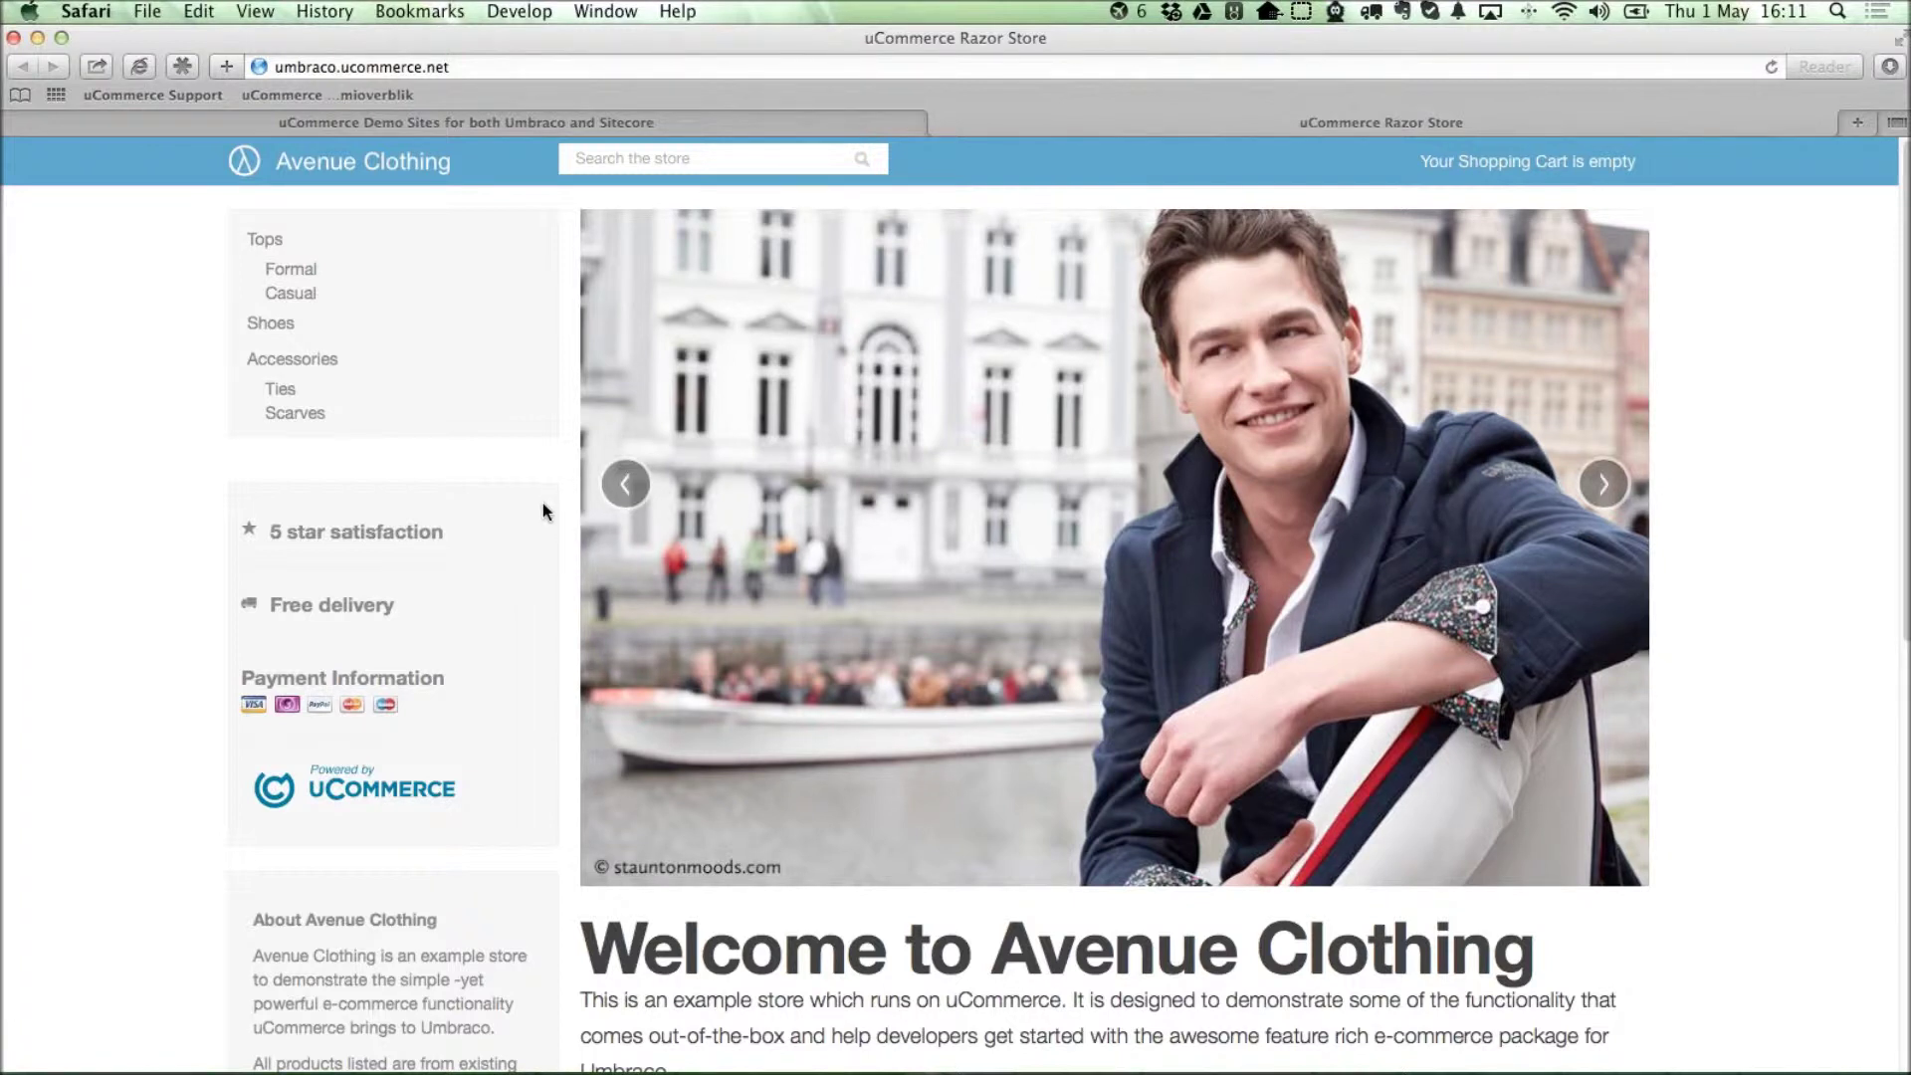
# Filter Formal shirts to 79-159 and add the Eton Purple & White Stripe shirt, collar 16, to the basket.
pyautogui.click(281, 273)
pyautogui.scroll(-1, 299, 607)
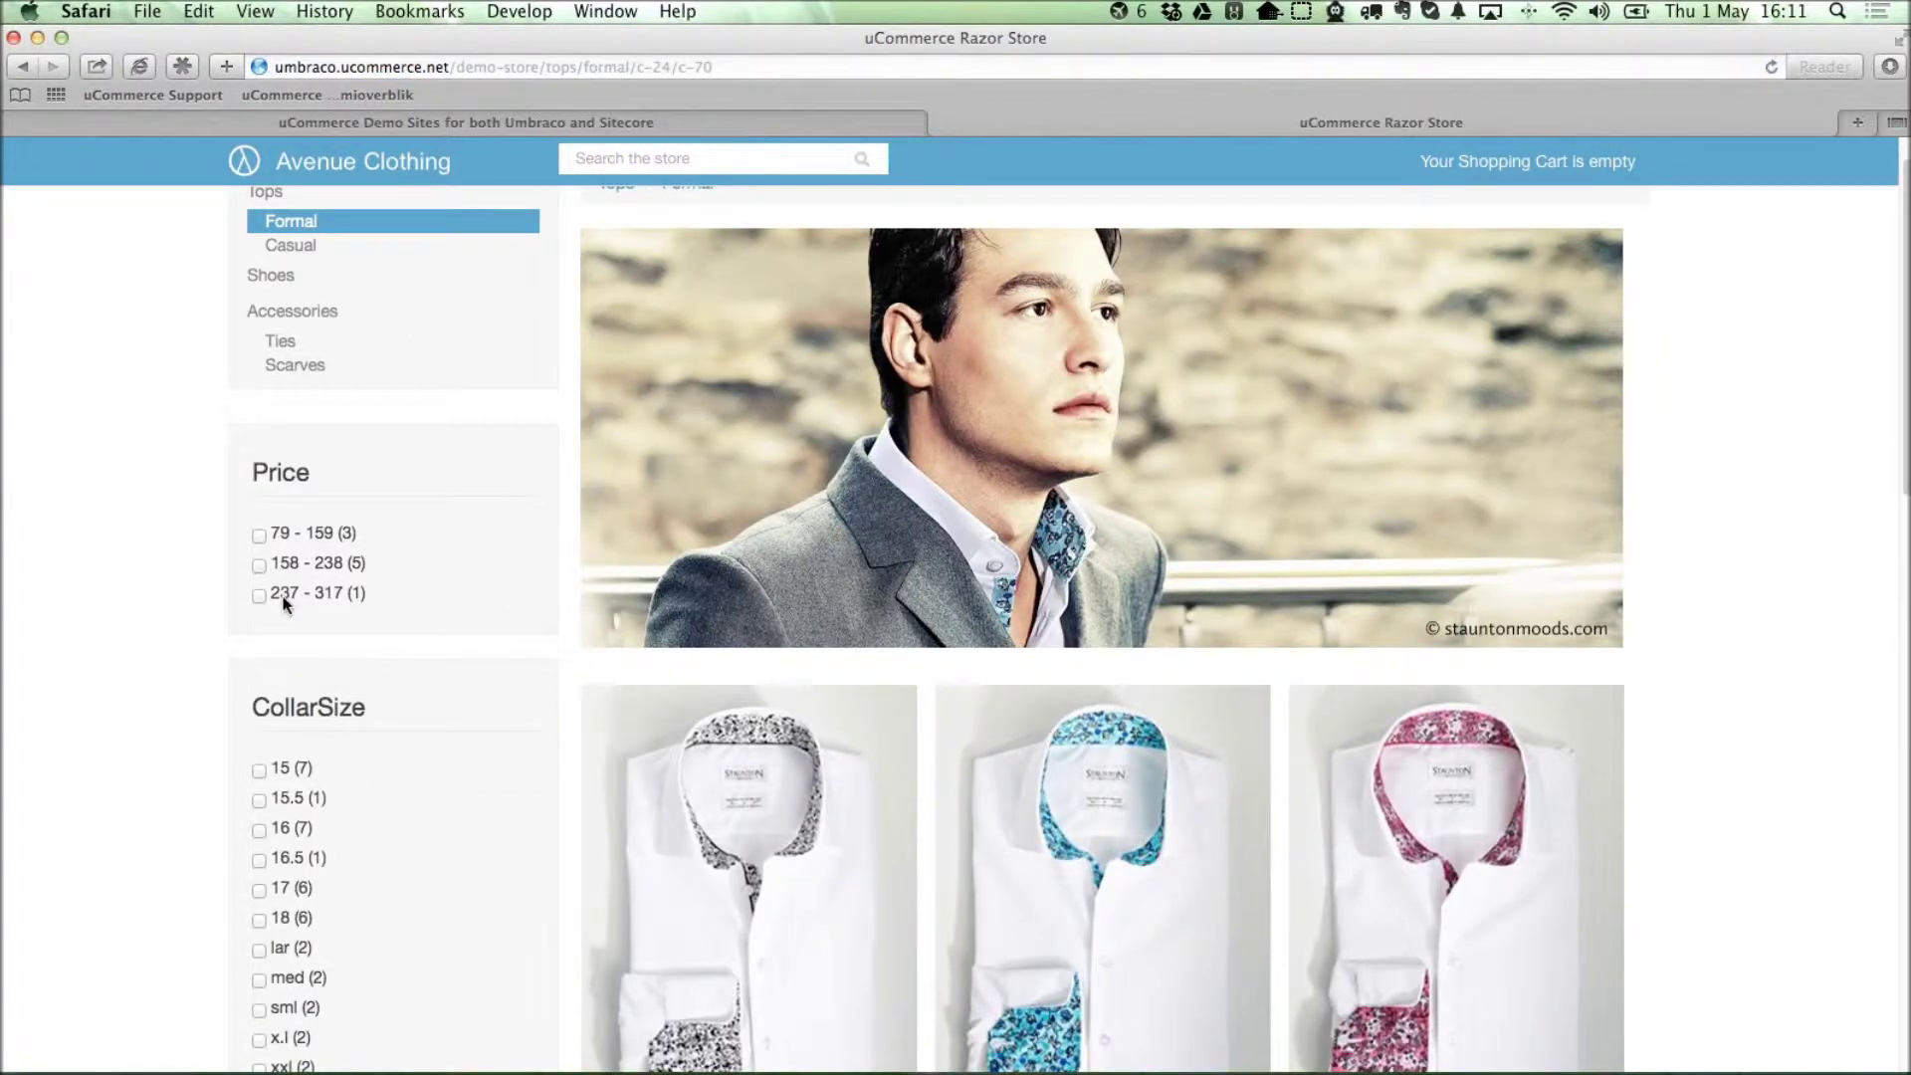
pyautogui.click(259, 536)
pyautogui.click(745, 816)
pyautogui.click(1417, 587)
pyautogui.click(1368, 665)
pyautogui.click(1381, 710)
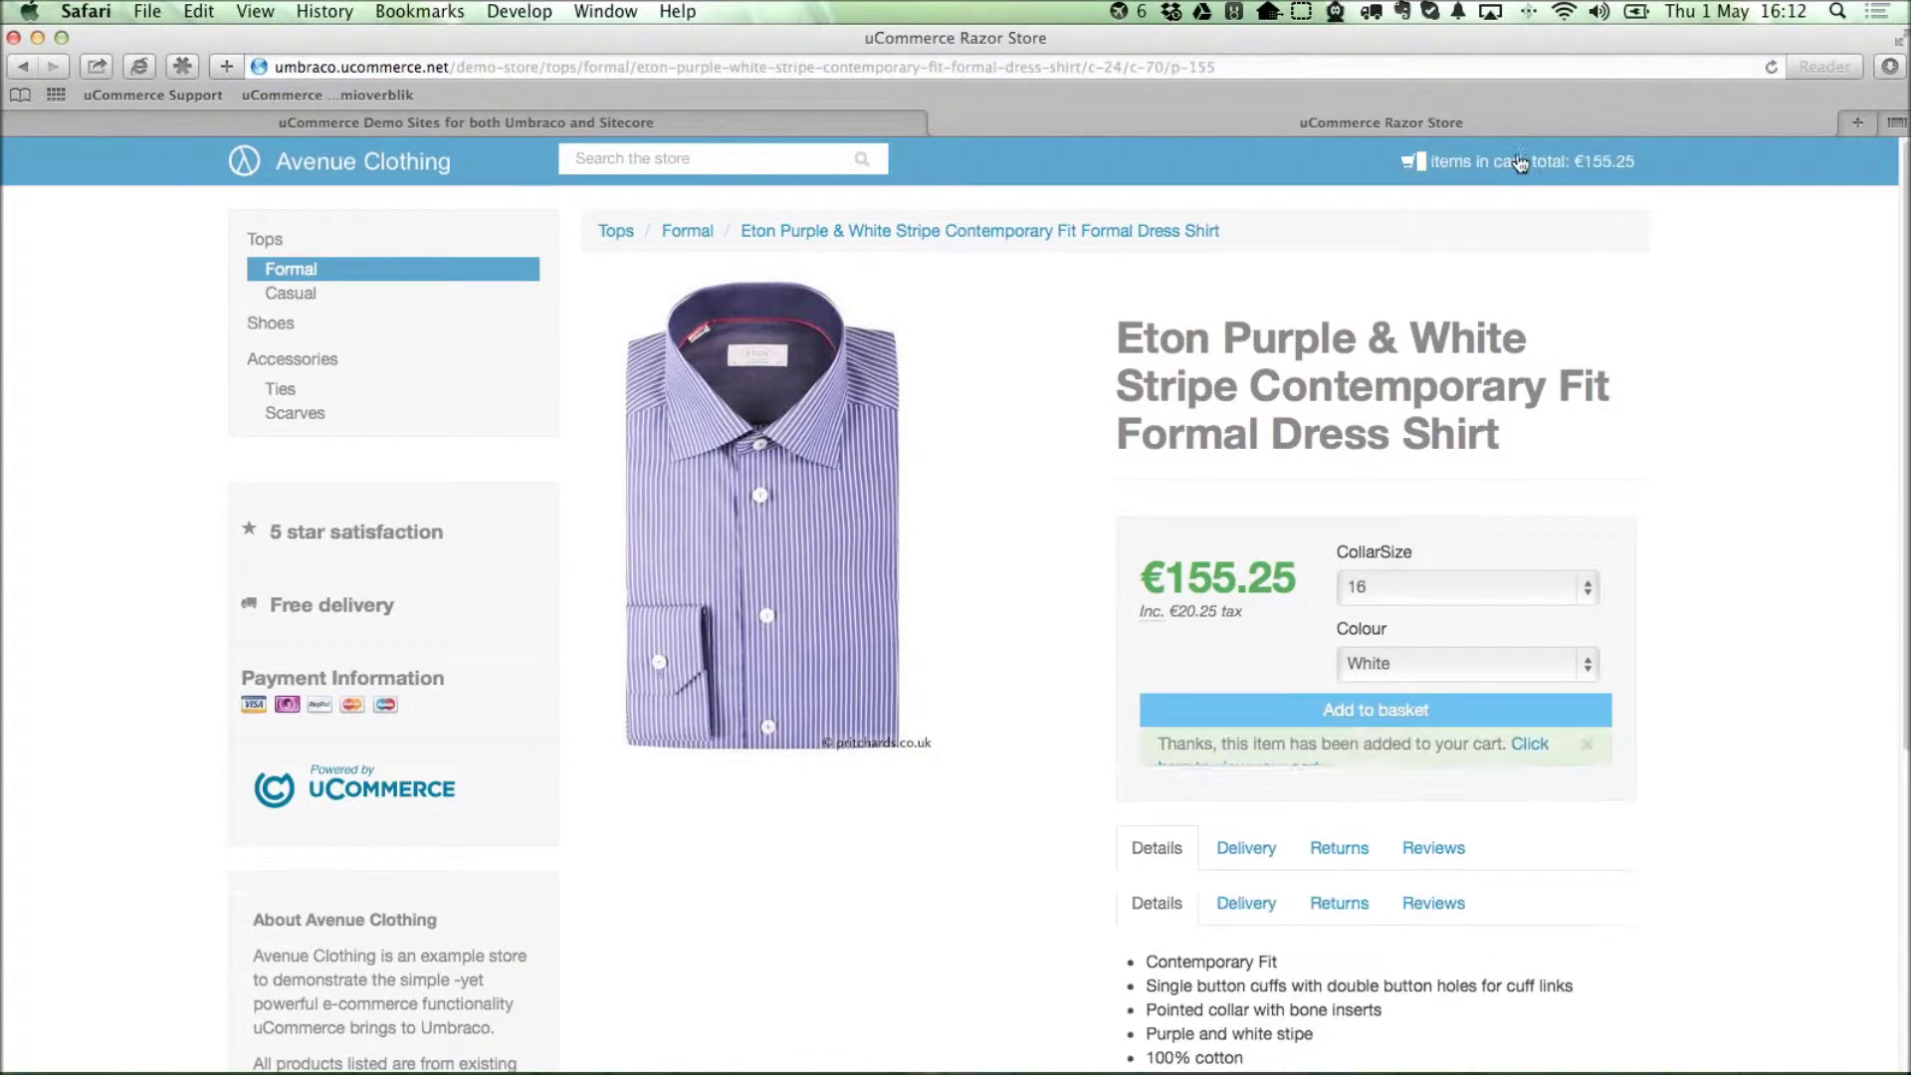
# View the cart, continue to checkout, try a 'shirt' search, then return to Formal shirts.
pyautogui.click(1520, 162)
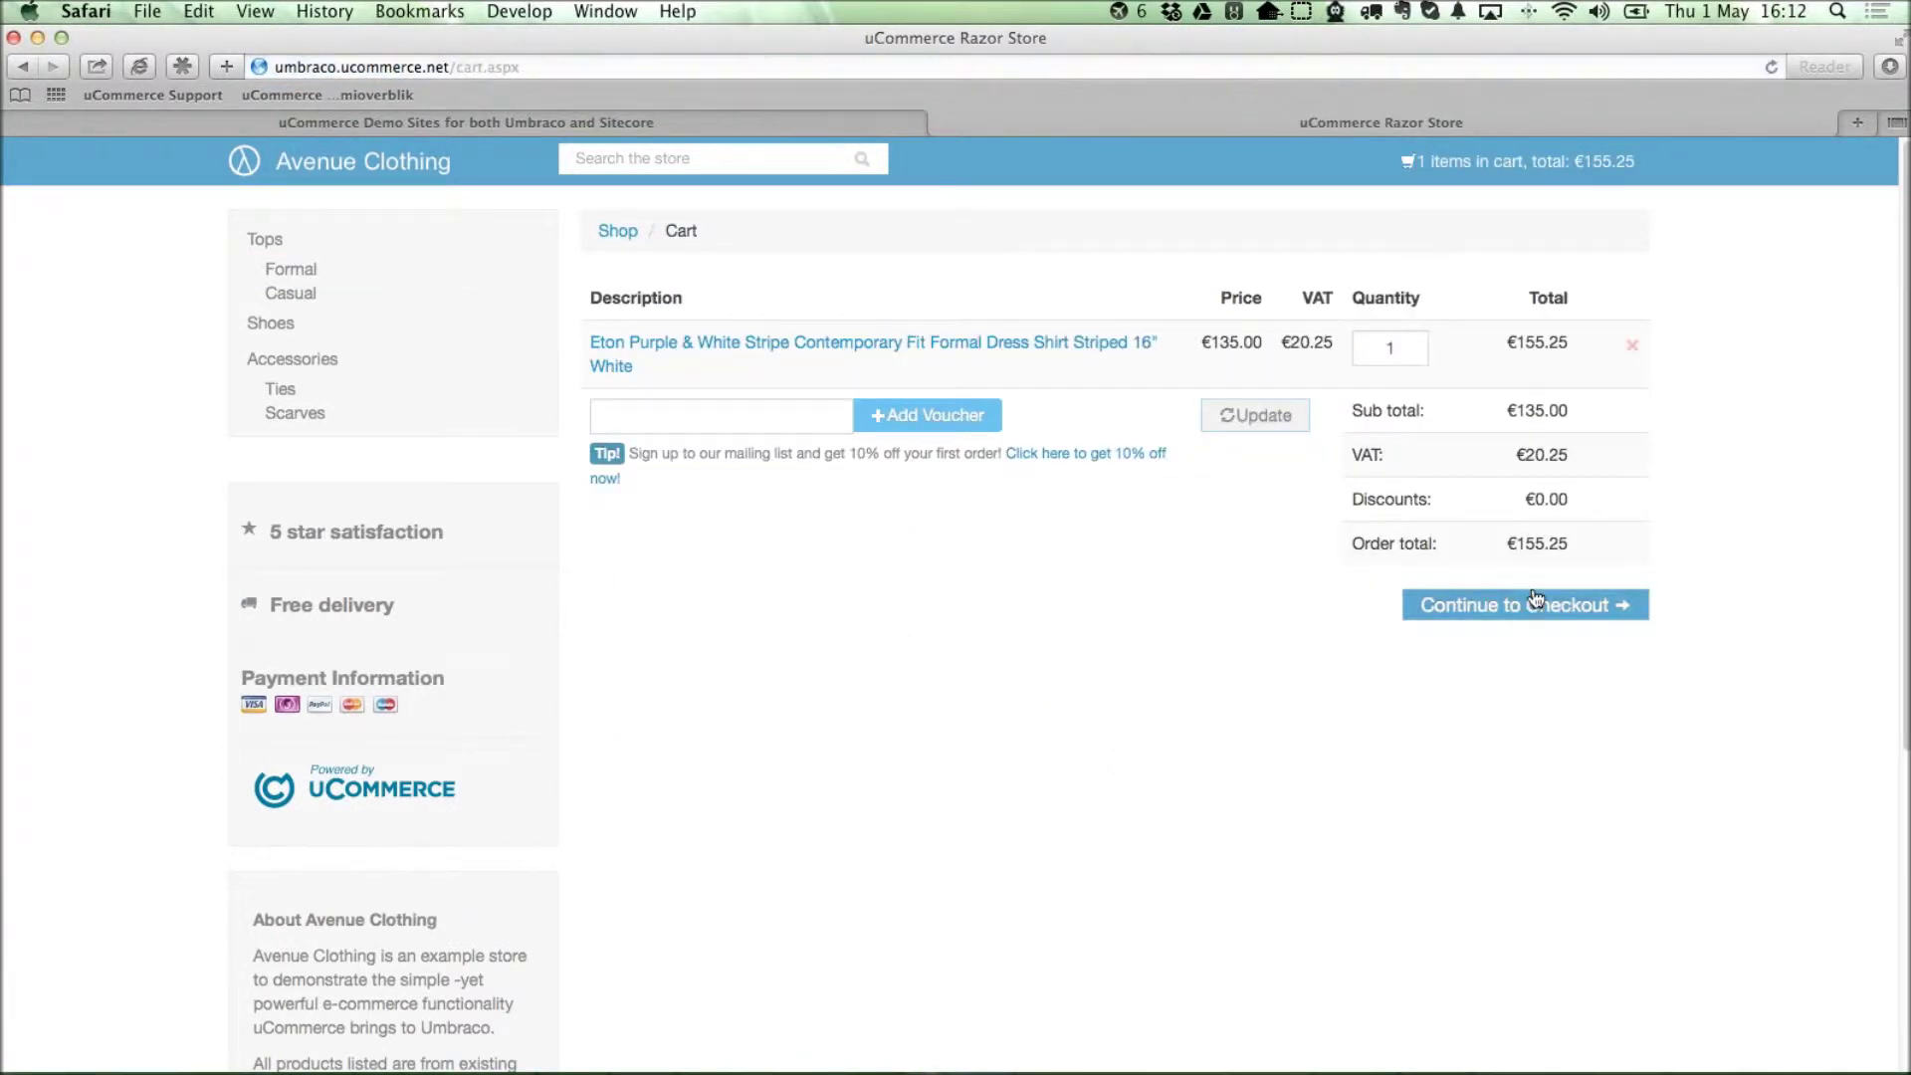
pyautogui.click(1535, 603)
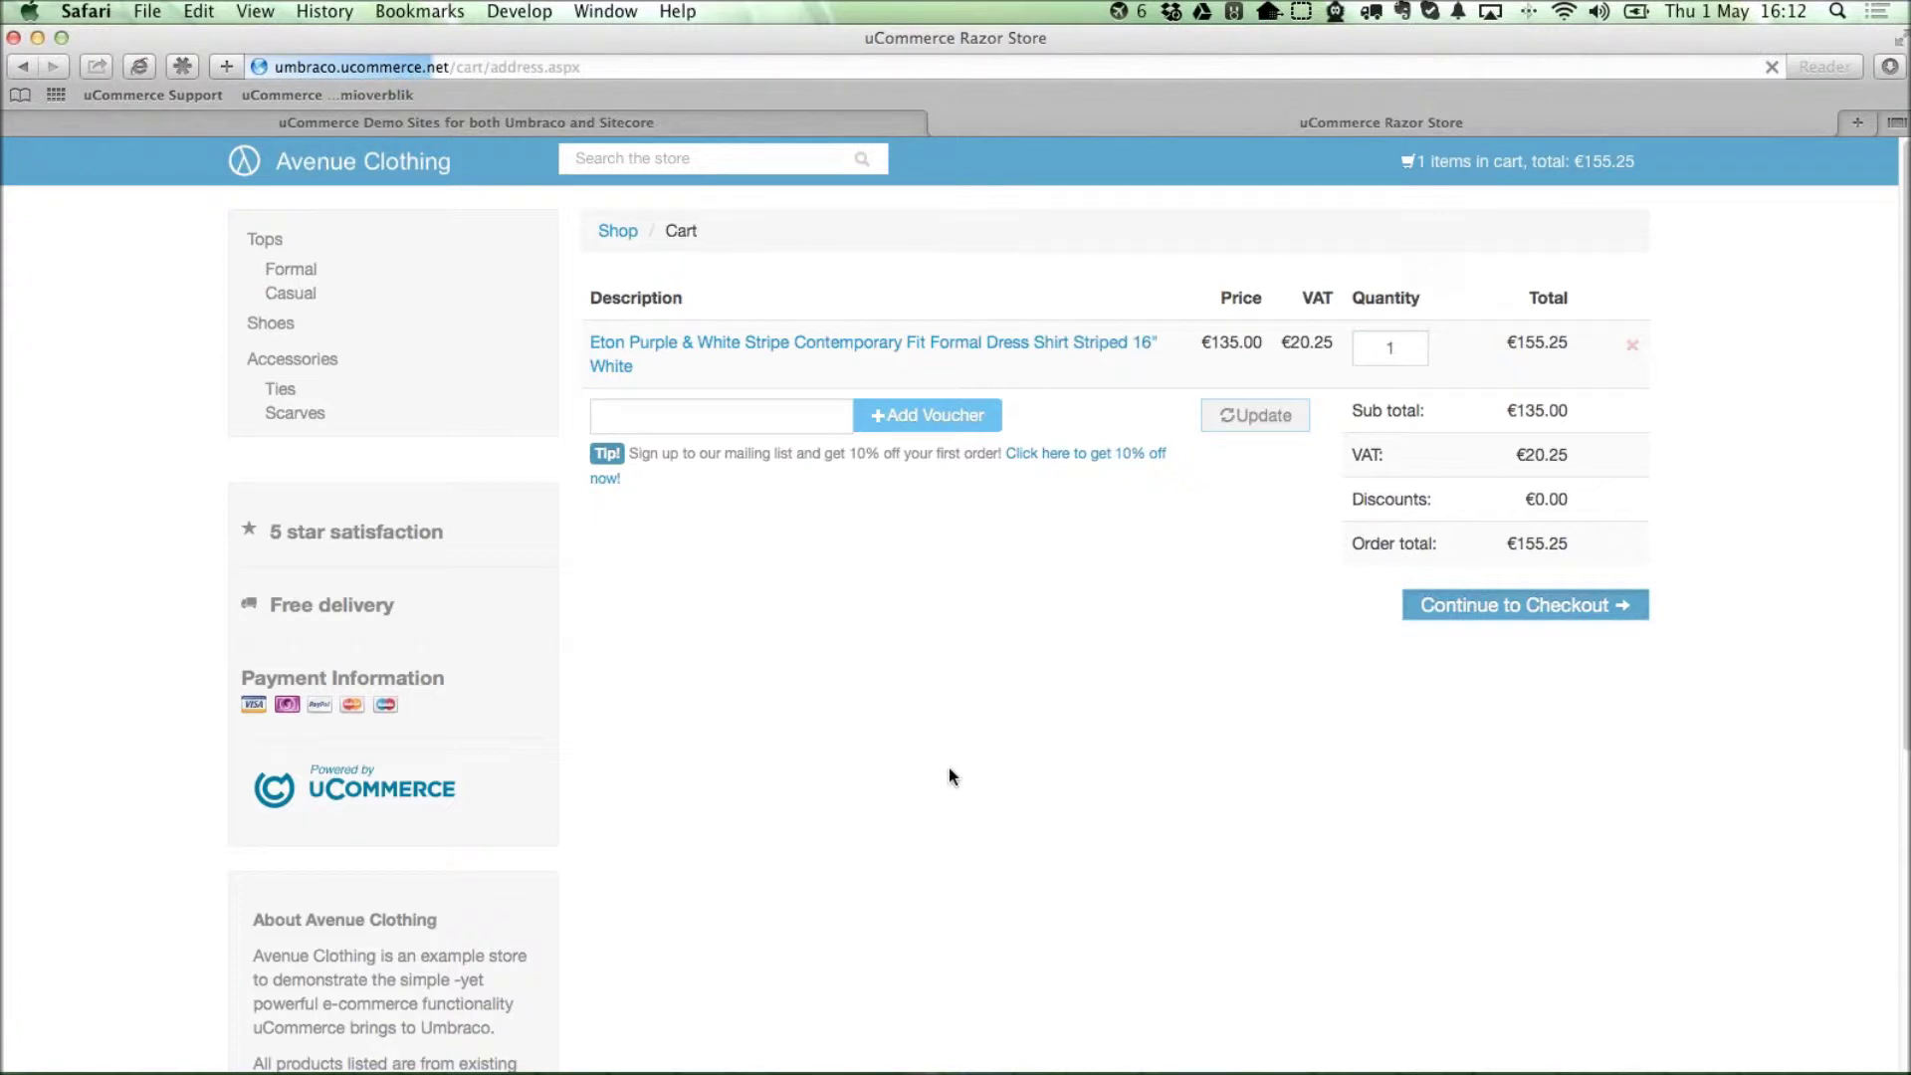
pyautogui.write('shirt')
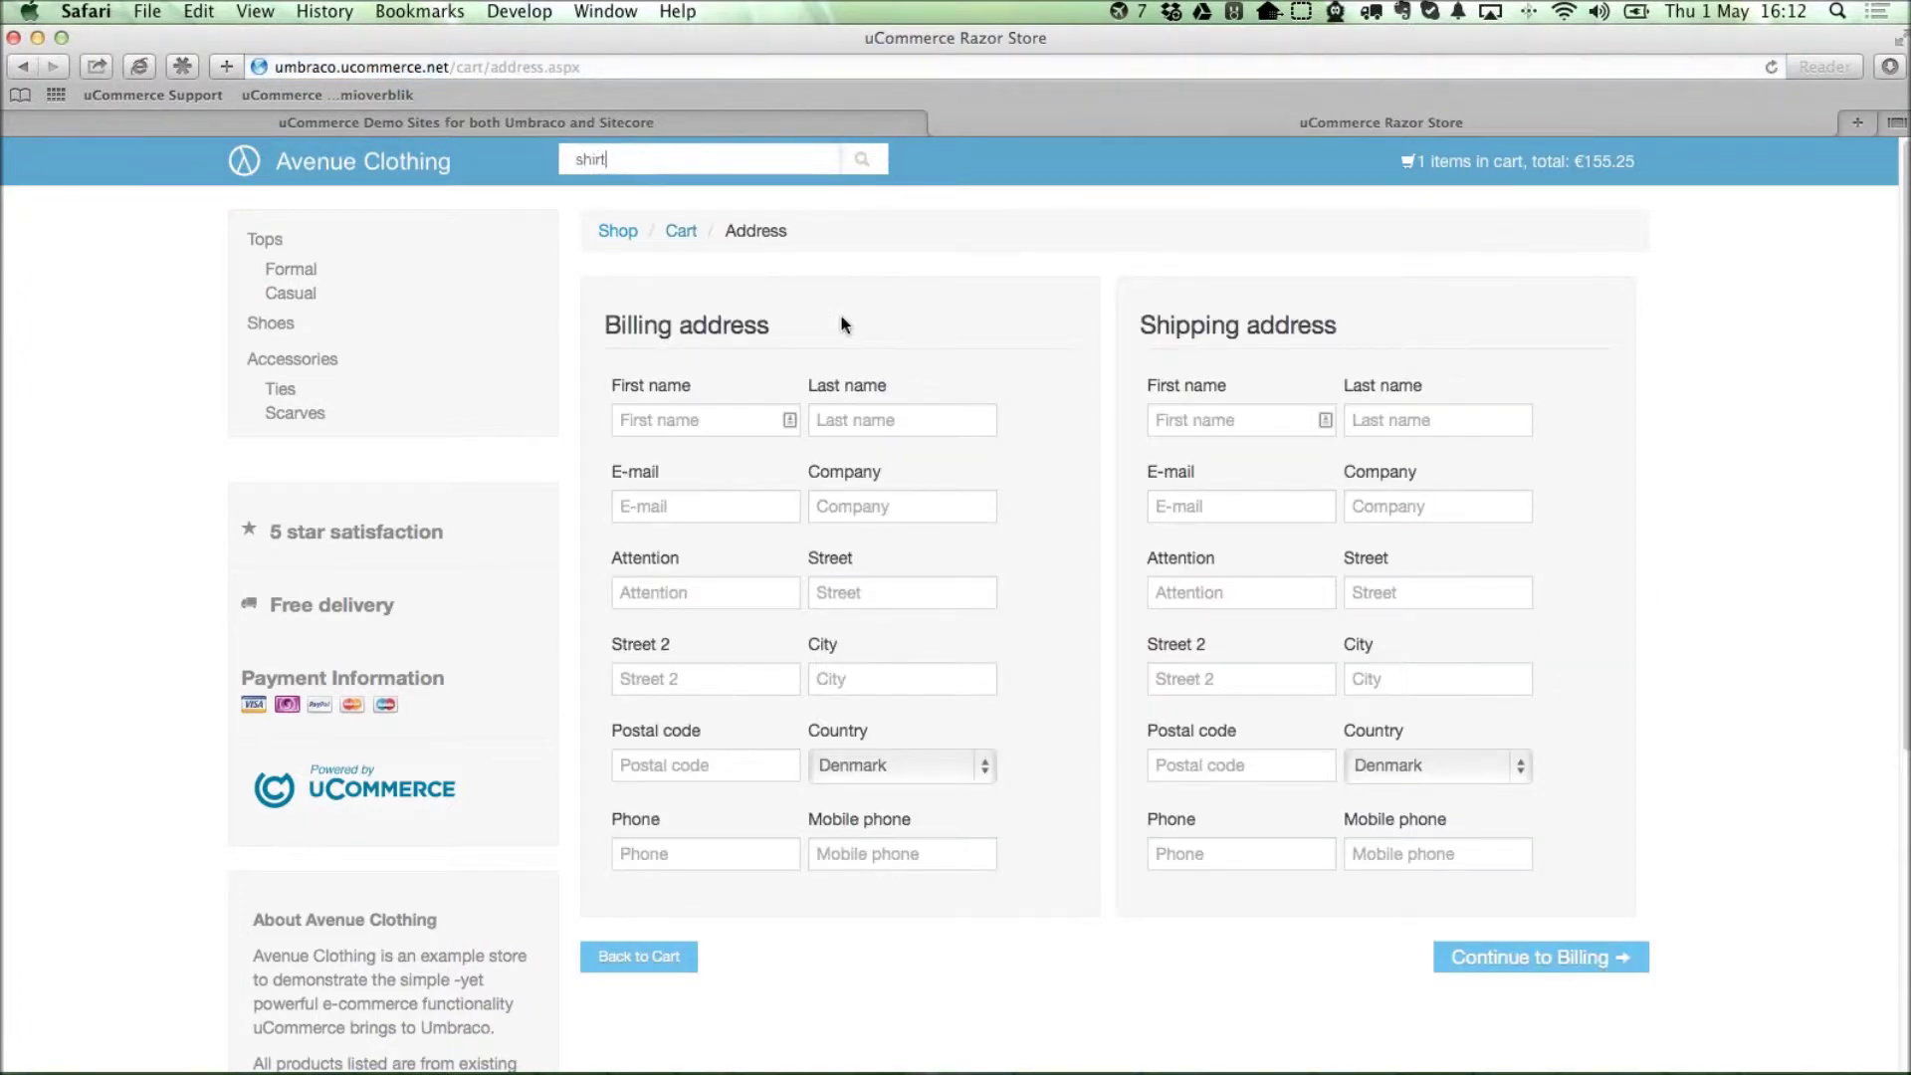
pyautogui.press('Down')
pyautogui.press('Down')
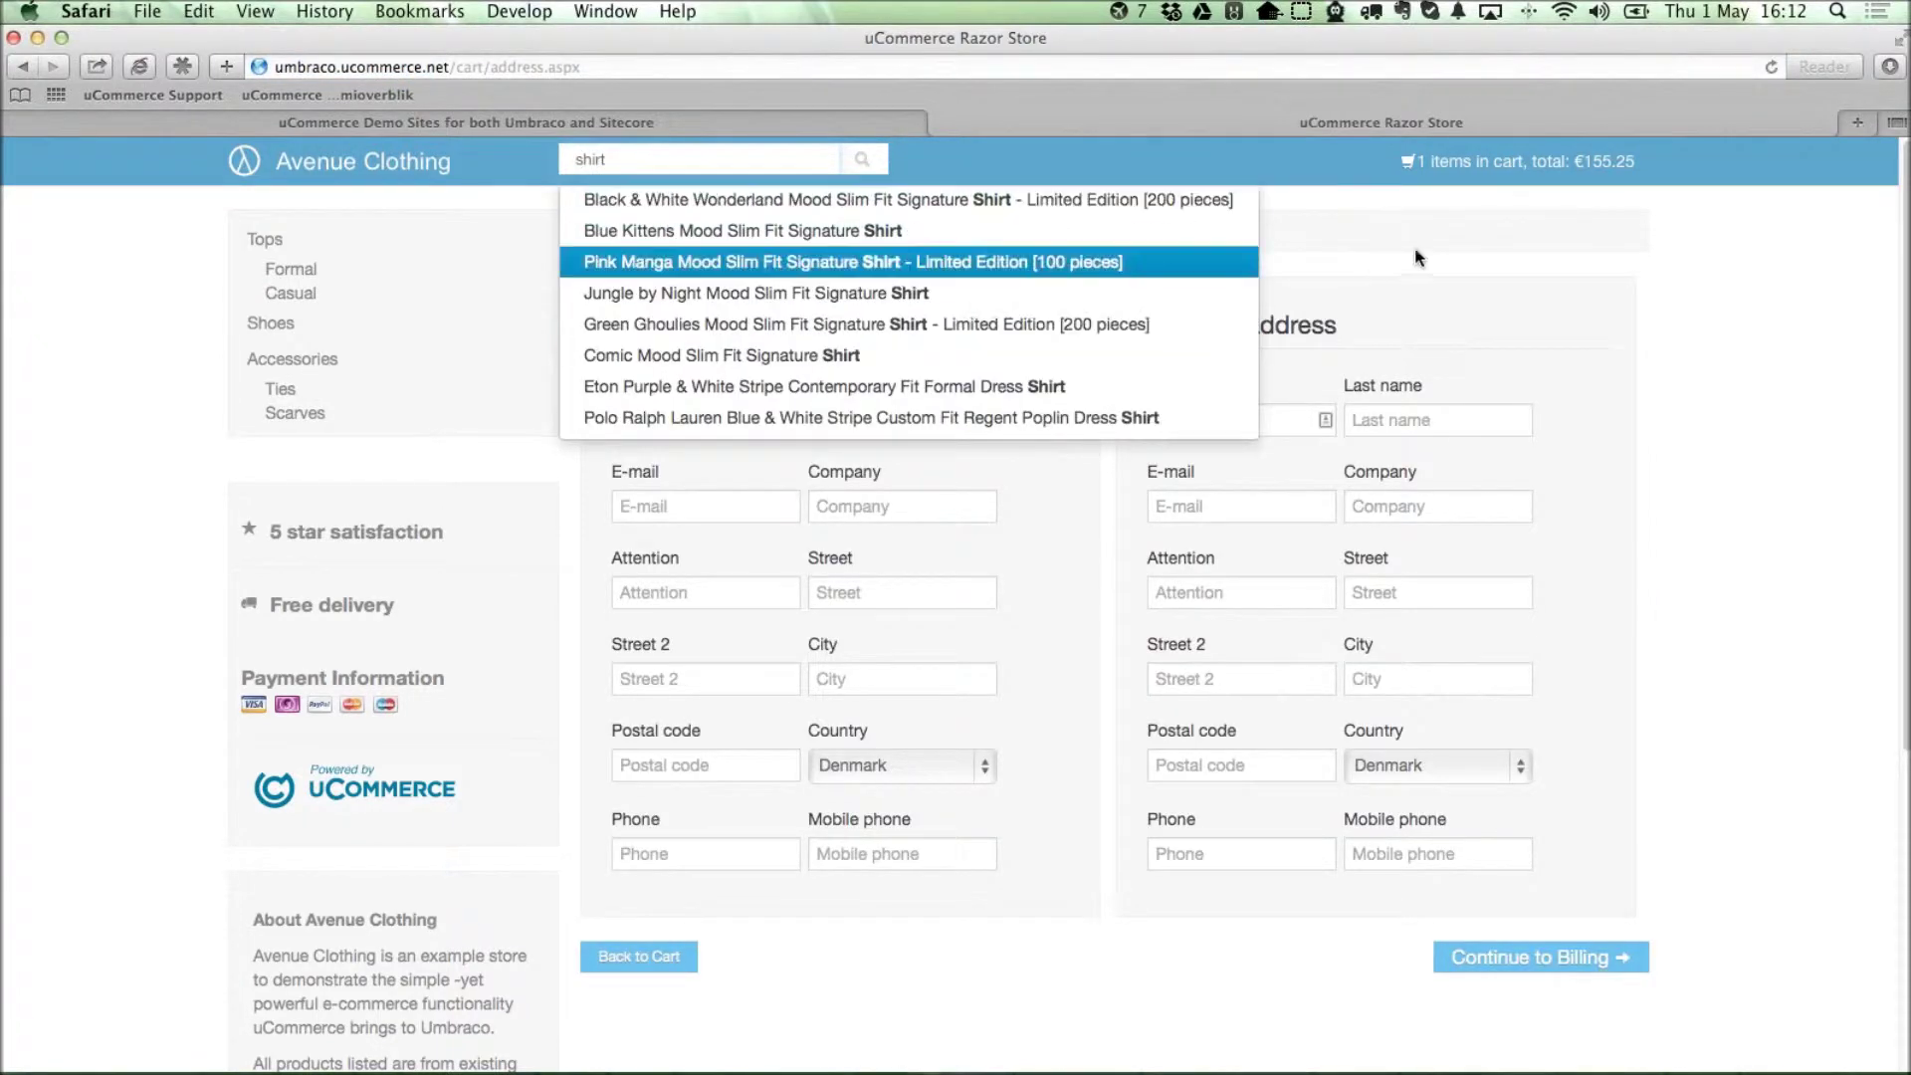
pyautogui.click(1393, 345)
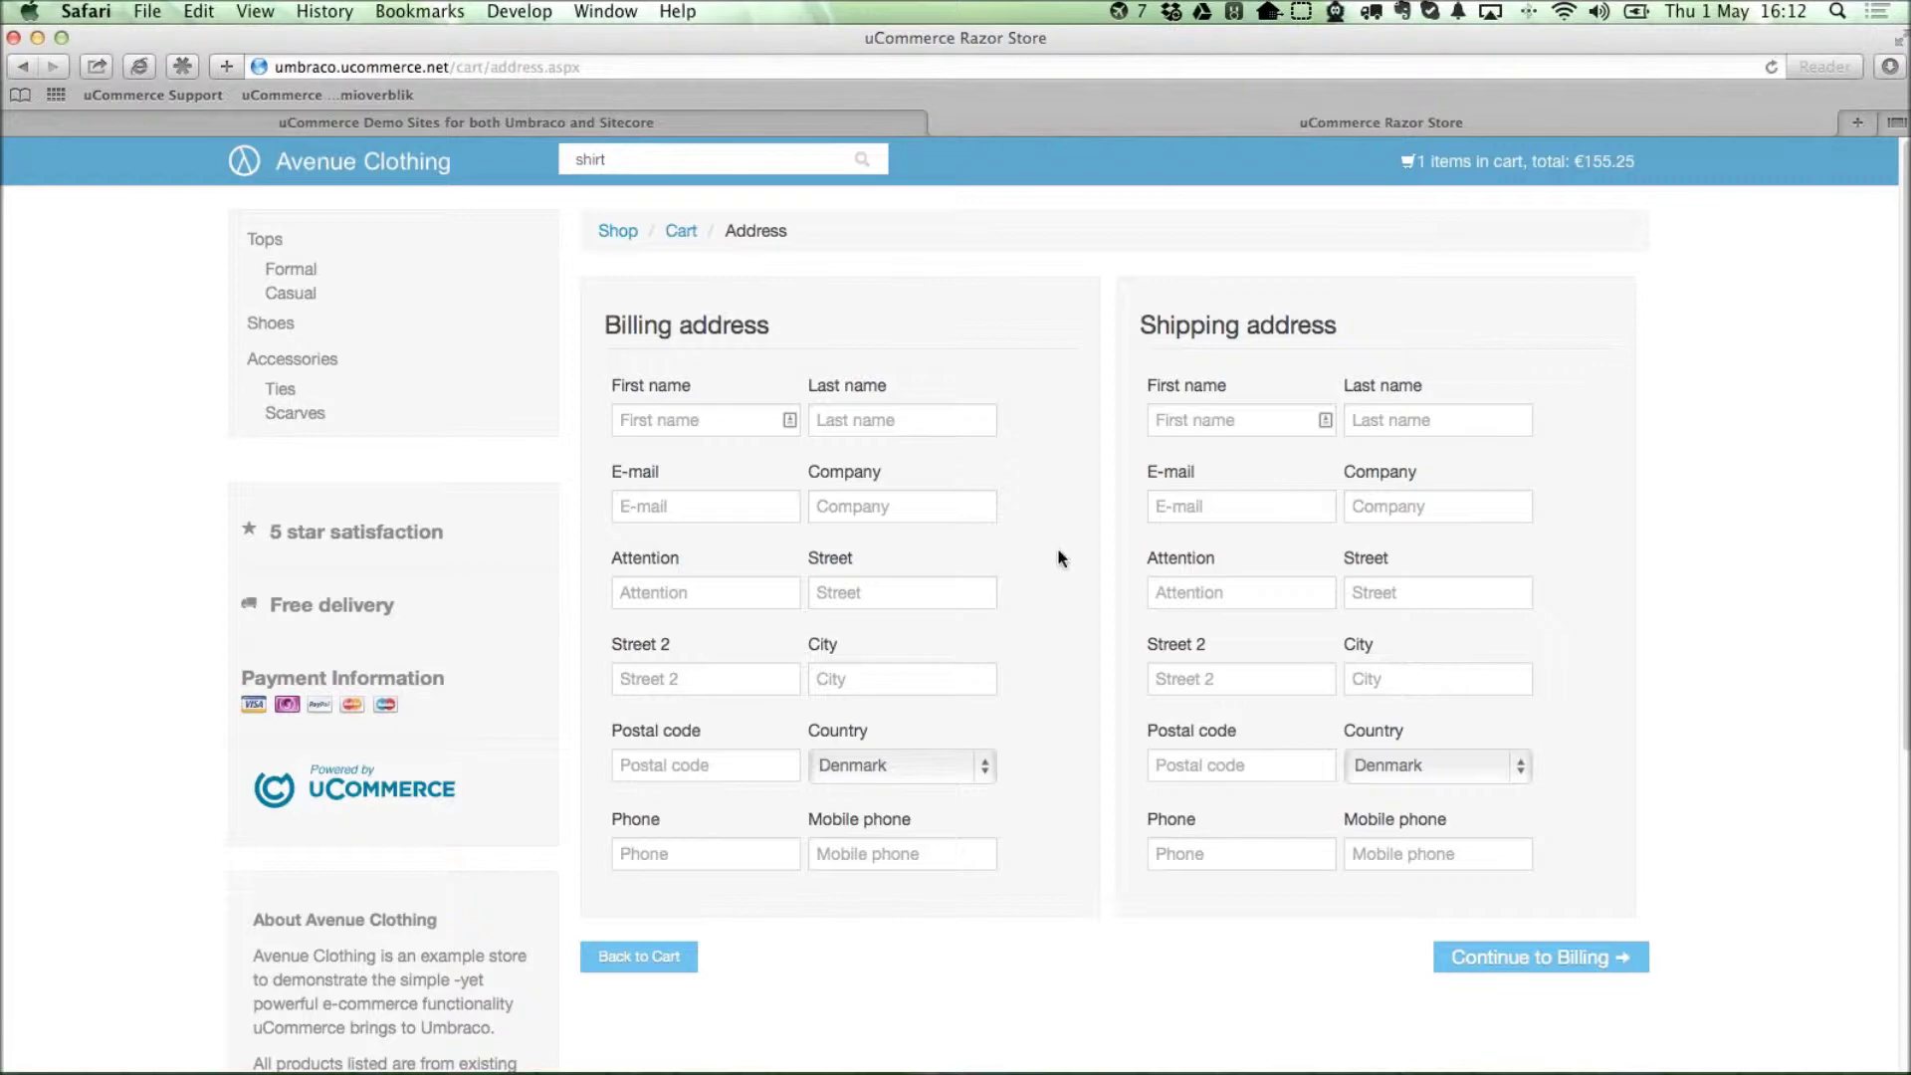
pyautogui.scroll(-5, 1057, 547)
pyautogui.scroll(5, 1057, 546)
pyautogui.click(284, 269)
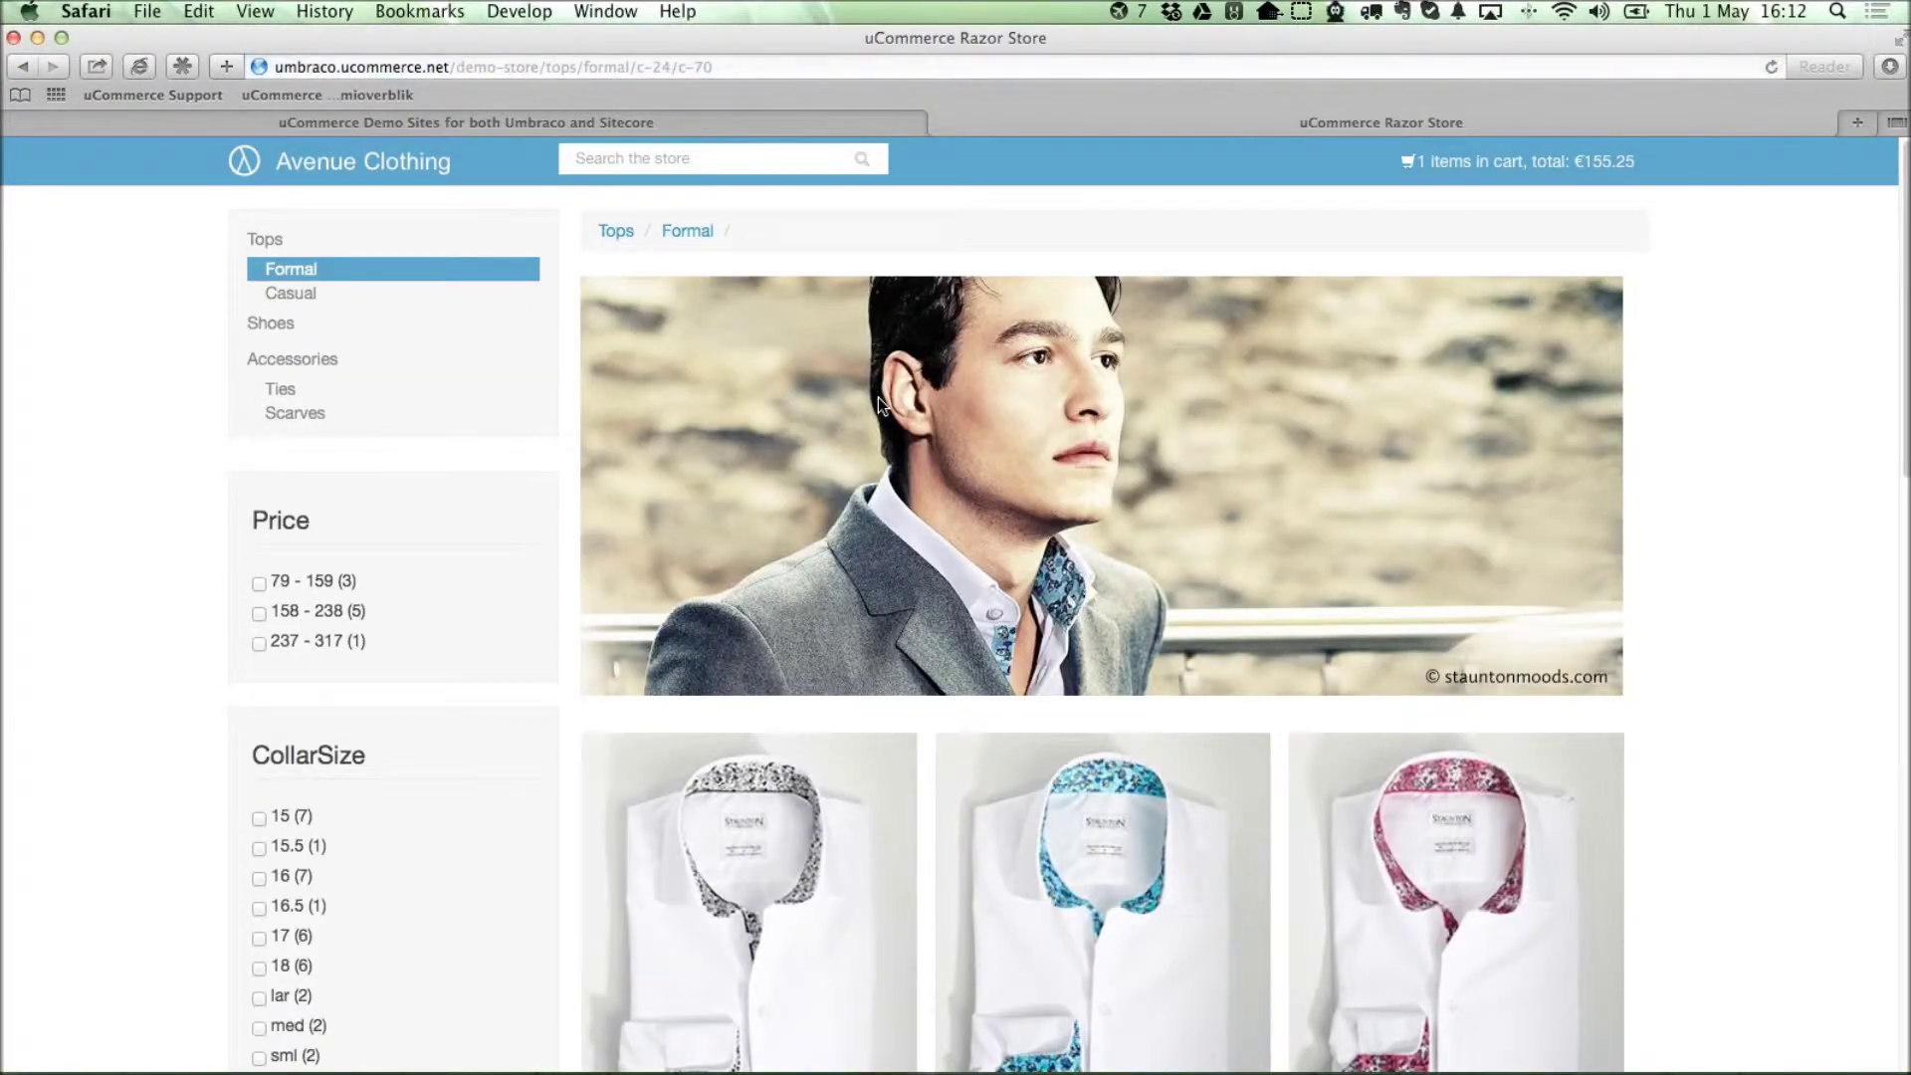
# Load Bitbucket in a new browser tab.
pyautogui.press('super+t')
pyautogui.write('bitbu')
pyautogui.press('Return')
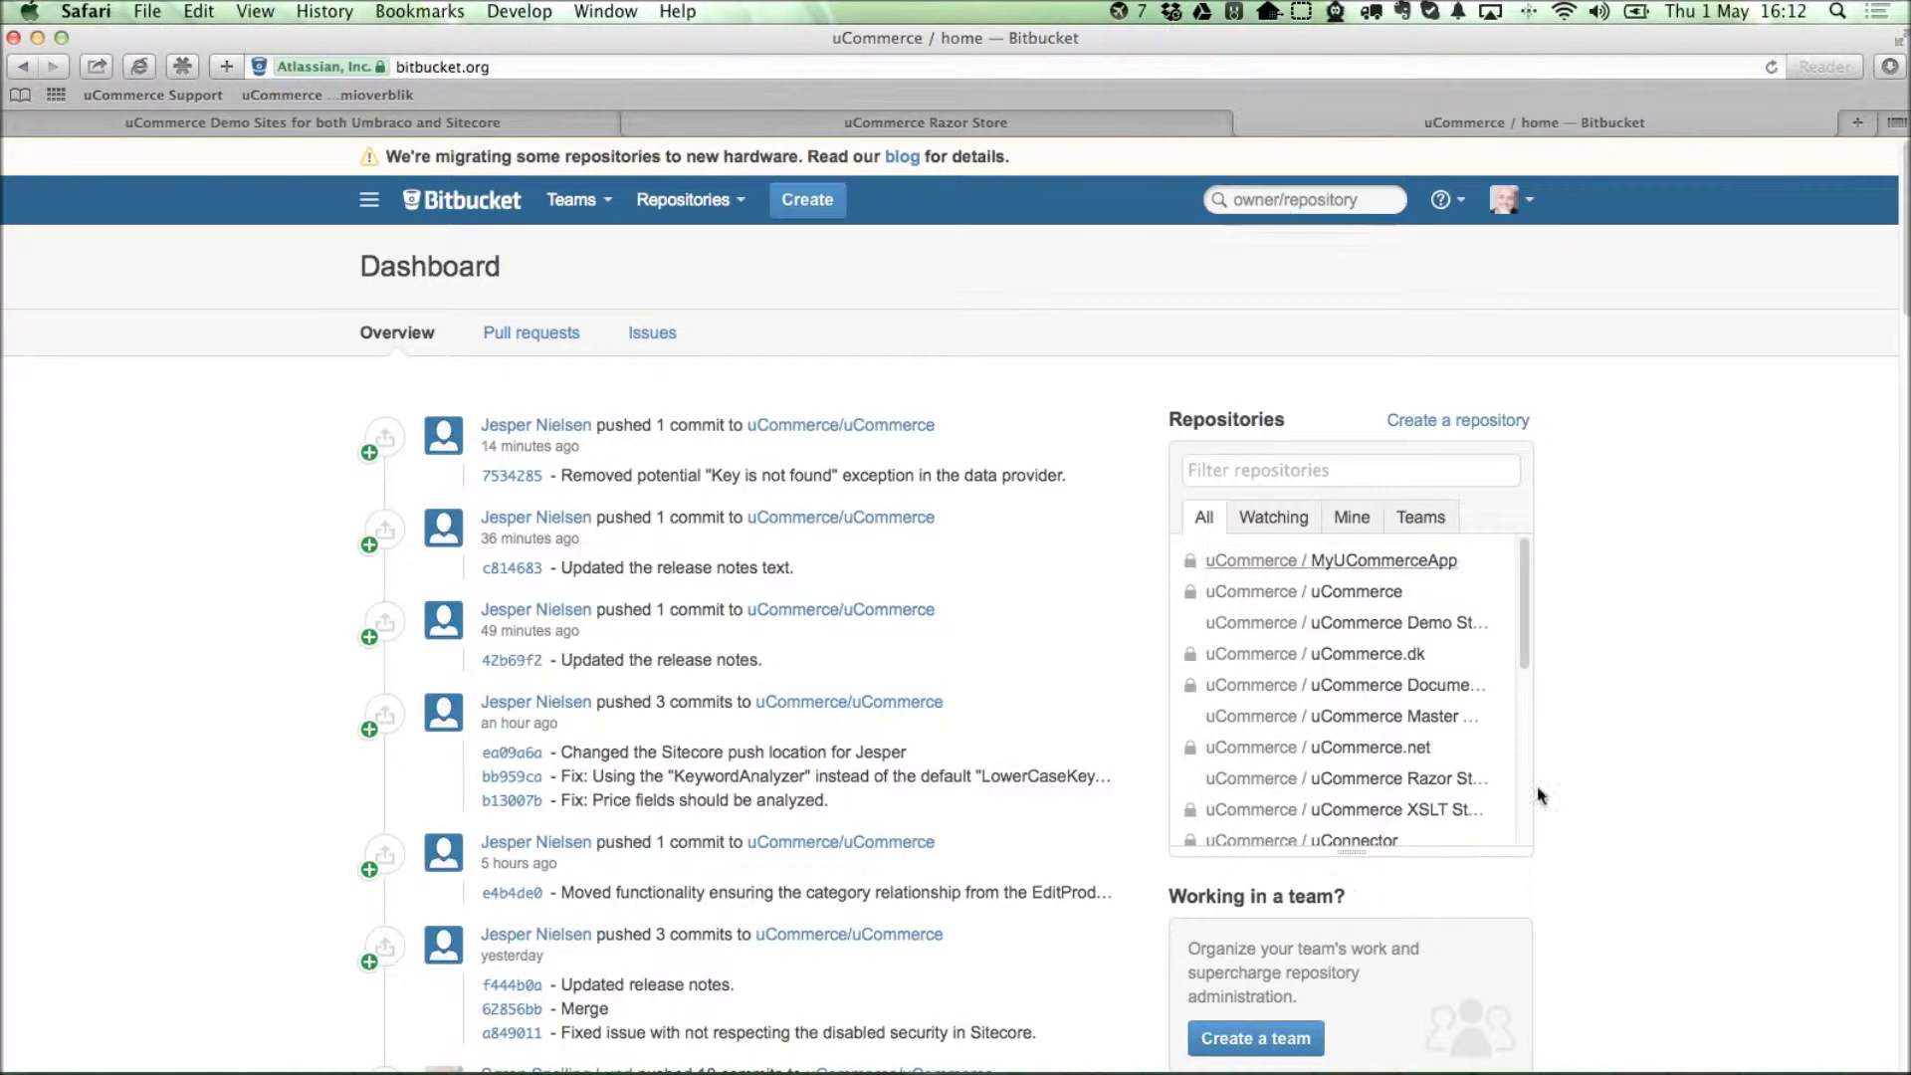
# Search Bitbucket for 'ucommerce', view page 2 of the results, then return to the store tab.
pyautogui.click(1262, 210)
pyautogui.write('ucommerce')
pyautogui.press('Return')
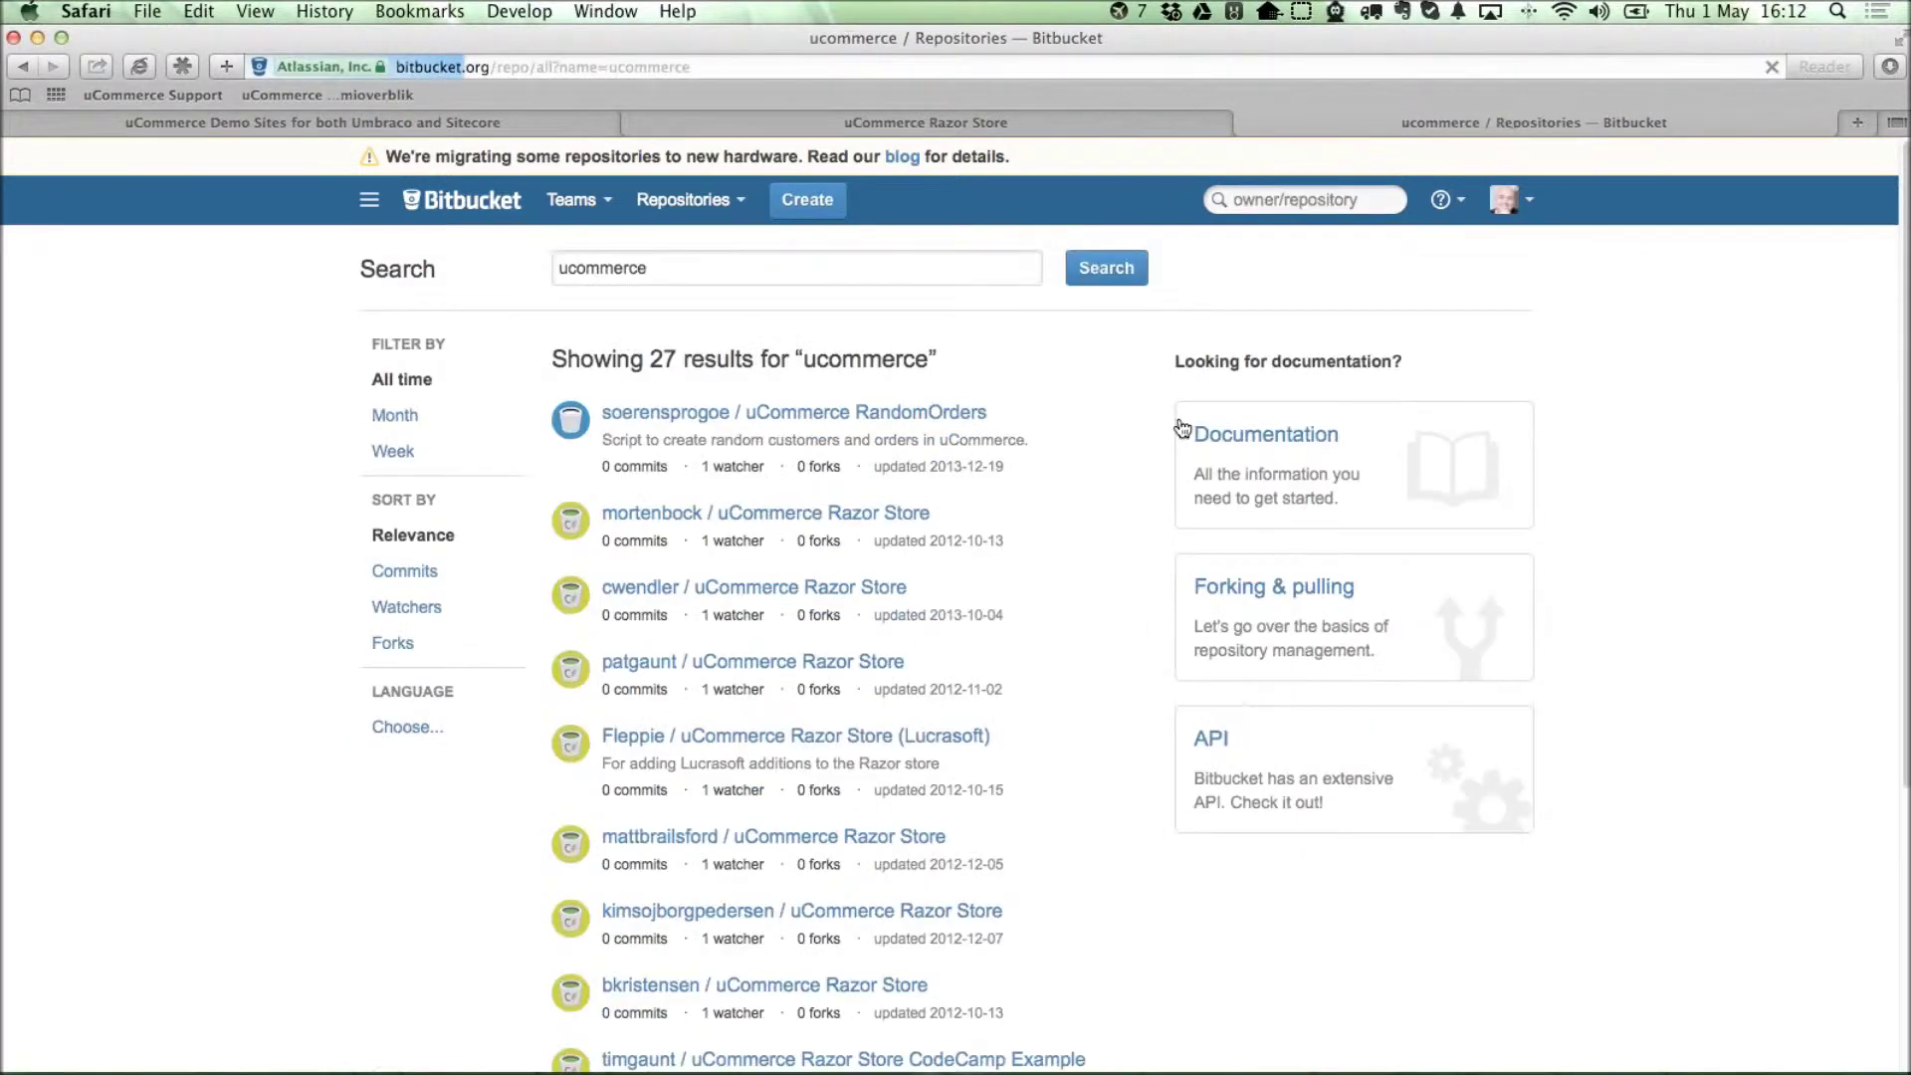
pyautogui.scroll(-5, 1096, 469)
pyautogui.click(647, 870)
pyautogui.scroll(-7, 774, 736)
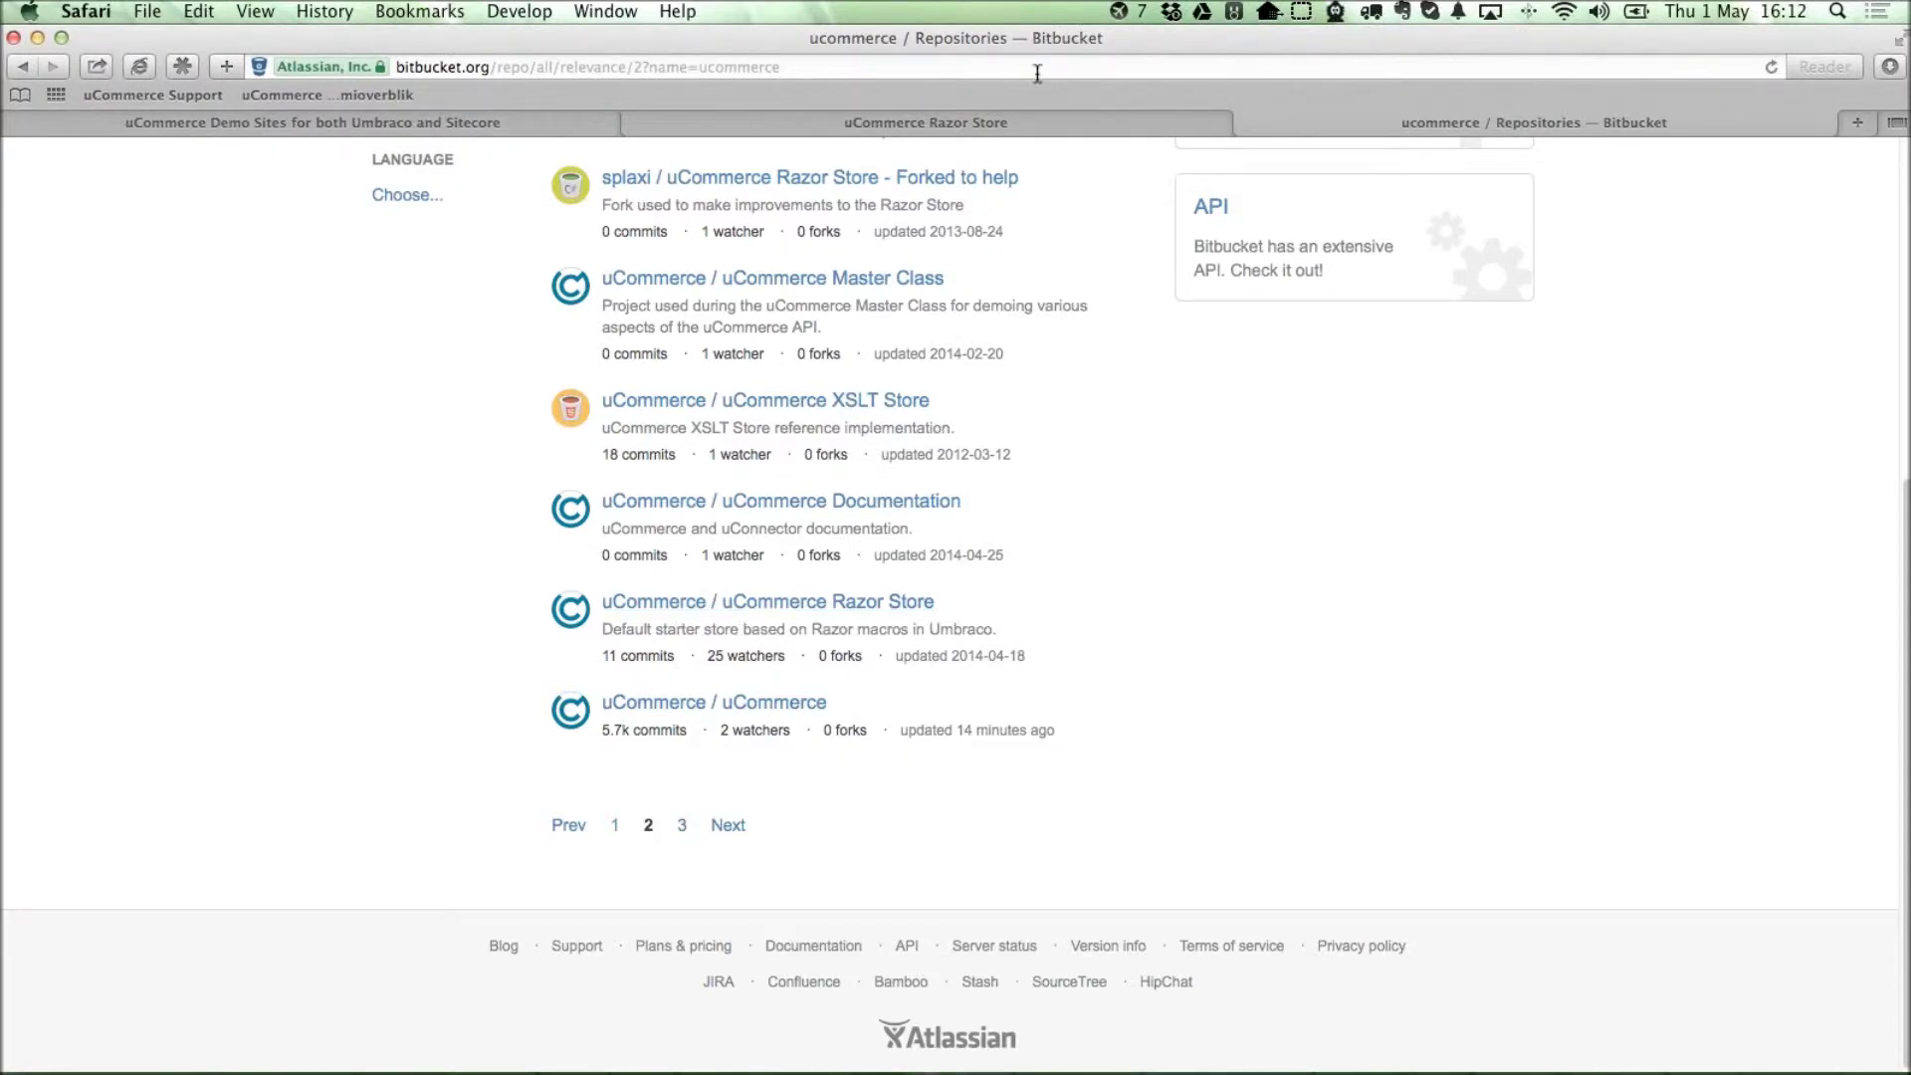
pyautogui.click(920, 123)
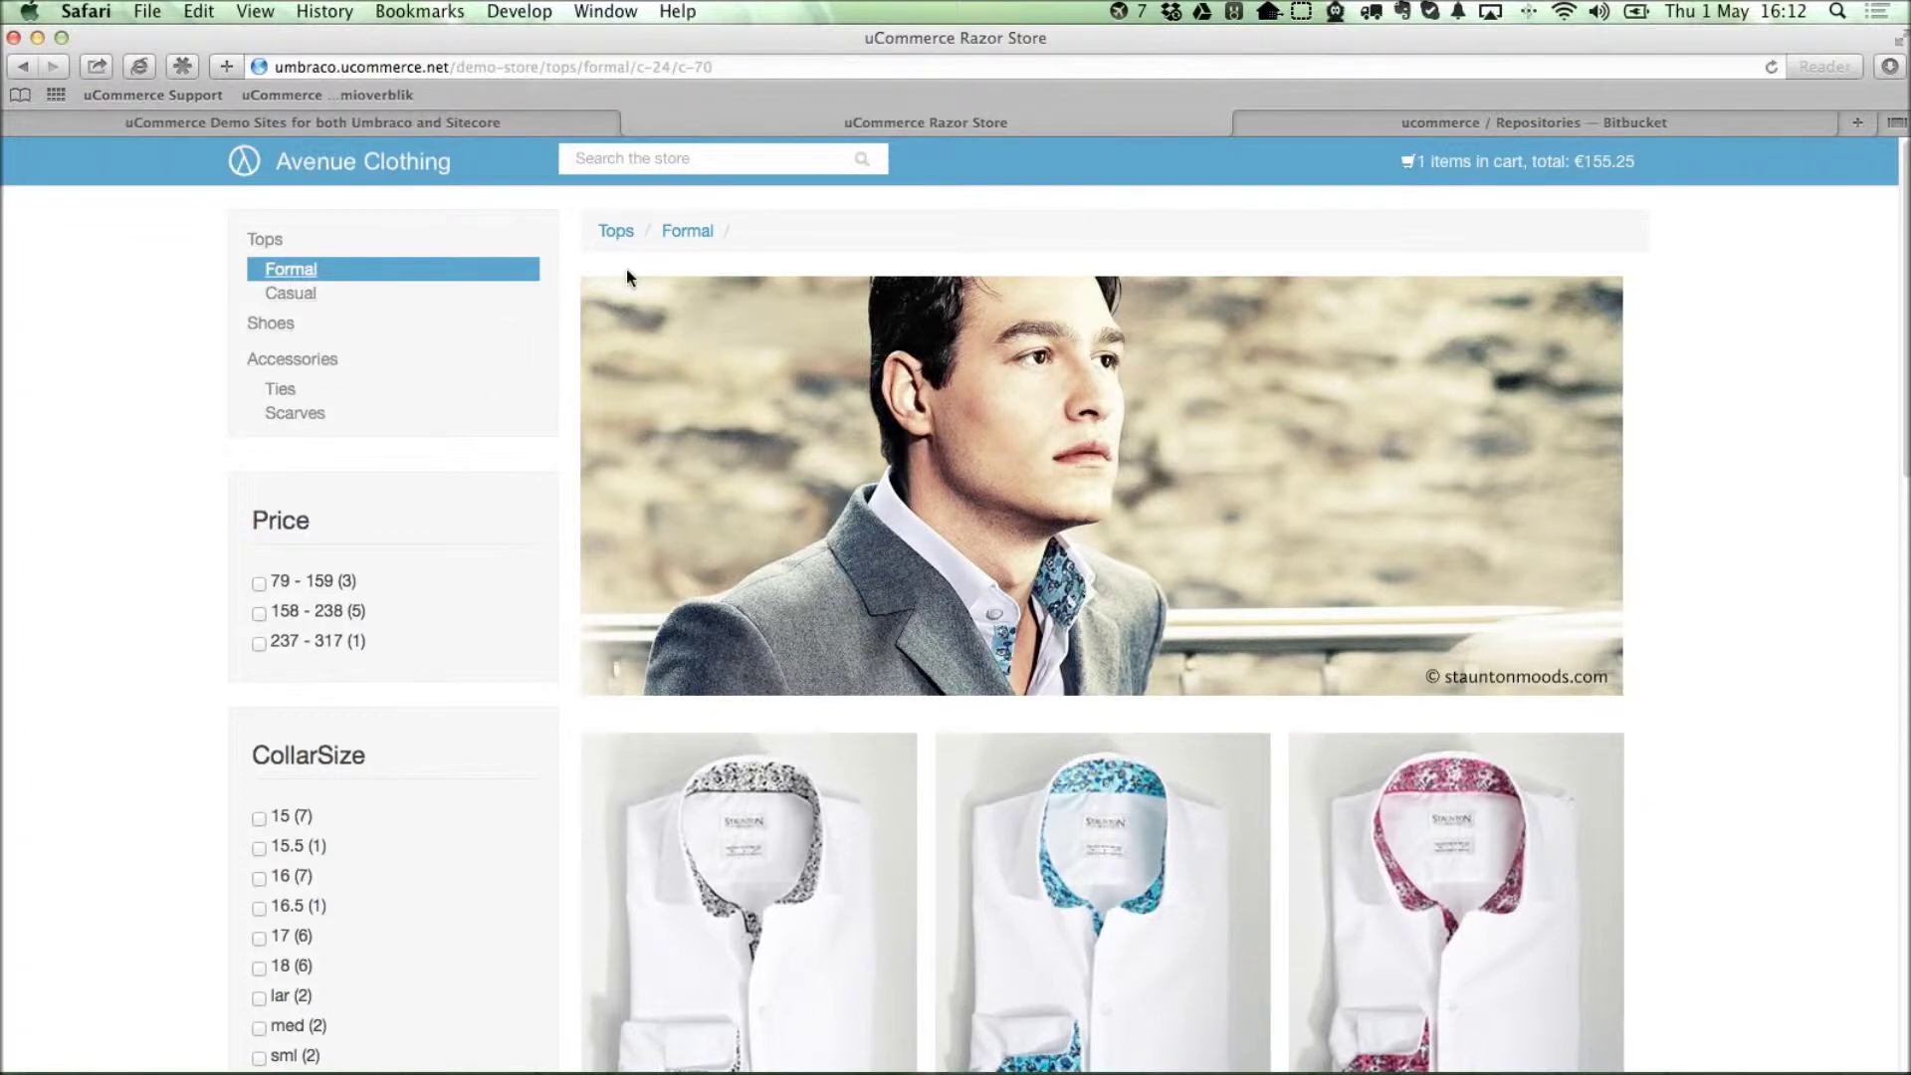
# Load the umbraco7 demo store in the Bitbucket tab.
pyautogui.click(1447, 123)
pyautogui.press('super+l')
pyautogui.write('umbraco7.ucommerce.net')
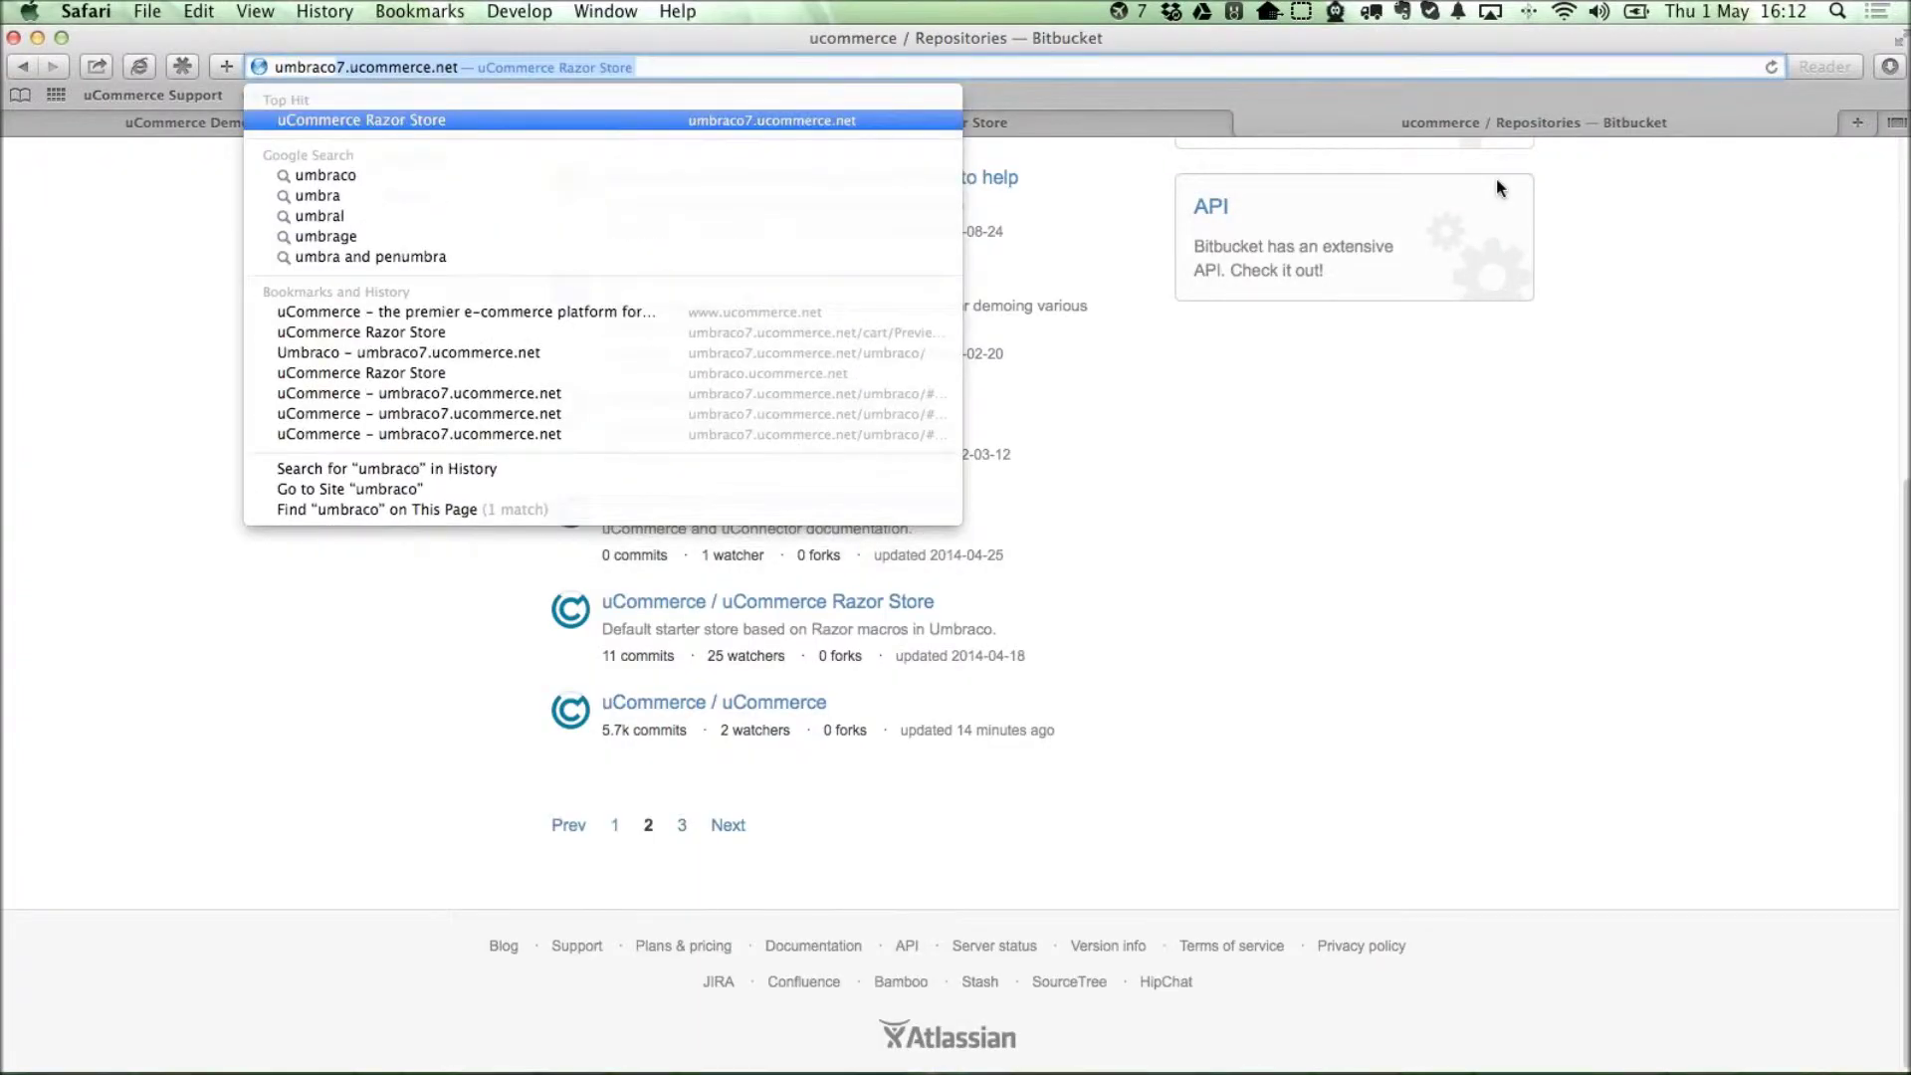
pyautogui.press('Return')
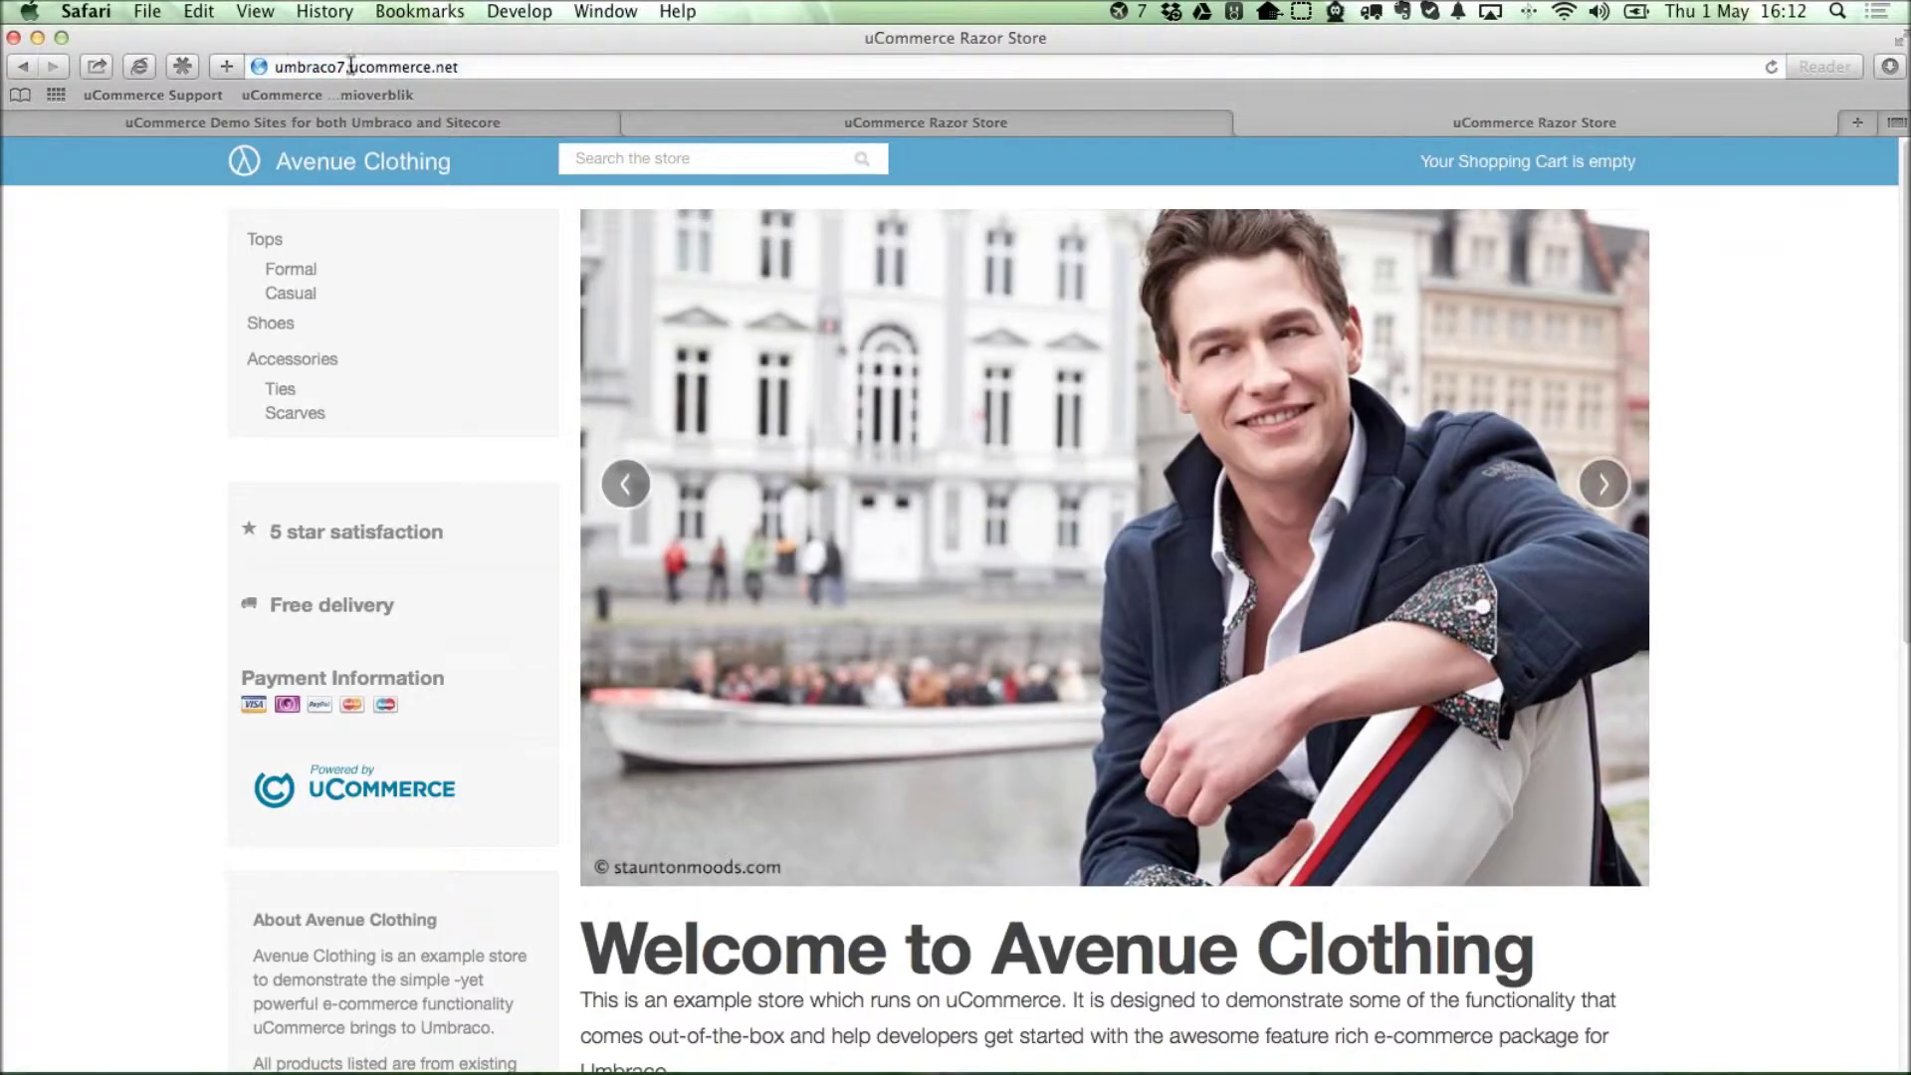
# Add the Blue Kittens Mood Slim Fit shirt, collar 17, Blue, from Formal to the basket.
pyautogui.click(293, 269)
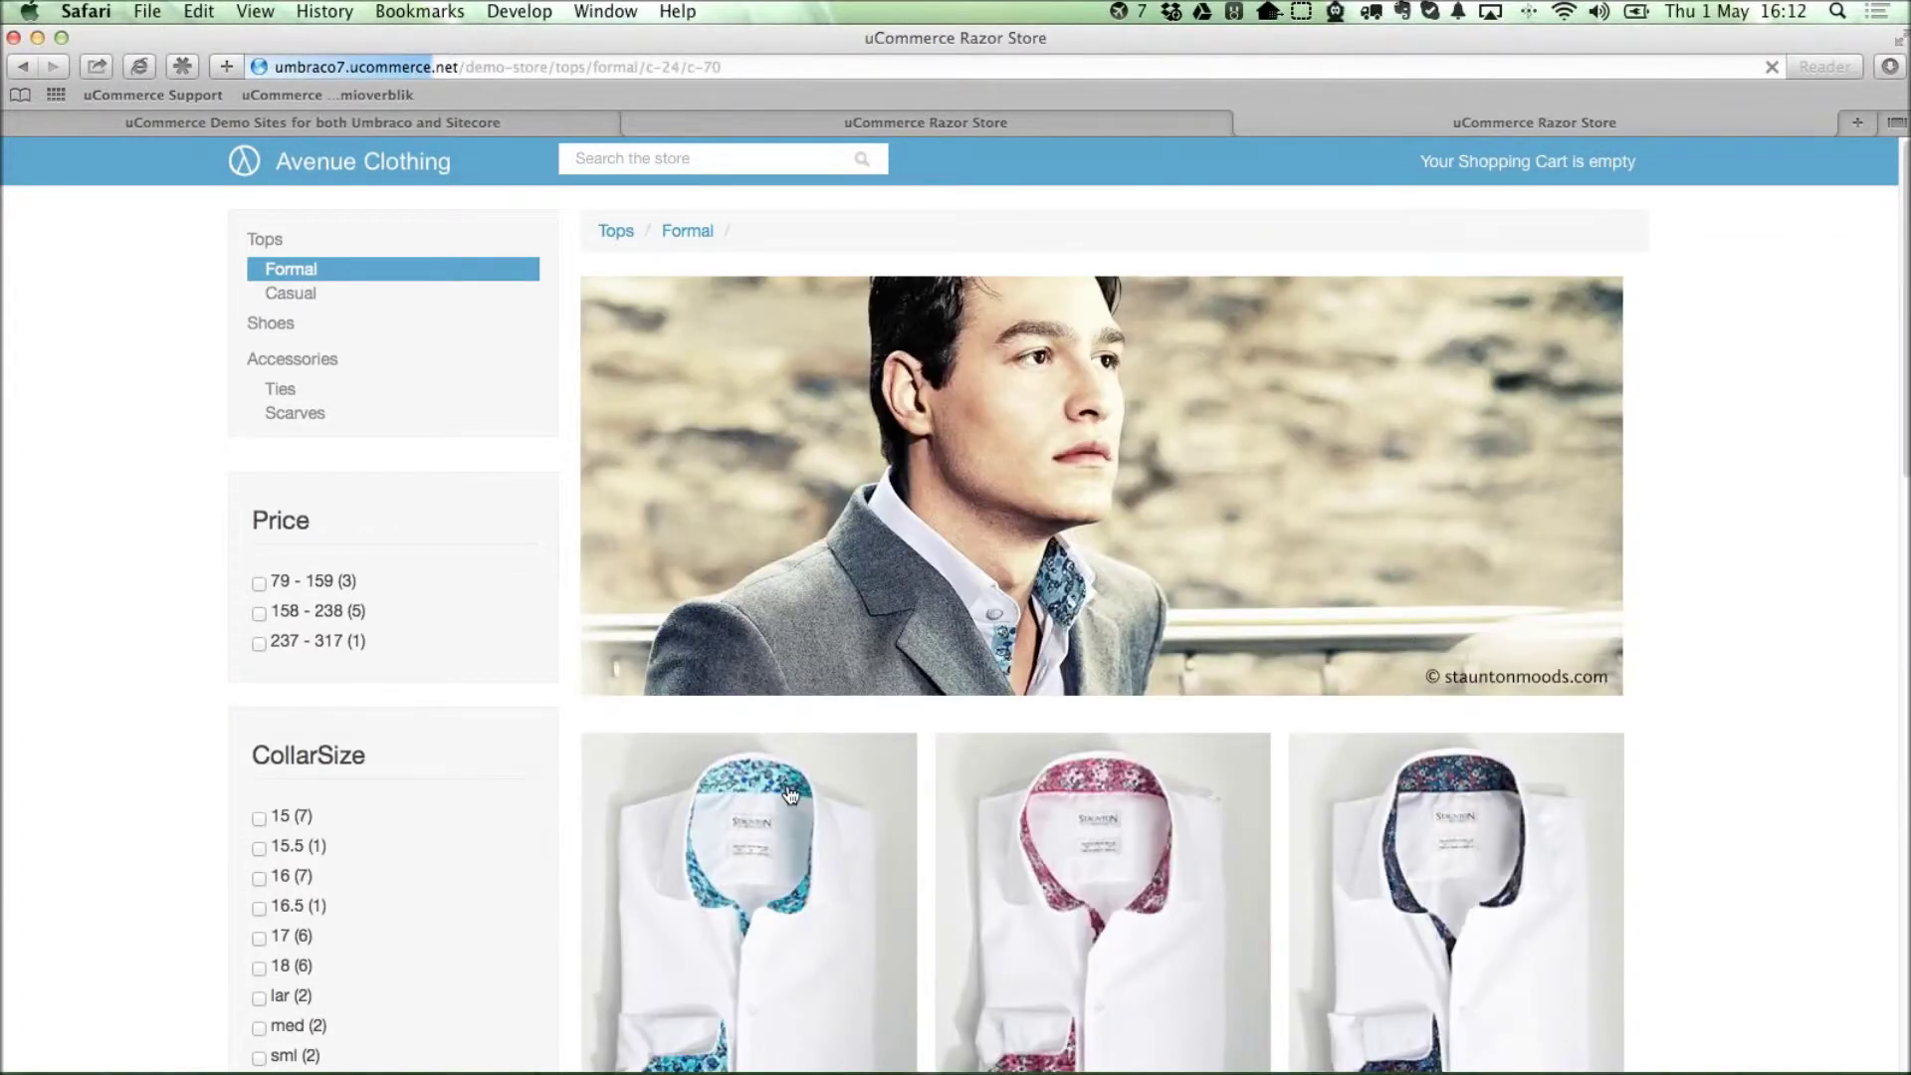
pyautogui.click(1101, 694)
pyautogui.scroll(-1, 1324, 575)
pyautogui.click(1443, 488)
pyautogui.click(1423, 564)
pyautogui.click(1423, 565)
pyautogui.click(1372, 623)
pyautogui.click(1282, 617)
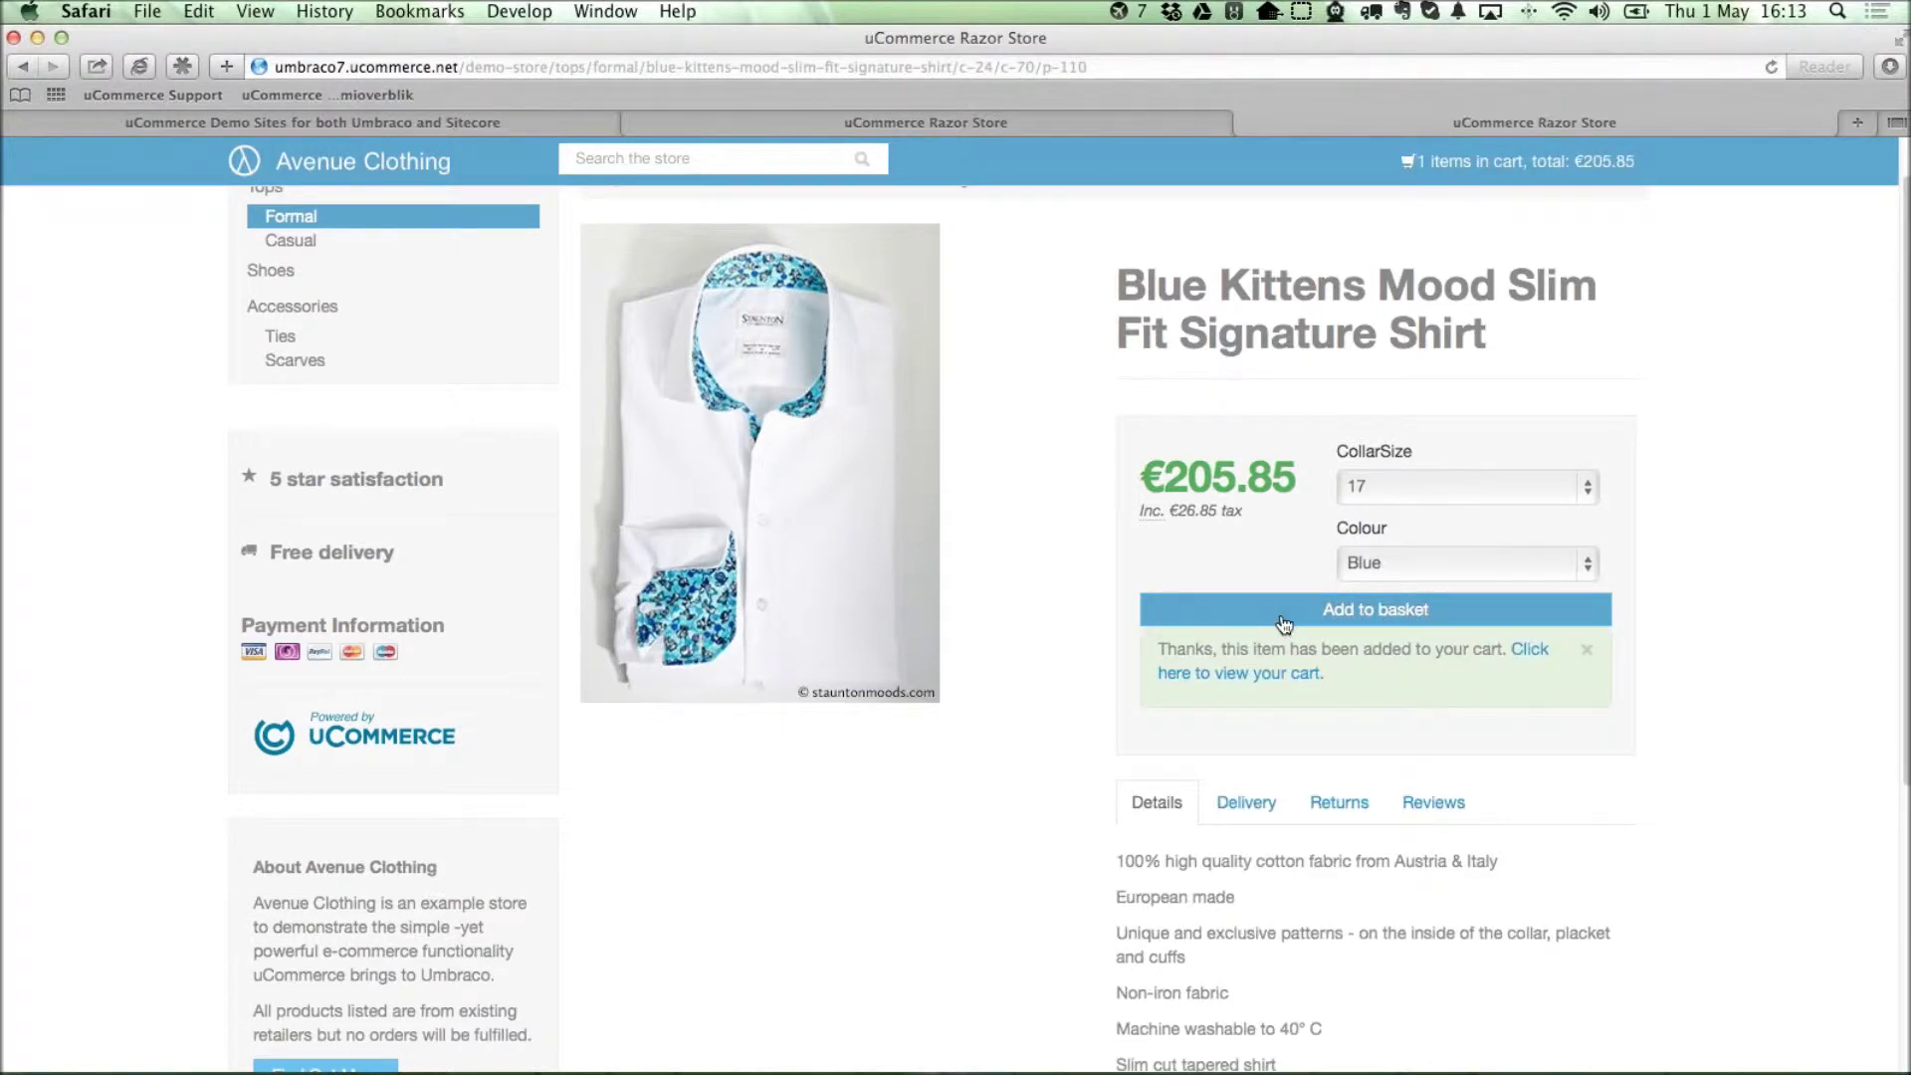
# Go to the store's /umbraco address to reach the backoffice login.
pyautogui.press('super+l')
pyautogui.write('umbraco7.ucommerce.net')
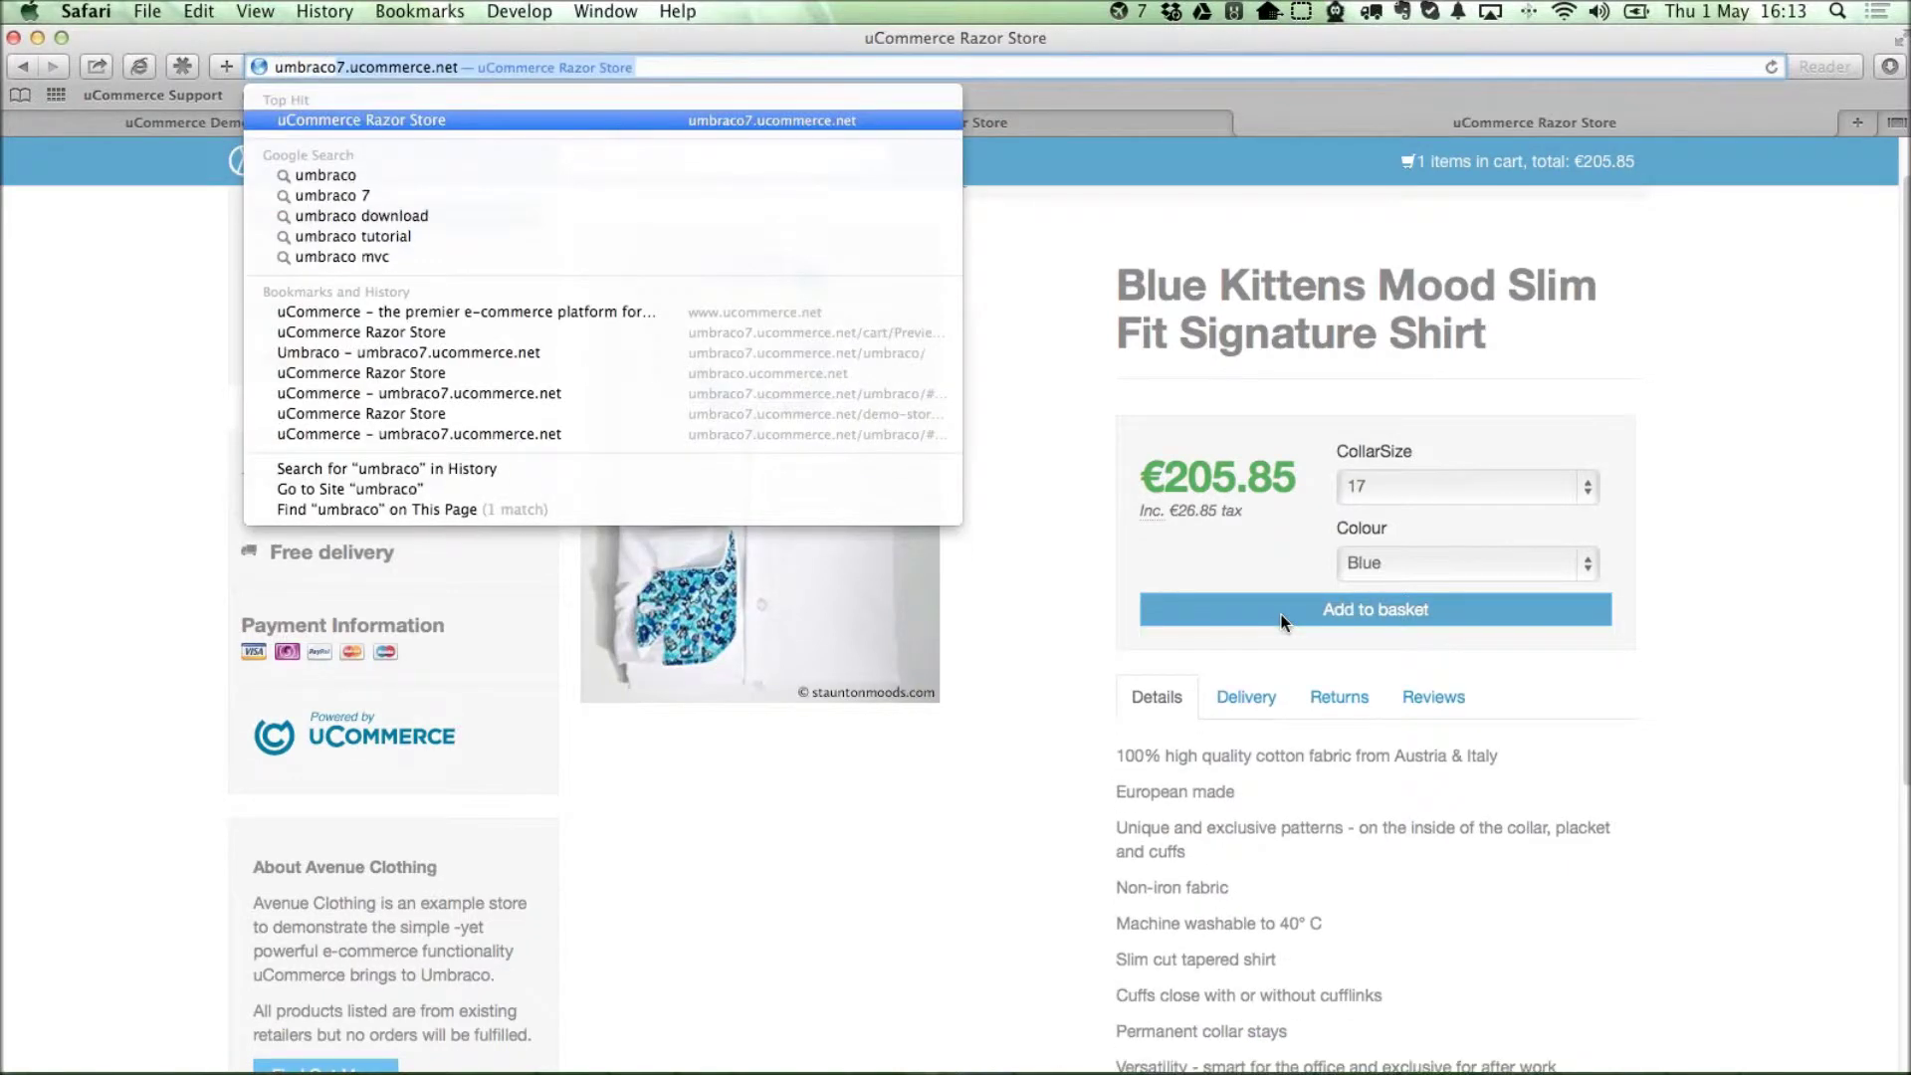
pyautogui.press('Right')
pyautogui.write('/umbraco')
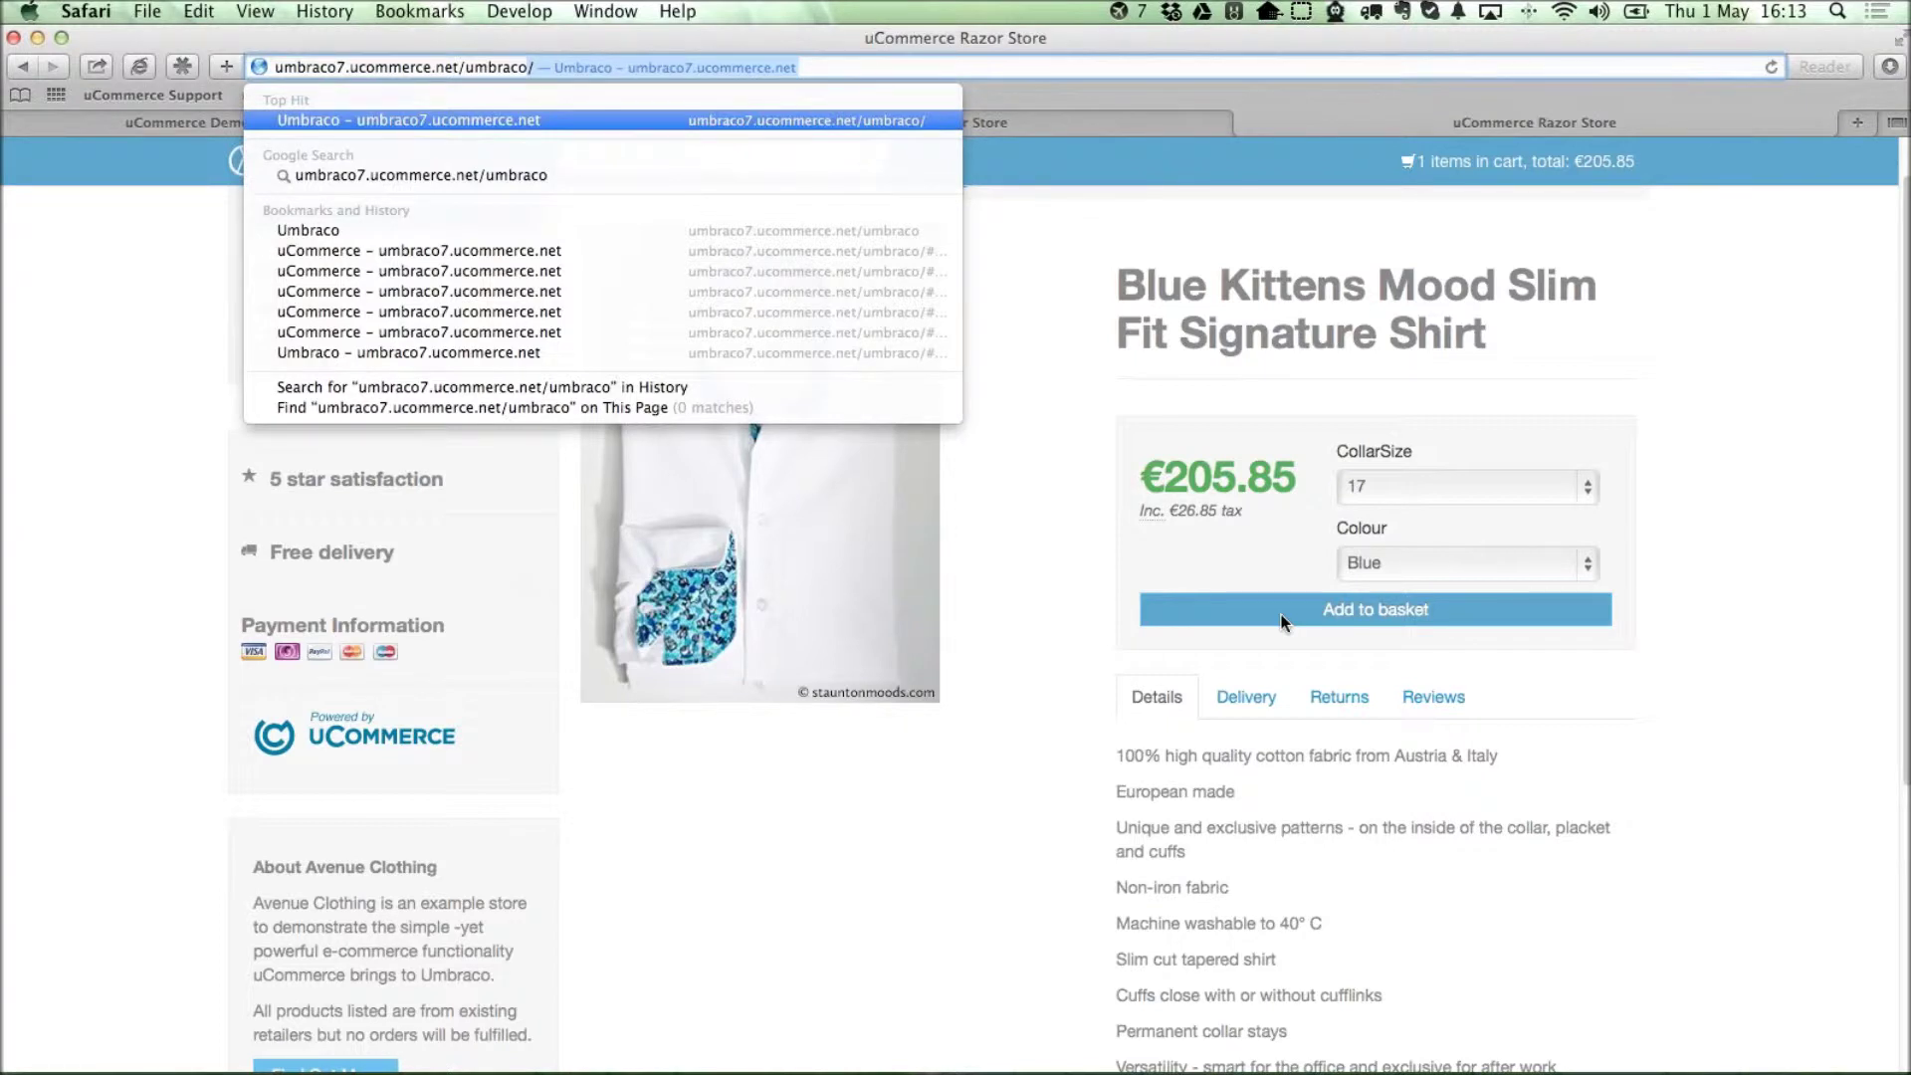
pyautogui.press('Return')
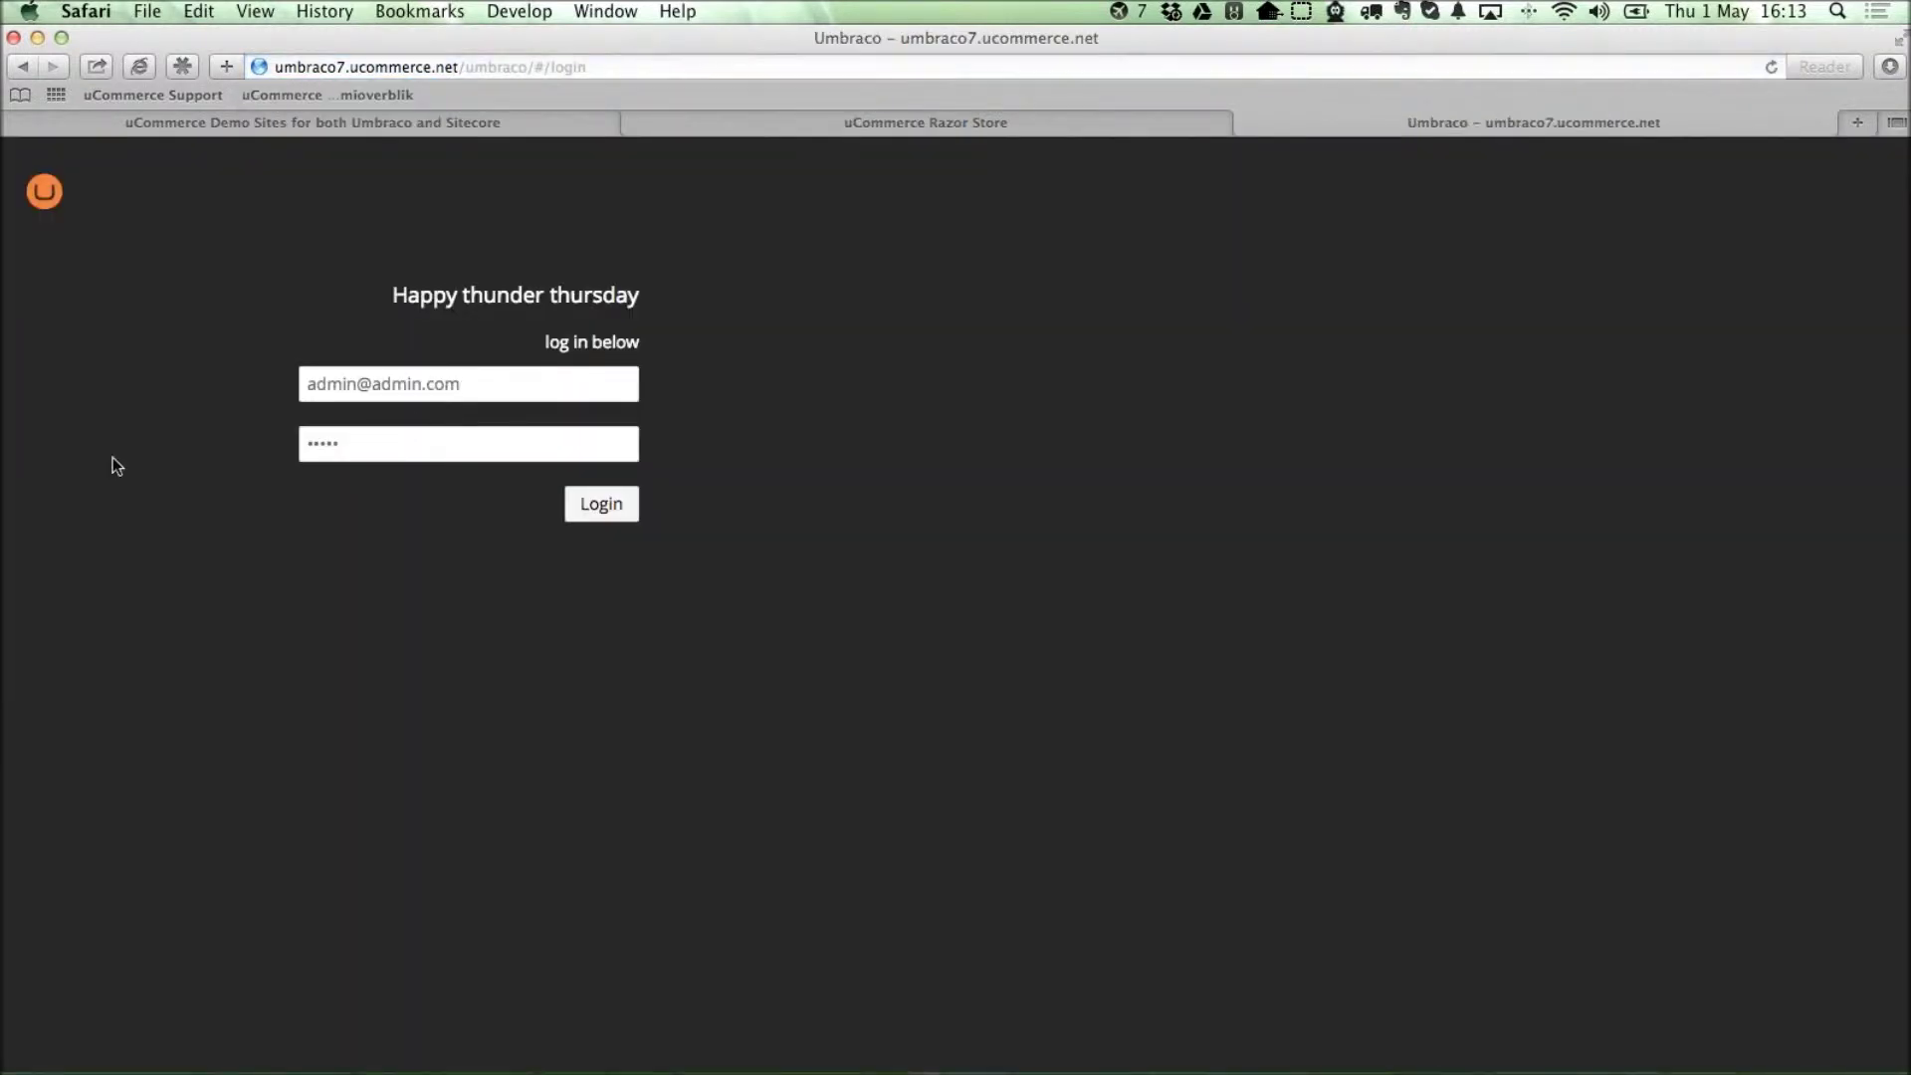
# Log in and expand the Shop and Cart nodes in the Content tree.
pyautogui.click(625, 509)
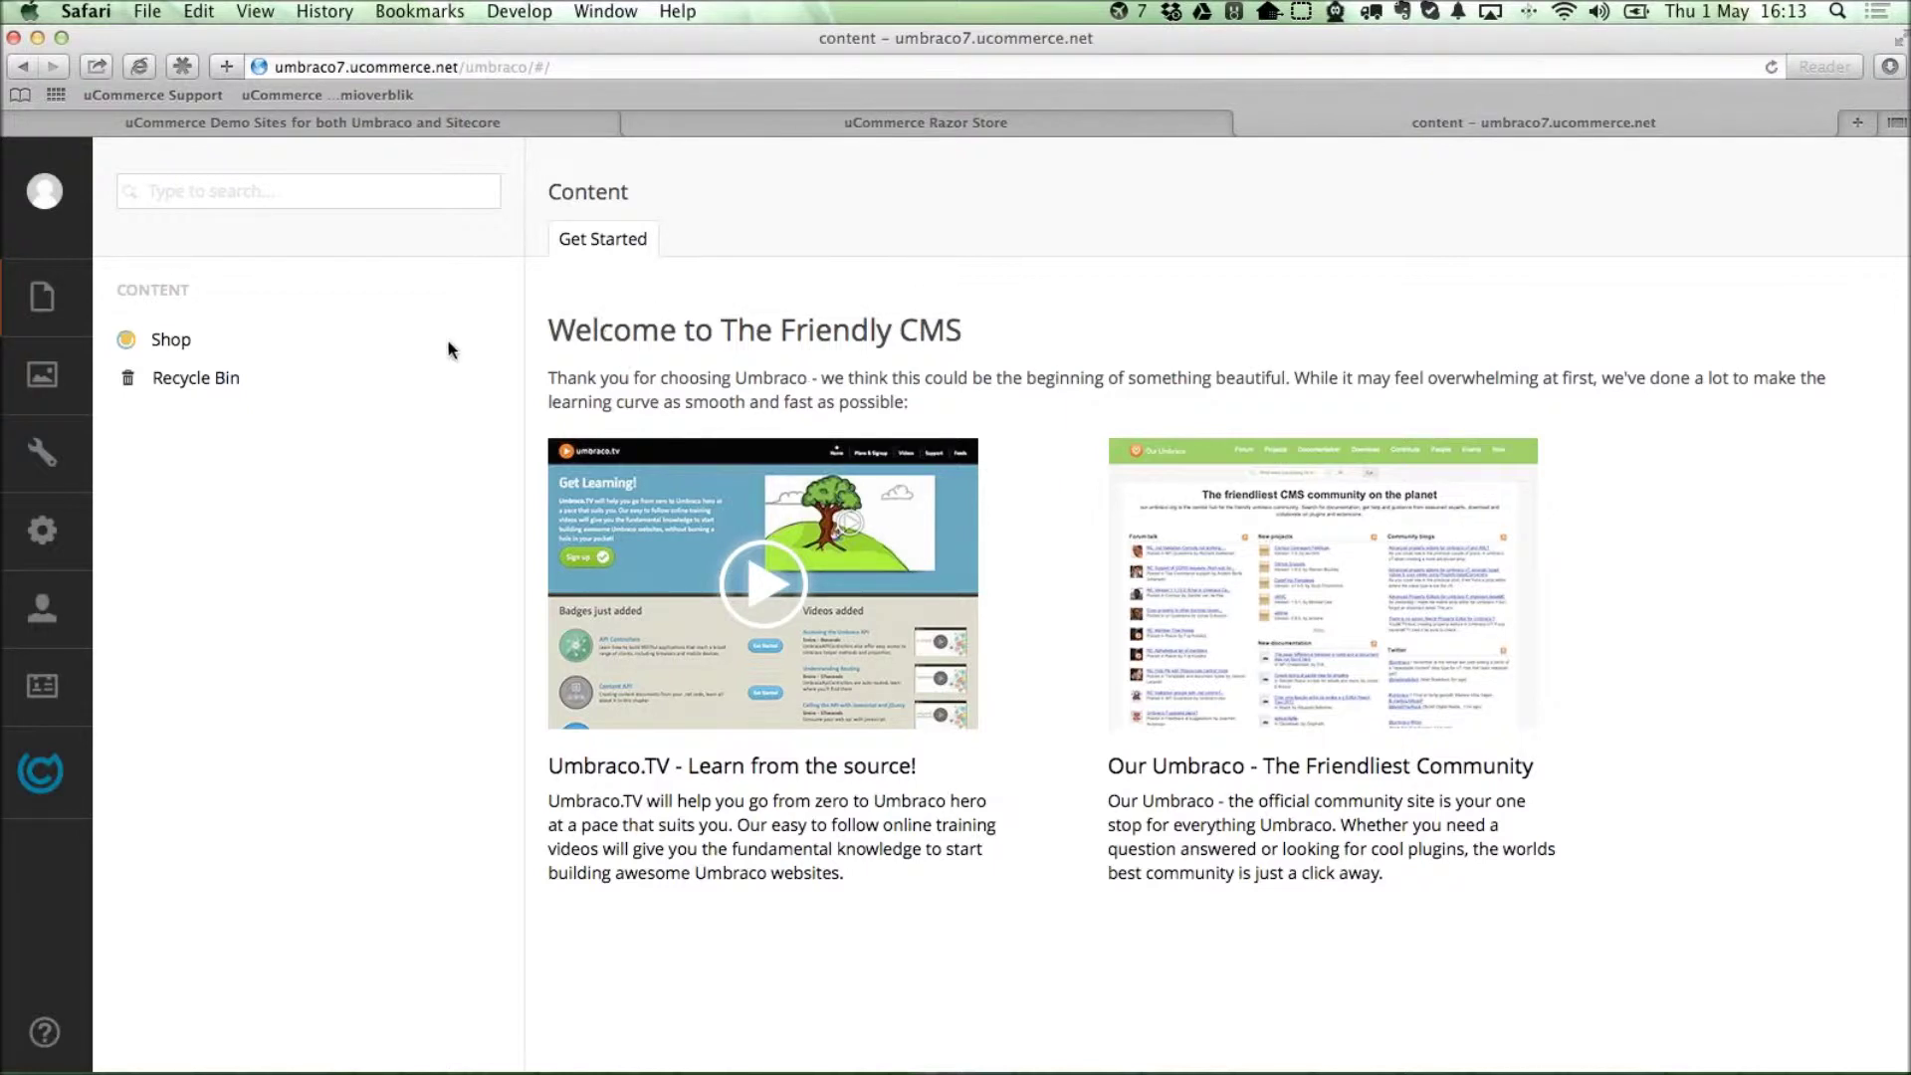
pyautogui.click(106, 345)
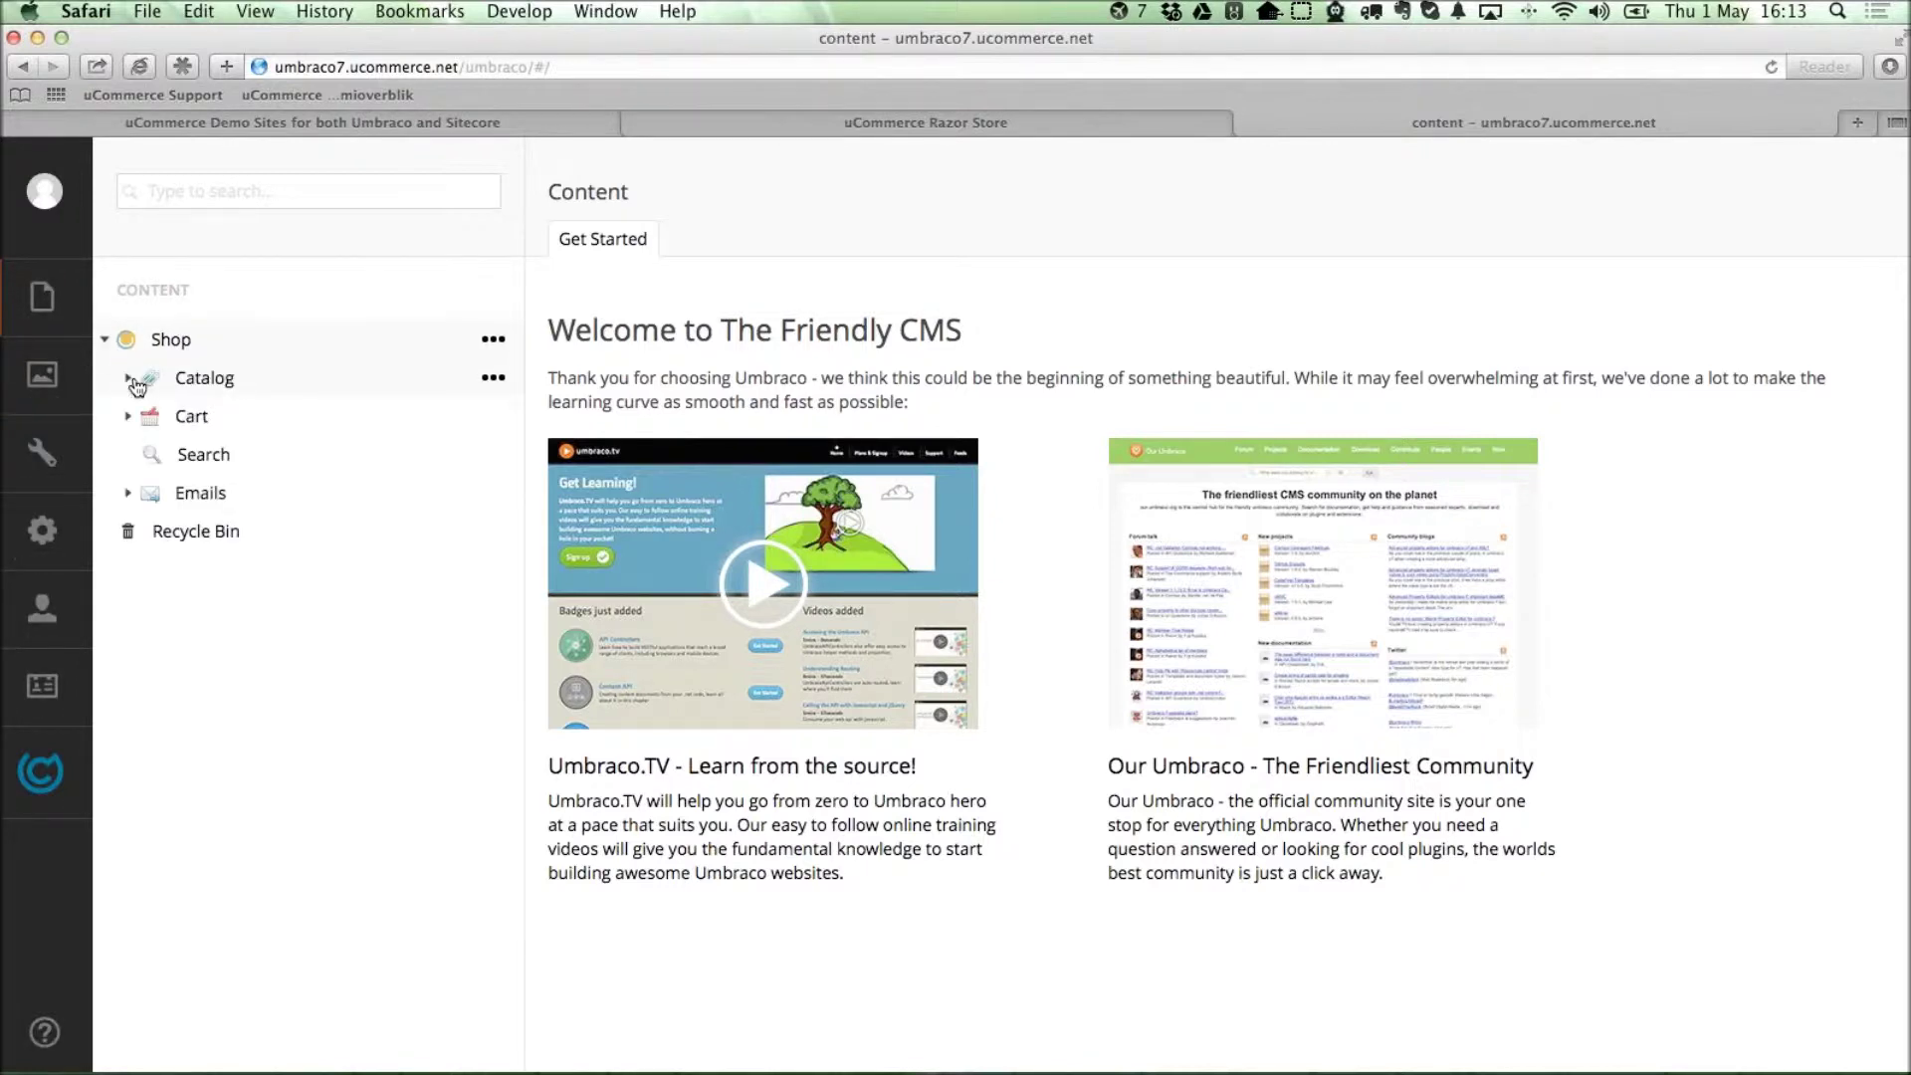
pyautogui.click(127, 722)
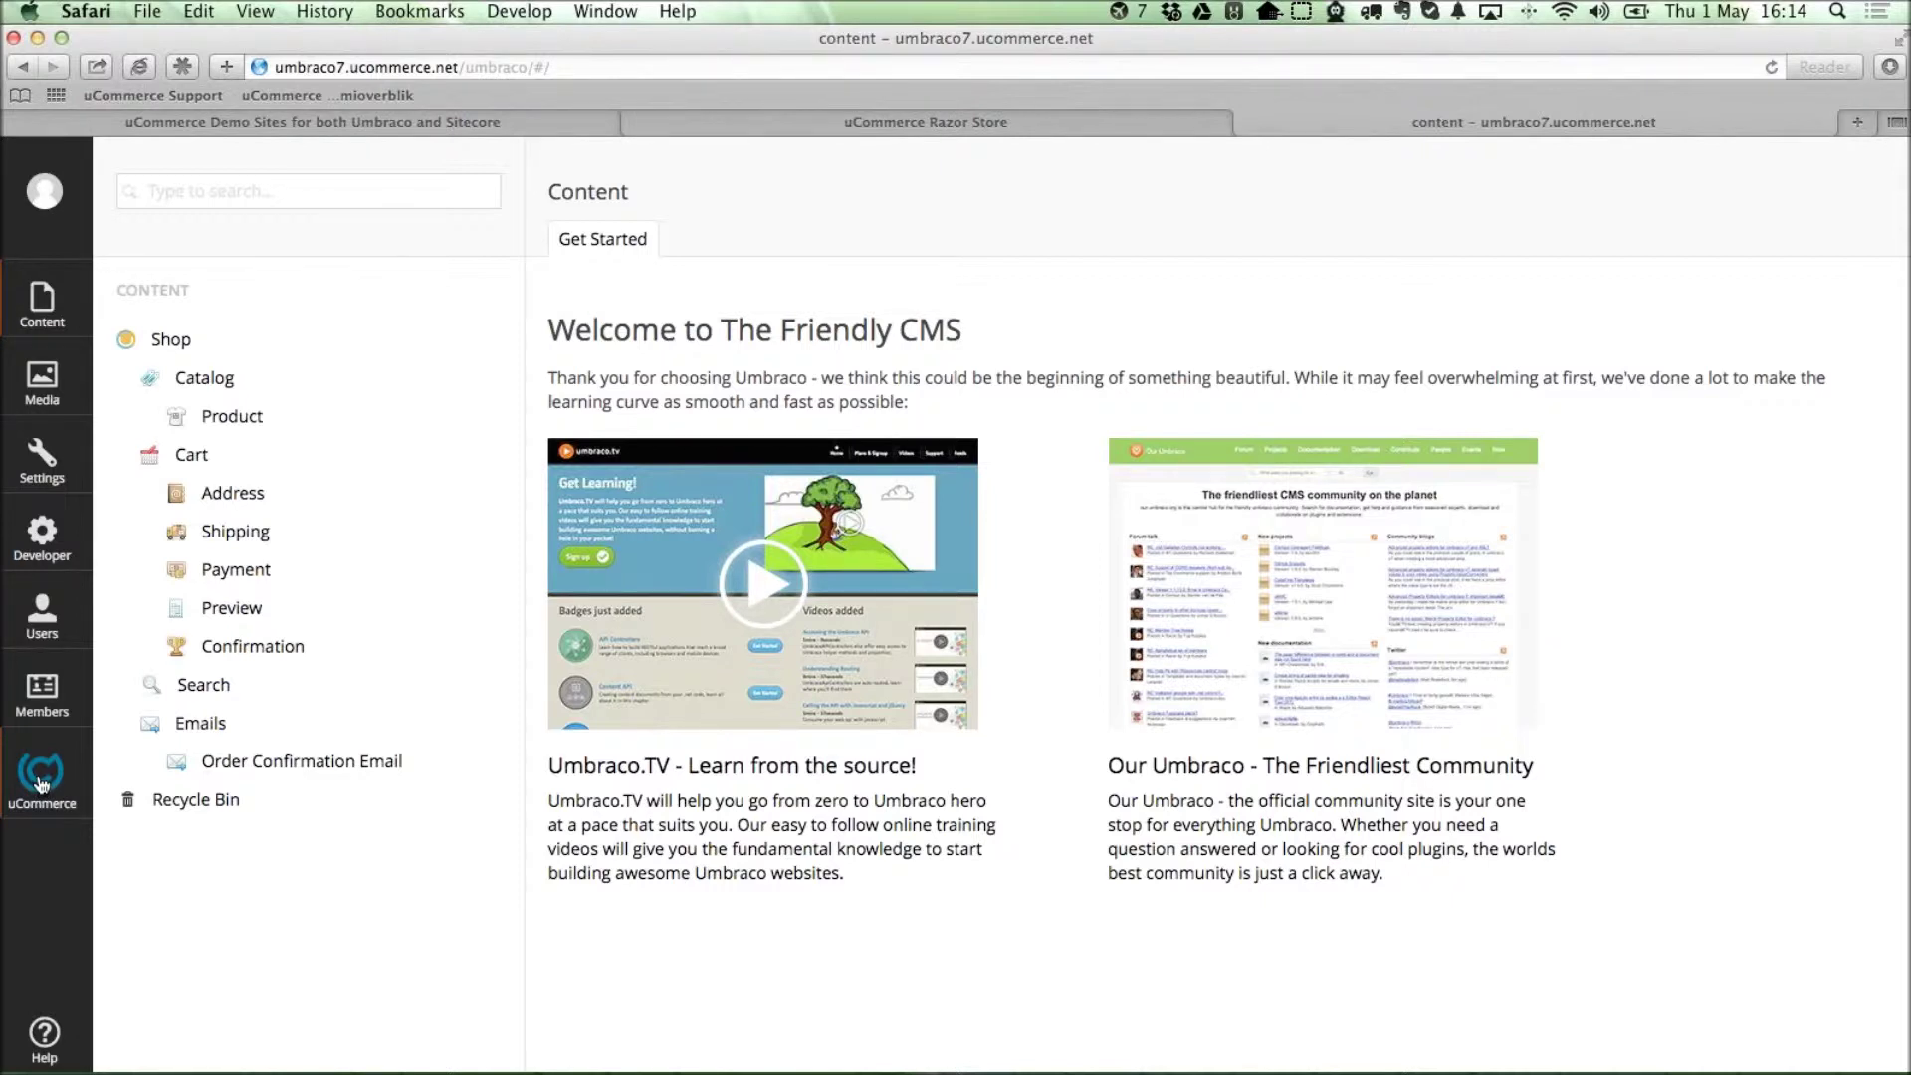
# Look through the Content and Media sections, expanding the avenue-clothing.com media folder.
pyautogui.click(41, 782)
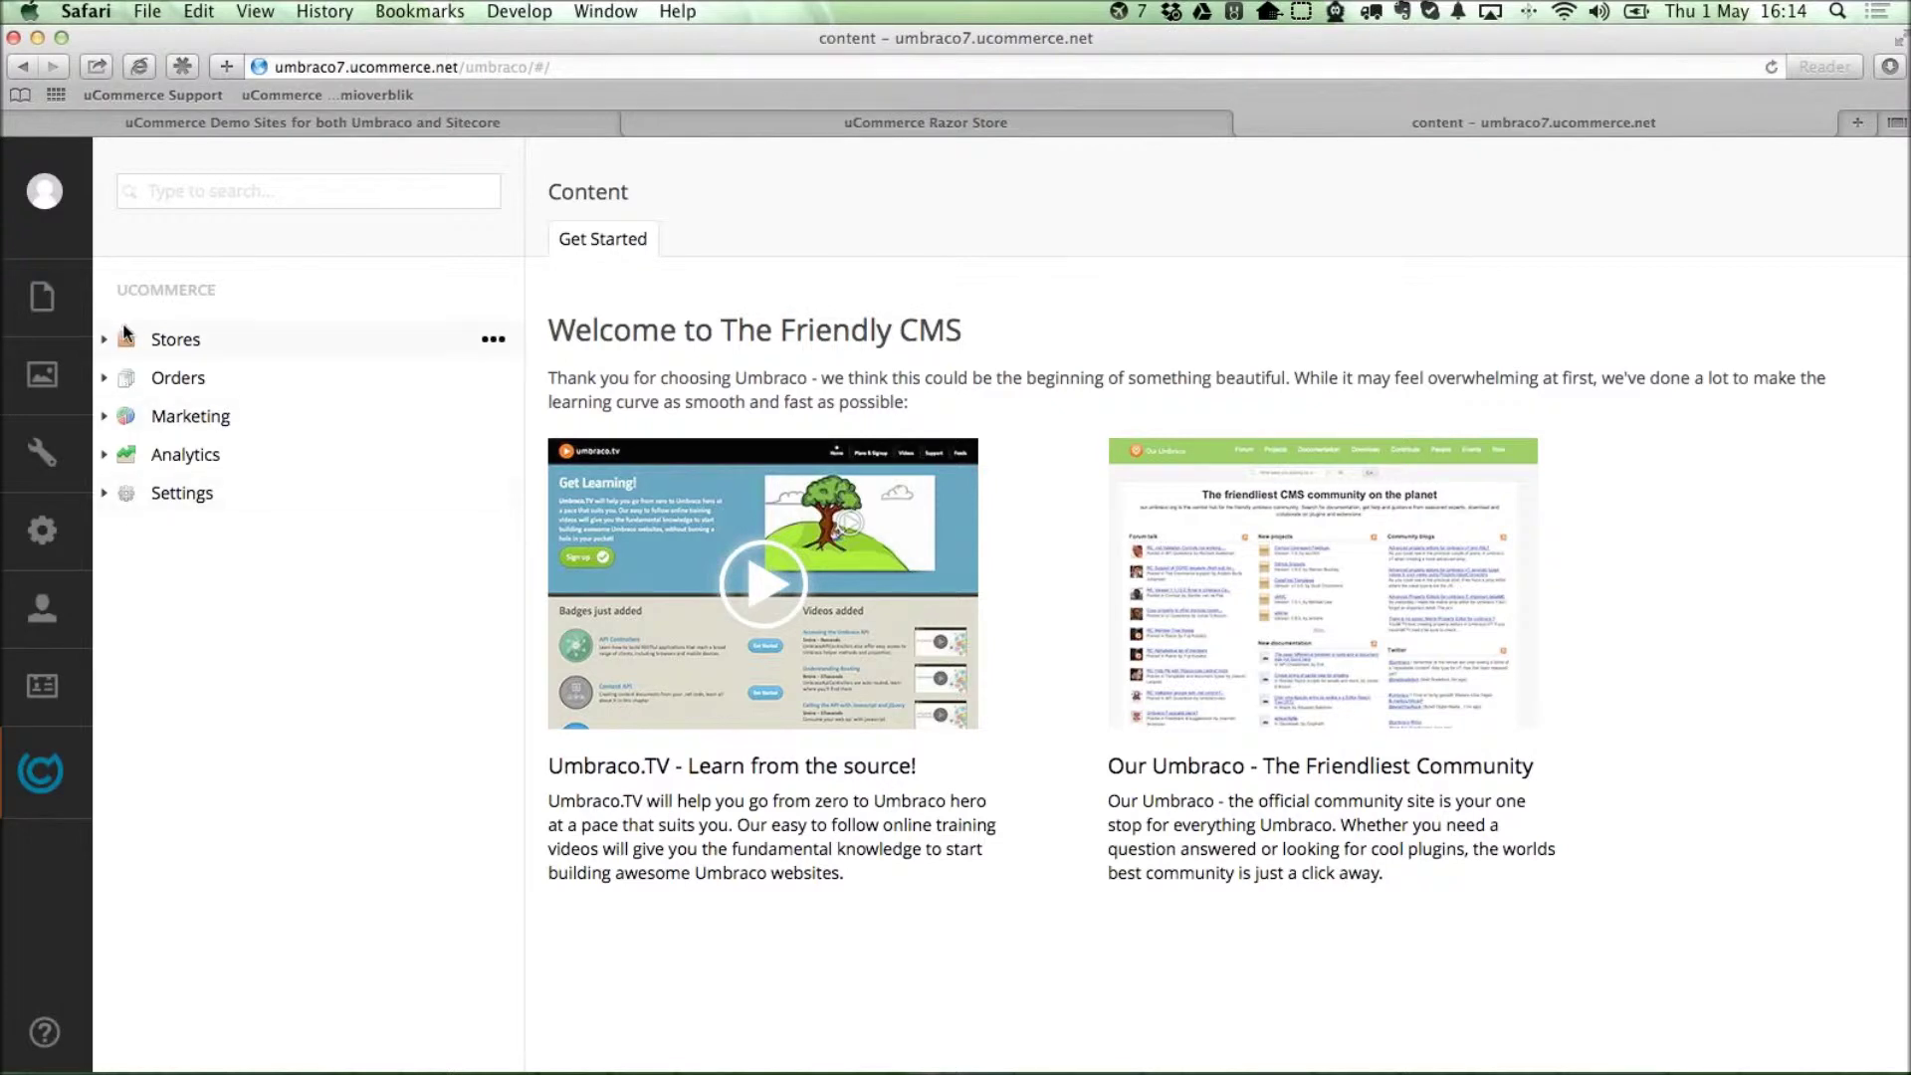
pyautogui.click(41, 298)
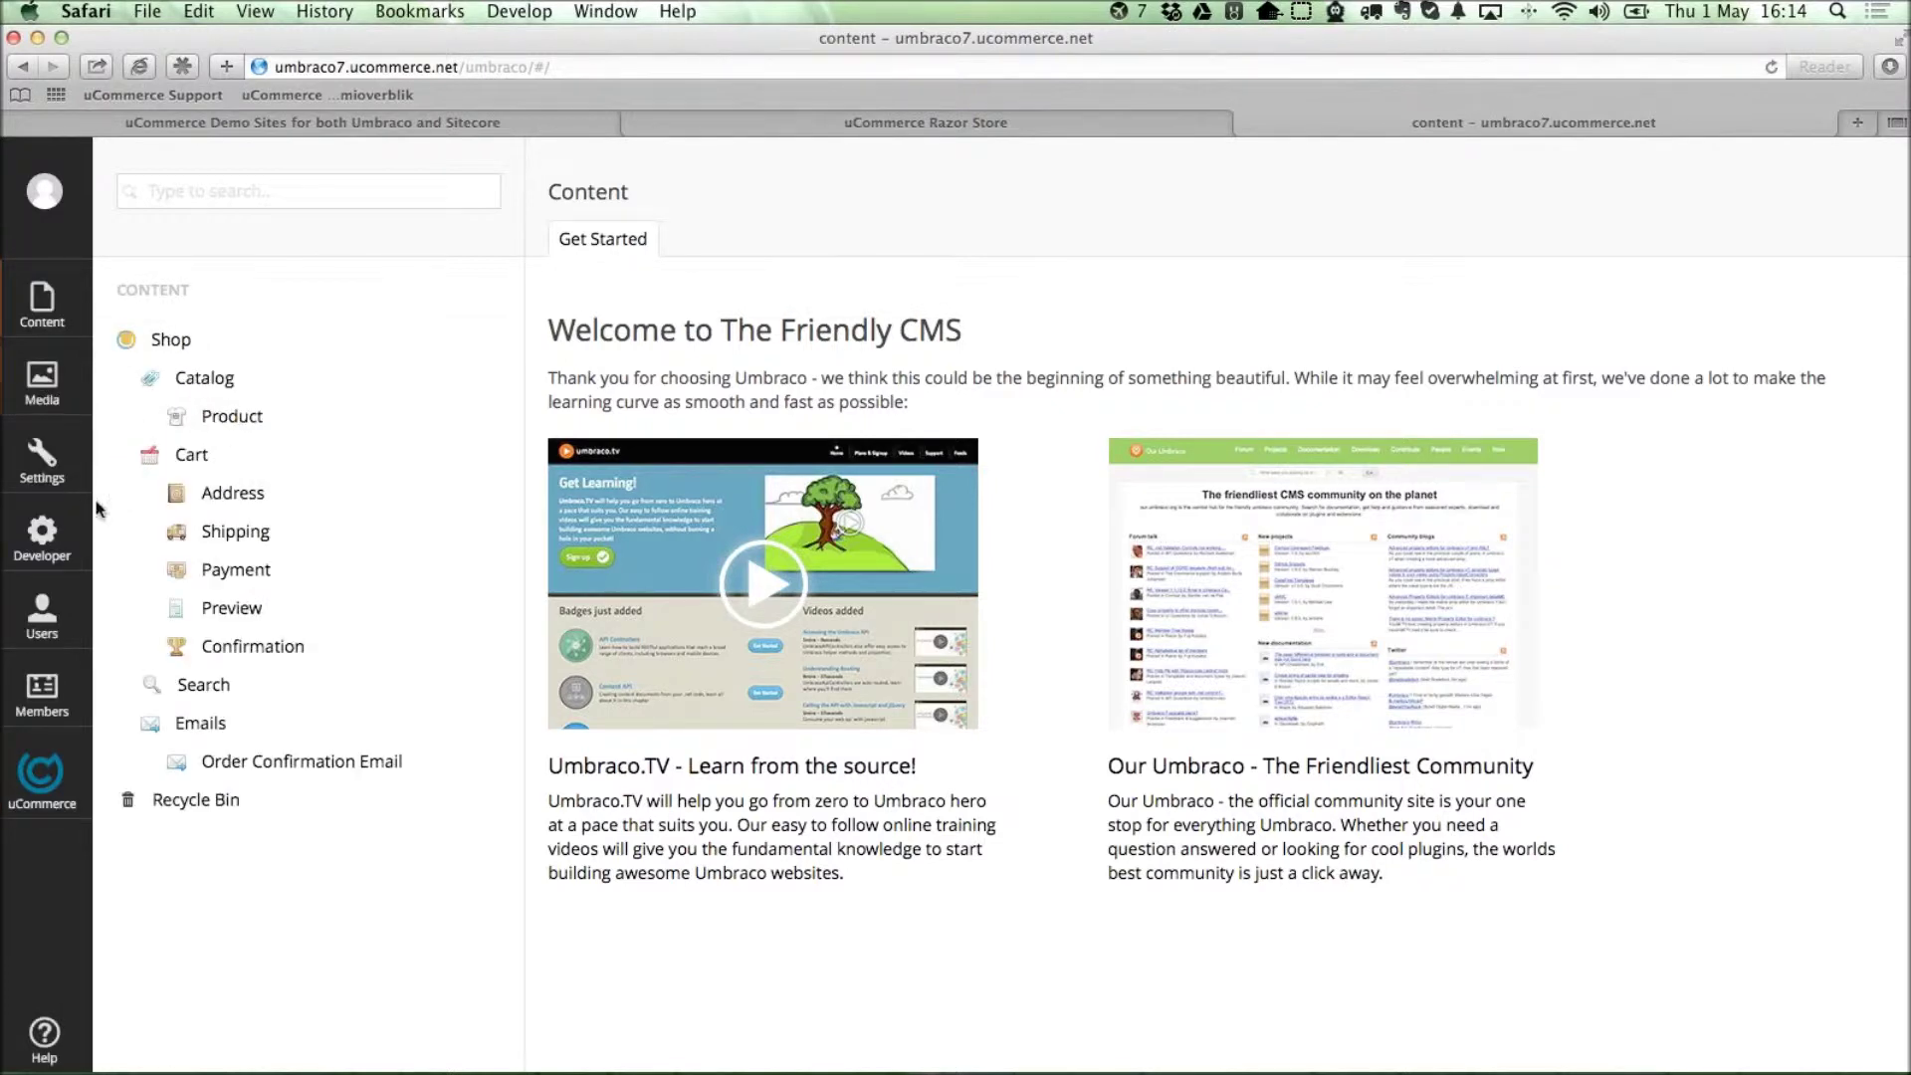
pyautogui.click(41, 374)
pyautogui.click(104, 339)
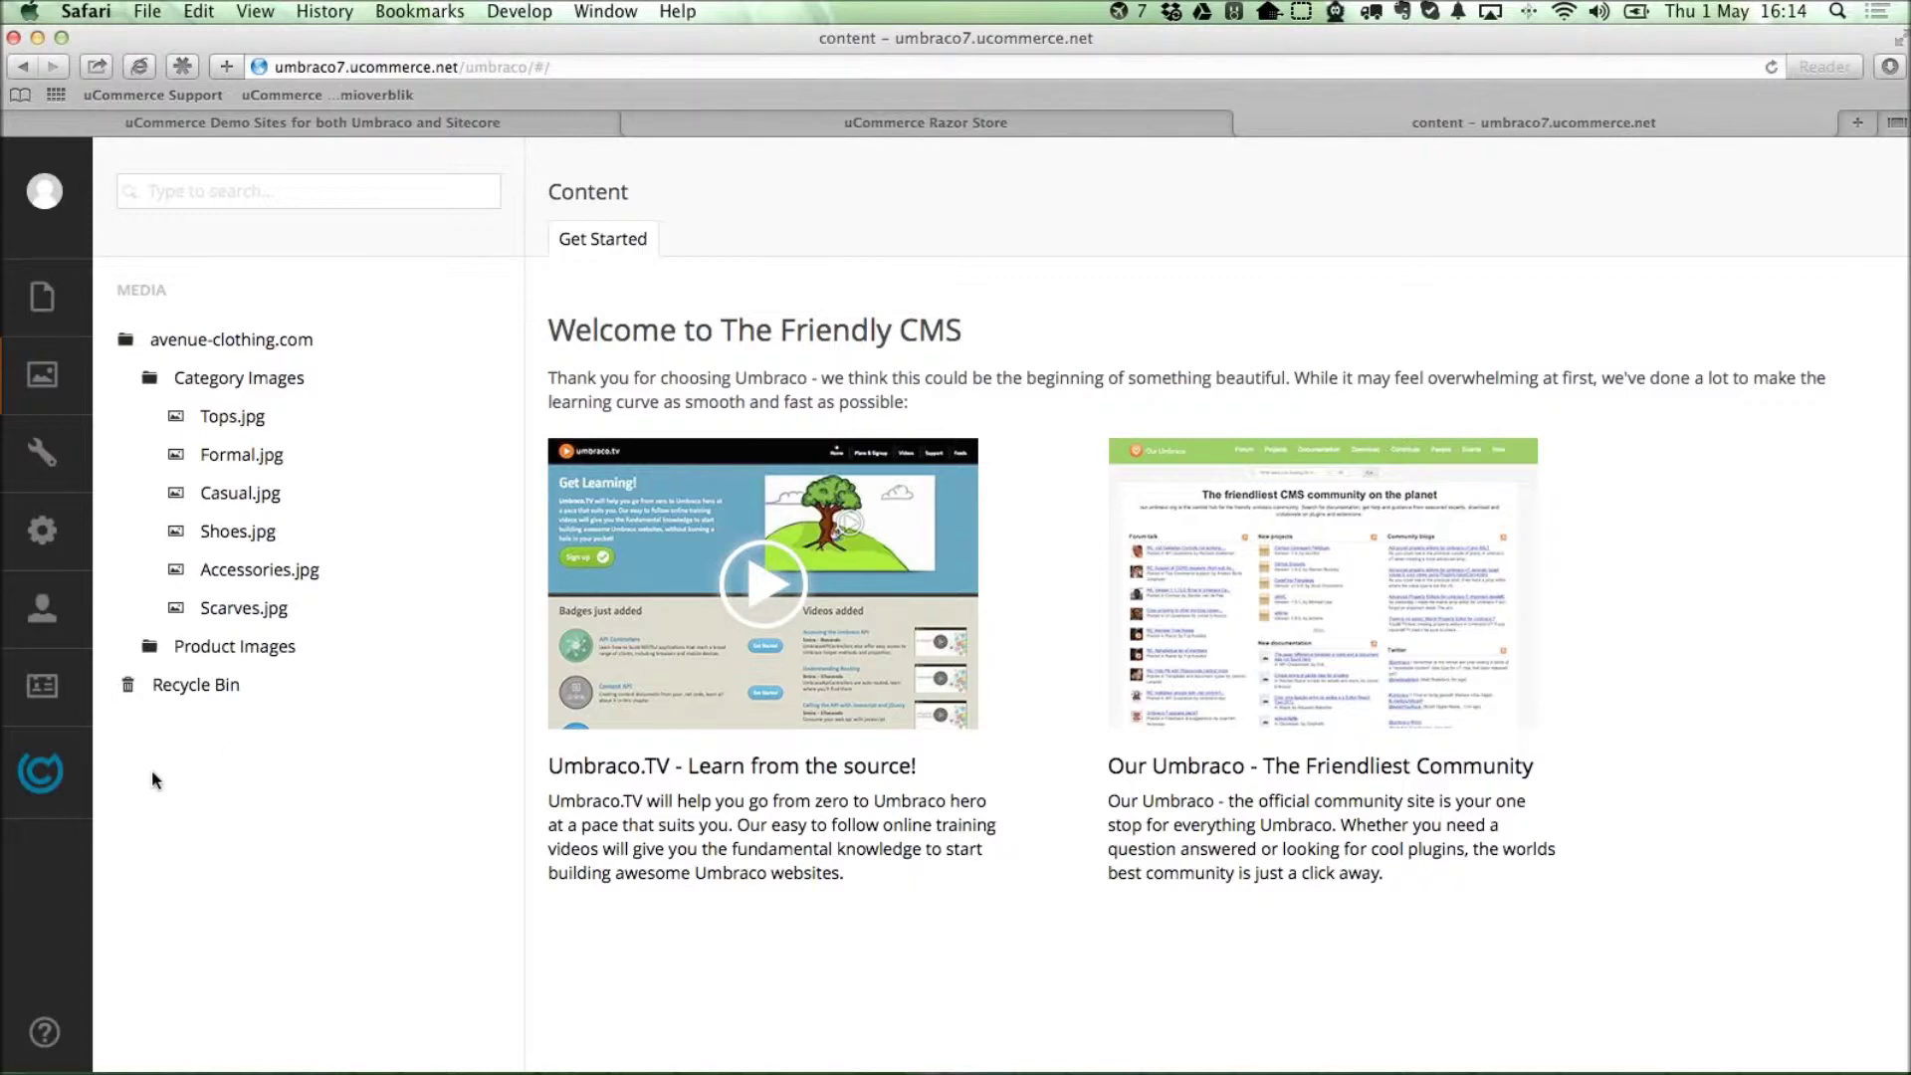
# Expand Stores and avenue-clothing.com in uCommerce and open the store's settings.
pyautogui.click(72, 787)
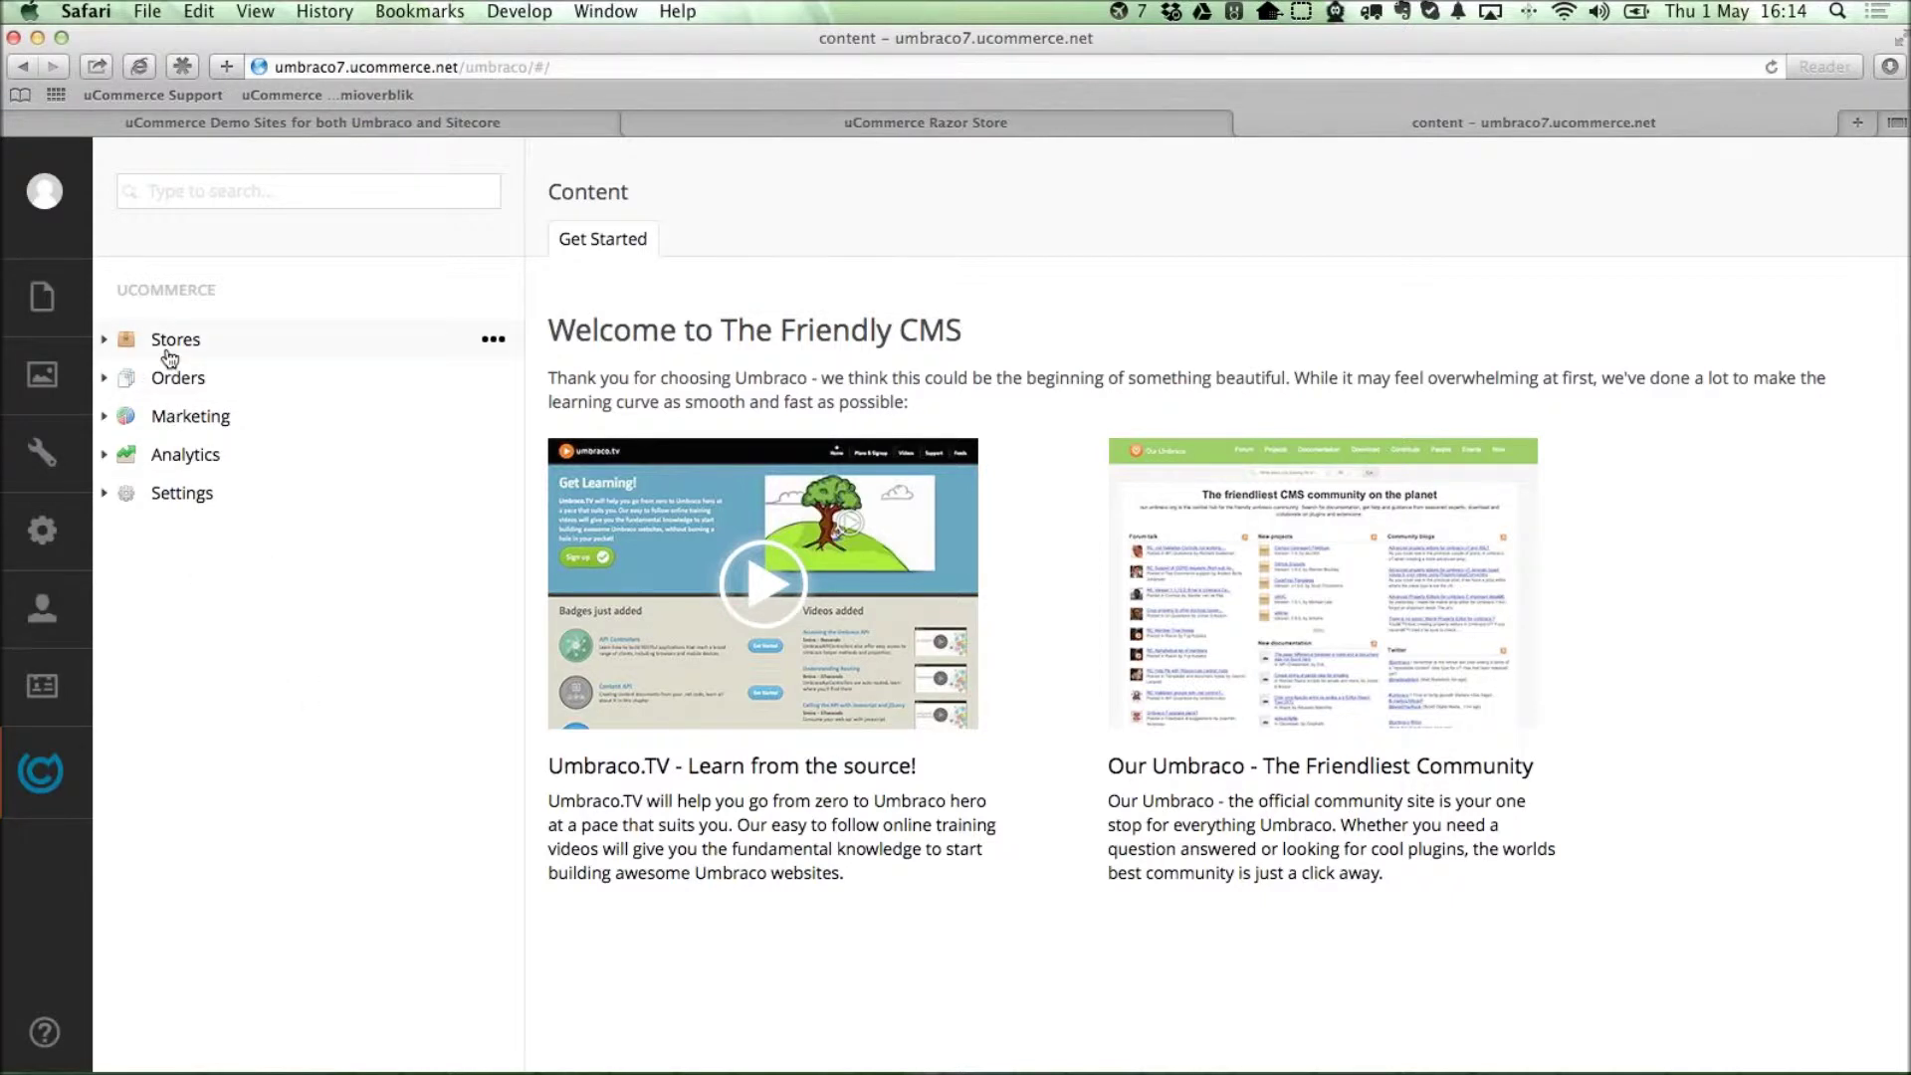
pyautogui.click(103, 343)
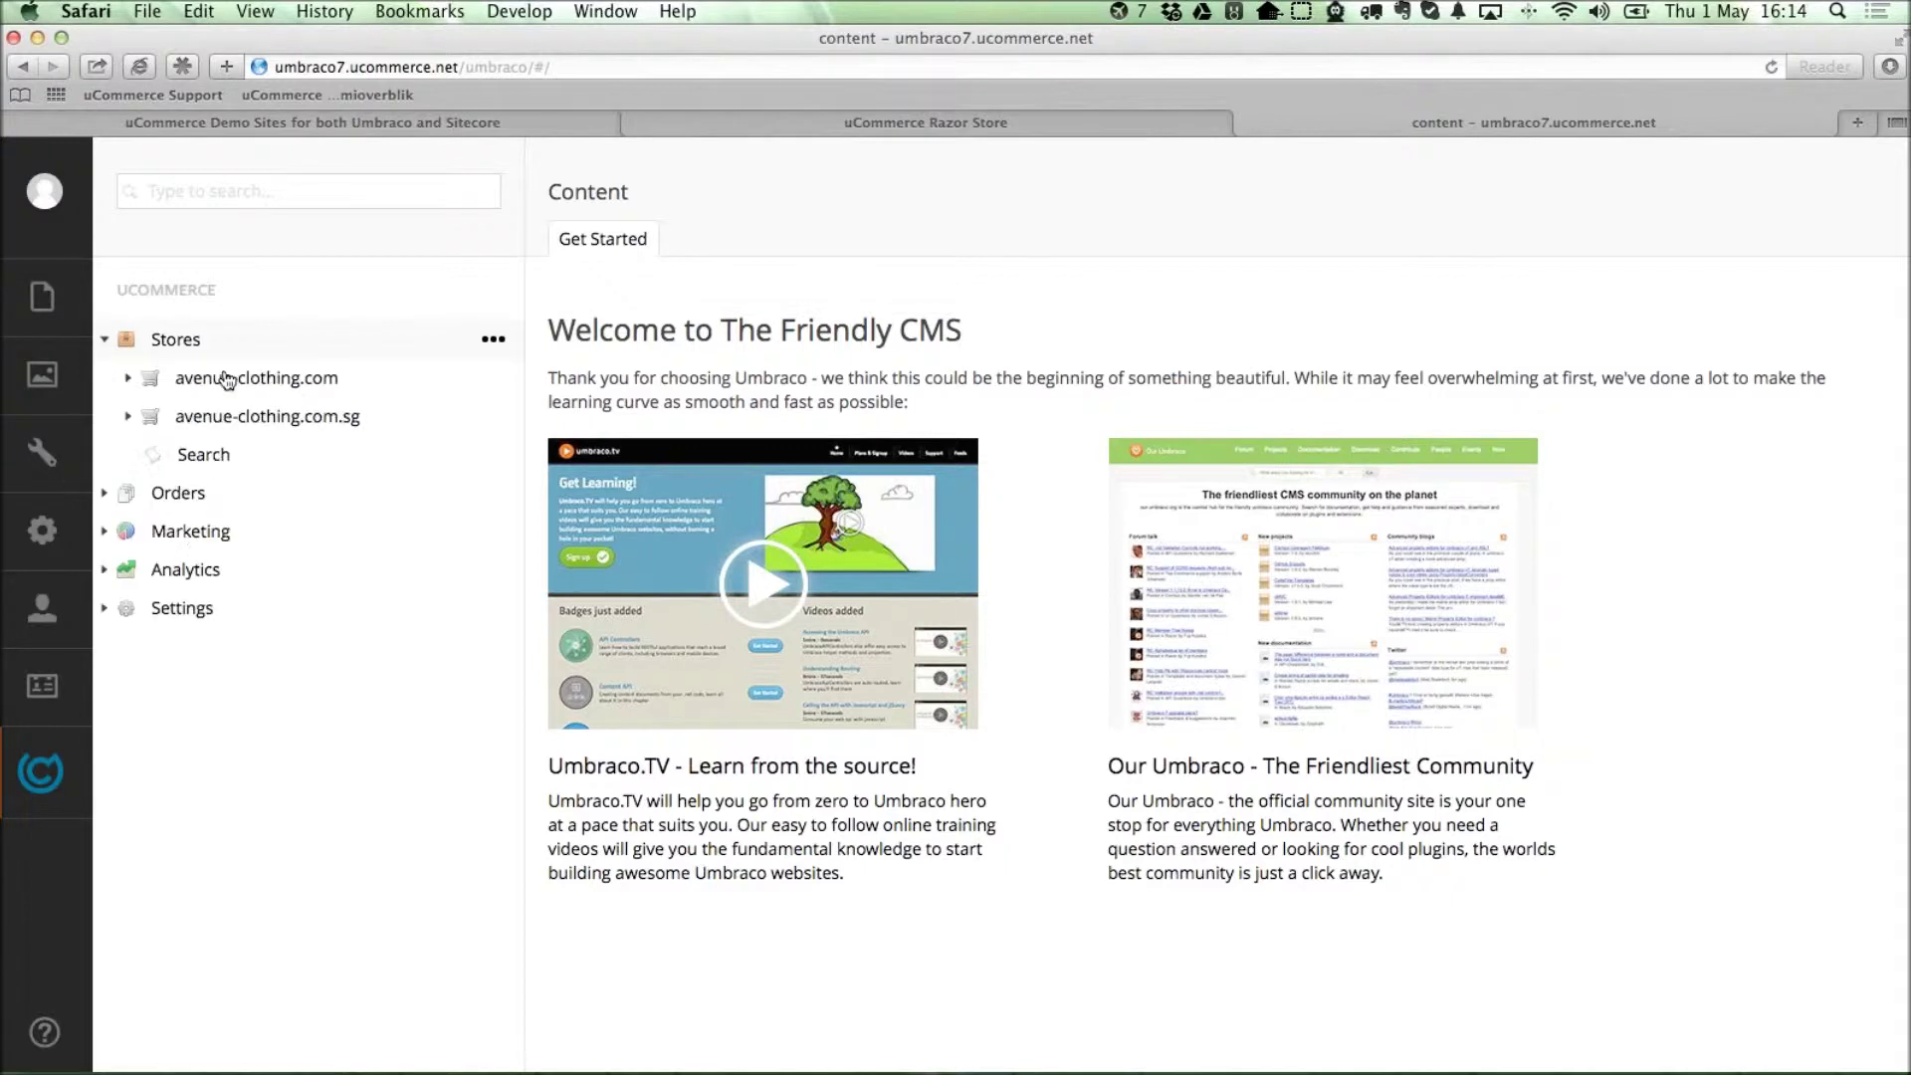
pyautogui.click(129, 380)
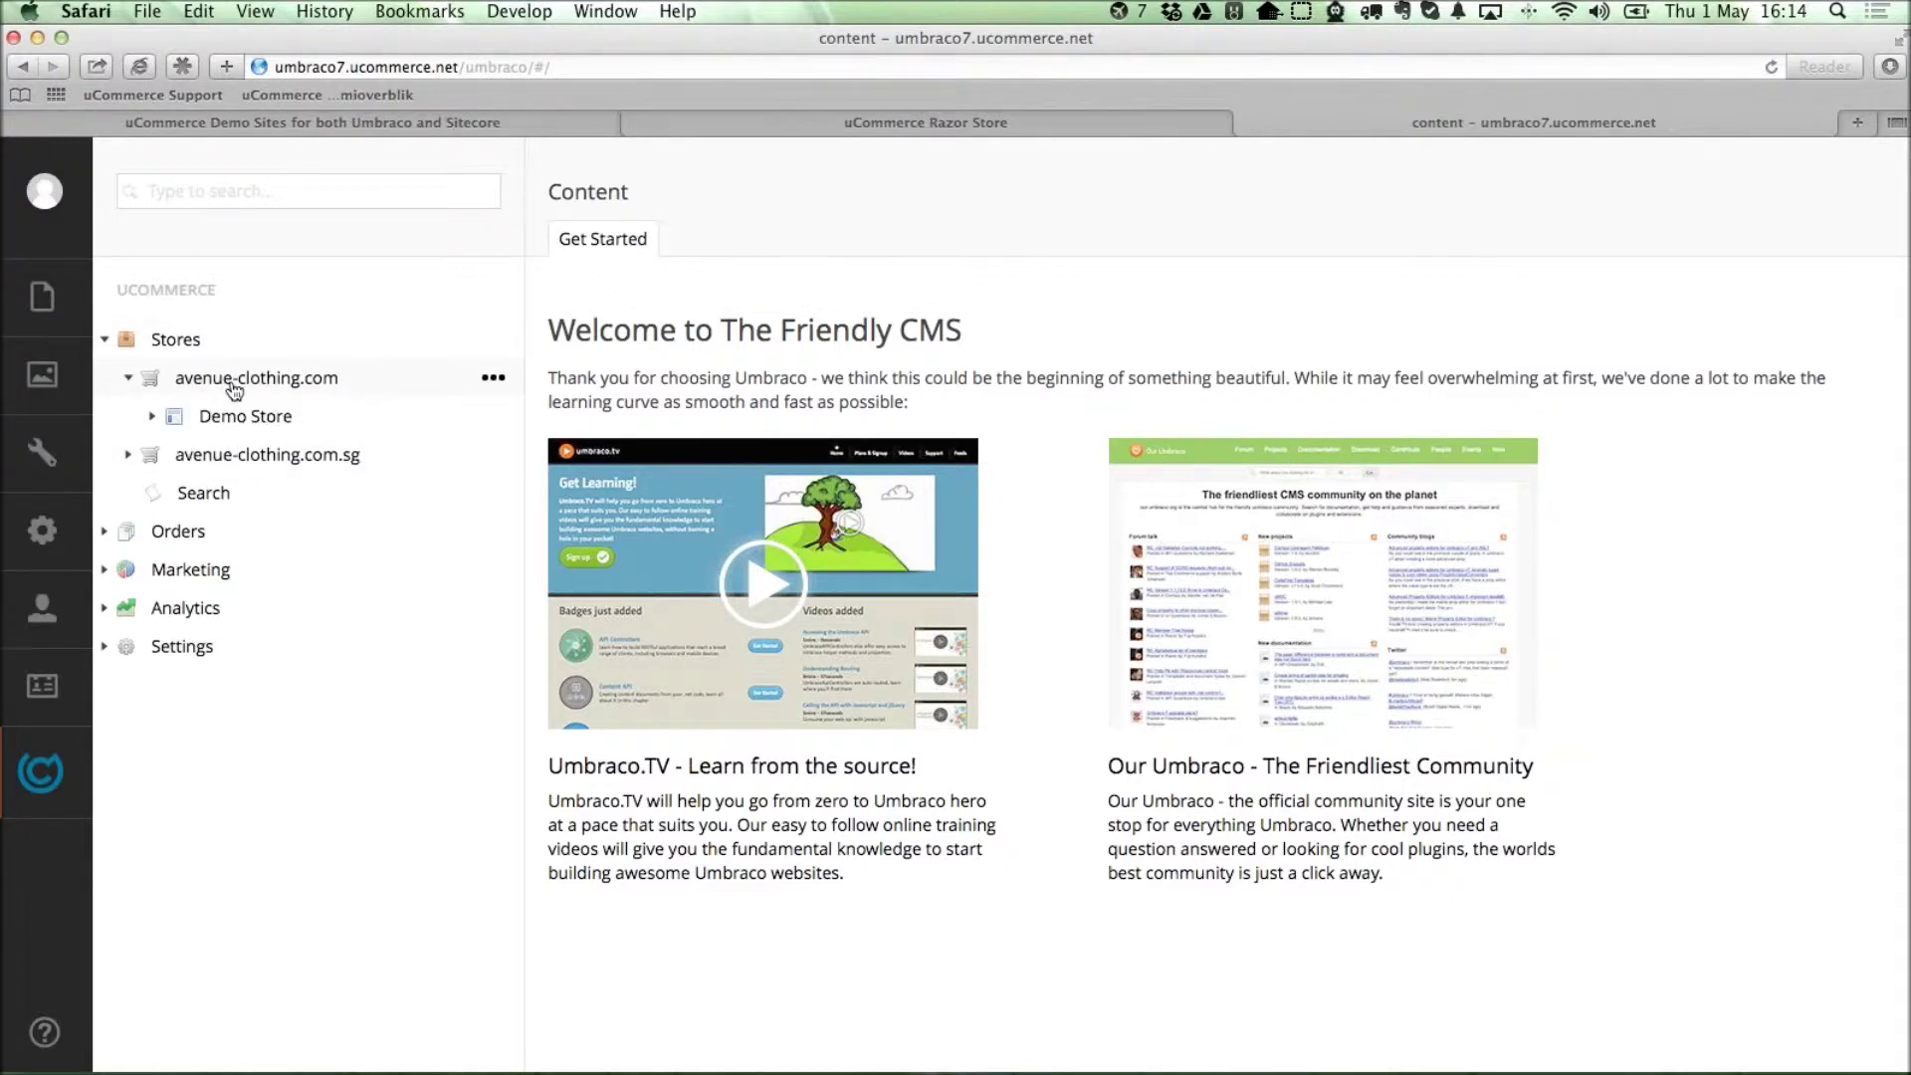
pyautogui.click(42, 298)
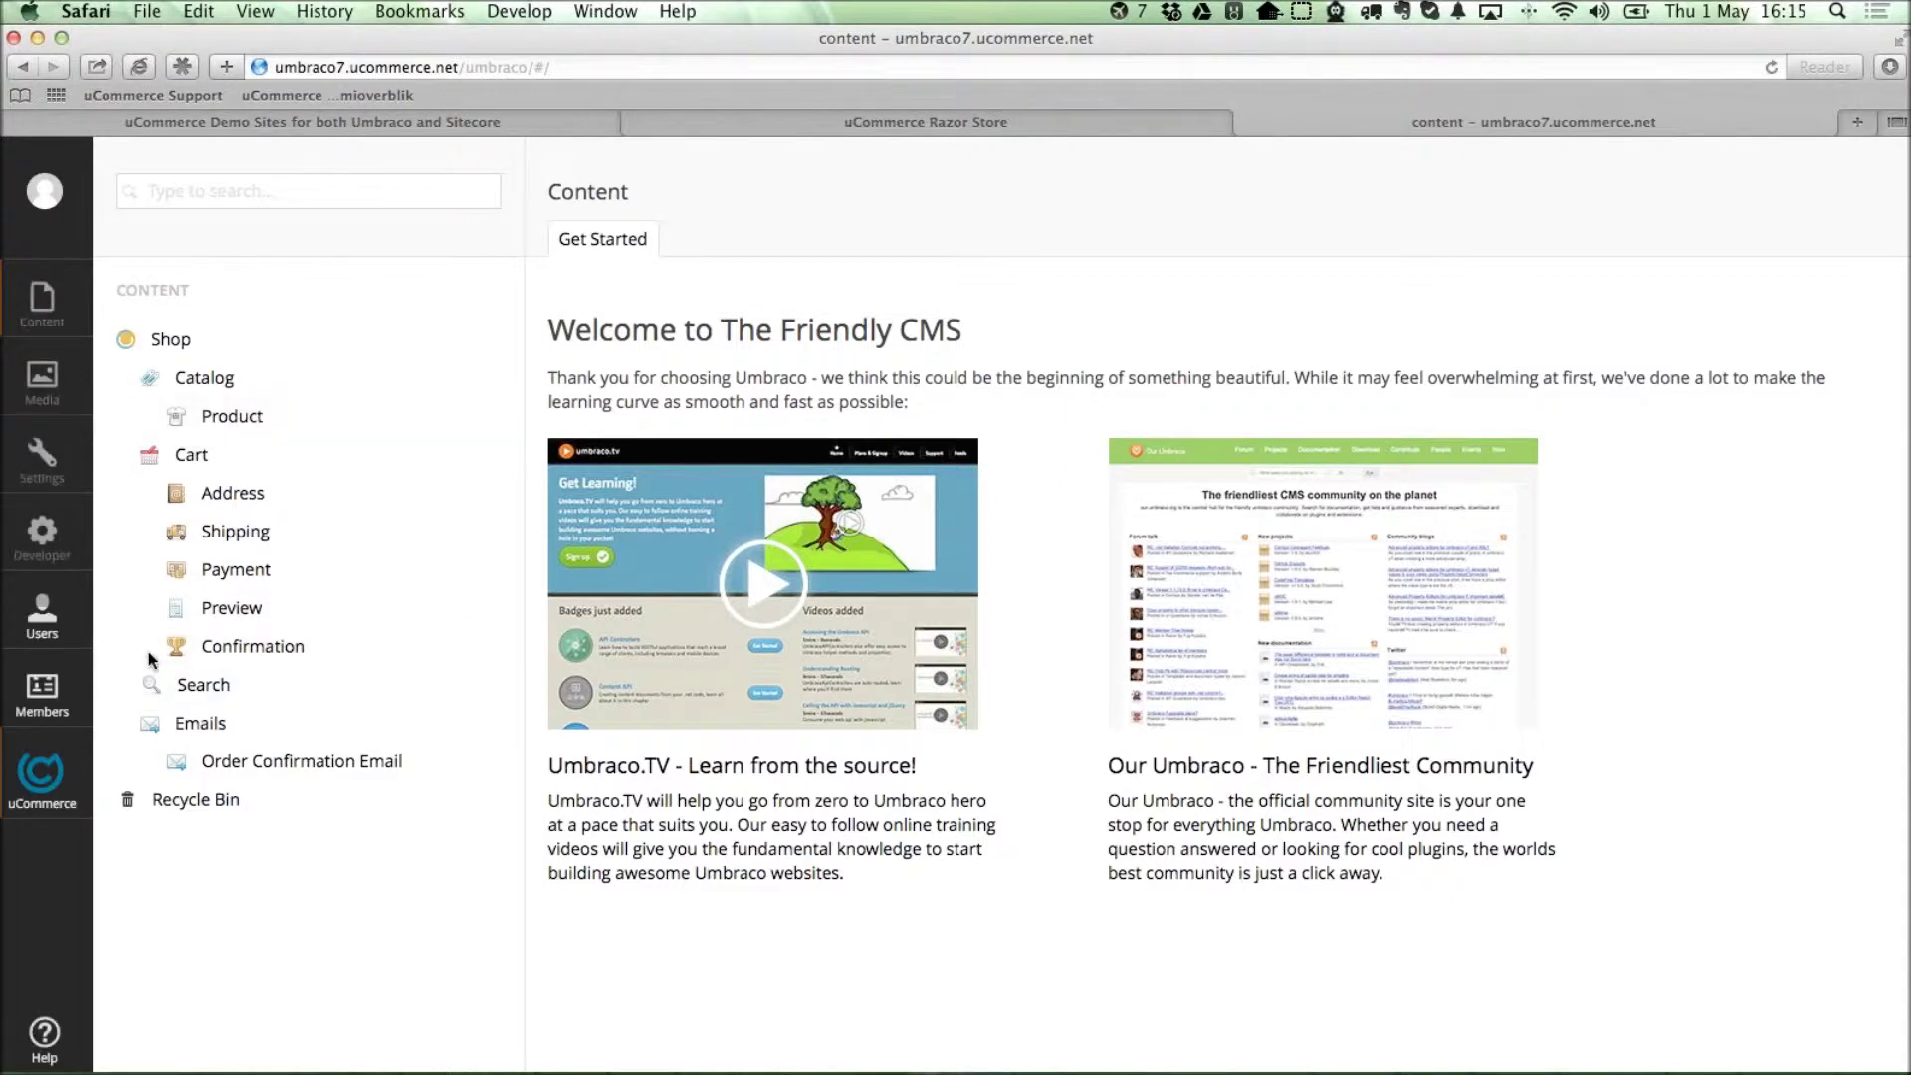
pyautogui.click(40, 773)
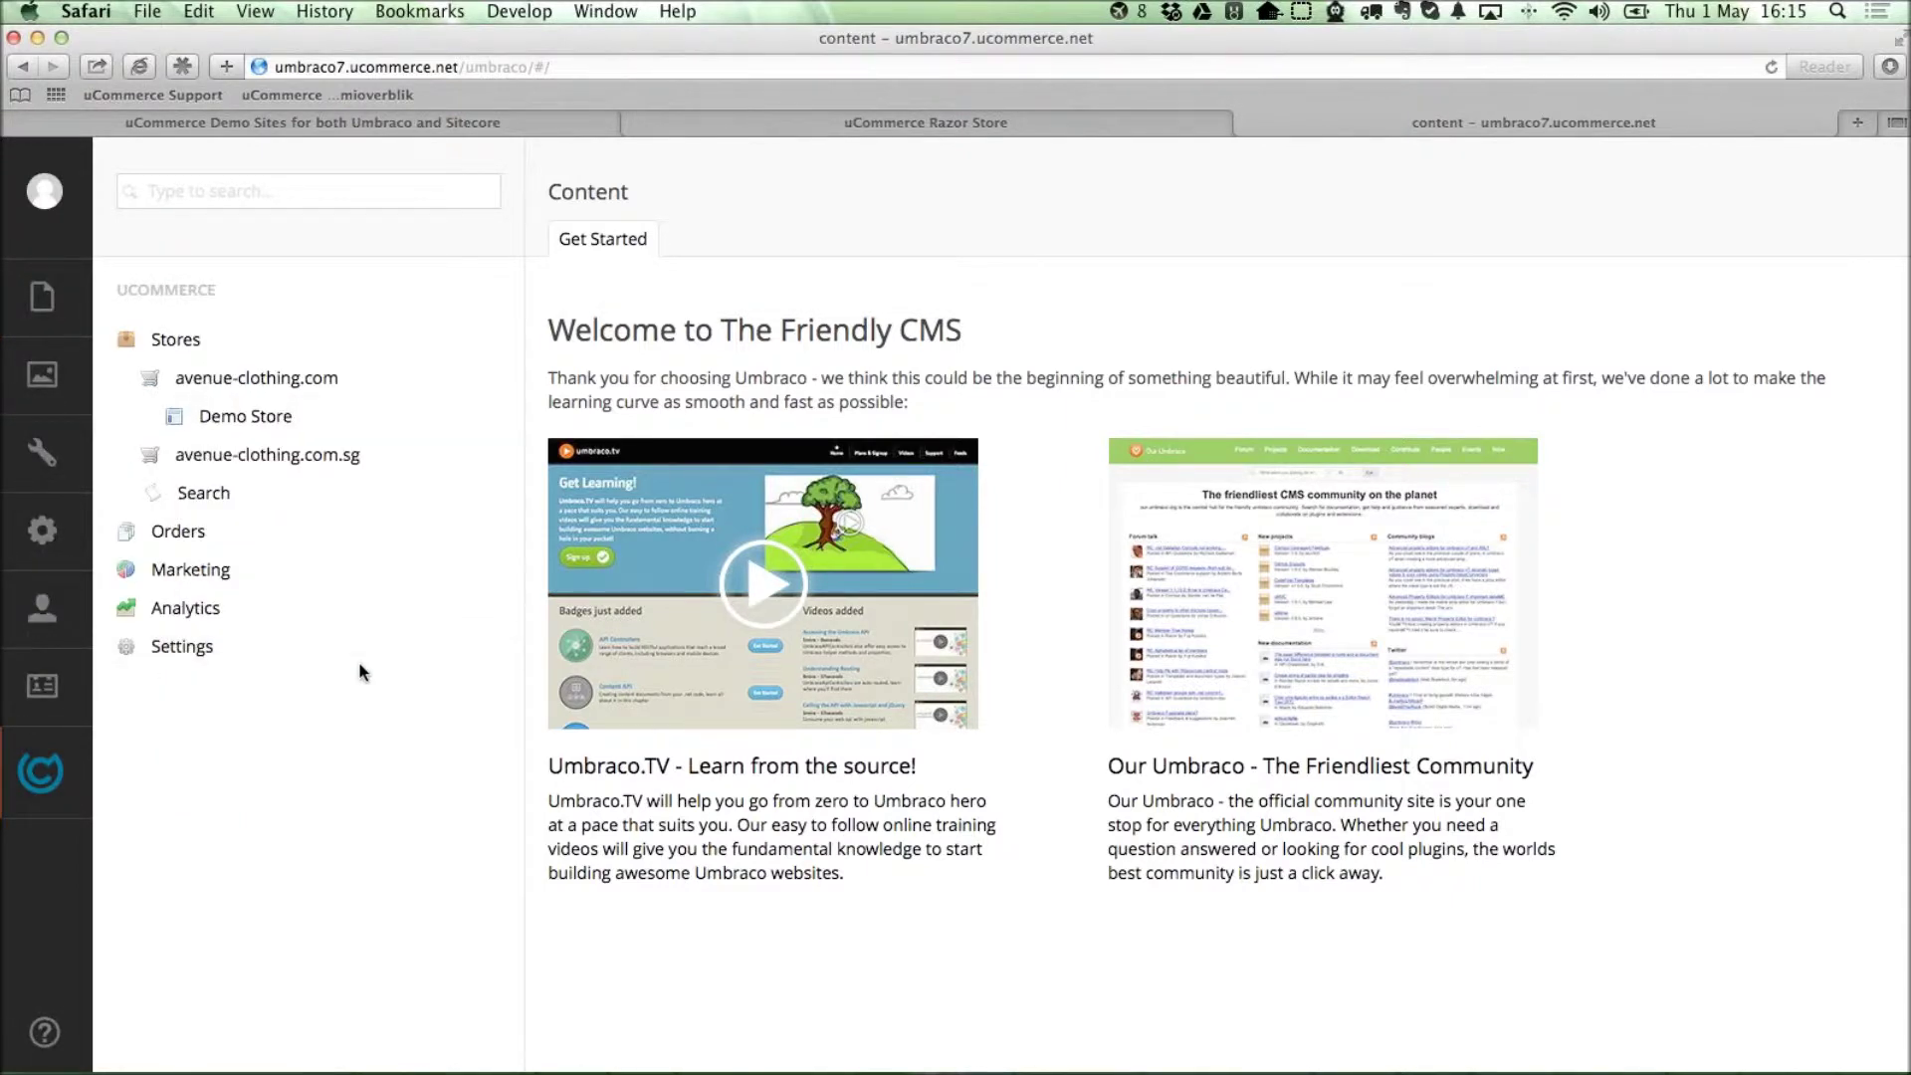
pyautogui.click(189, 383)
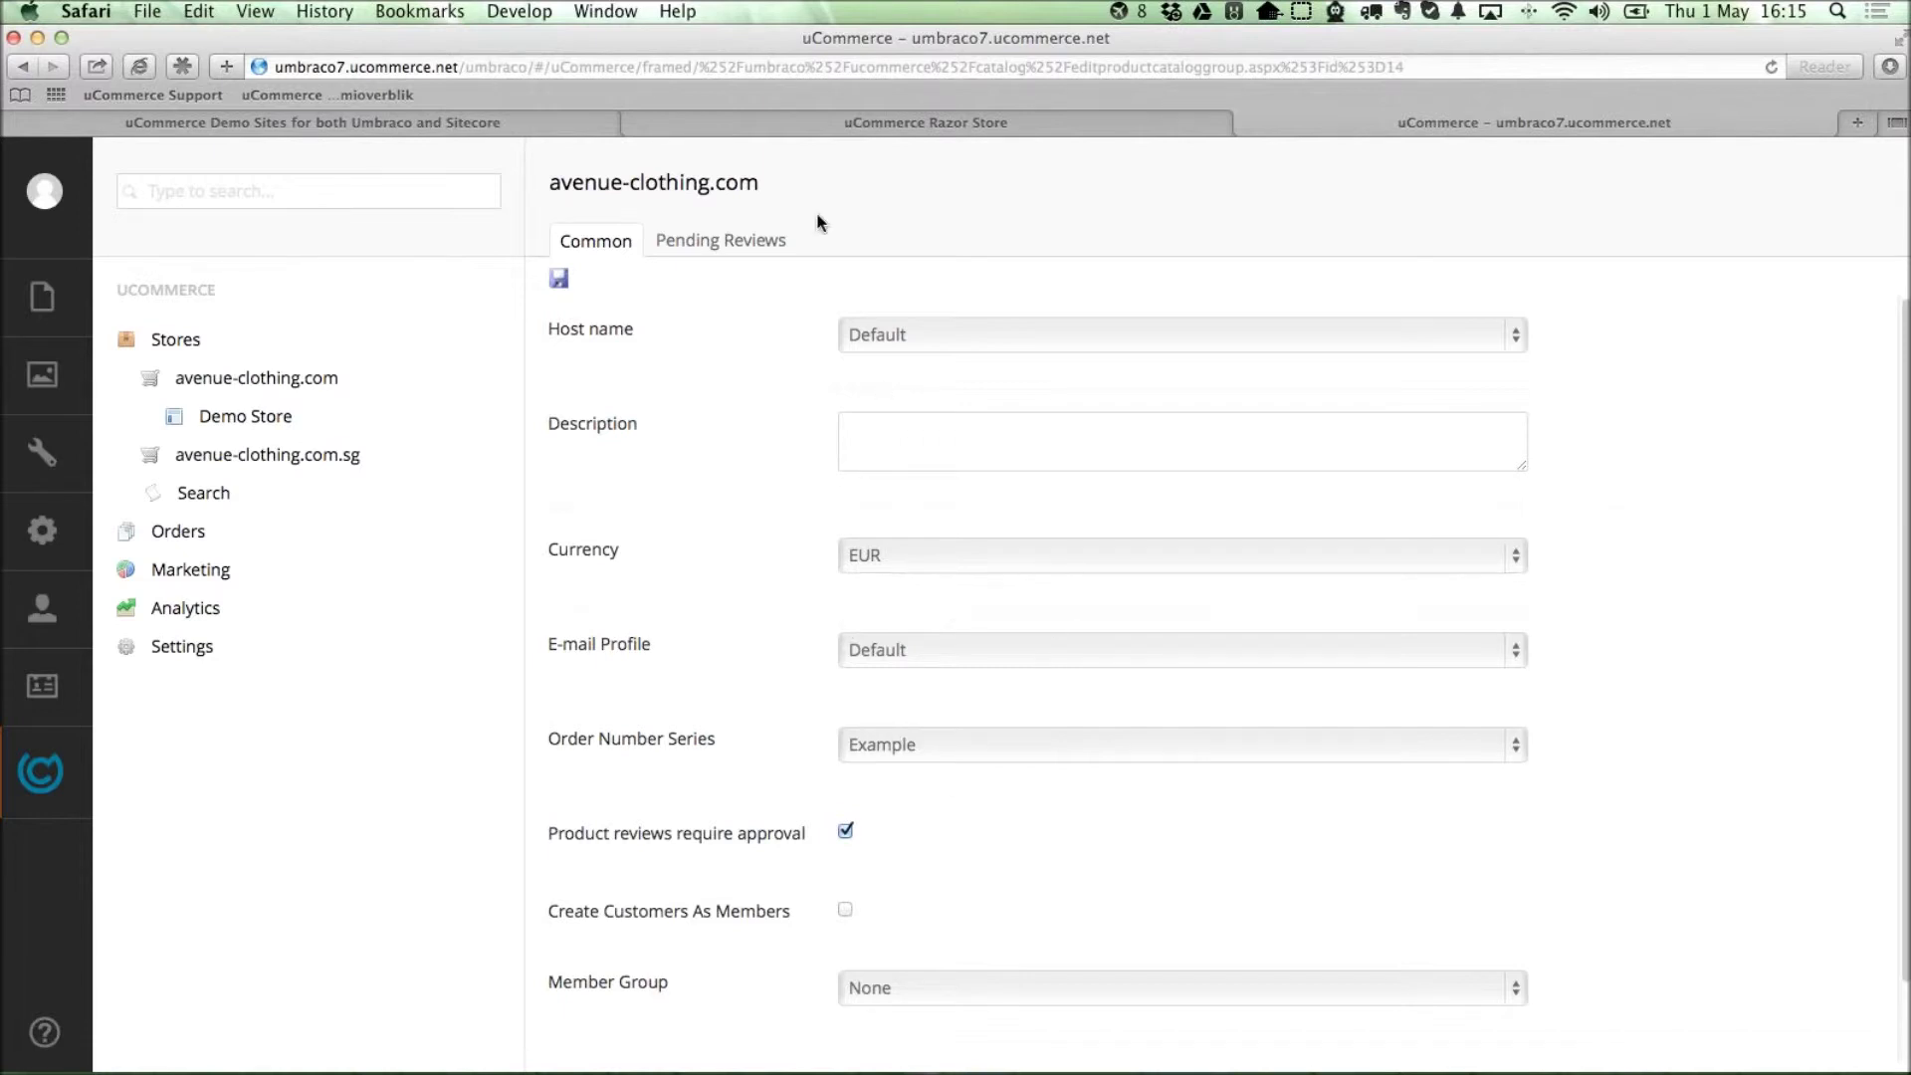
# Add and remove '123' in the store name, then save the avenue-clothing.com settings.
pyautogui.click(882, 183)
pyautogui.click(882, 183)
pyautogui.write('123')
pyautogui.press('BackSpace')
pyautogui.press('BackSpace')
pyautogui.press('BackSpace')
pyautogui.click(558, 277)
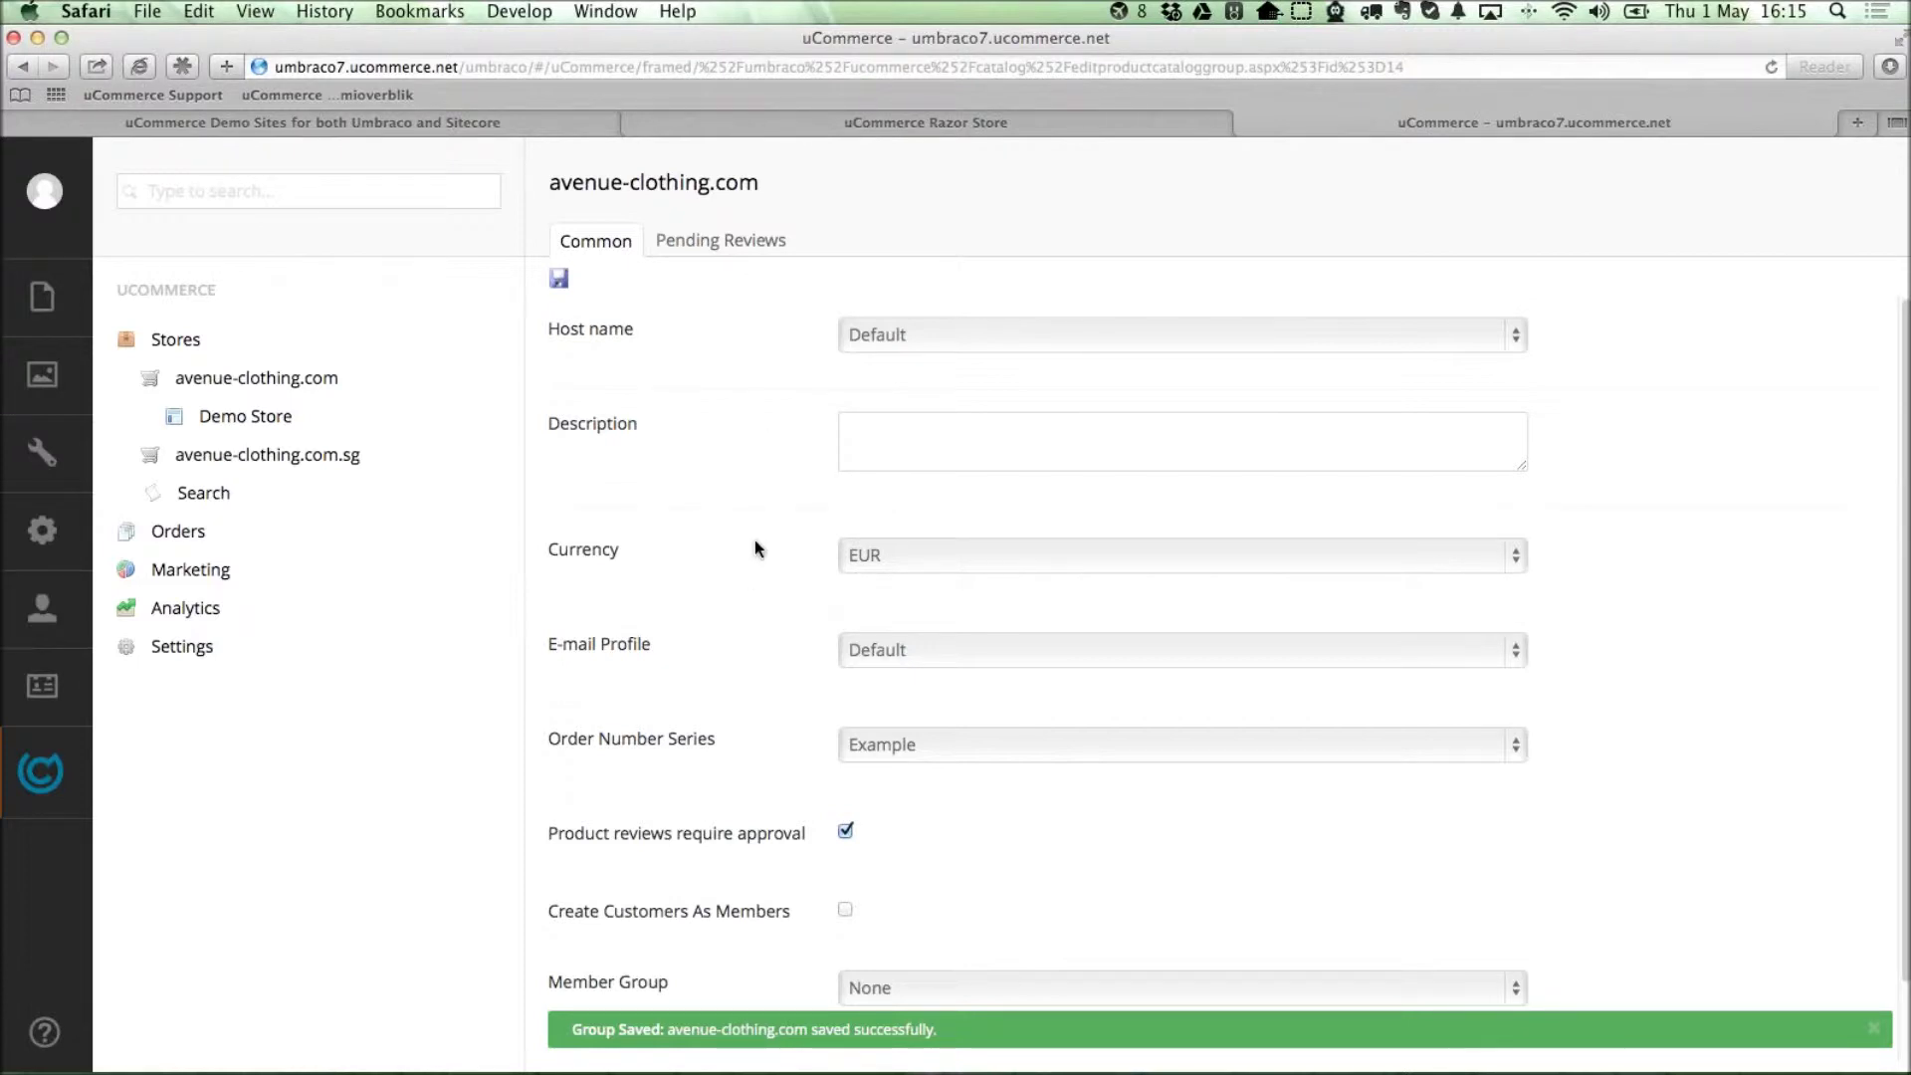
# Open the Black & White Wonderland shirt under Demo Store > Tops > Formal.
pyautogui.click(151, 418)
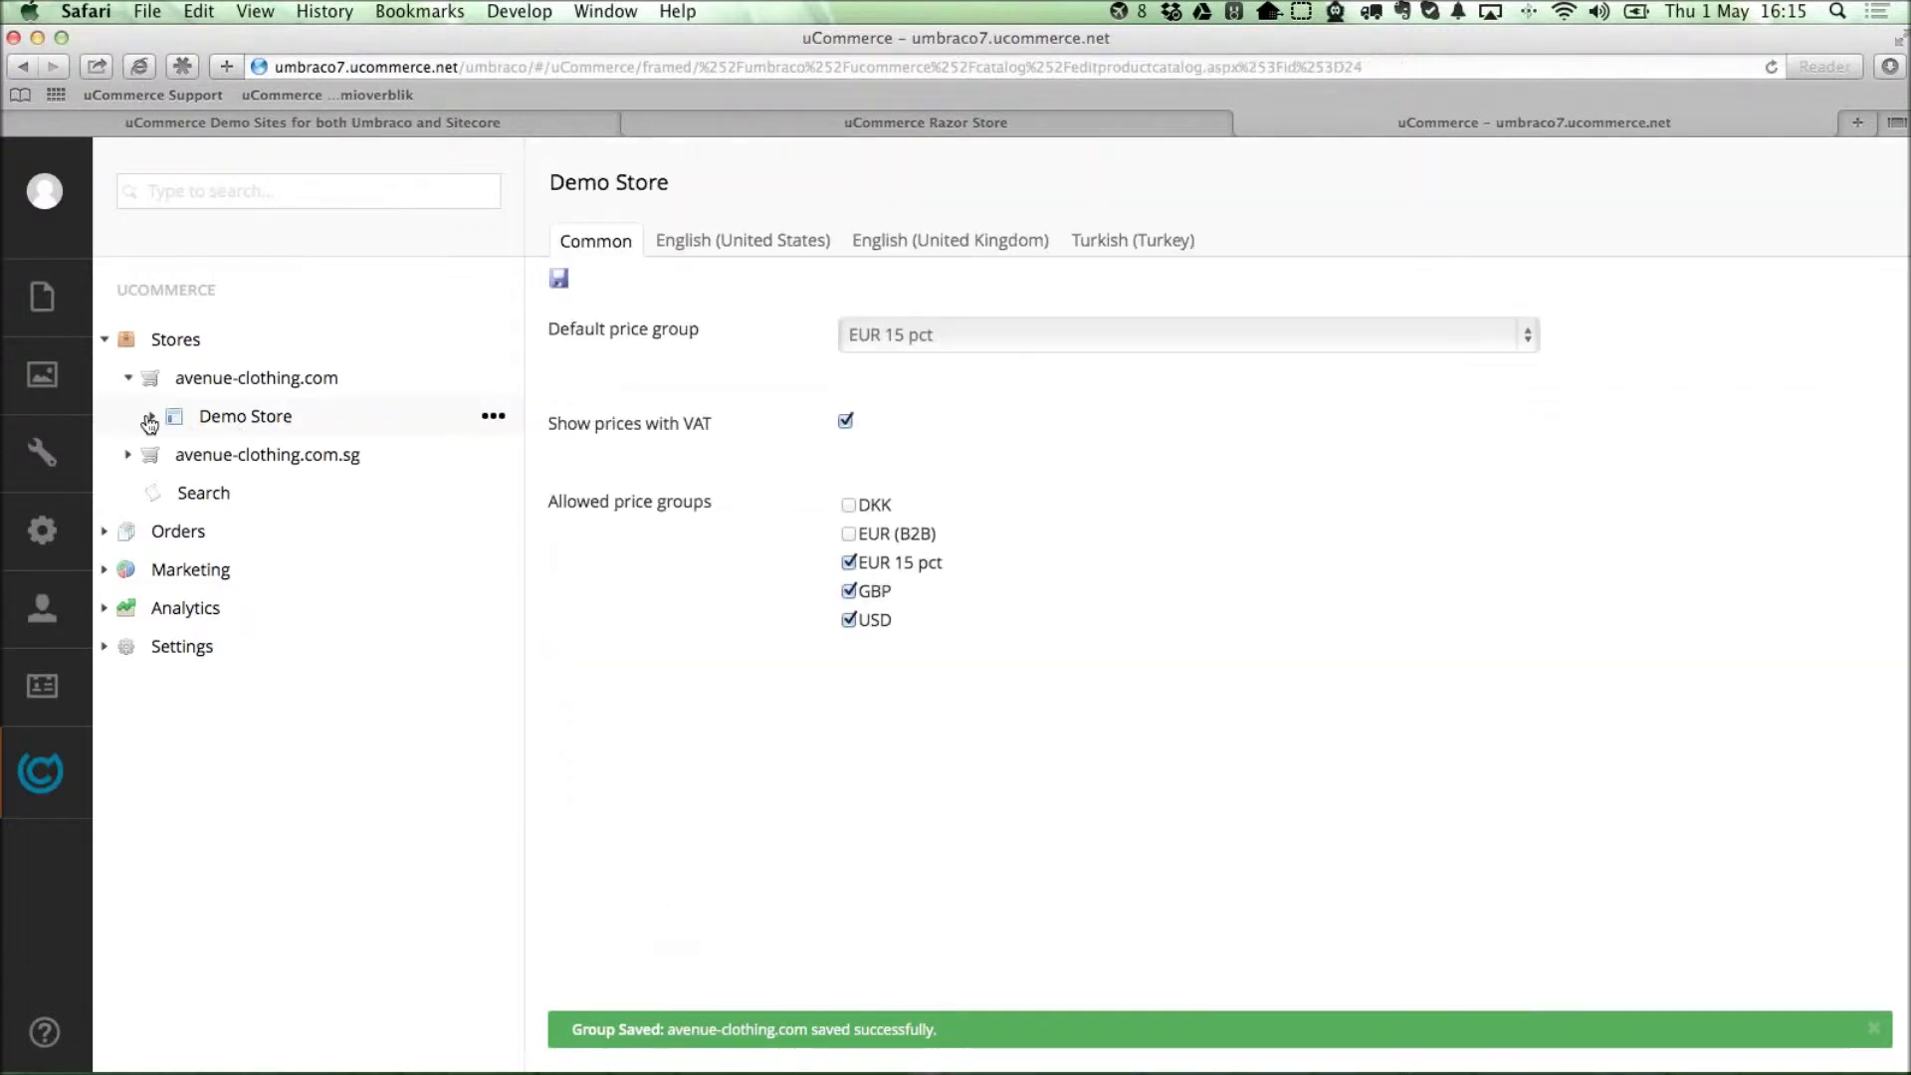
pyautogui.click(239, 460)
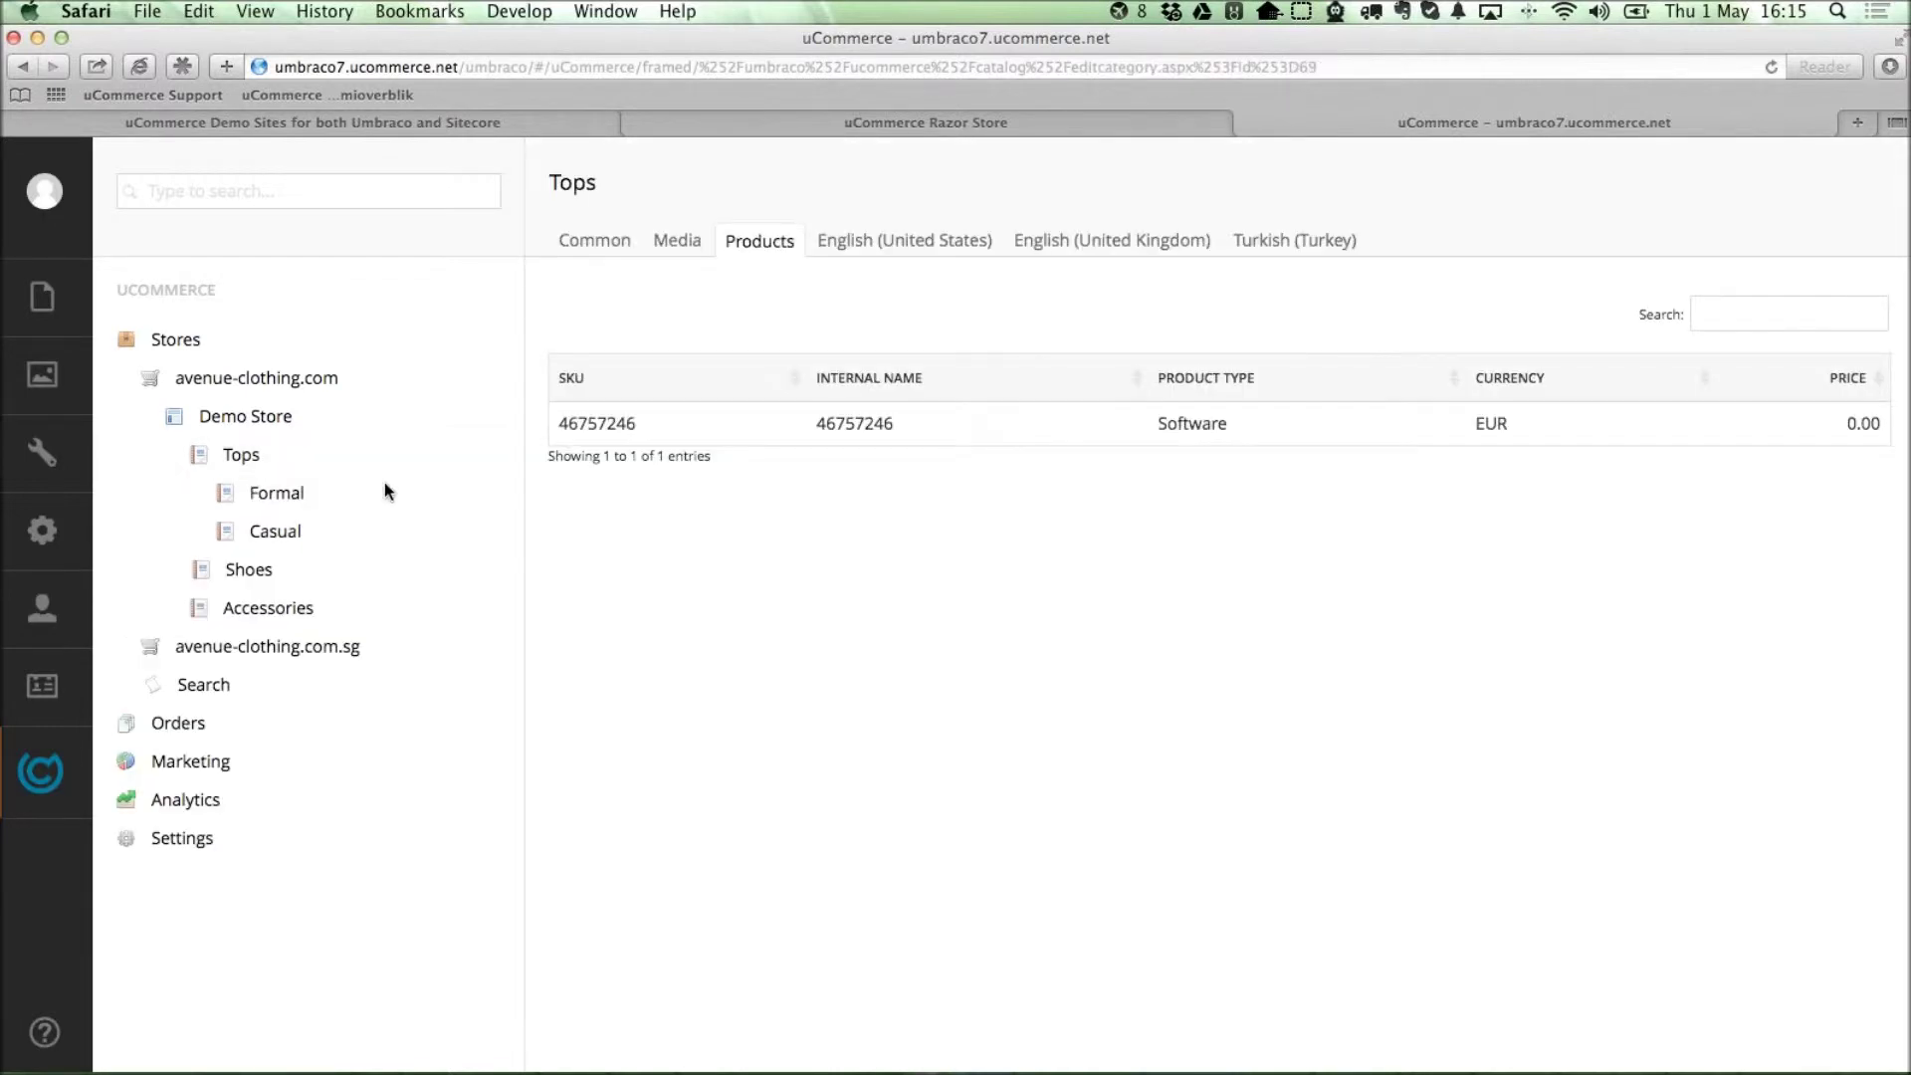
pyautogui.click(277, 495)
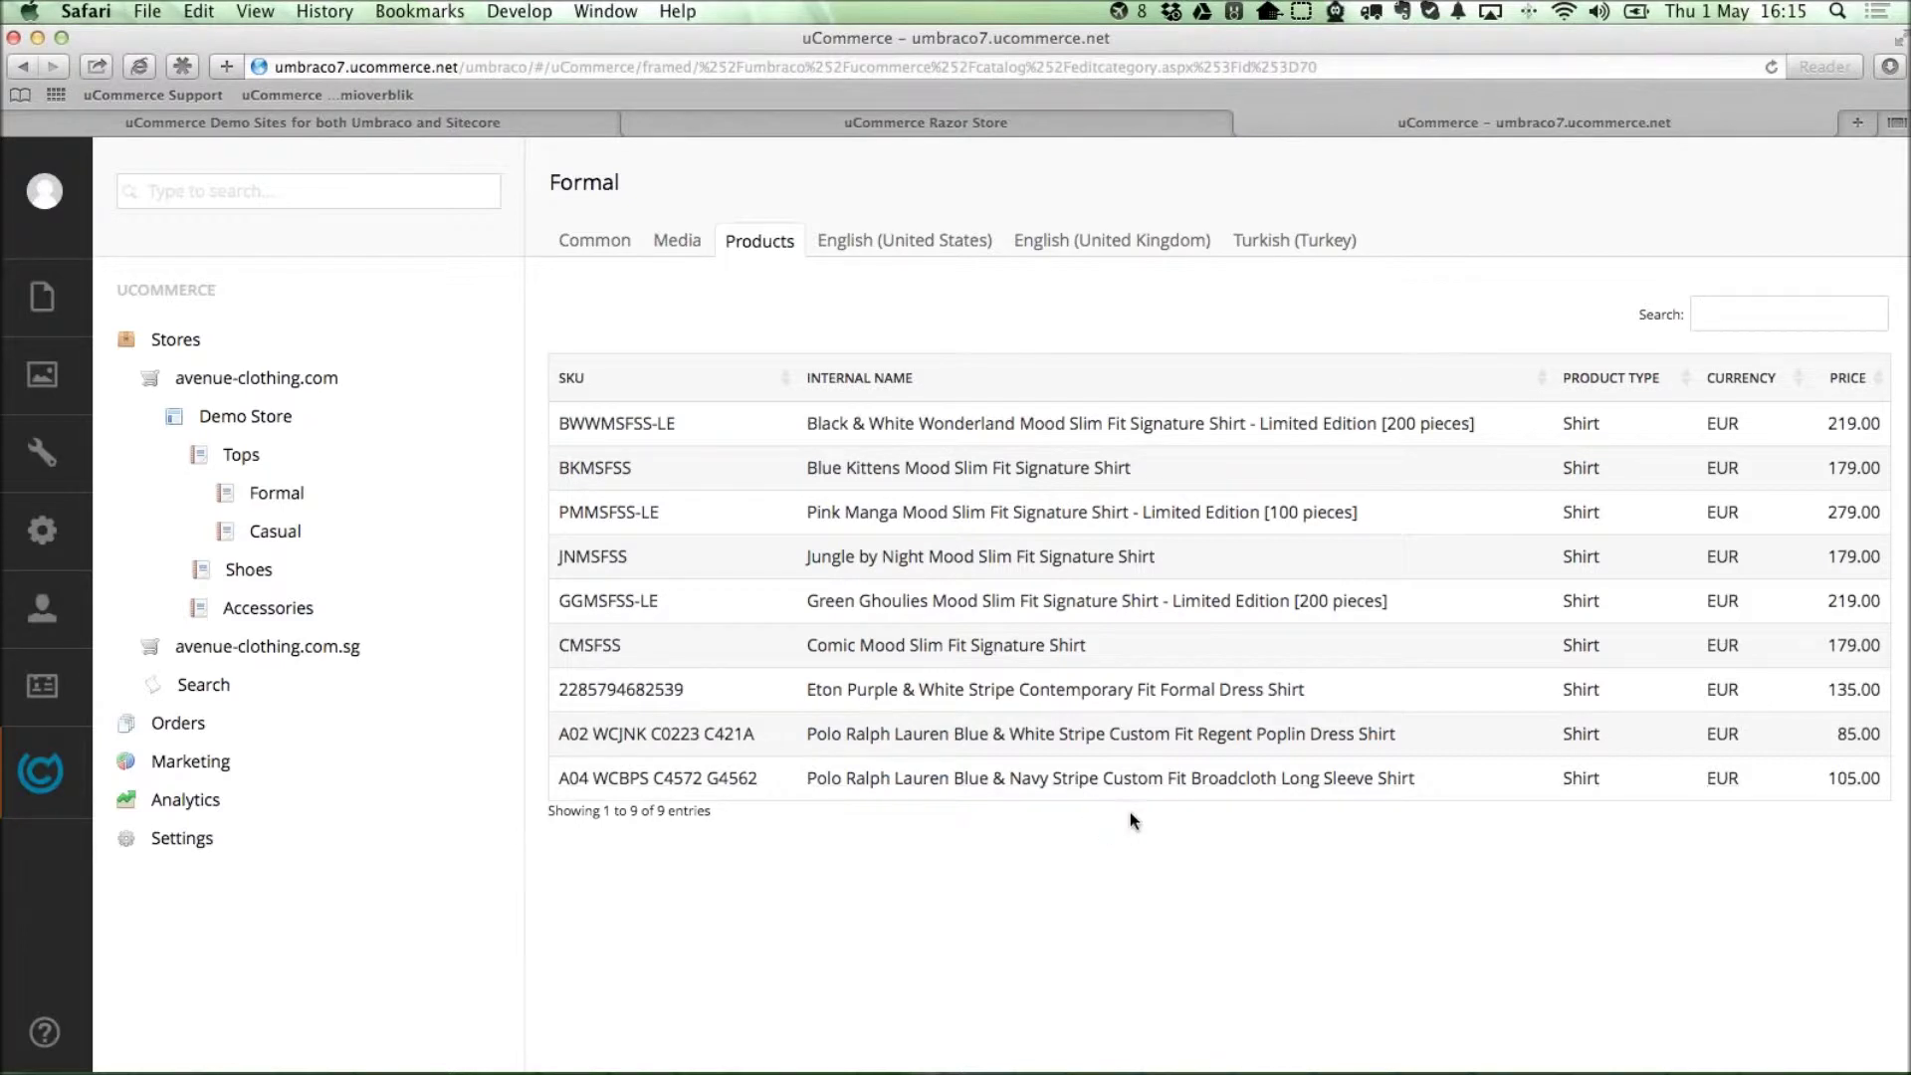
pyautogui.click(974, 426)
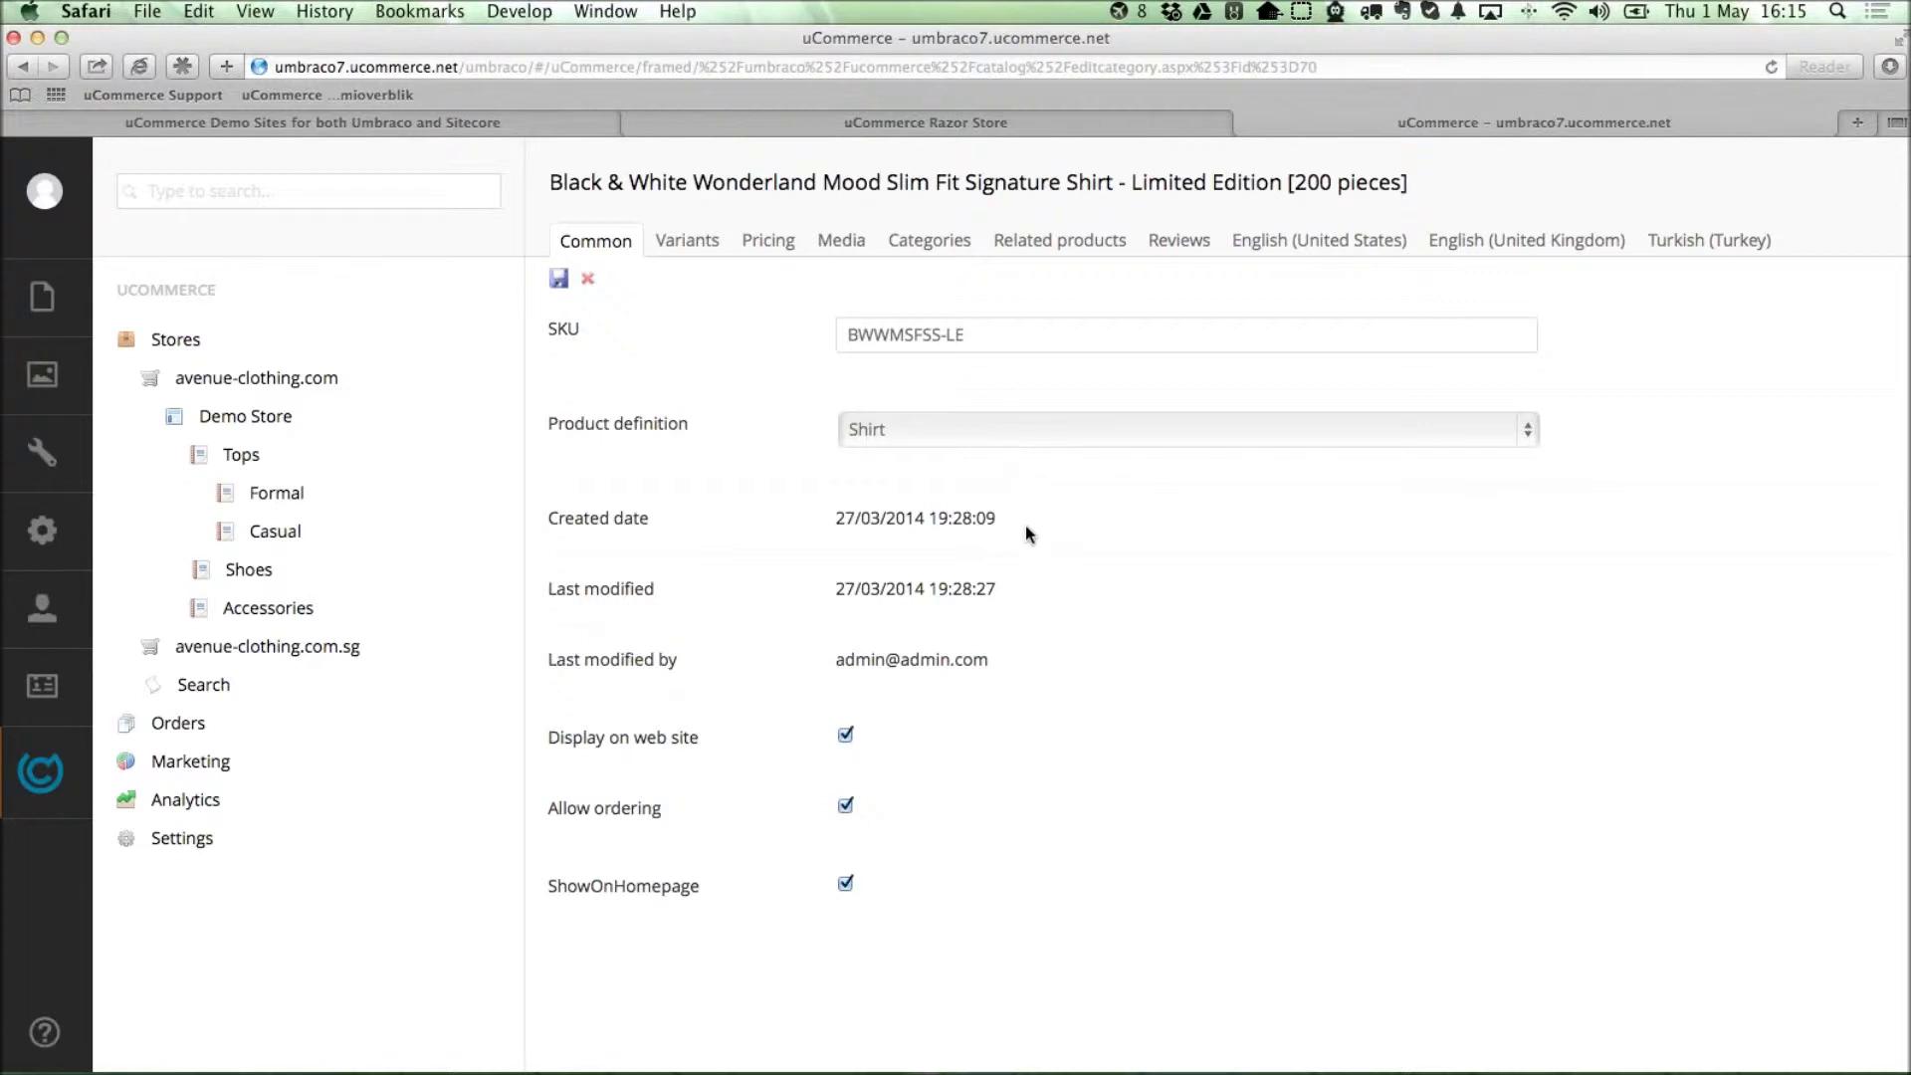
# Browse the shirt's Variants, Pricing and Media tabs, then expand its Categories down to Tops and Accessories.
pyautogui.click(697, 244)
pyautogui.click(778, 247)
pyautogui.click(841, 247)
pyautogui.click(917, 247)
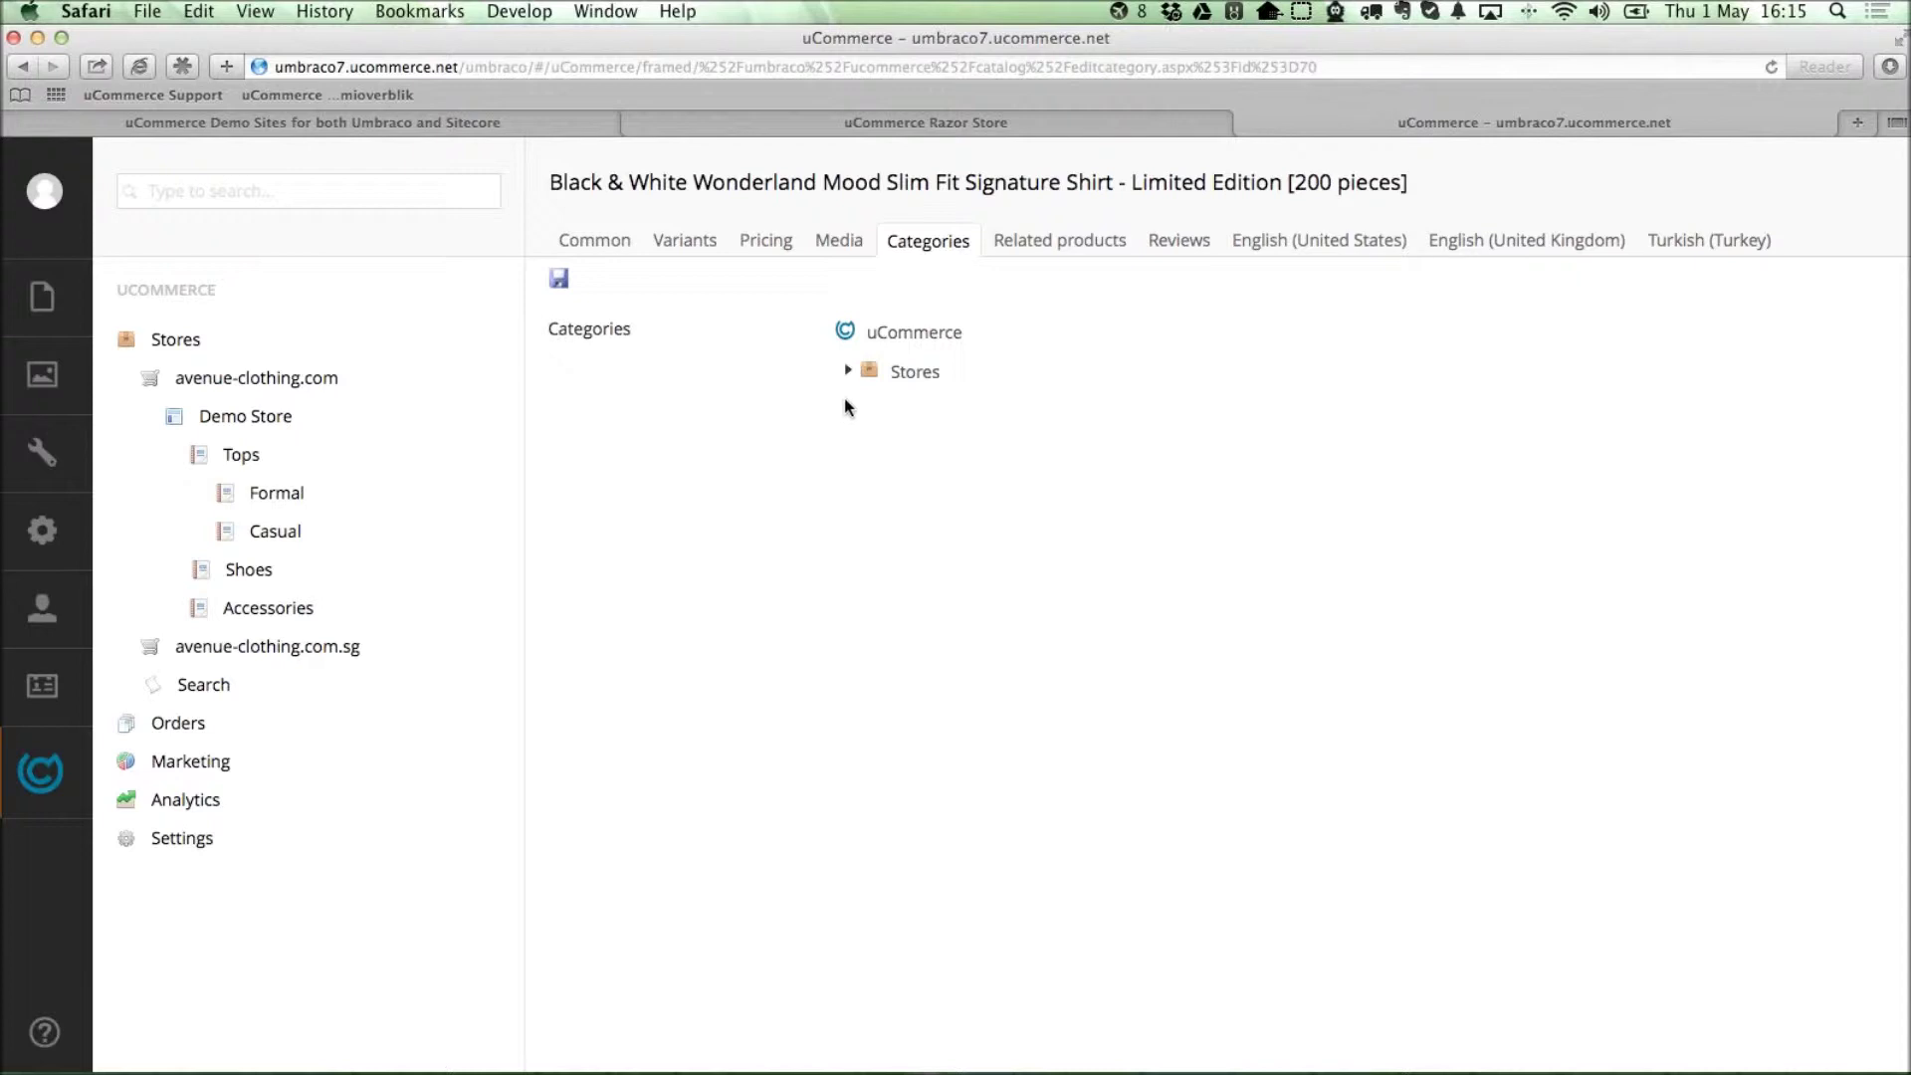
pyautogui.click(847, 371)
pyautogui.click(872, 411)
pyautogui.click(896, 451)
pyautogui.click(920, 489)
pyautogui.click(918, 648)
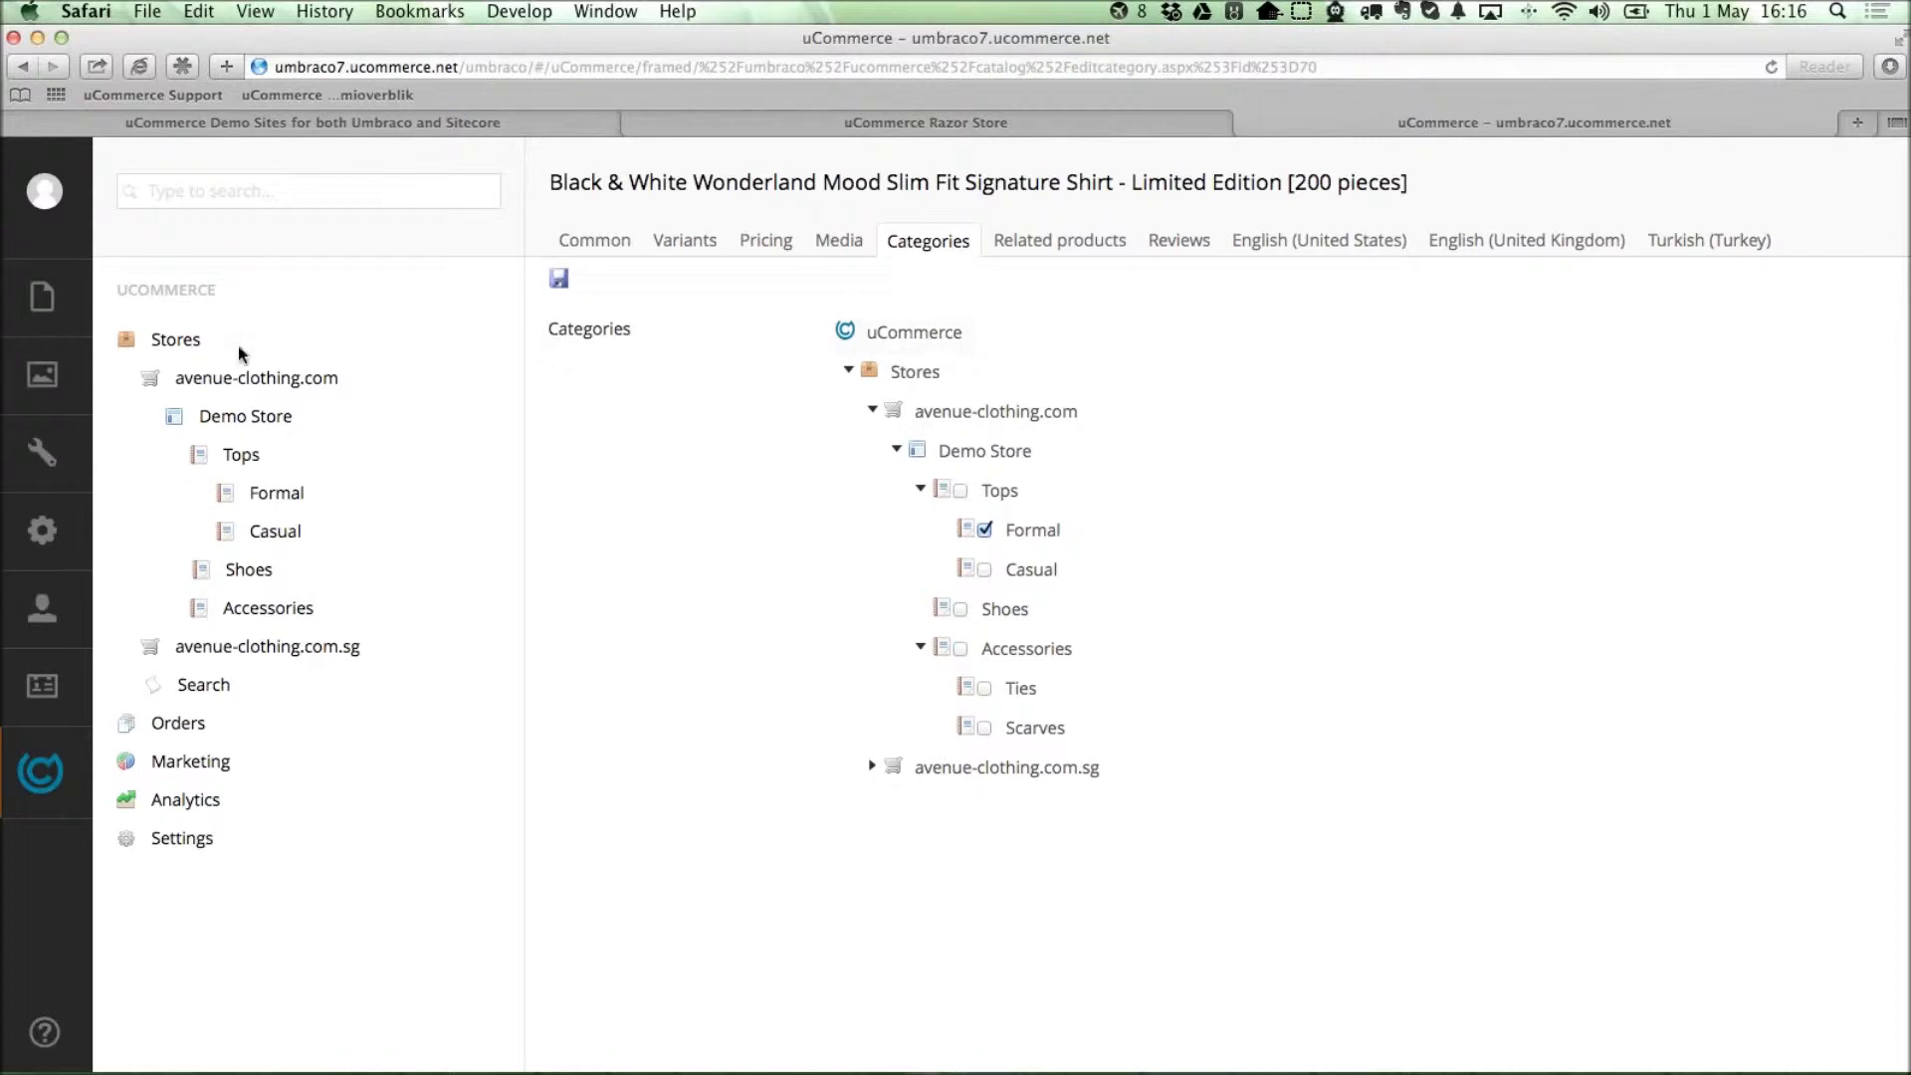
# Switch between the Content and uCommerce trees, then expand Orders to show its status folders.
pyautogui.click(31, 310)
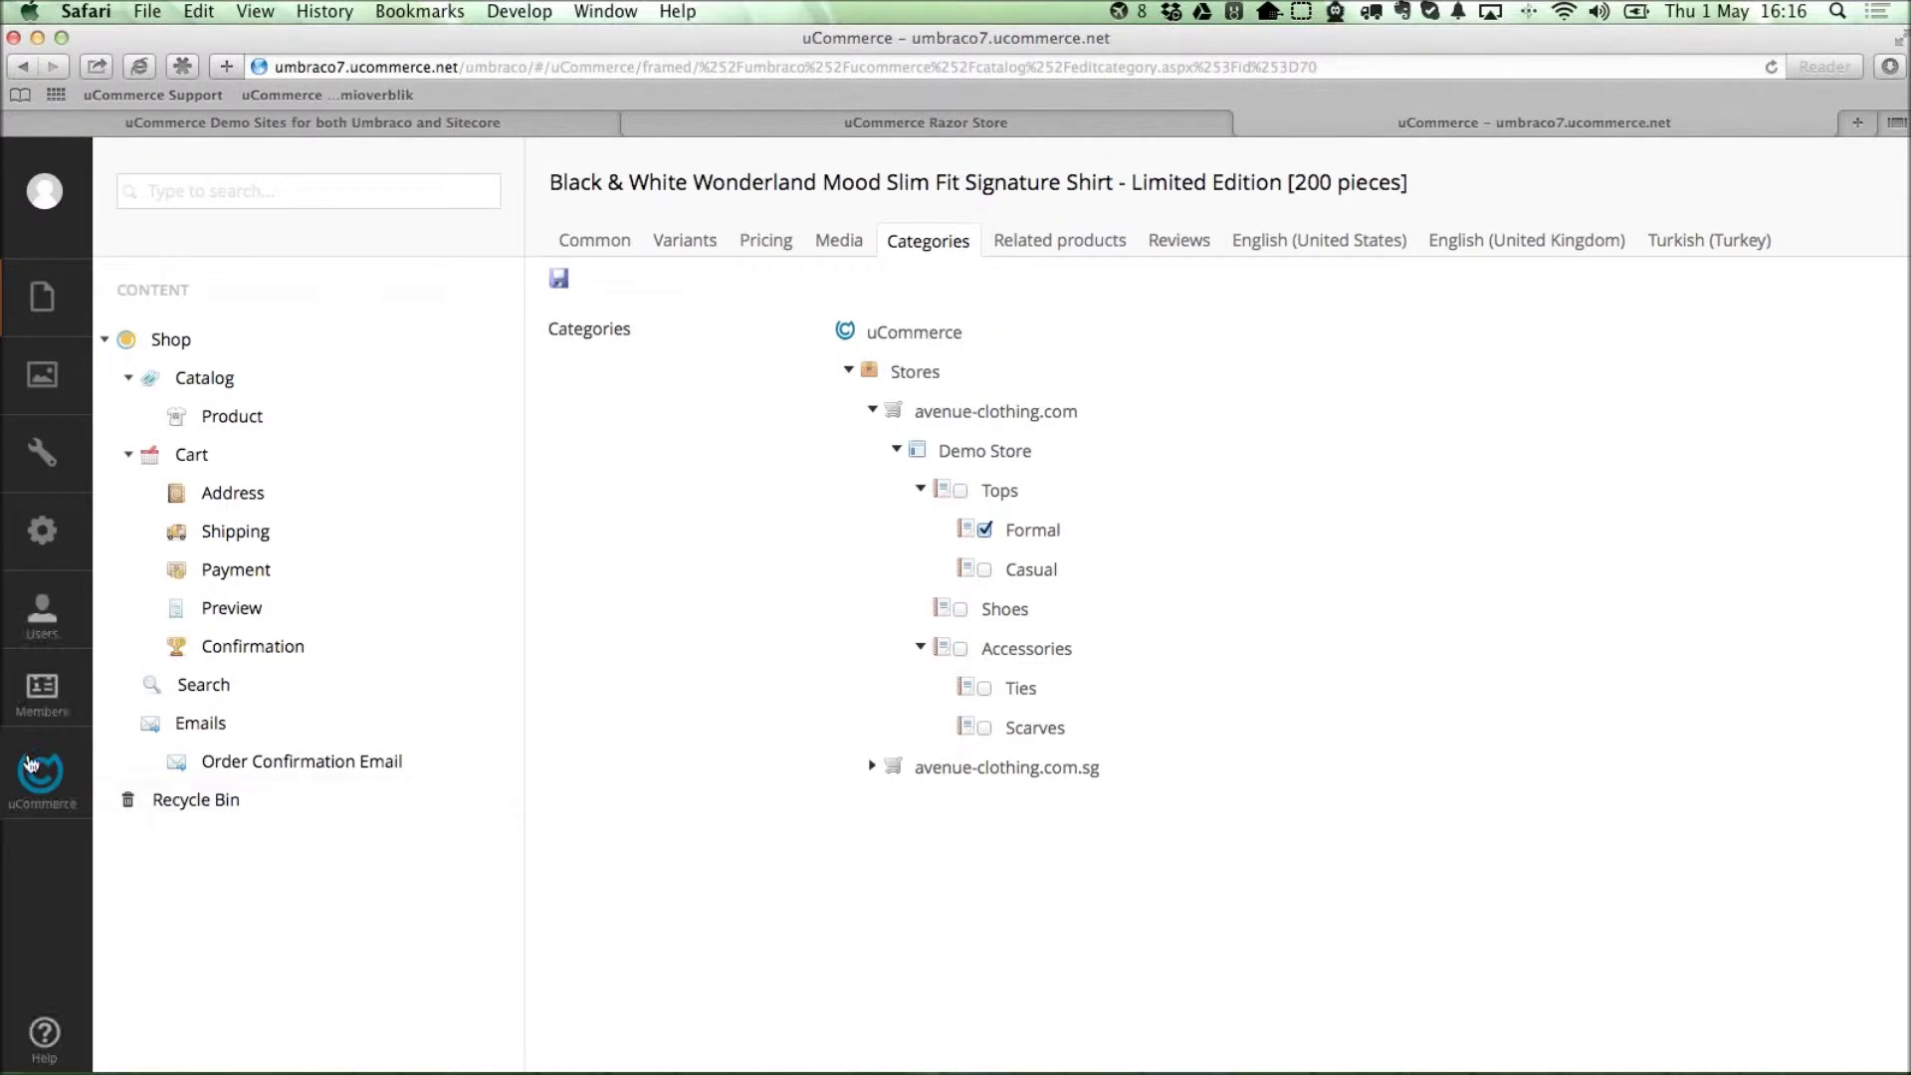
pyautogui.click(40, 771)
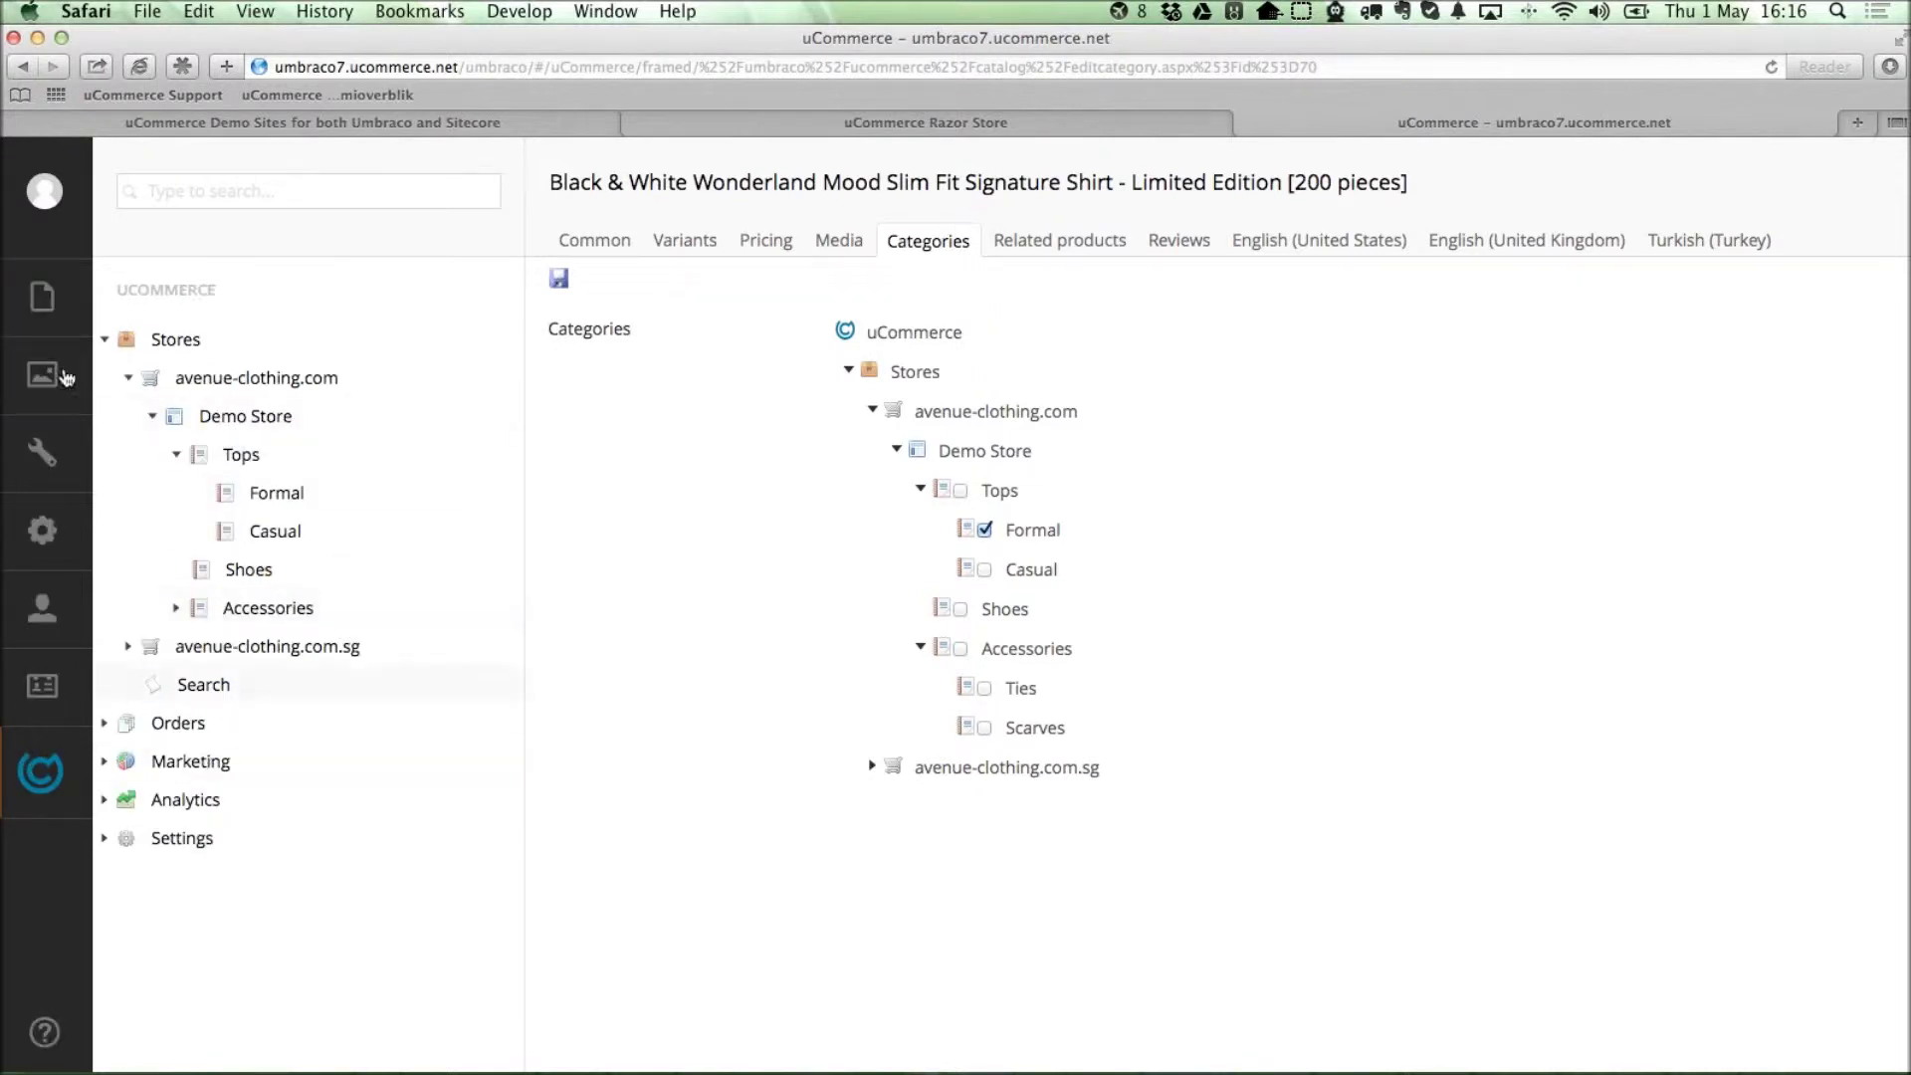
pyautogui.click(41, 299)
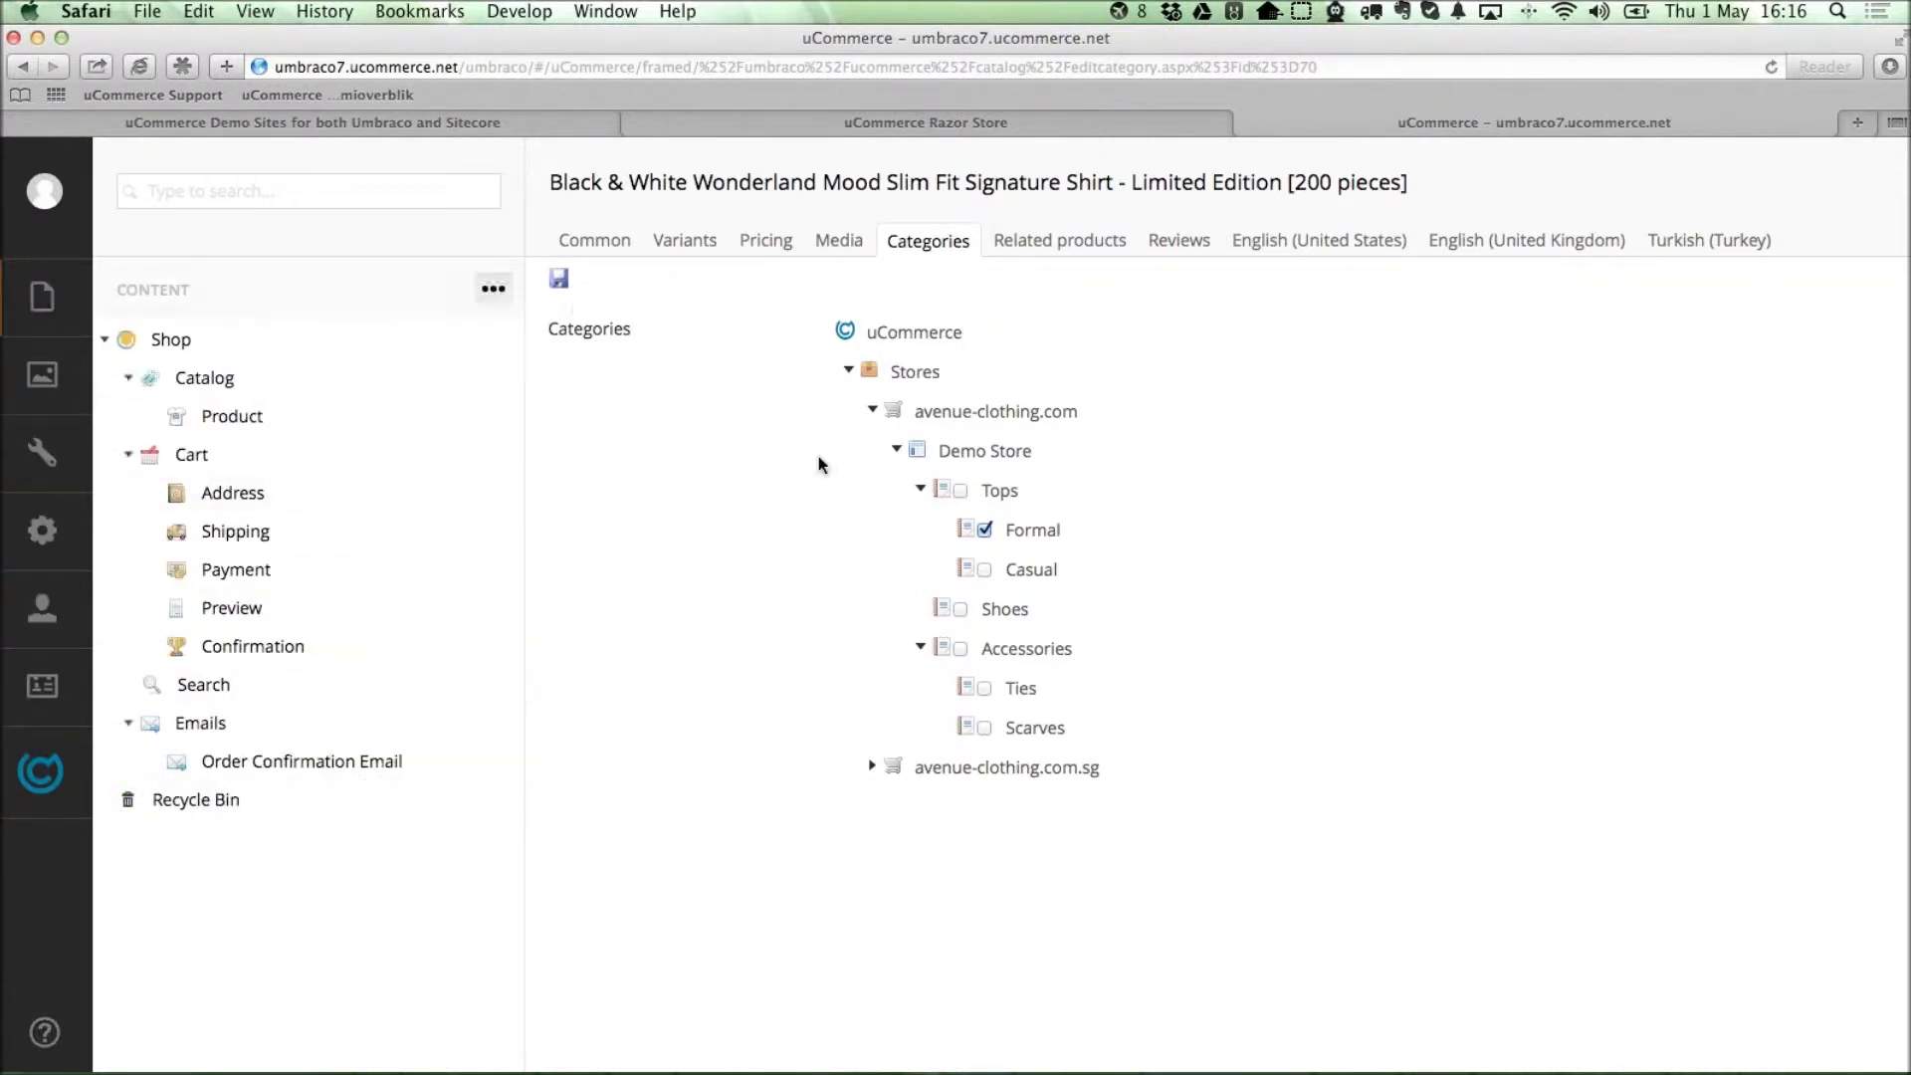
pyautogui.click(46, 789)
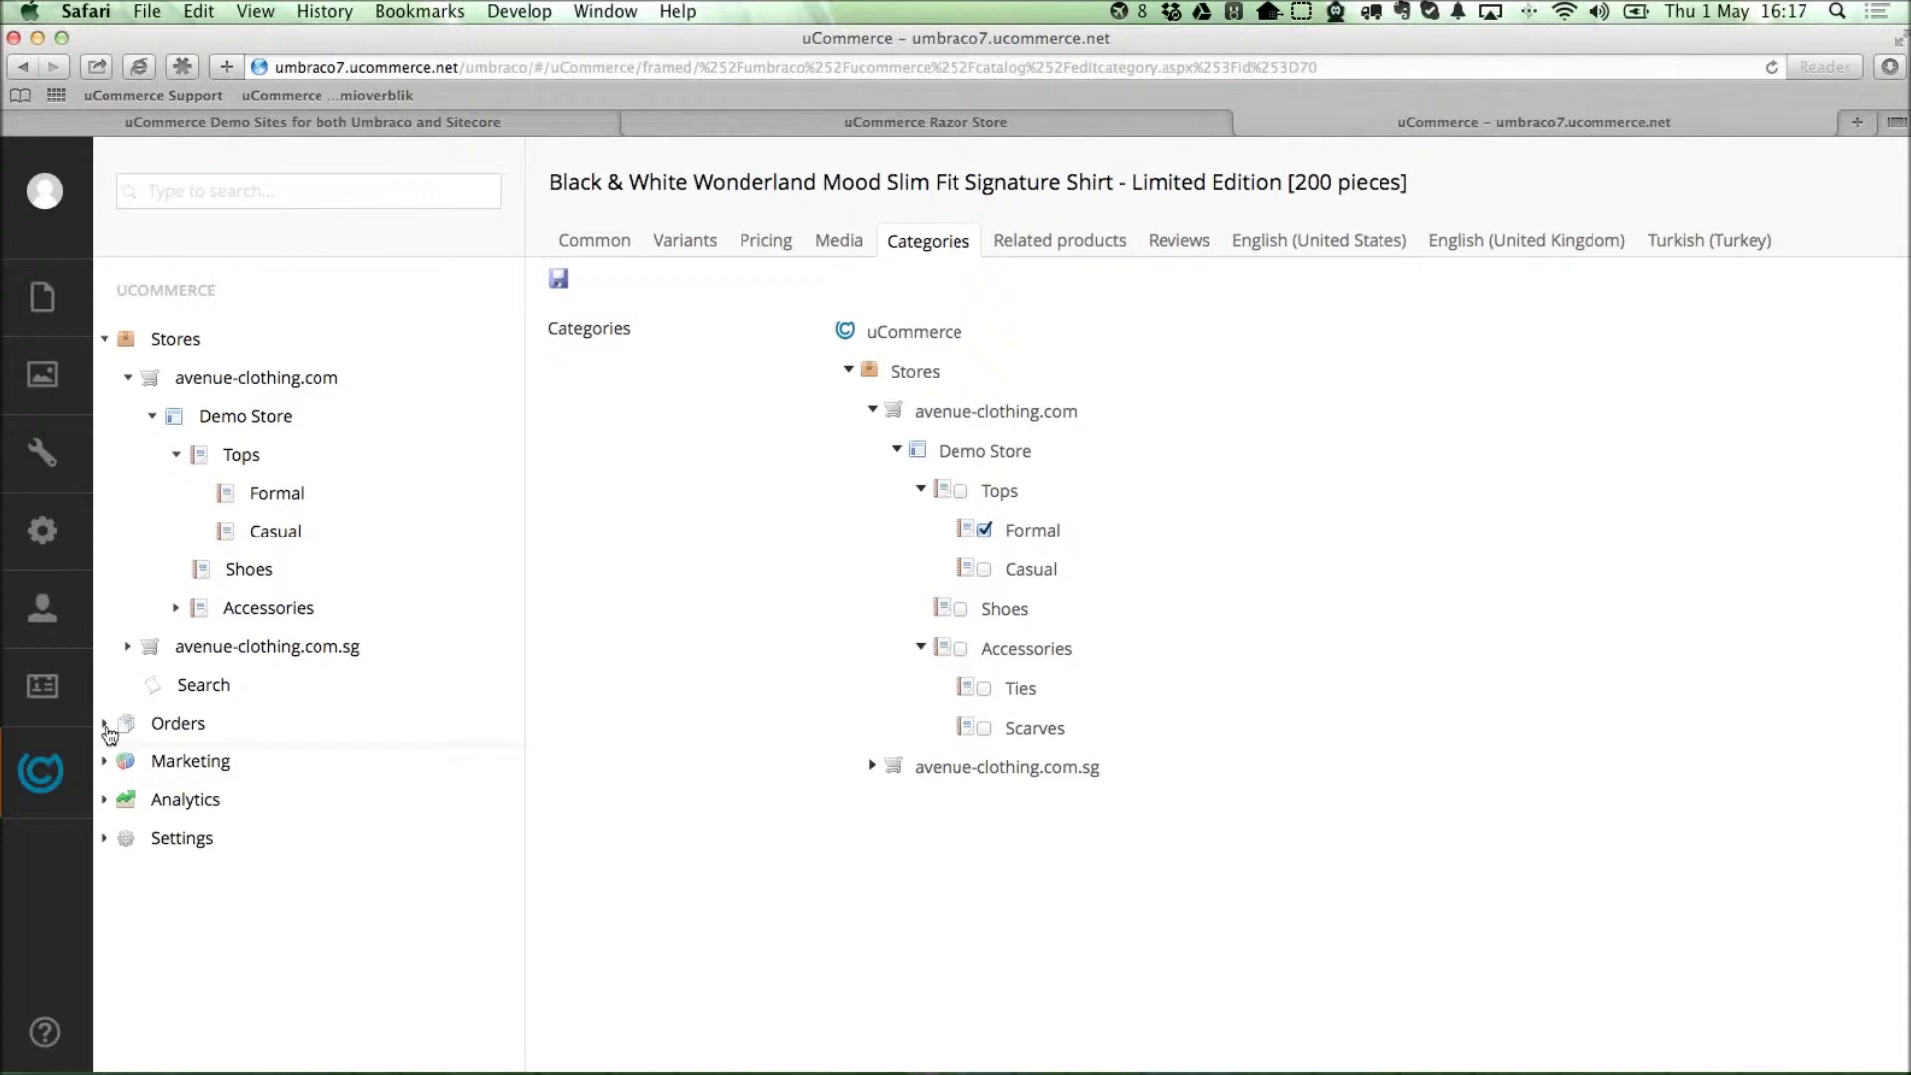
pyautogui.click(103, 723)
# Open New order TEST-2 and review its Shipping, Audit, Payments and Overview tabs.
pyautogui.click(237, 762)
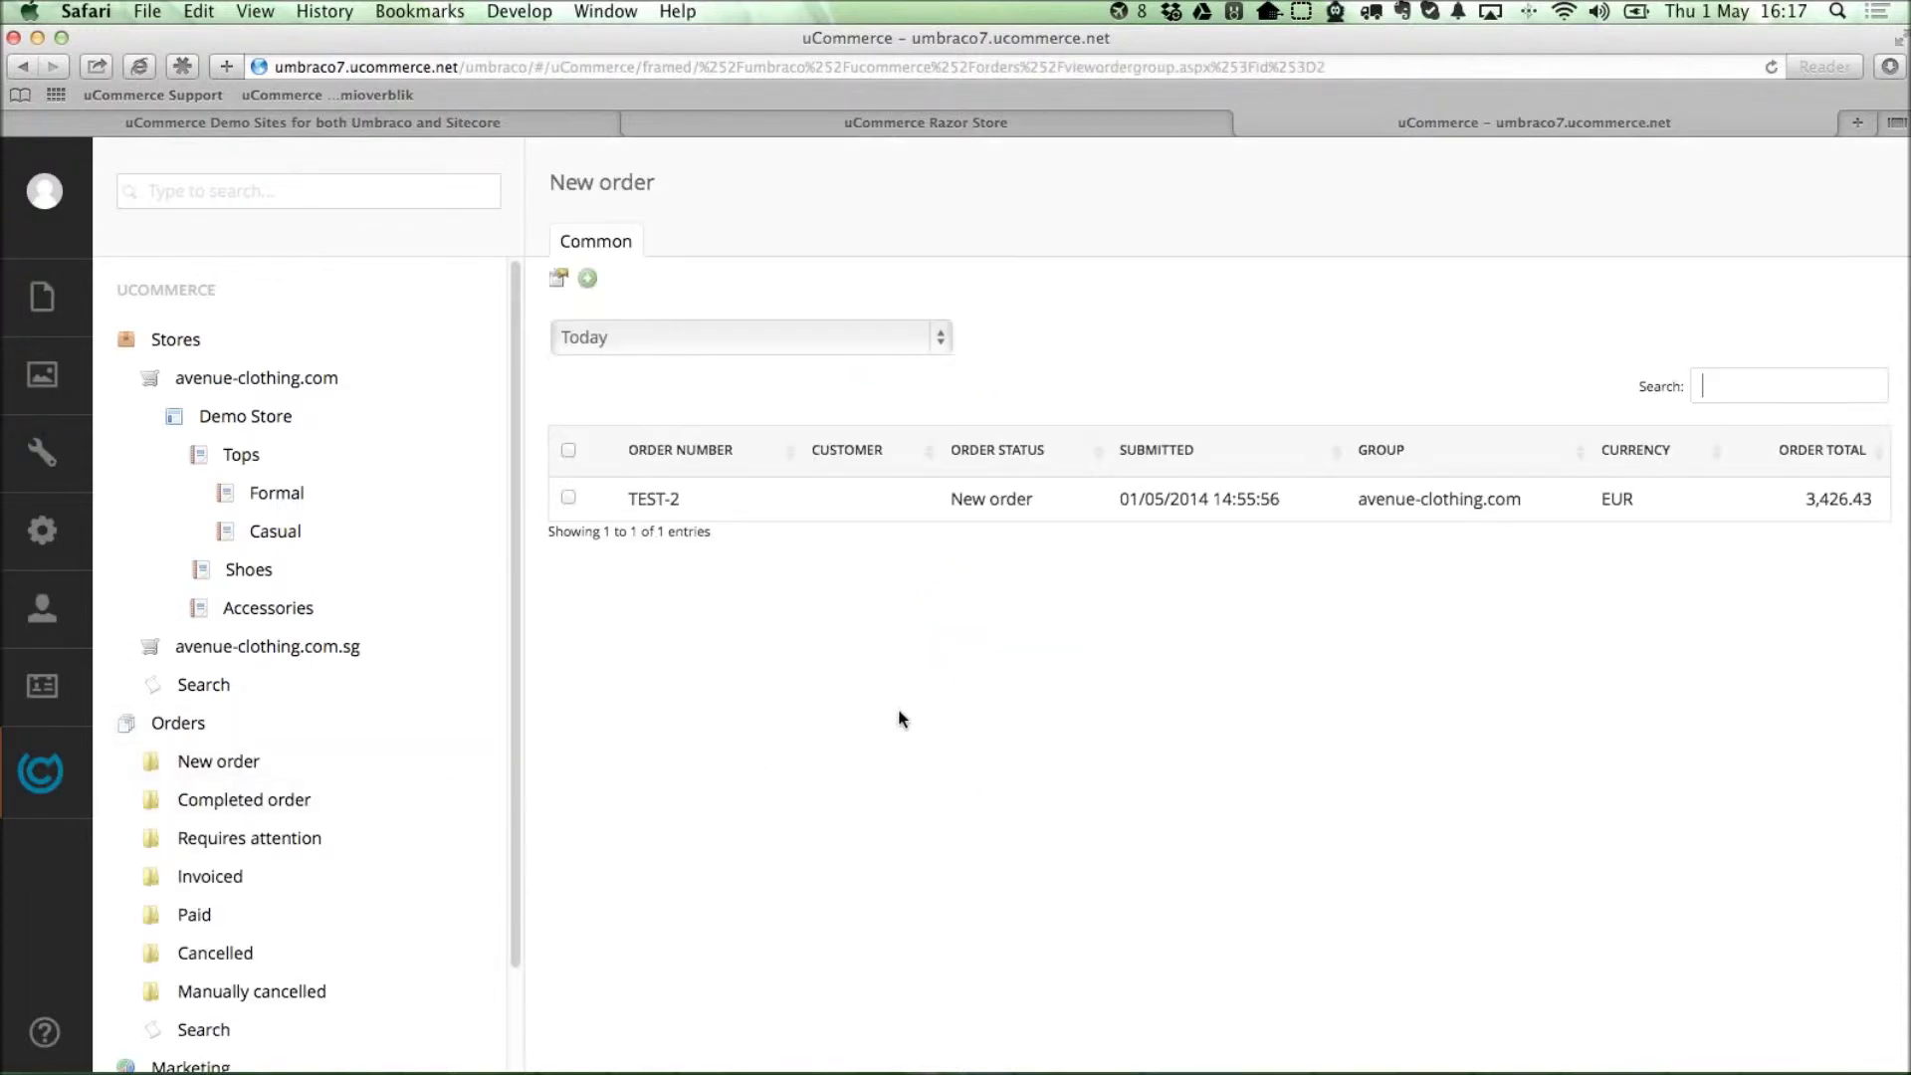
pyautogui.click(655, 500)
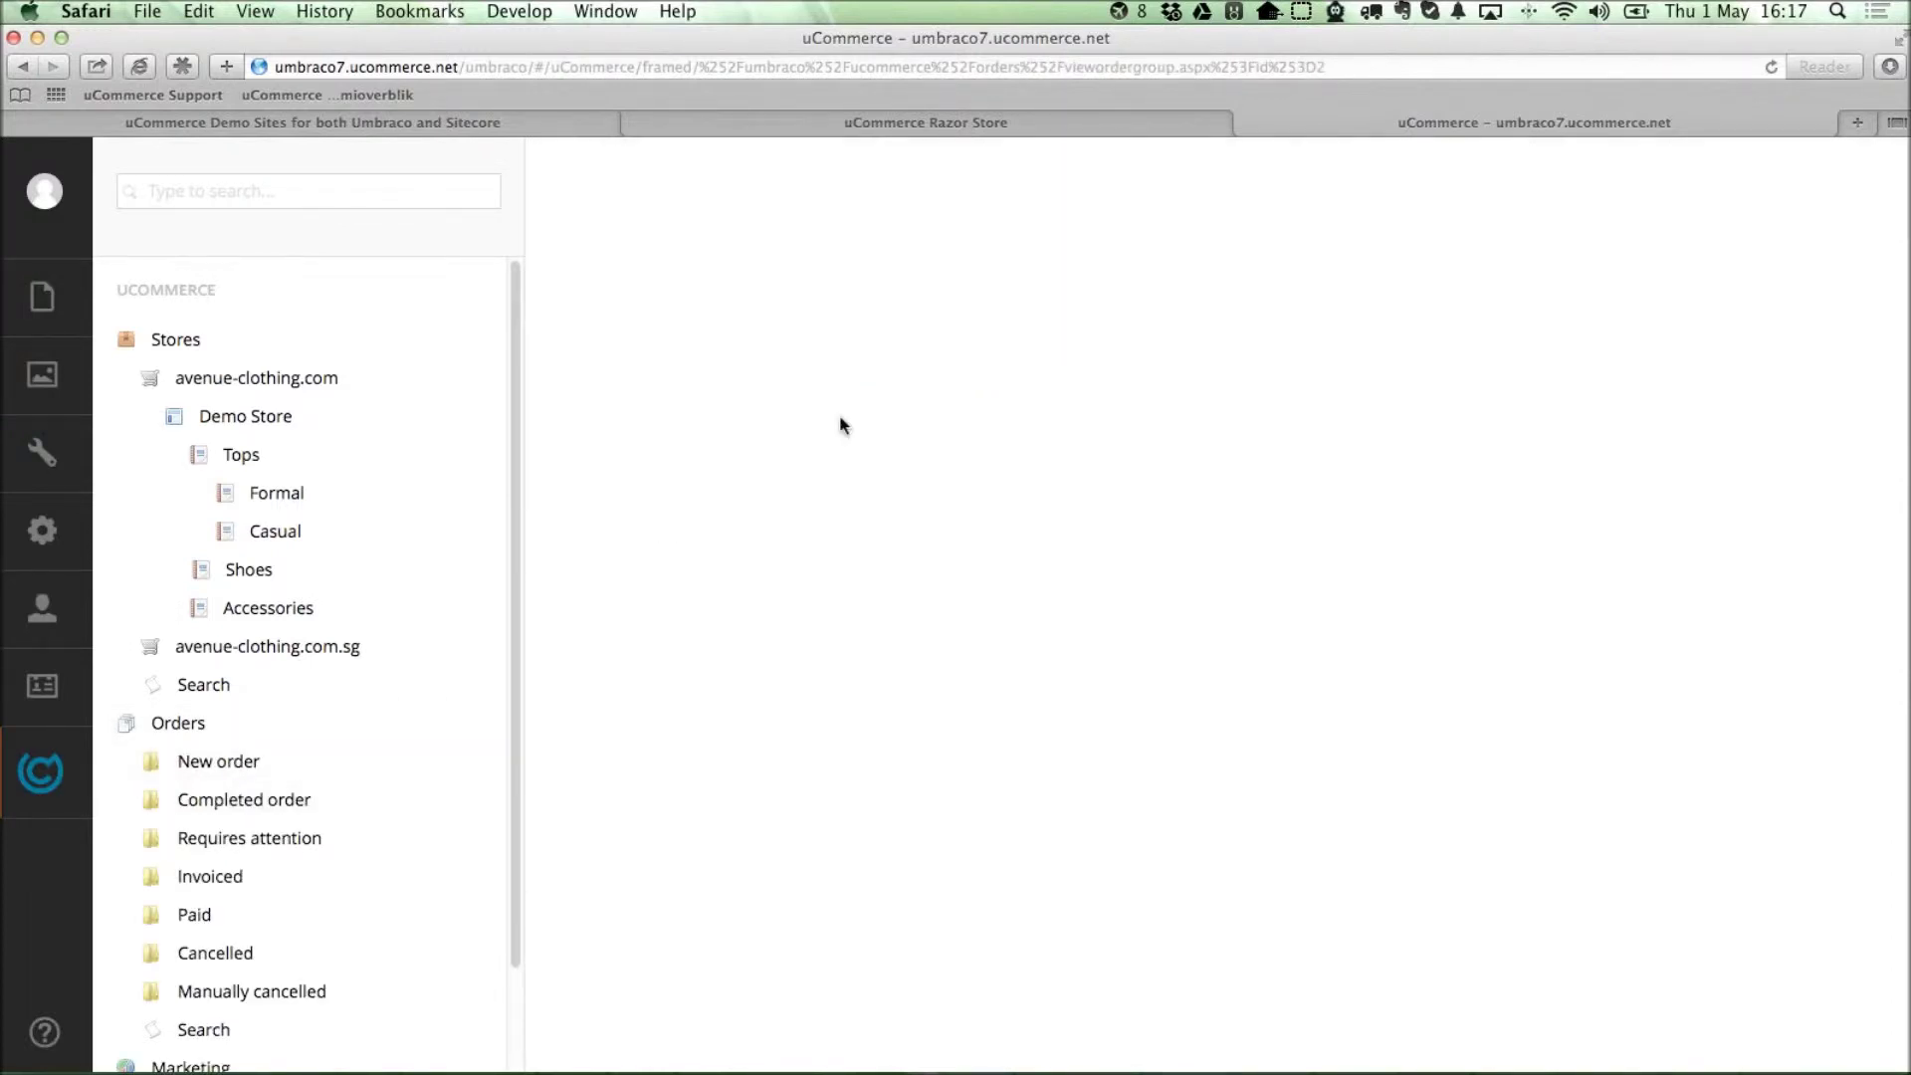
pyautogui.click(790, 244)
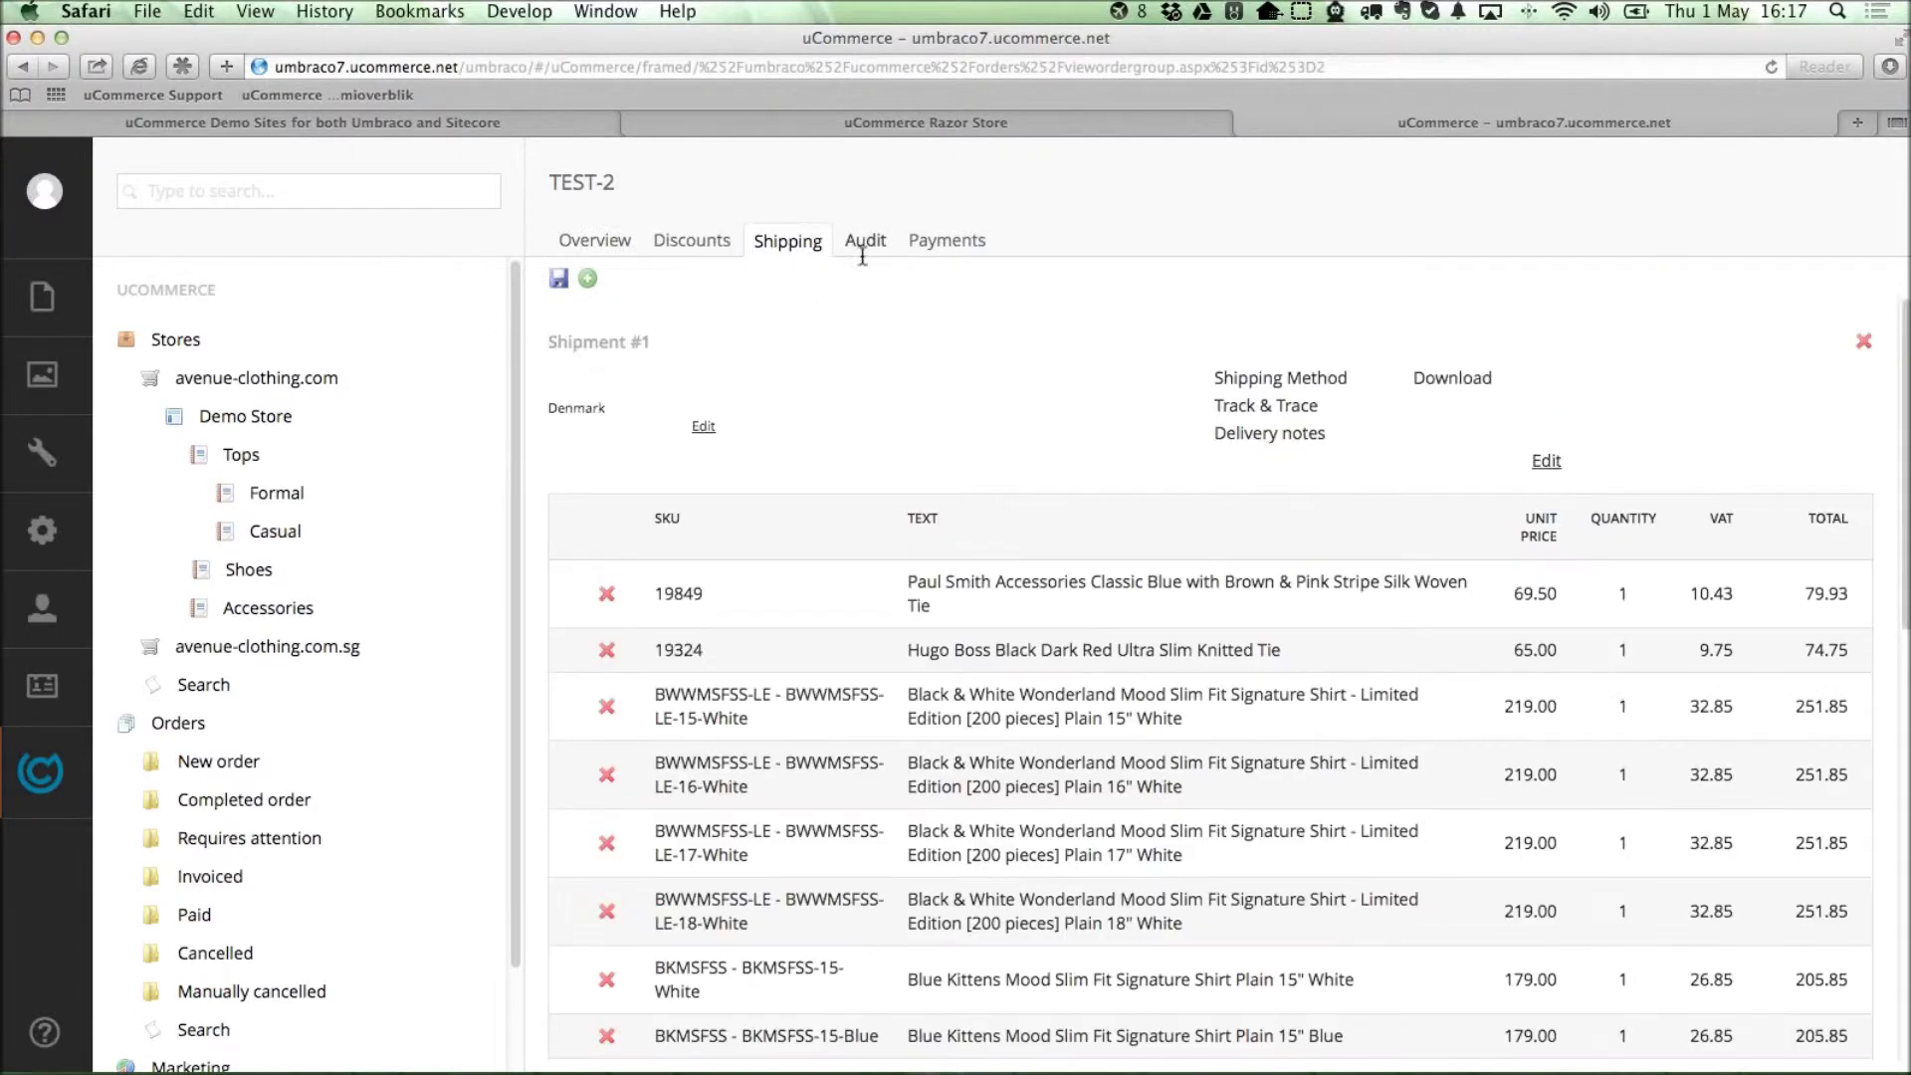
pyautogui.click(863, 244)
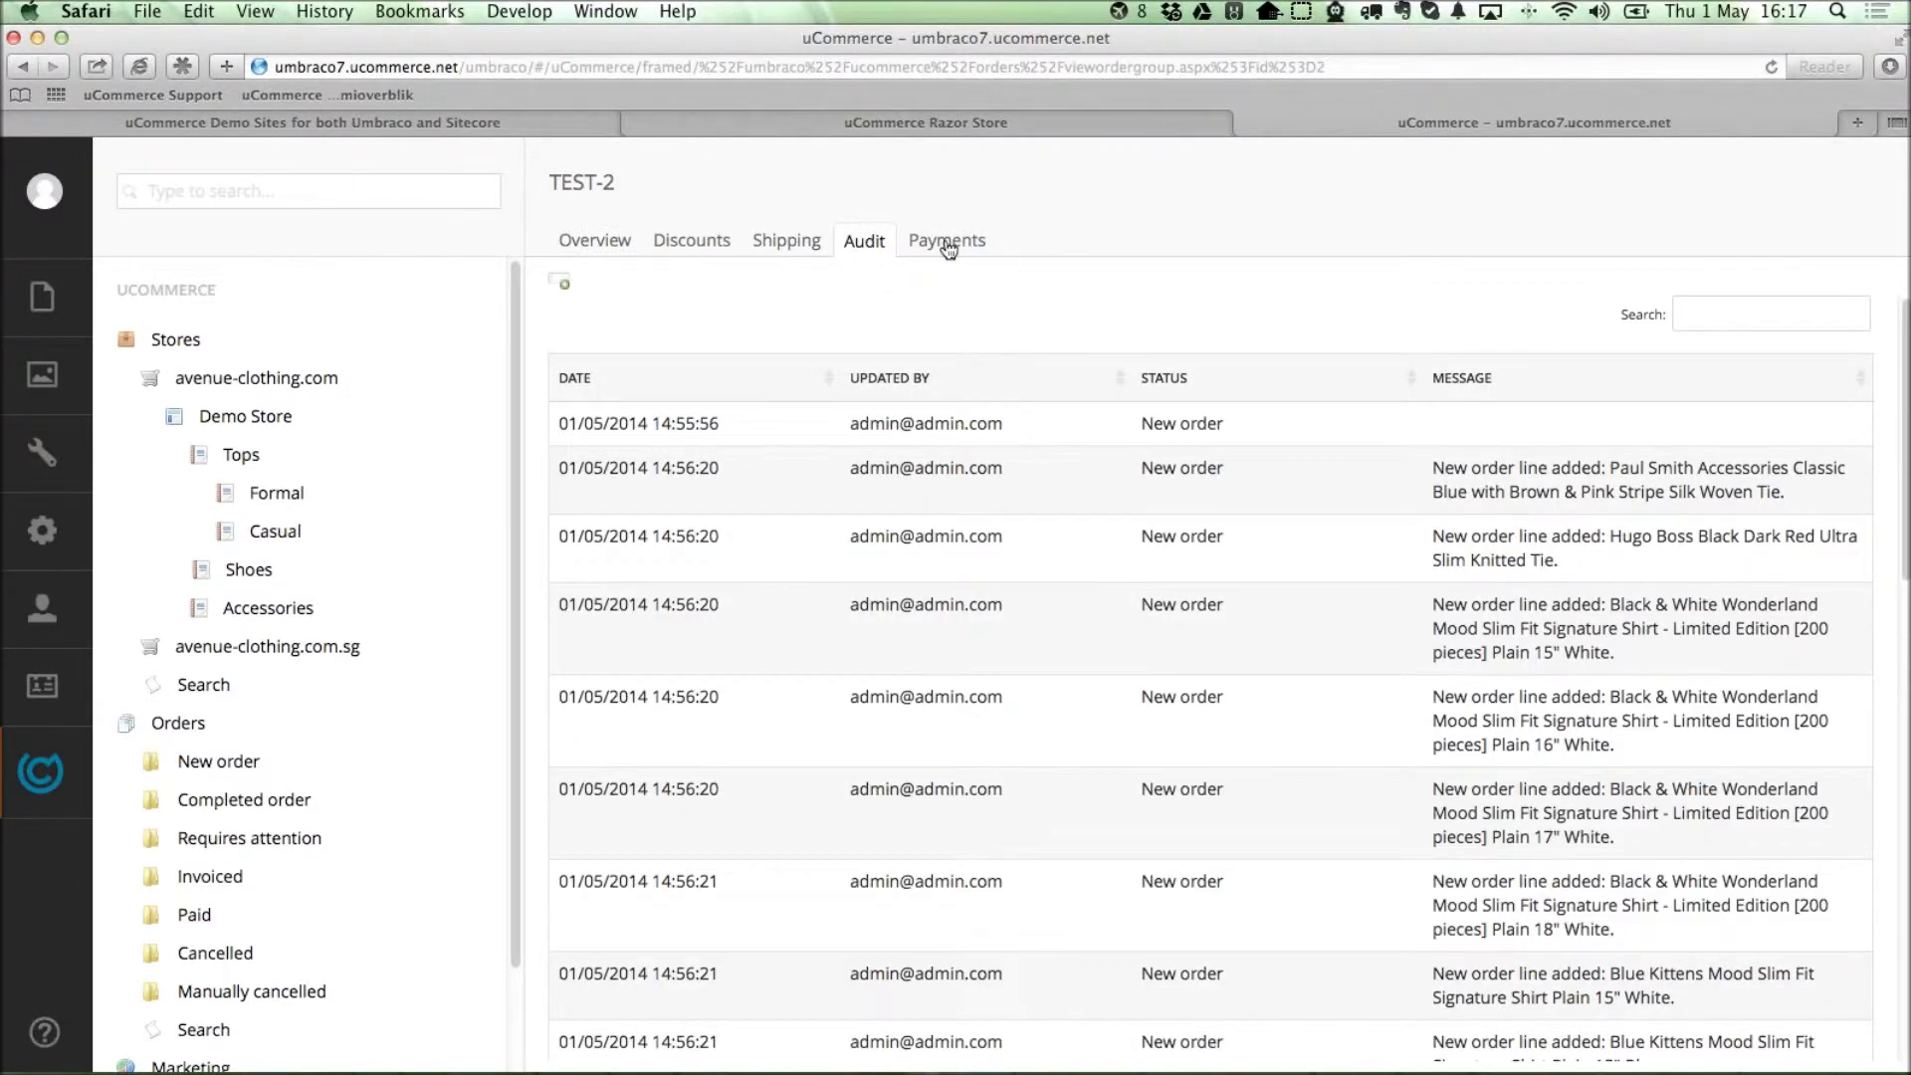
pyautogui.click(948, 244)
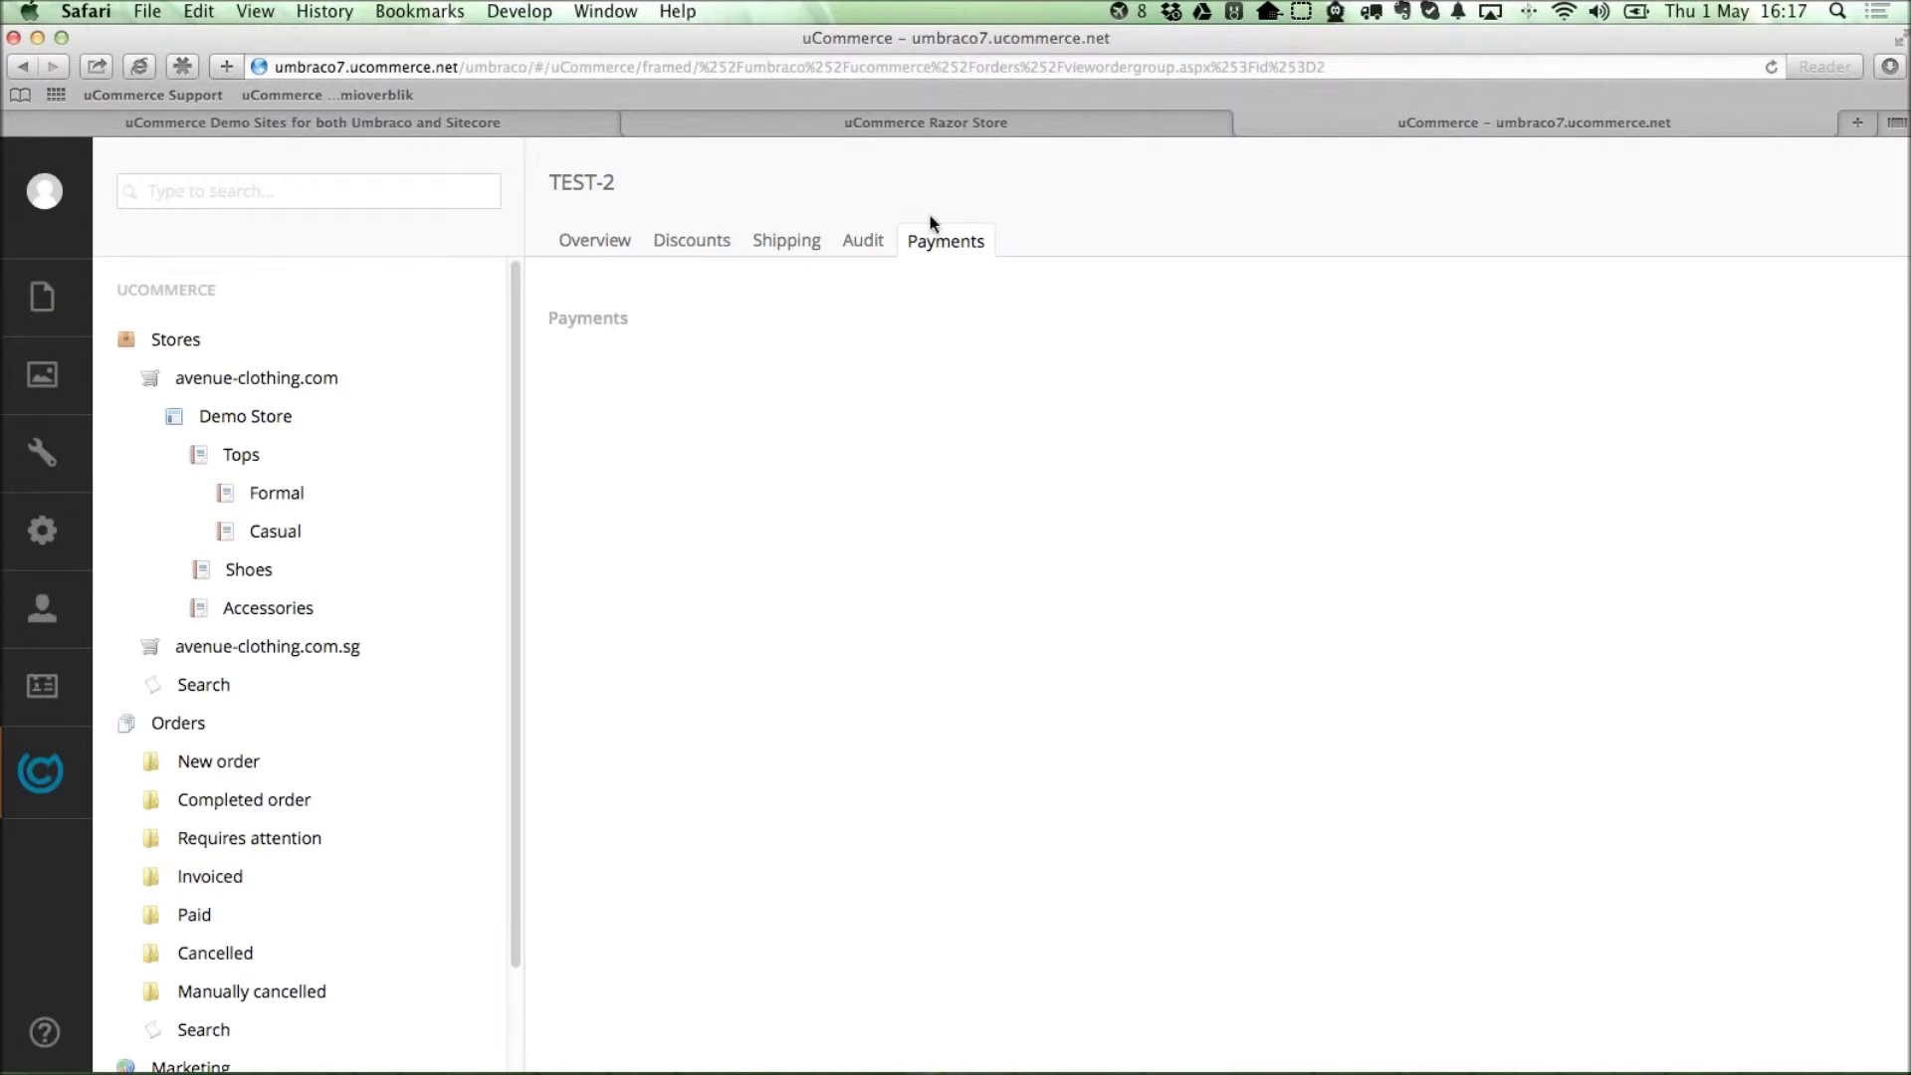
pyautogui.click(846, 240)
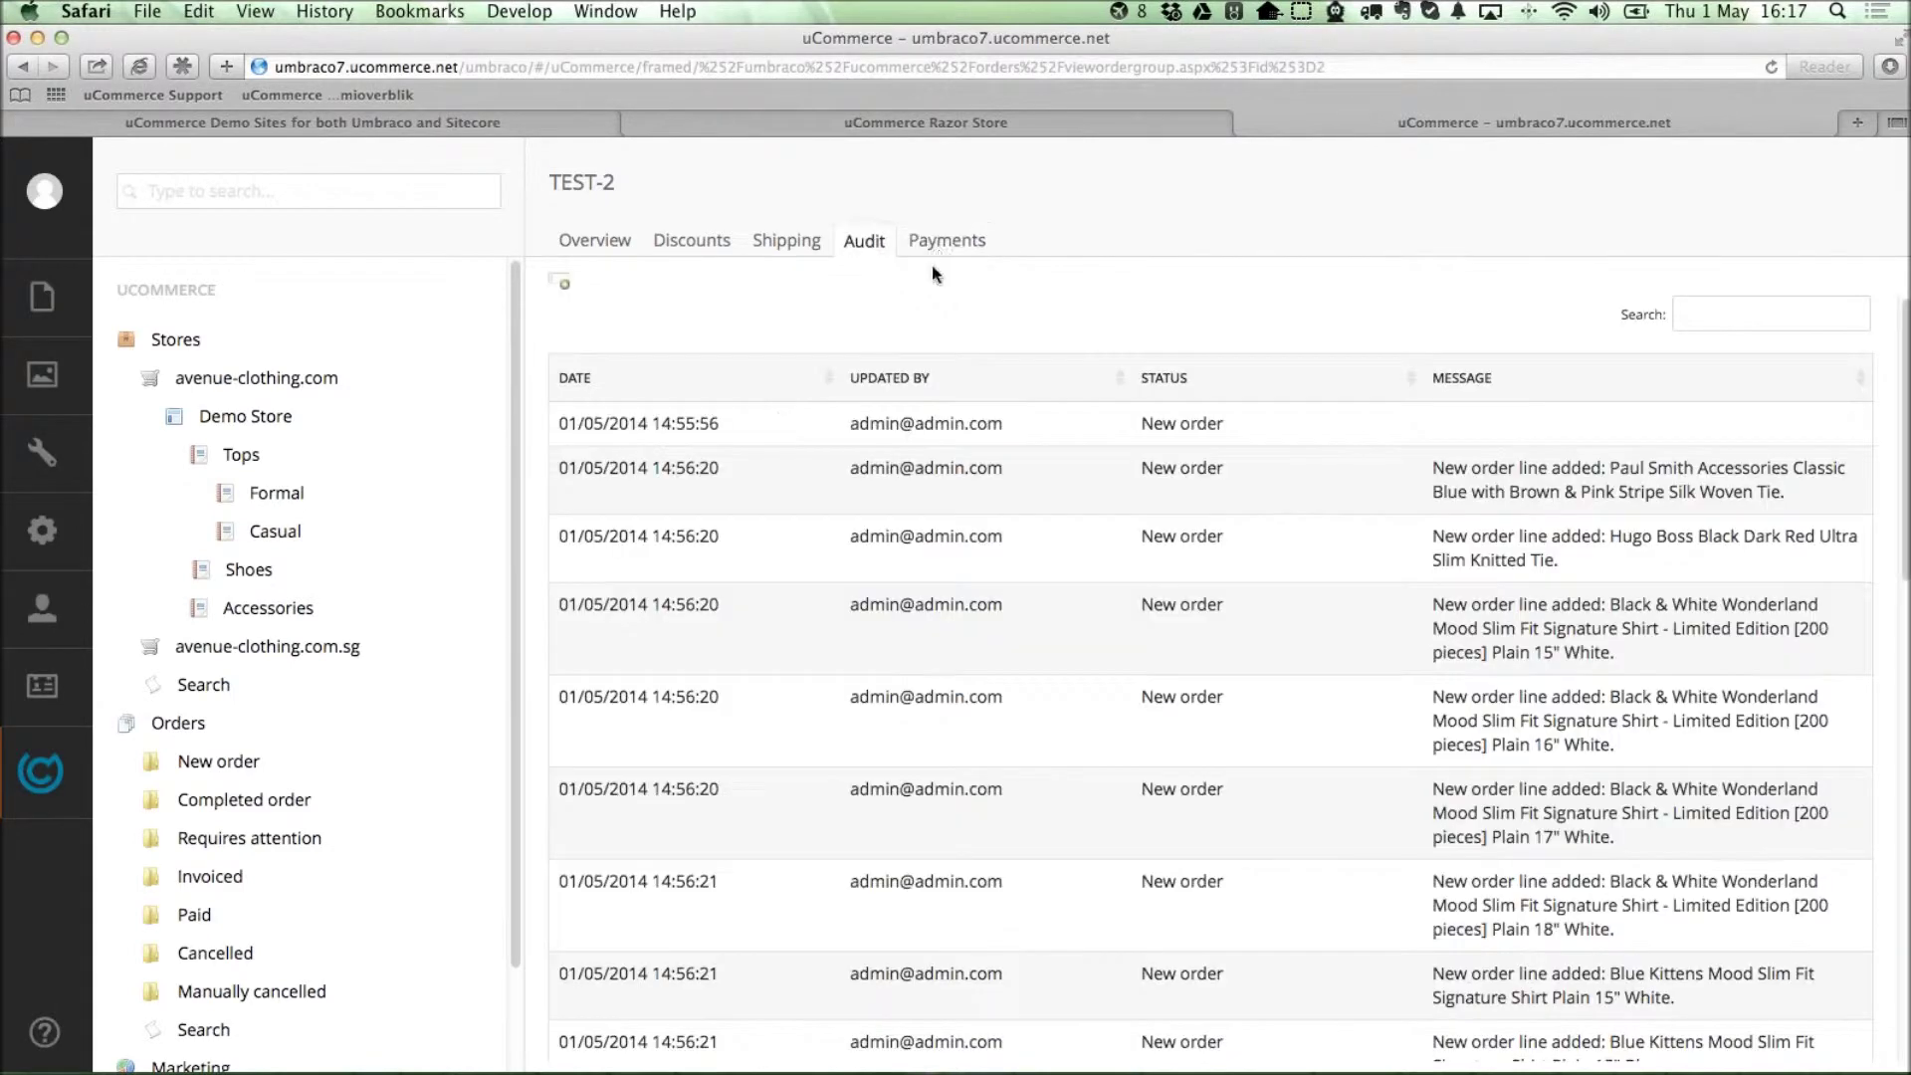
pyautogui.click(597, 242)
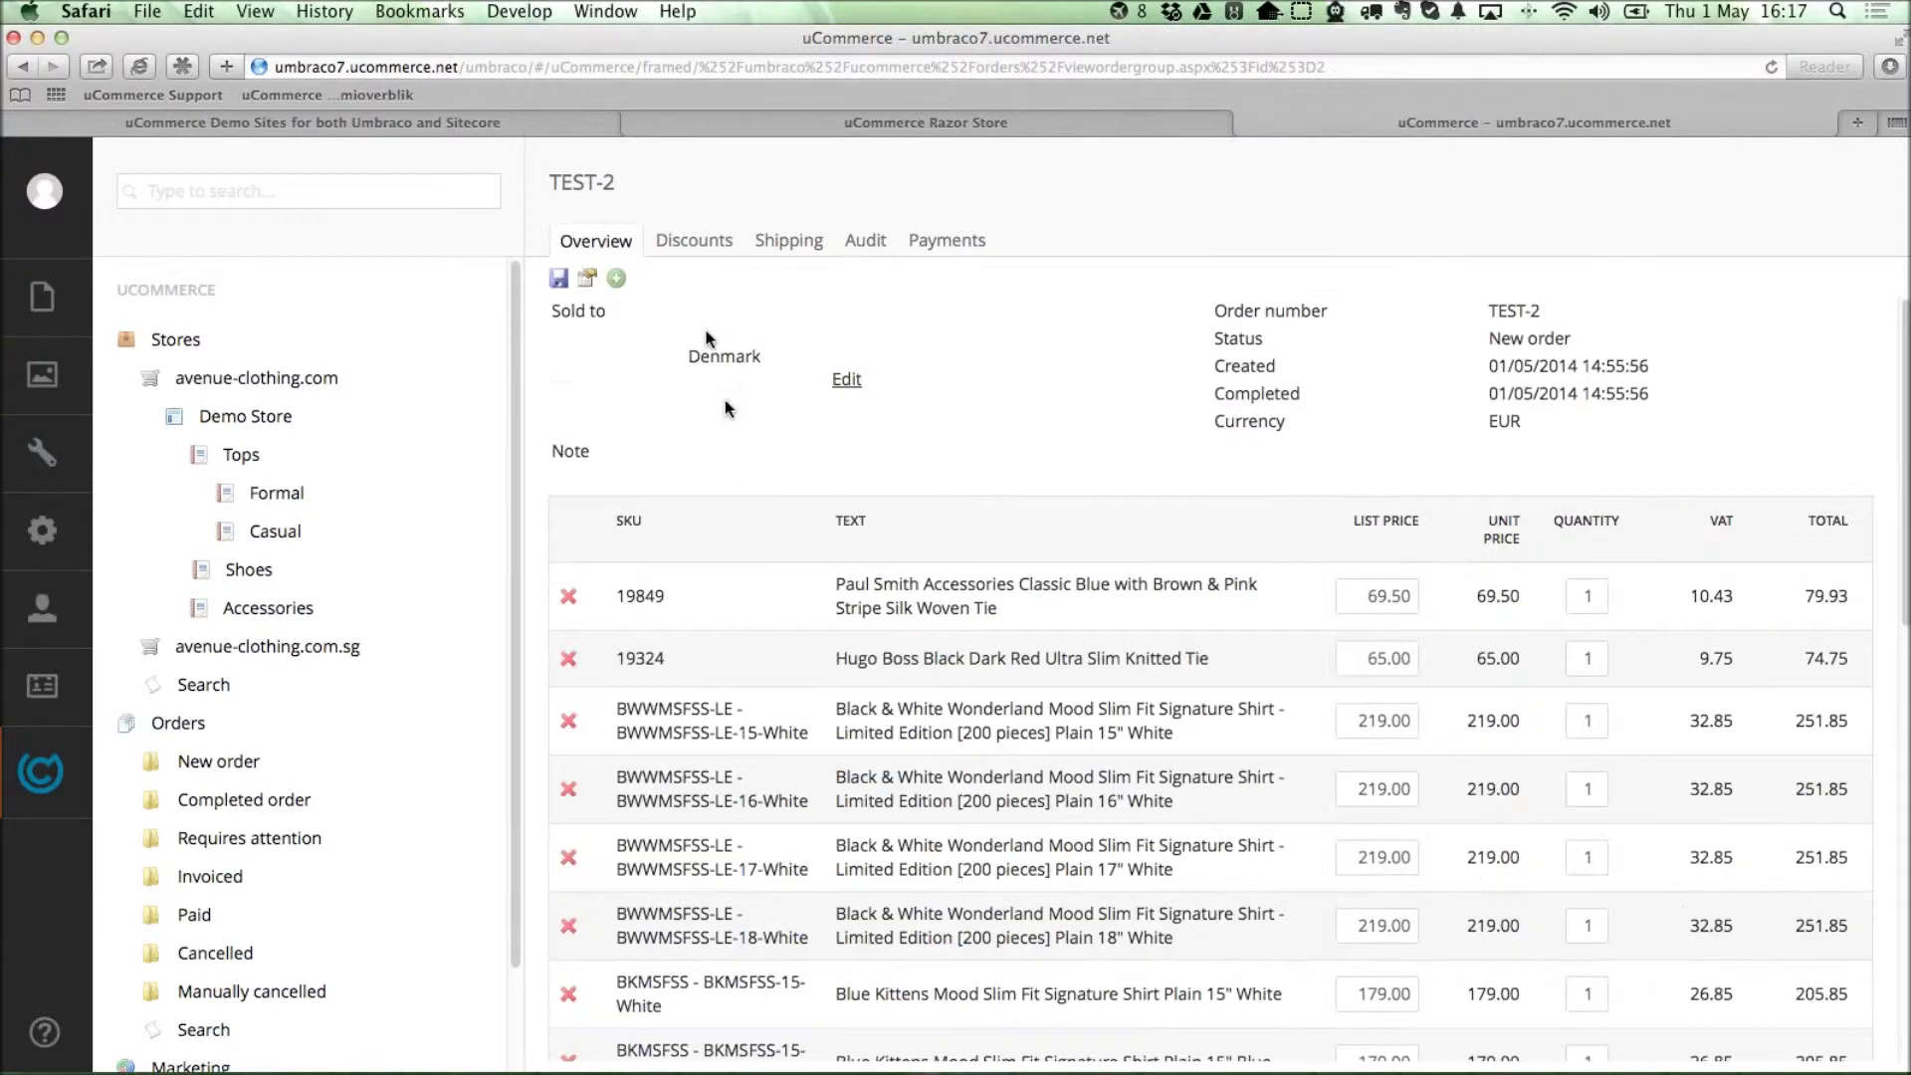
pyautogui.click(129, 378)
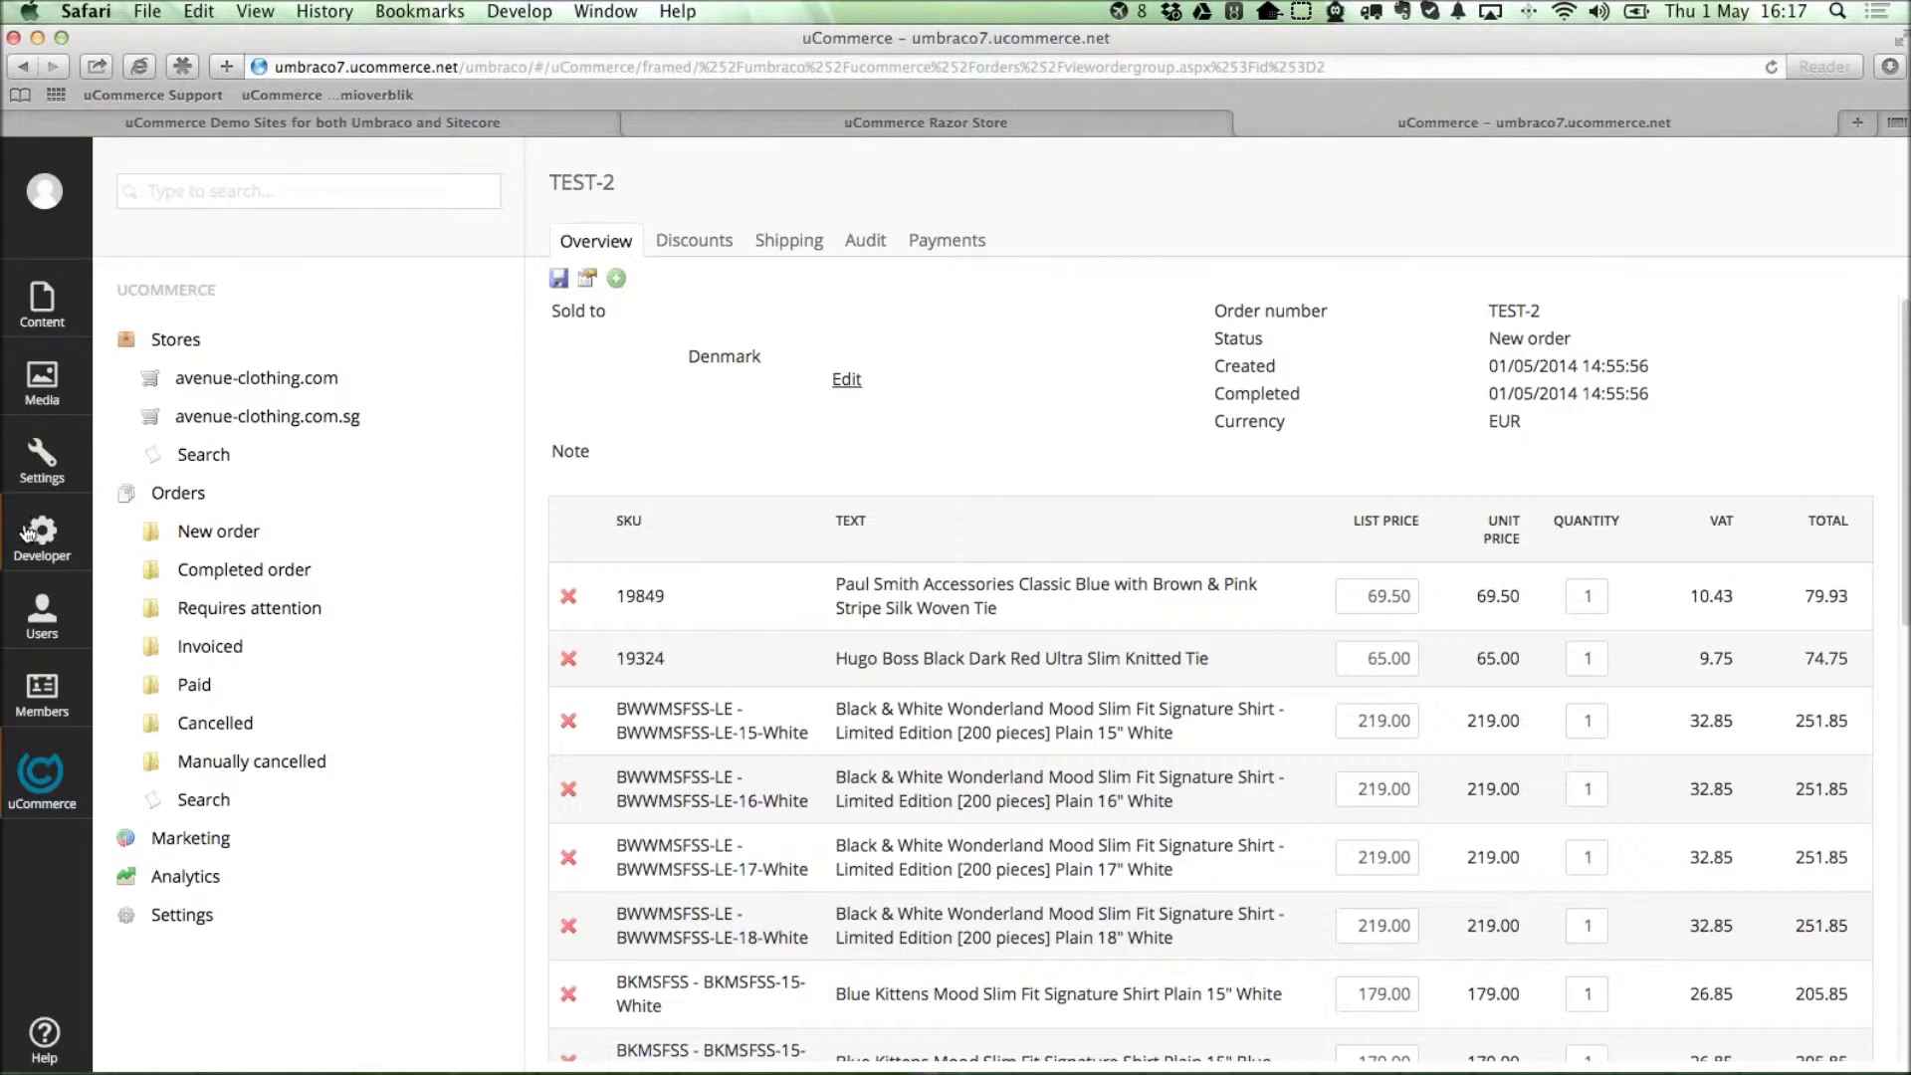
# Add a new Razor template called NewView in the Settings section's Templates folder.
pyautogui.click(59, 520)
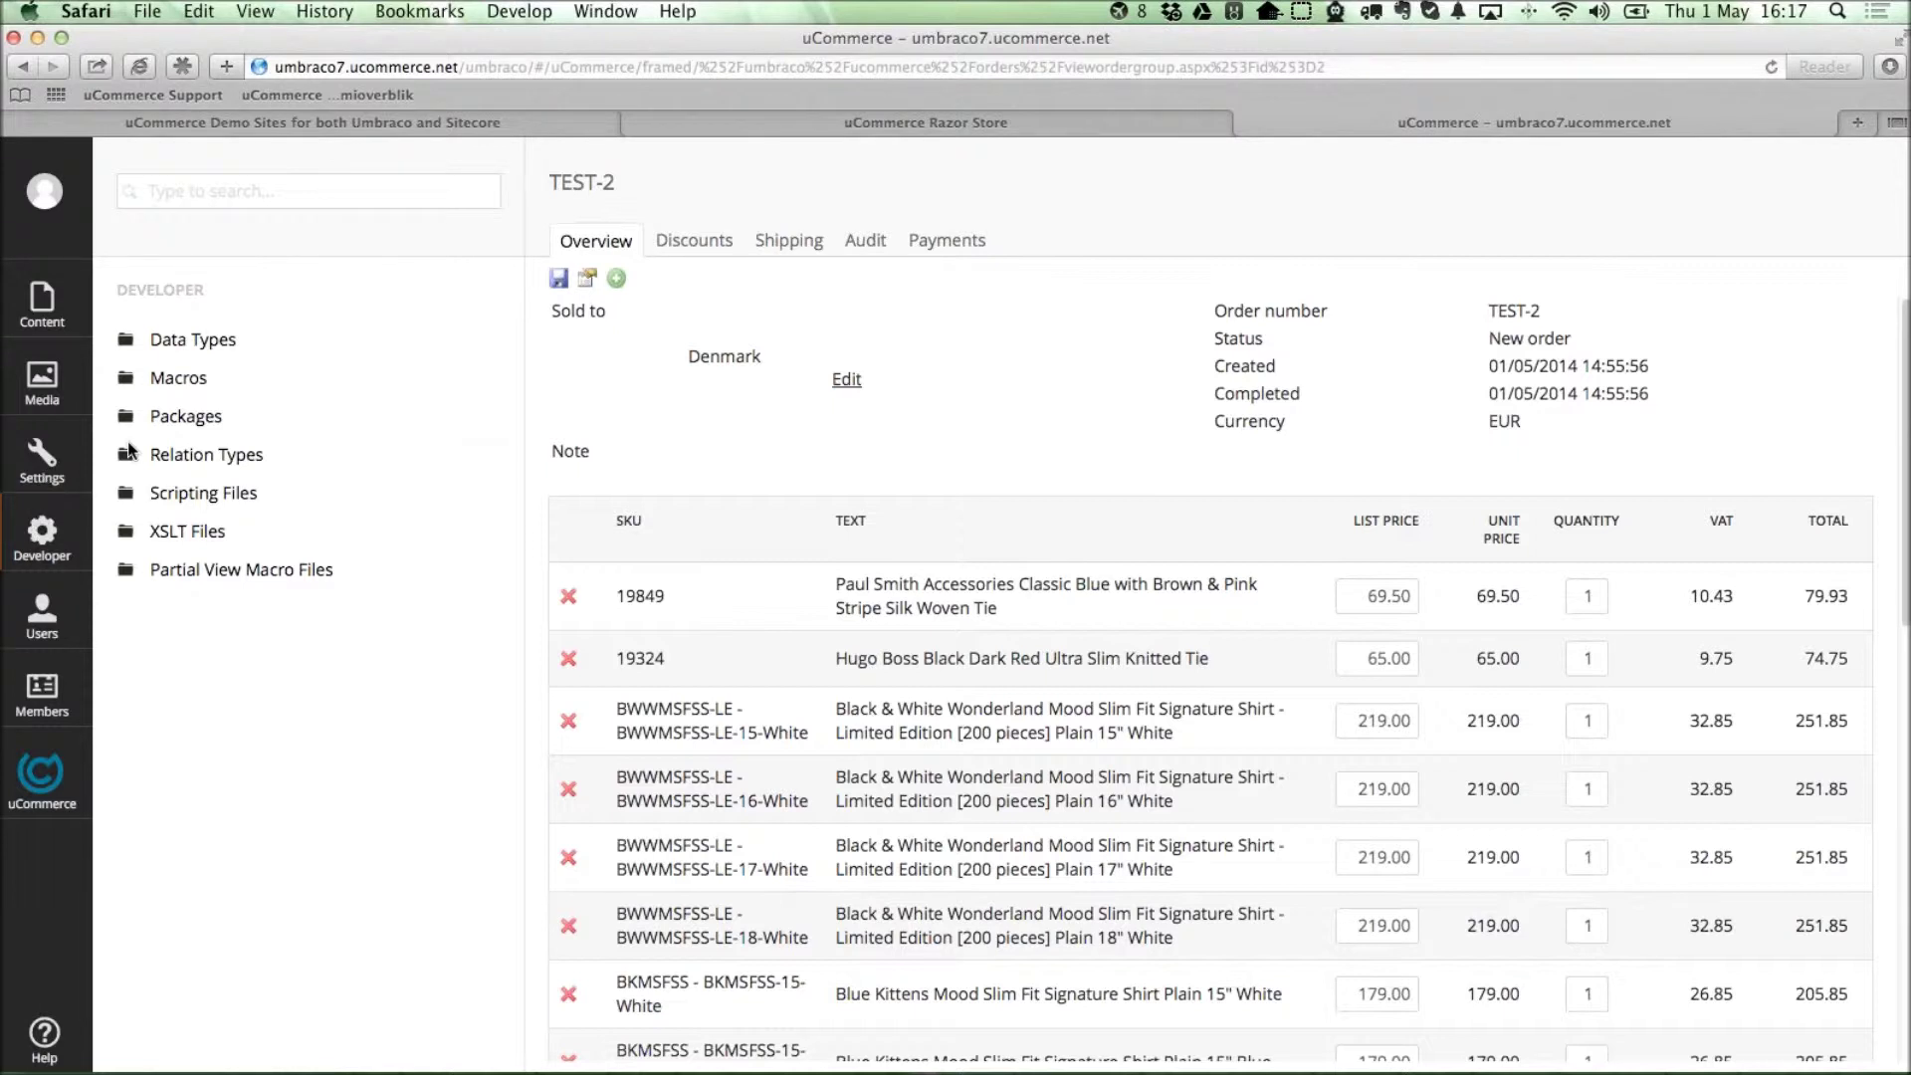
pyautogui.click(42, 453)
pyautogui.click(103, 377)
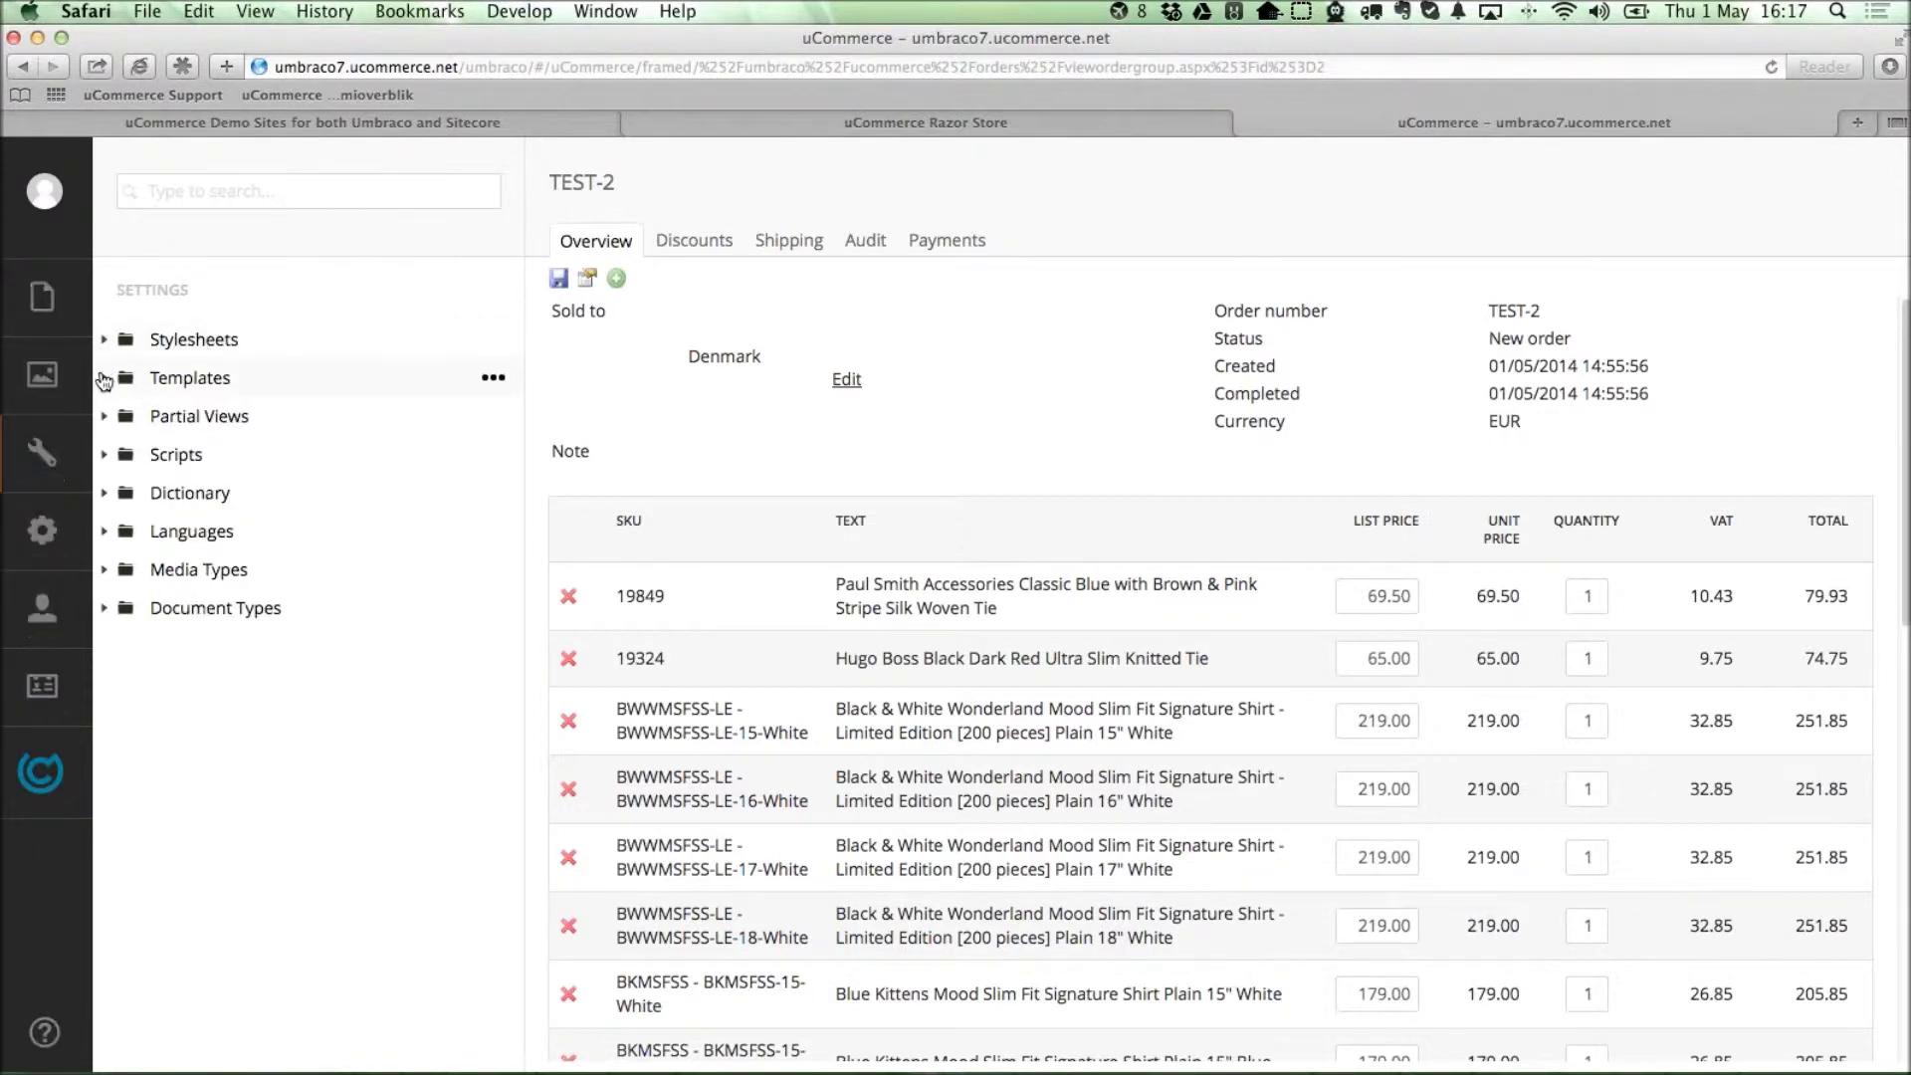
pyautogui.click(493, 377)
pyautogui.click(647, 295)
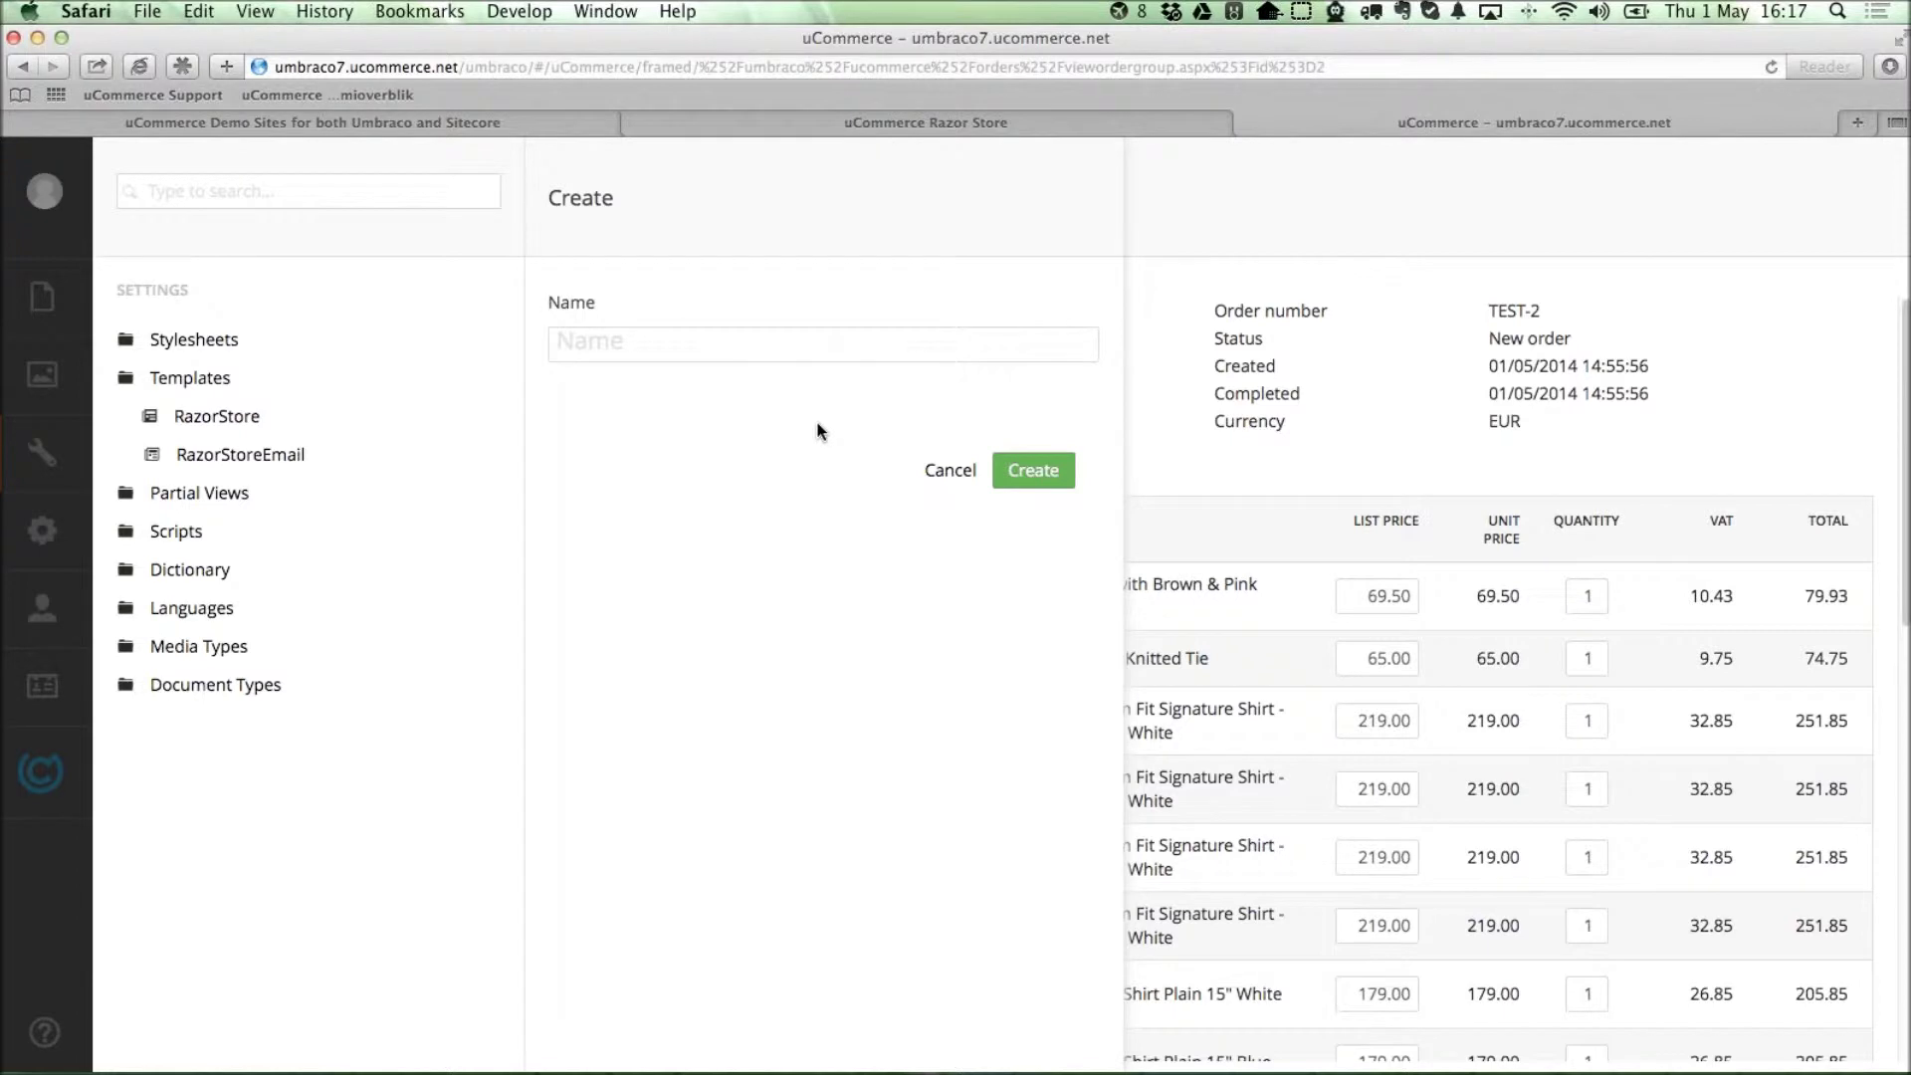
pyautogui.write('NewView')
pyautogui.press('Return')
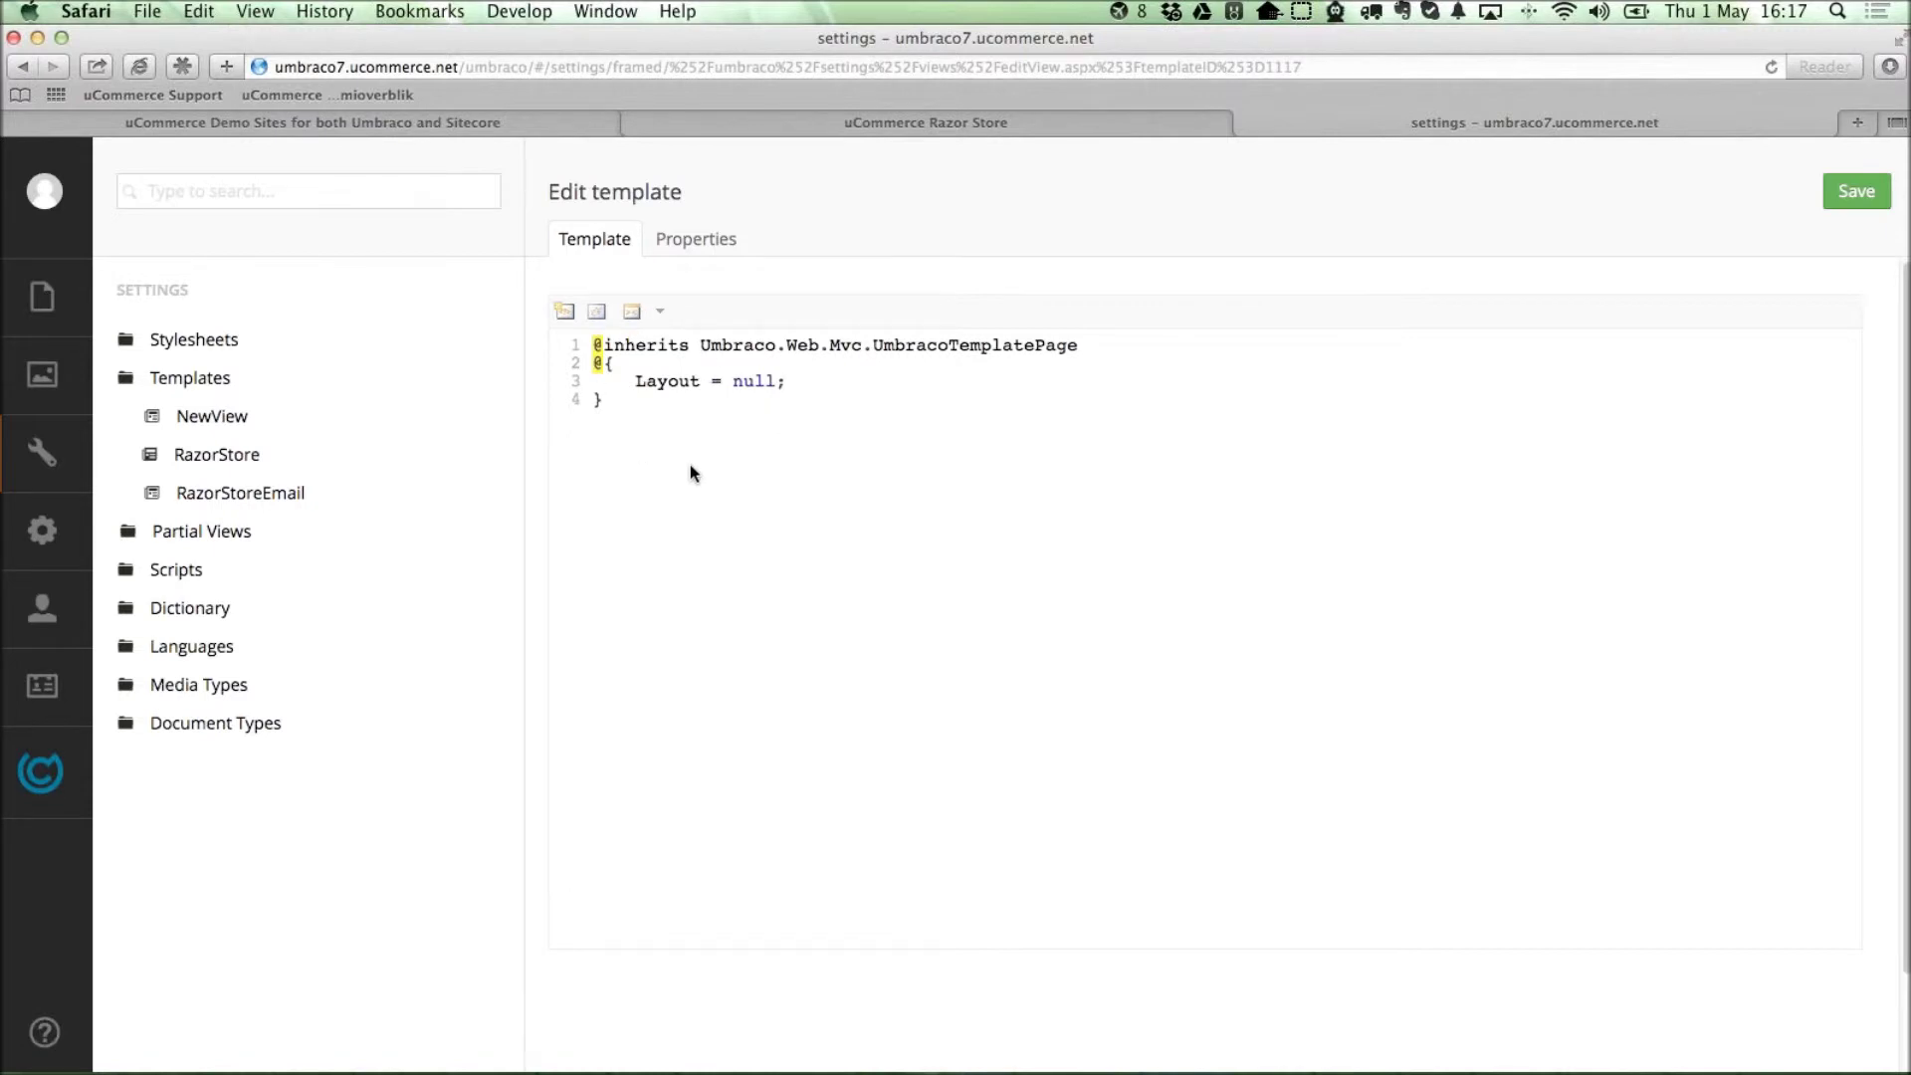
pyautogui.click(663, 417)
pyautogui.press('Return')
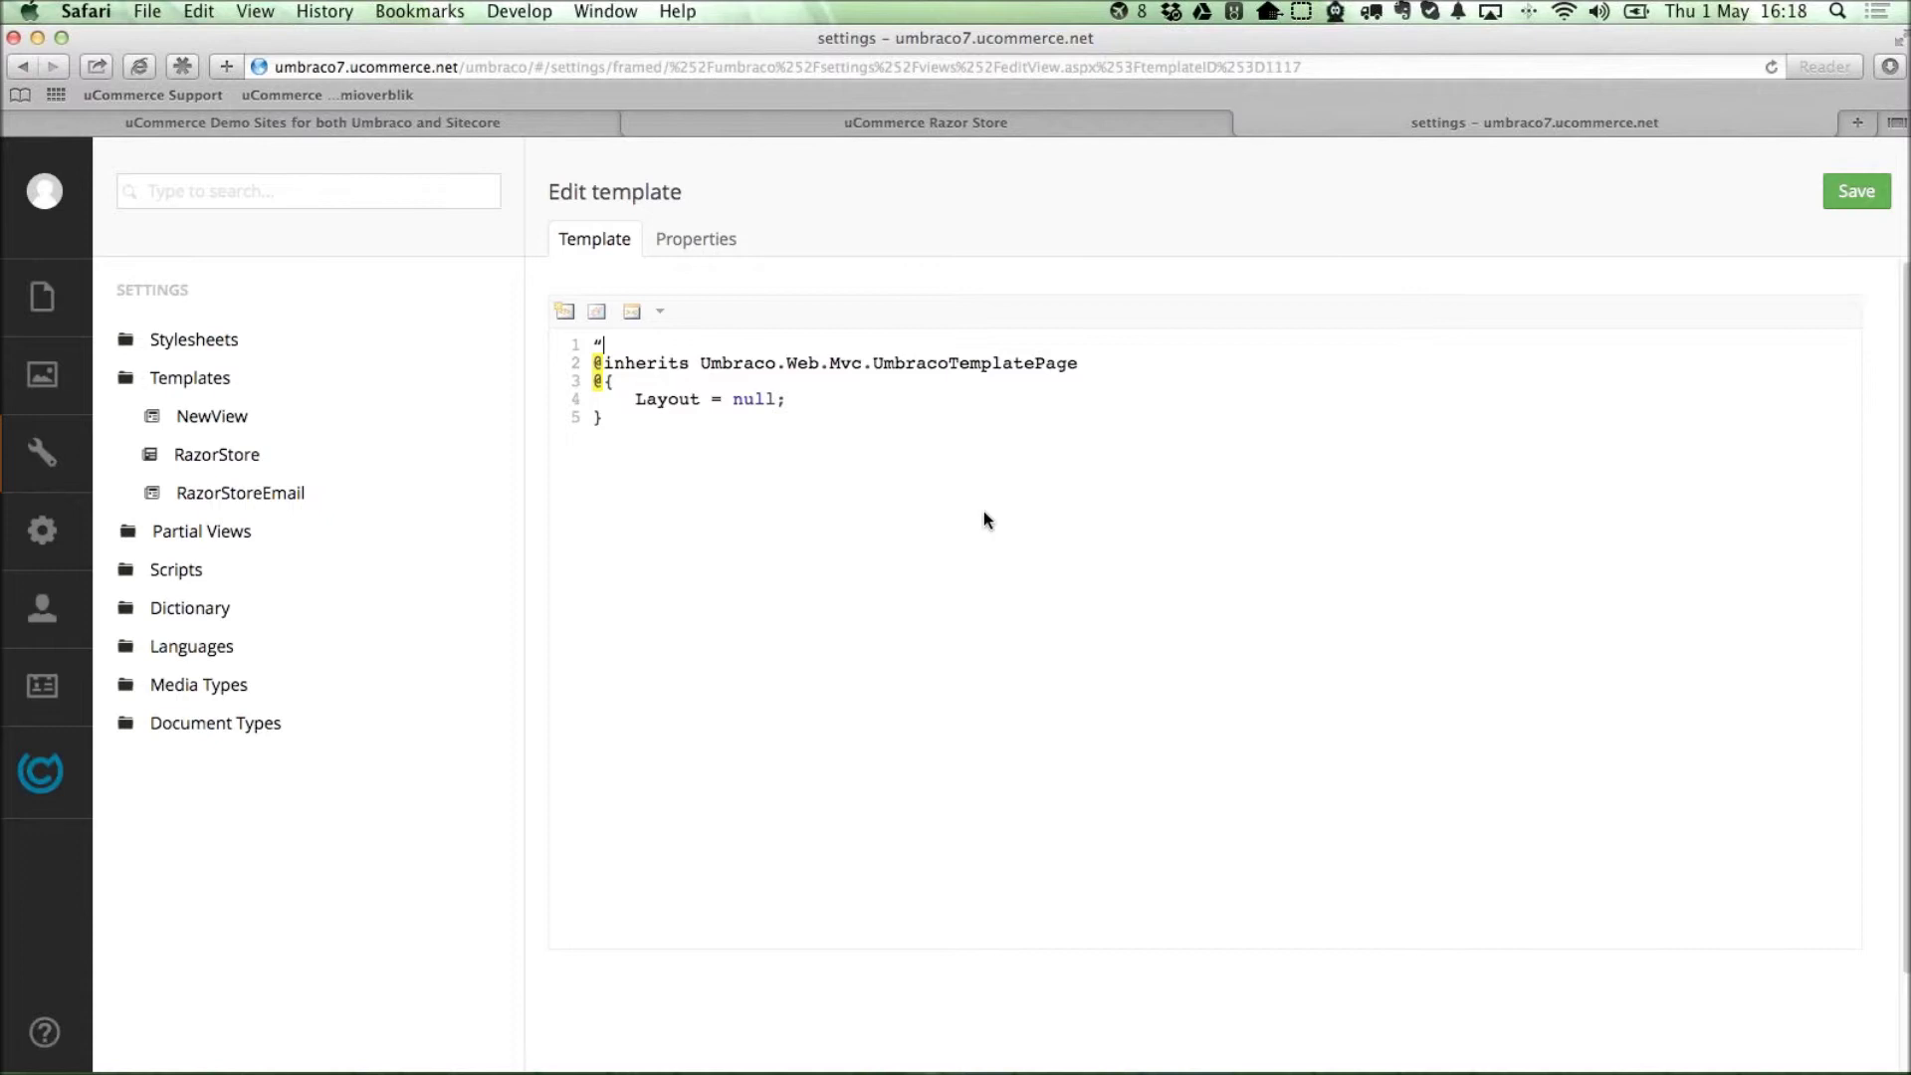
pyautogui.write('@using Ucommer')
pyautogui.hotkey('alt', 'shift', 'Left')
pyautogui.write('UCommerce.Api')
pyautogui.press('Return')
# Add an @{ } block declaring var basket = TransactionLibrary.GetBasket().PurchaseOrder;.
pyautogui.click(673, 418)
pyautogui.press('Return')
pyautogui.press('Return')
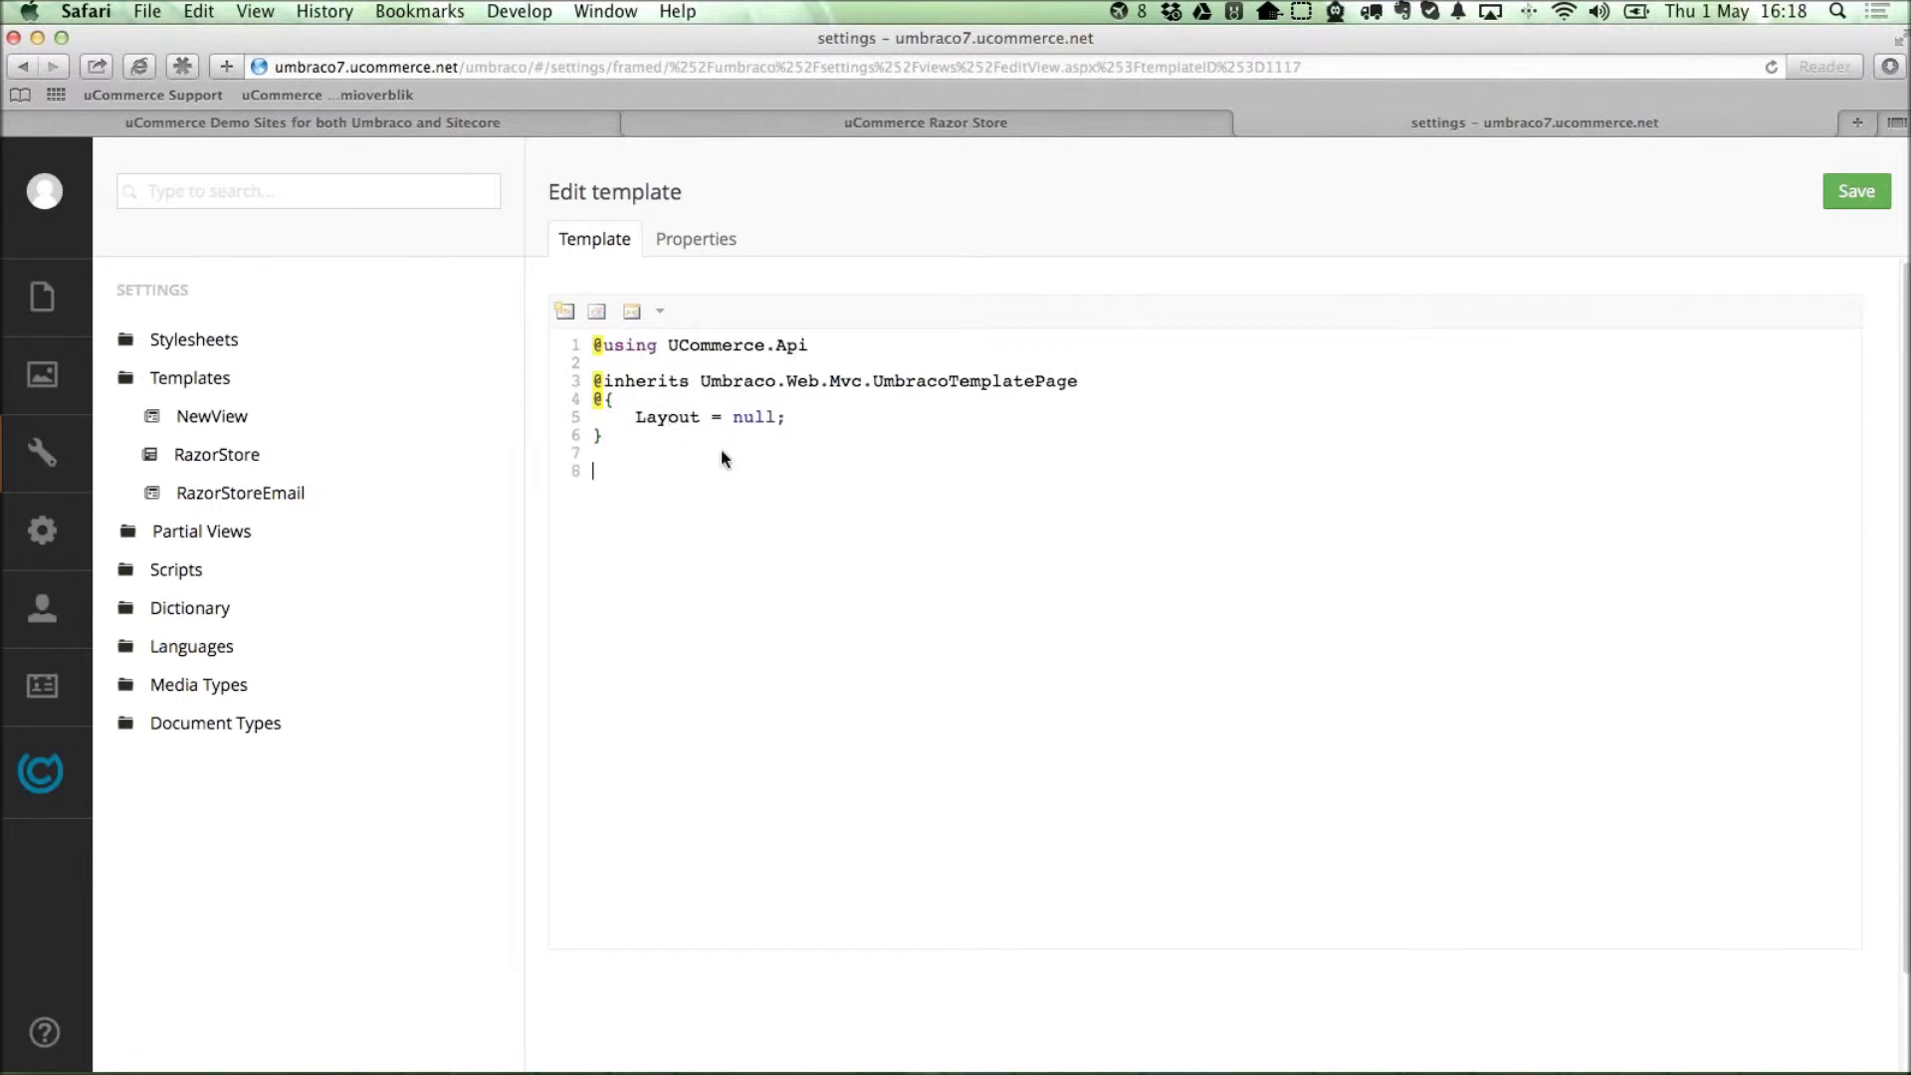
pyautogui.write('@ö')
pyautogui.press('BackSpace')
pyautogui.write('{')
pyautogui.press('BackSpace')
pyautogui.write('{  }')
pyautogui.press('Left')
pyautogui.press('Return')
pyautogui.press('Return')
pyautogui.write('var basket = Transact')
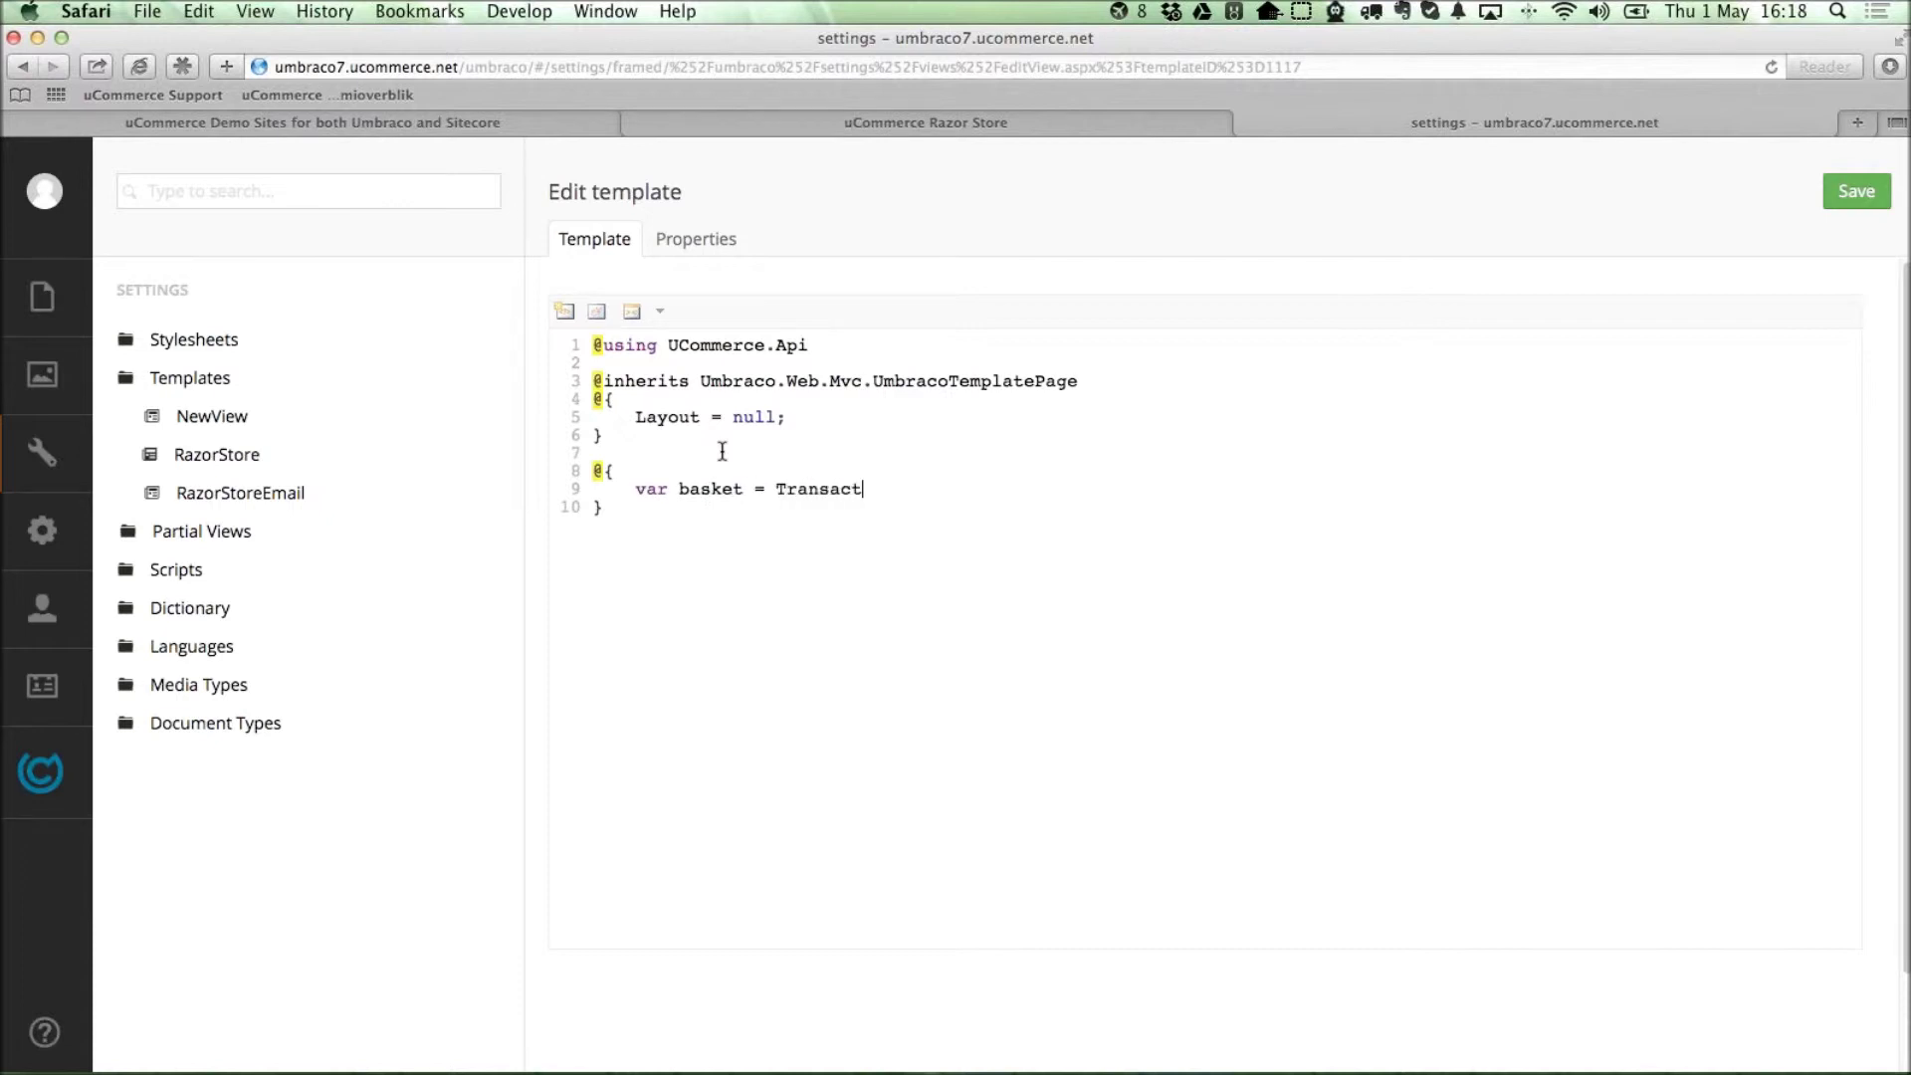
pyautogui.write('ionLibrary.GetBask')
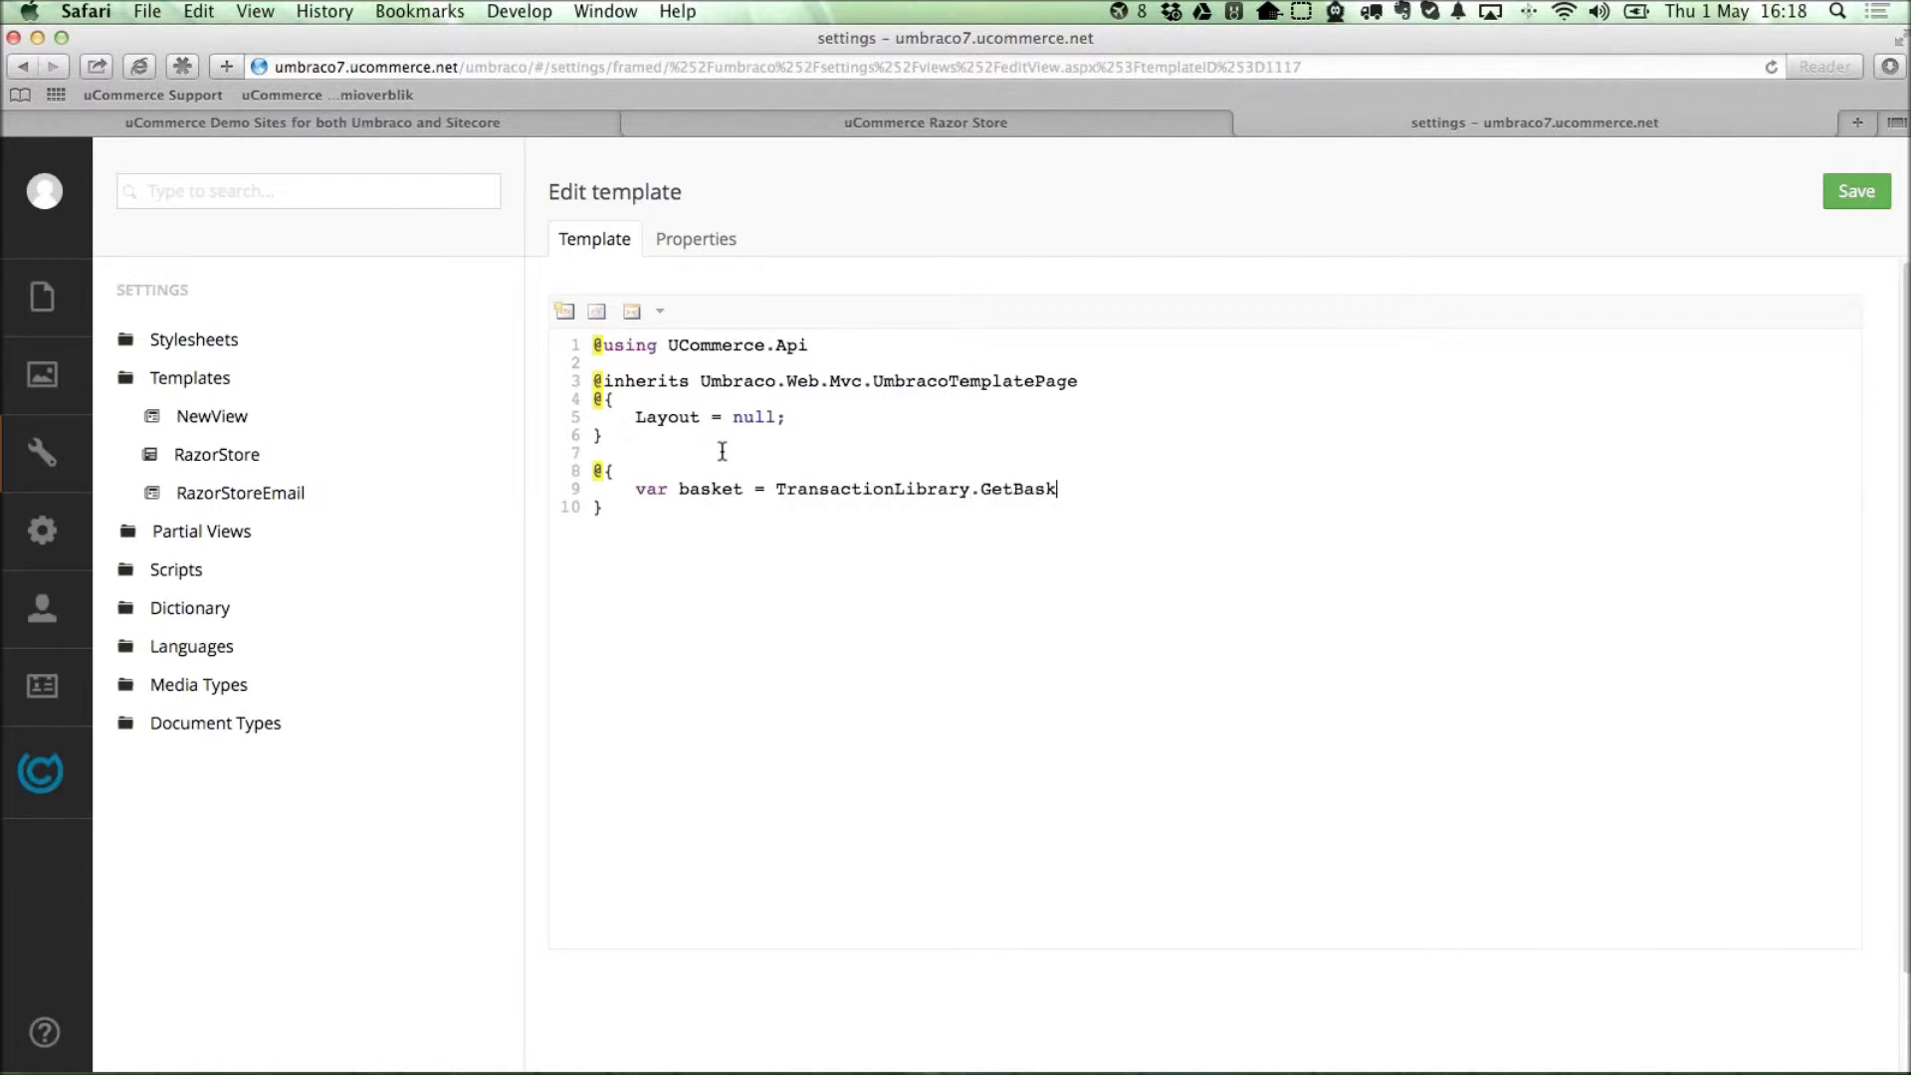
pyautogui.write('et().PurchaseOrder;')
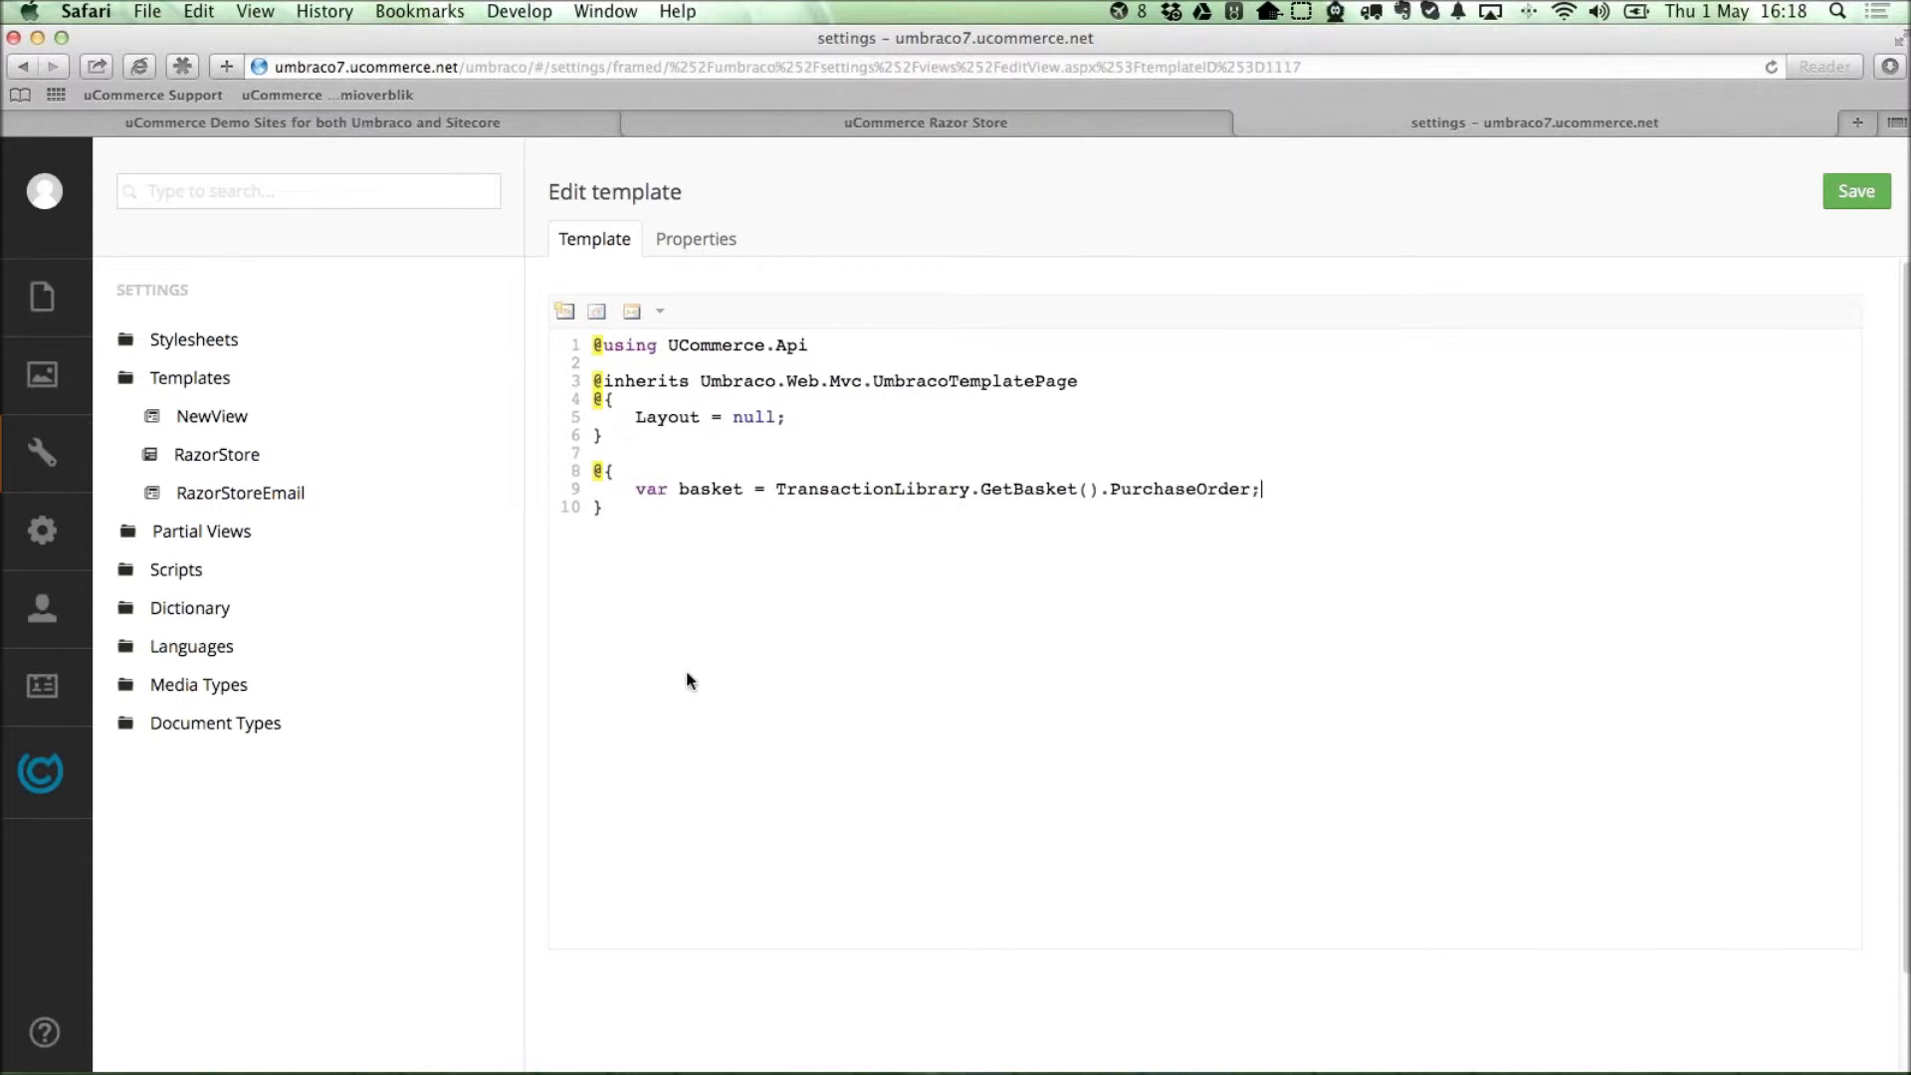
pyautogui.click(642, 509)
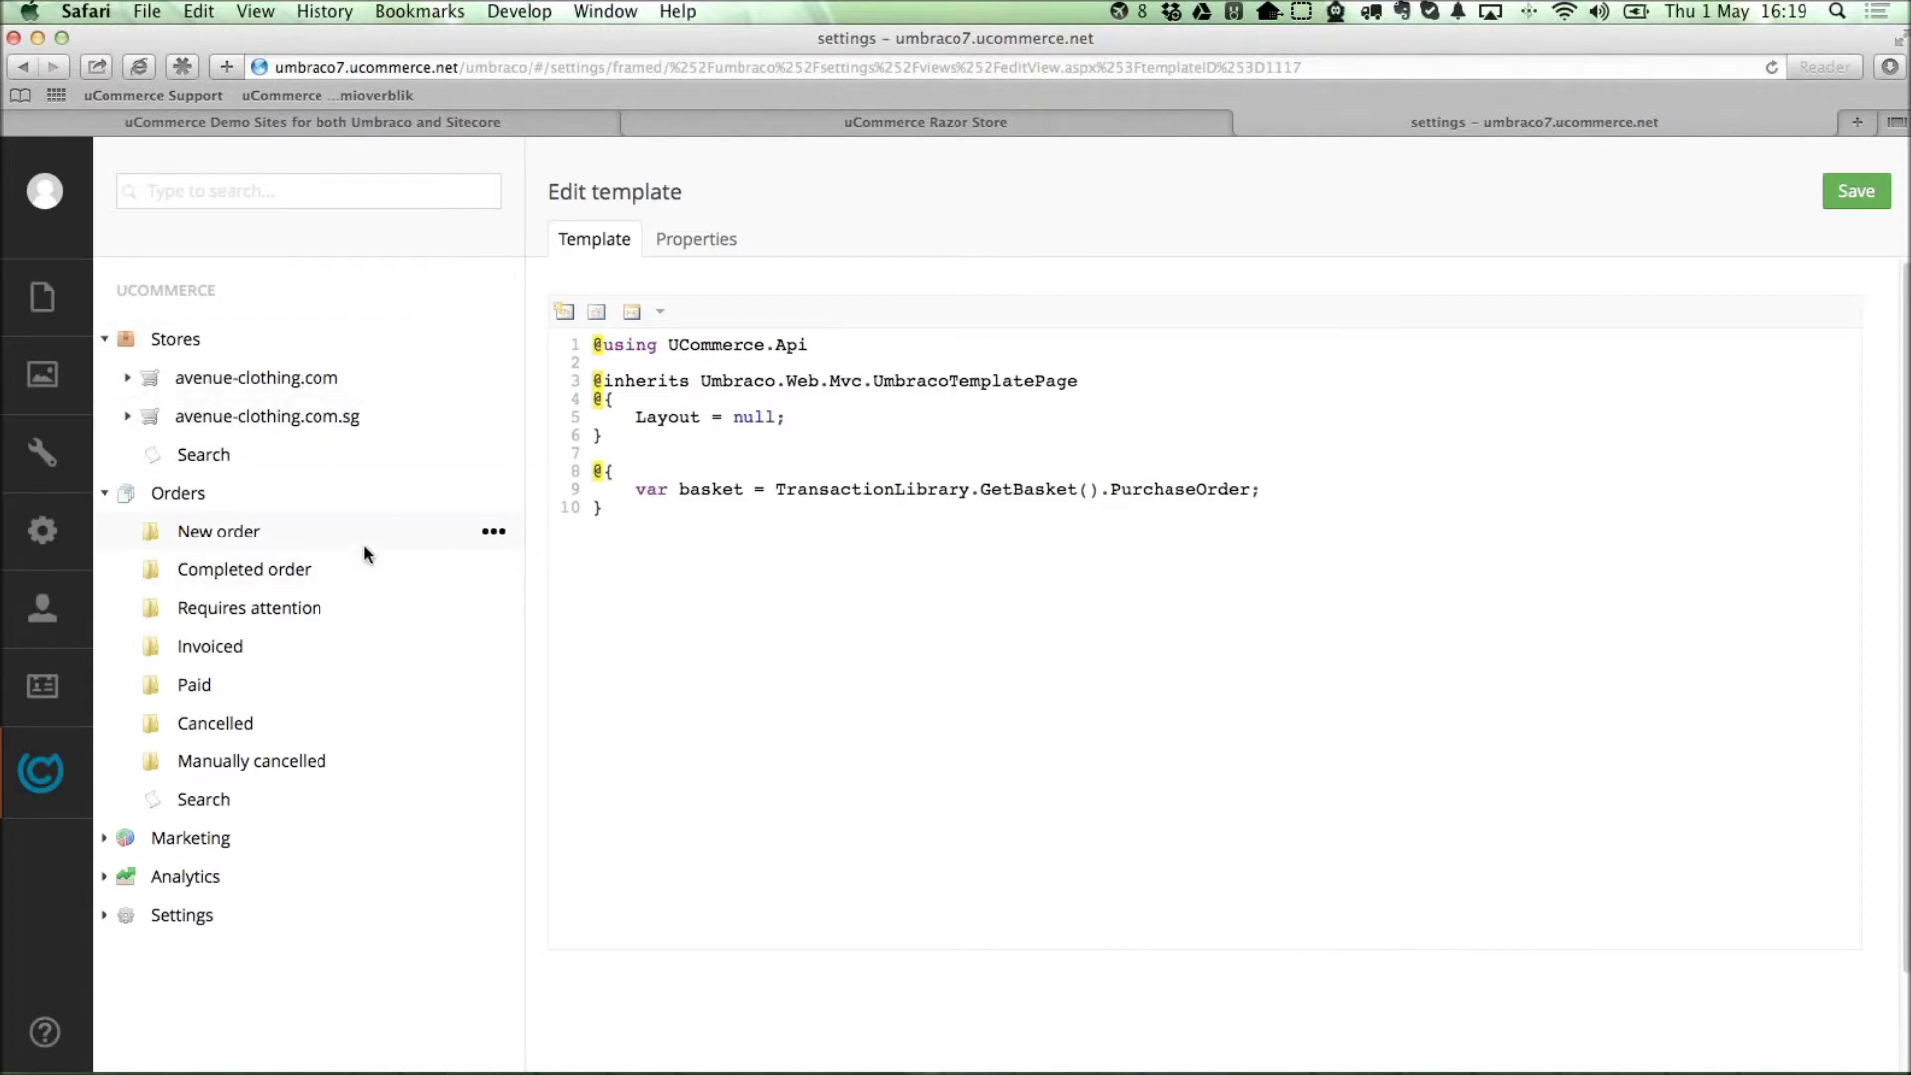
# Load umbraco.ucommerce.net/umbraco in a new Safari tab.
pyautogui.press('super+t')
pyautogui.write('umbraco.')
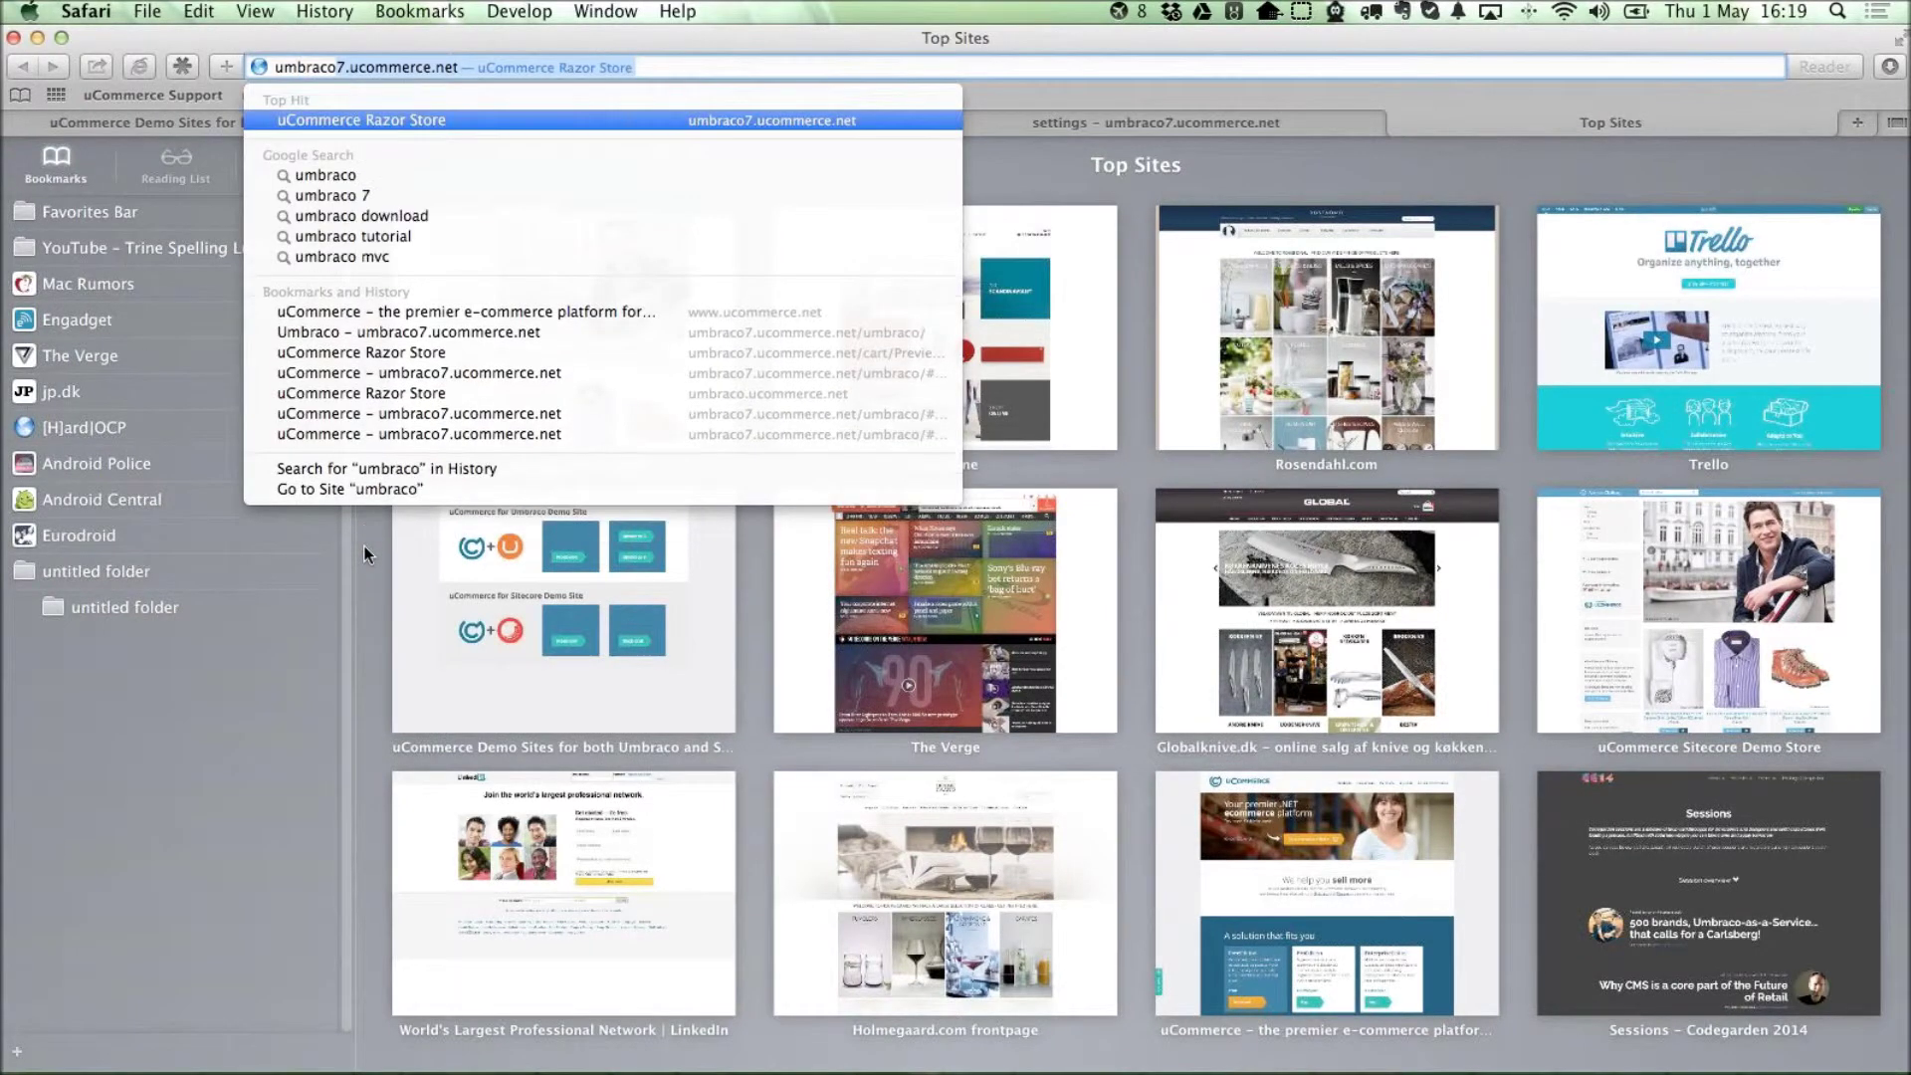
pyautogui.press('BackSpace')
pyautogui.write('uc')
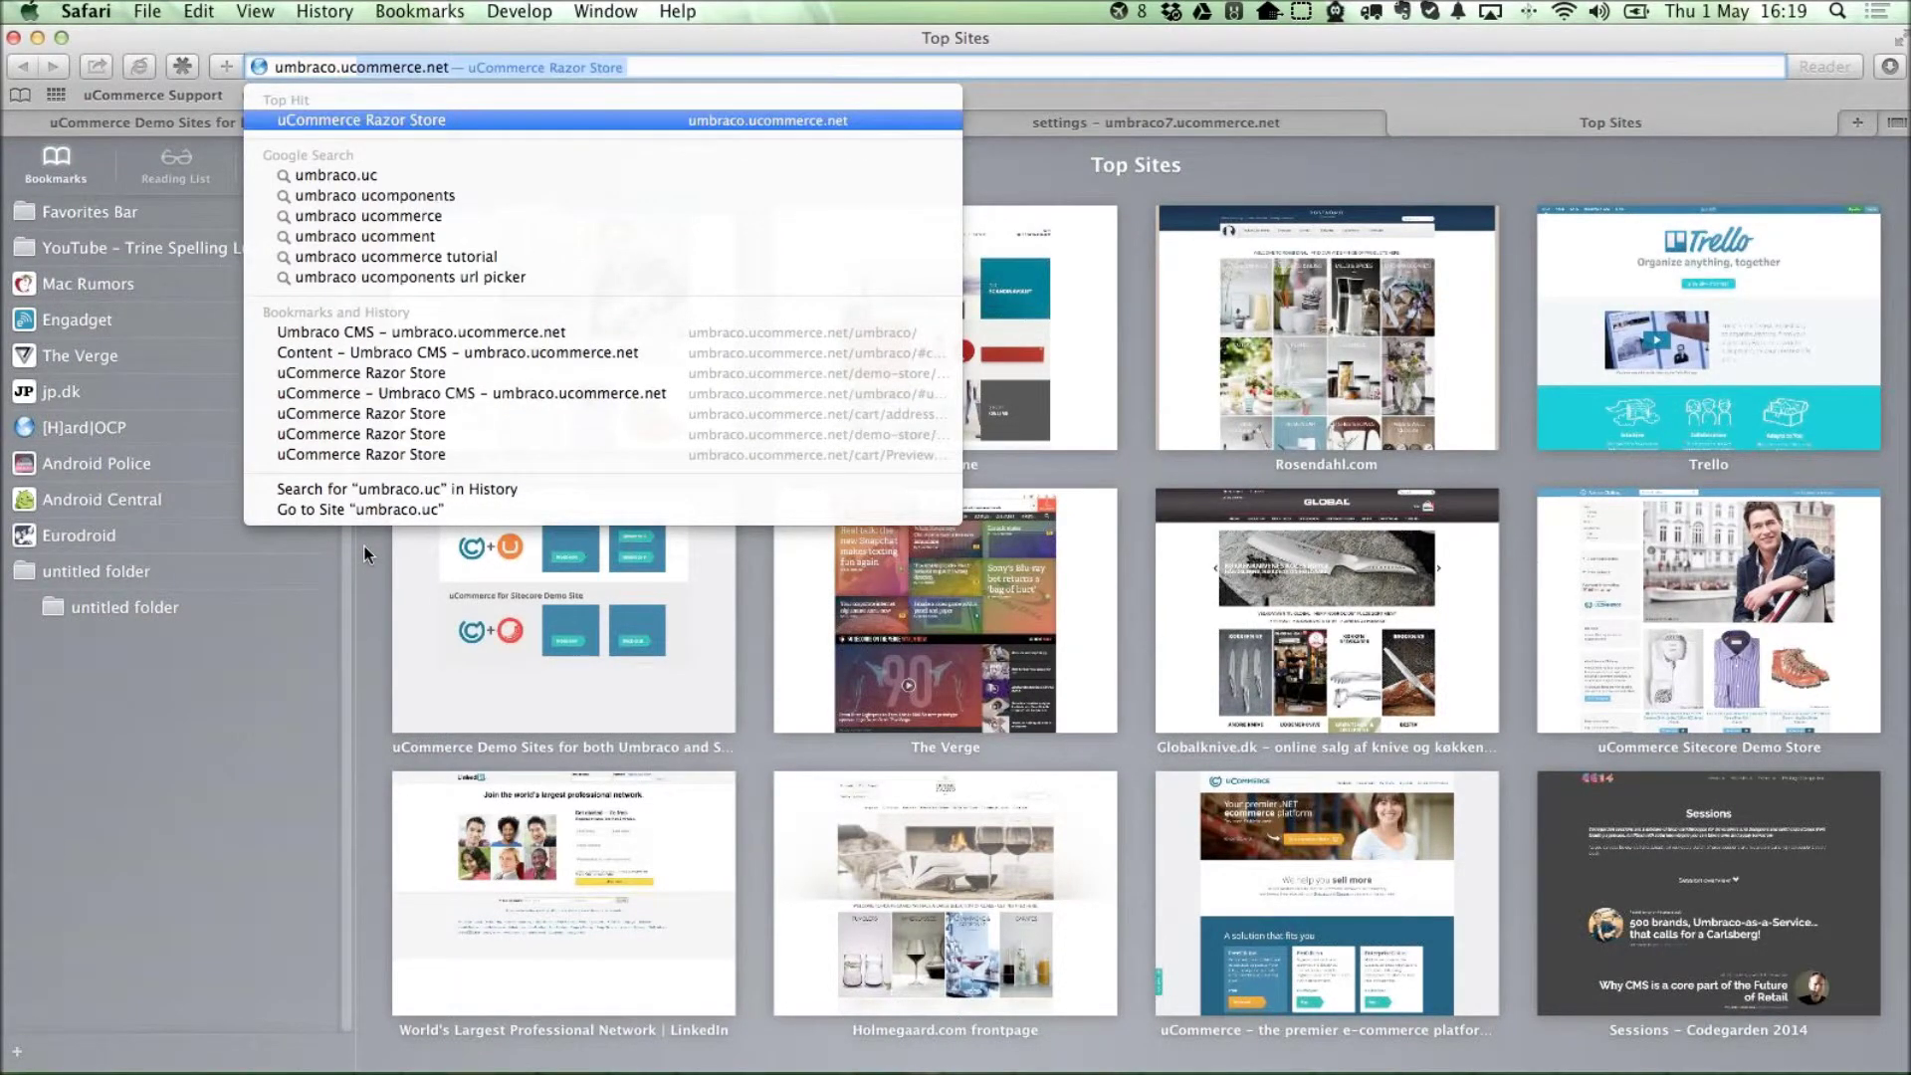
pyautogui.press('Right')
pyautogui.write('ucommerc')
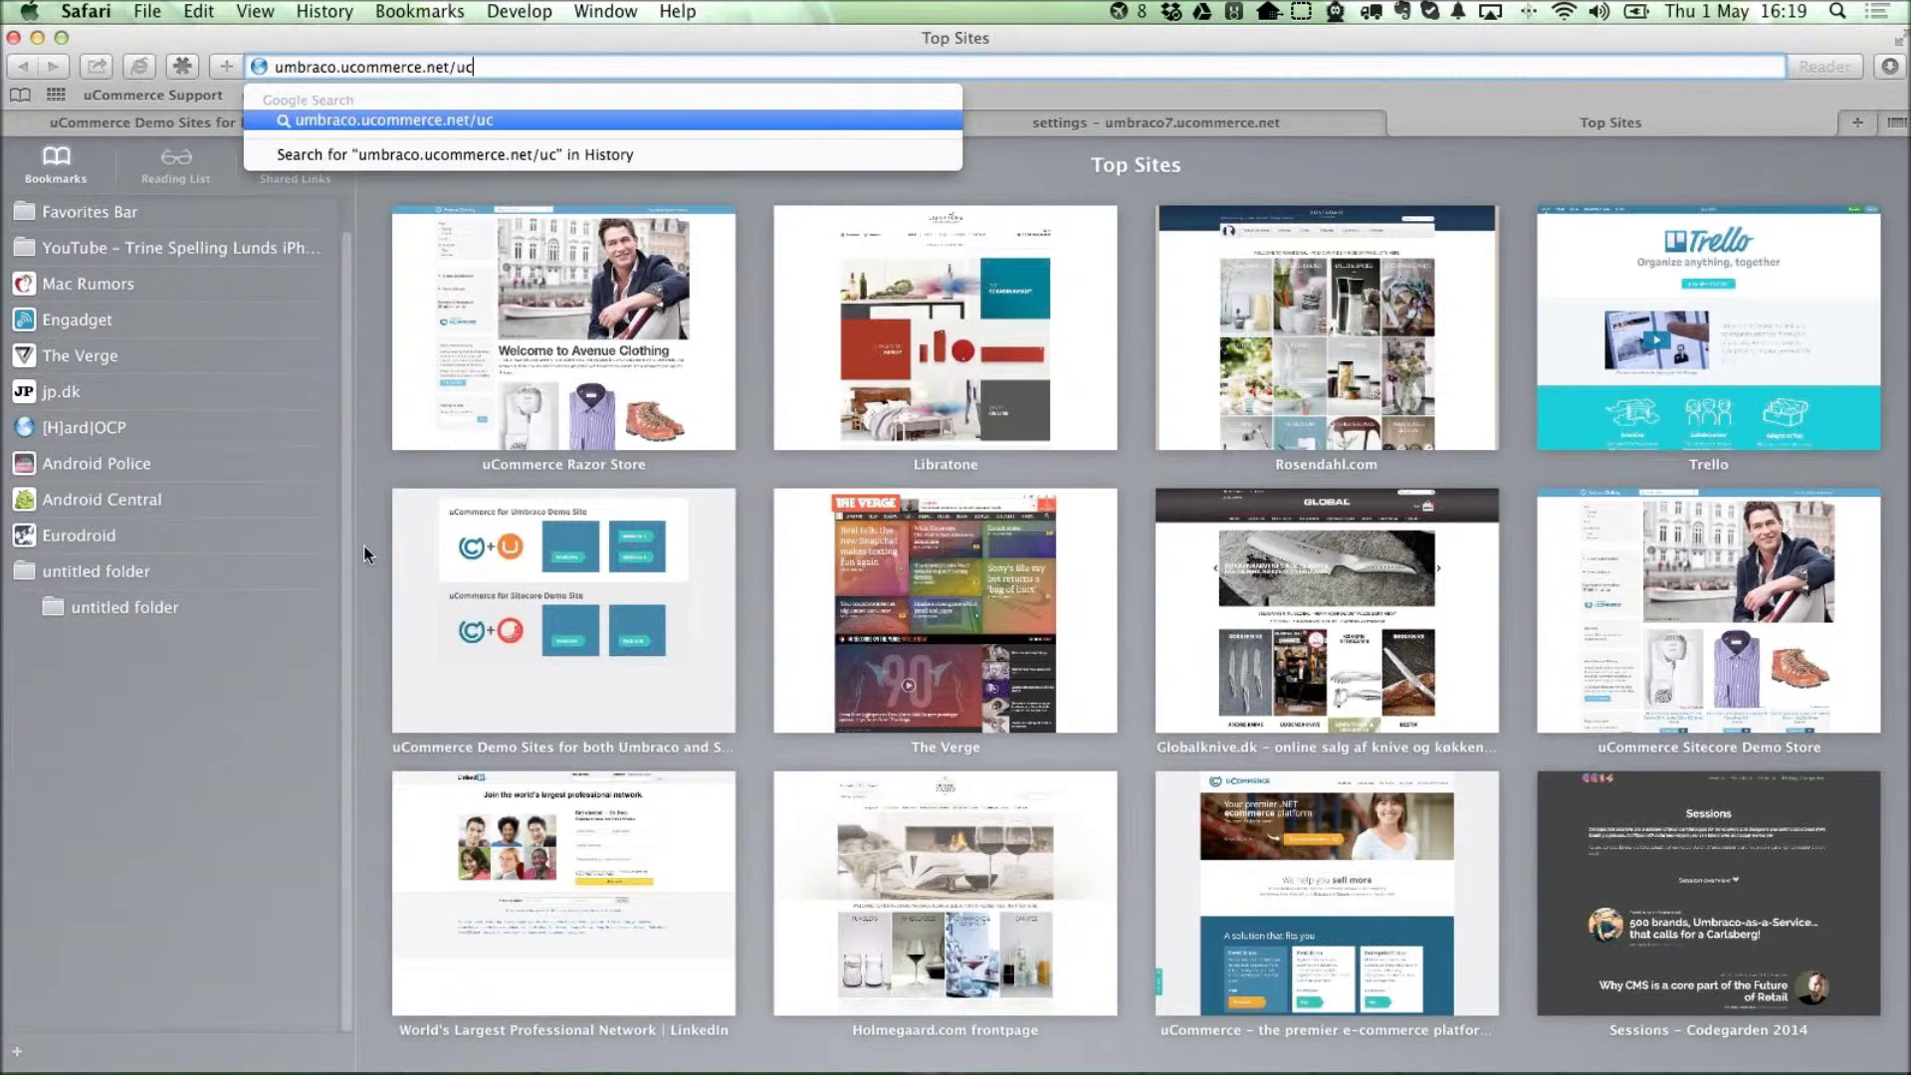
pyautogui.hotkey('alt', 'shift', 'Left')
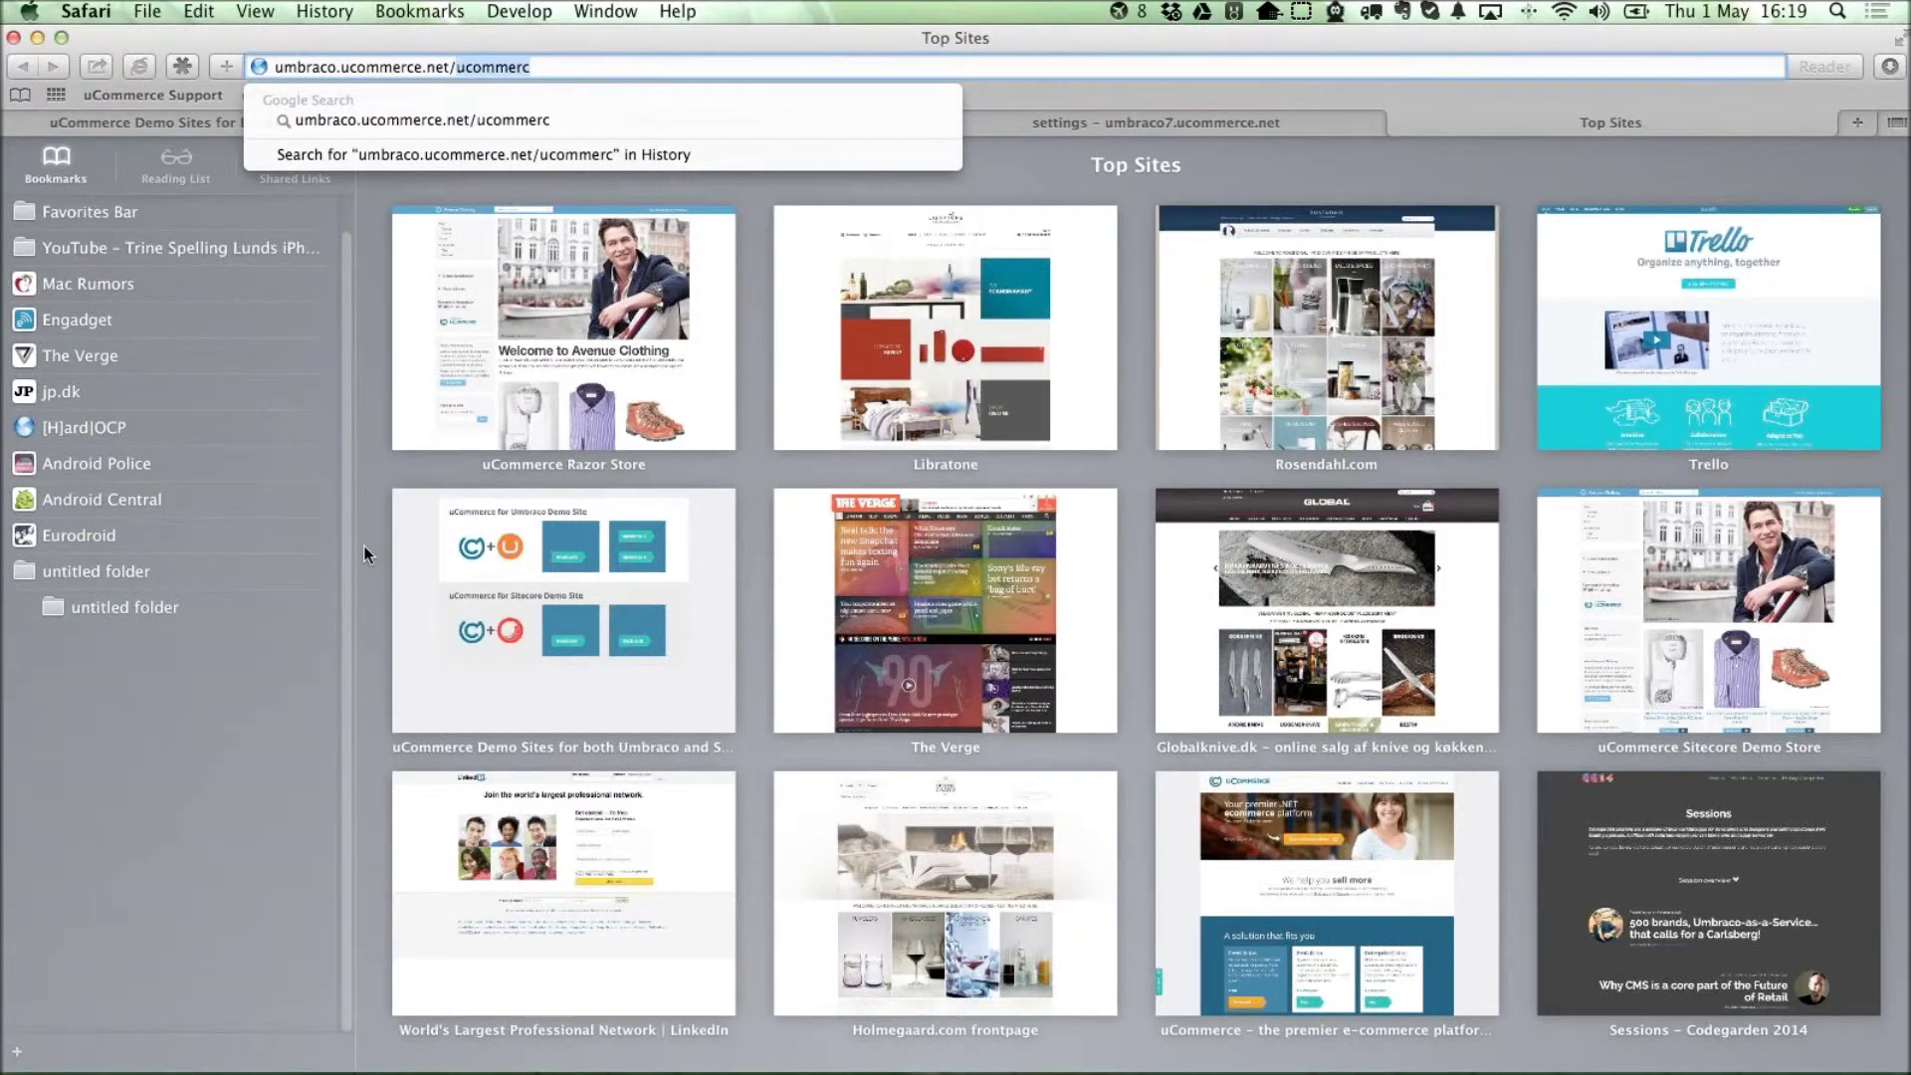
pyautogui.write('umbraco/')
pyautogui.press('Return')
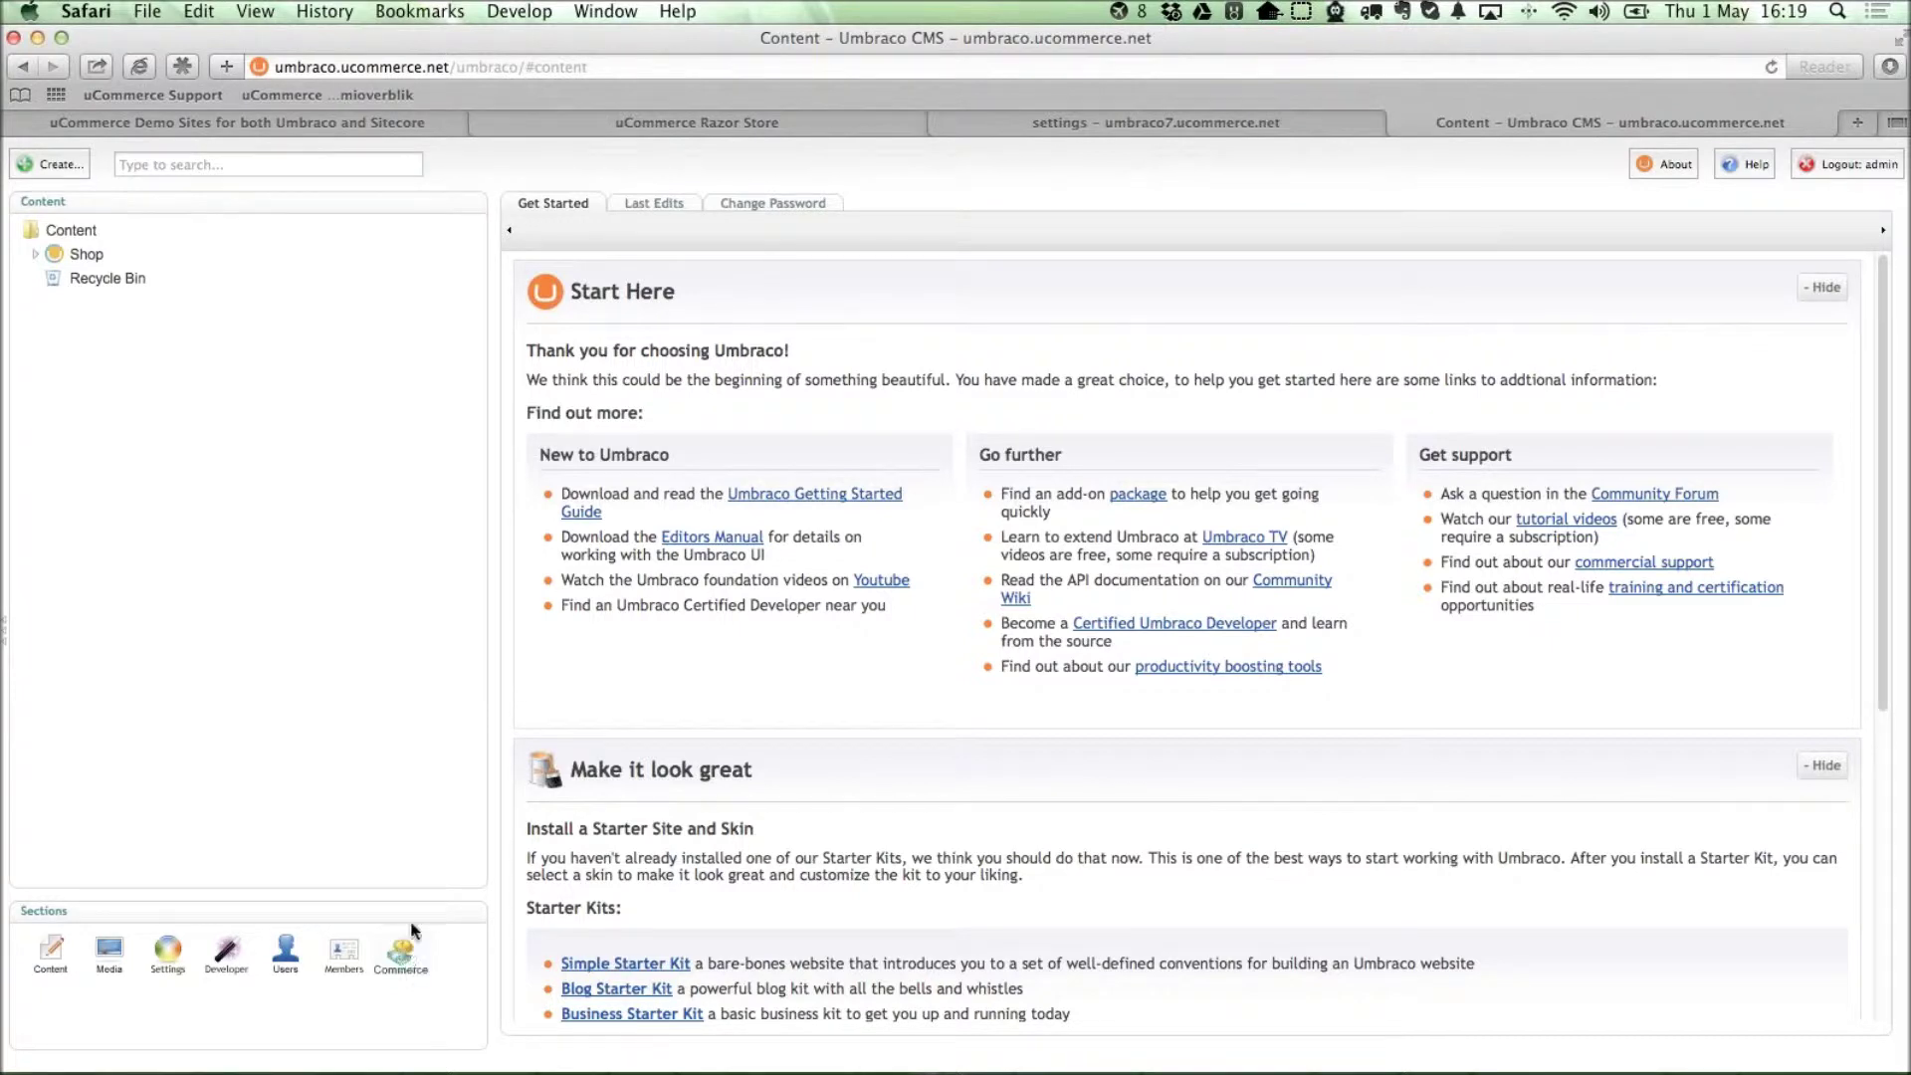
# Expand the avenue-clothing.com store, order status folders, Marketing, Analytics and Settings in the uCommerce tree.
pyautogui.click(60, 255)
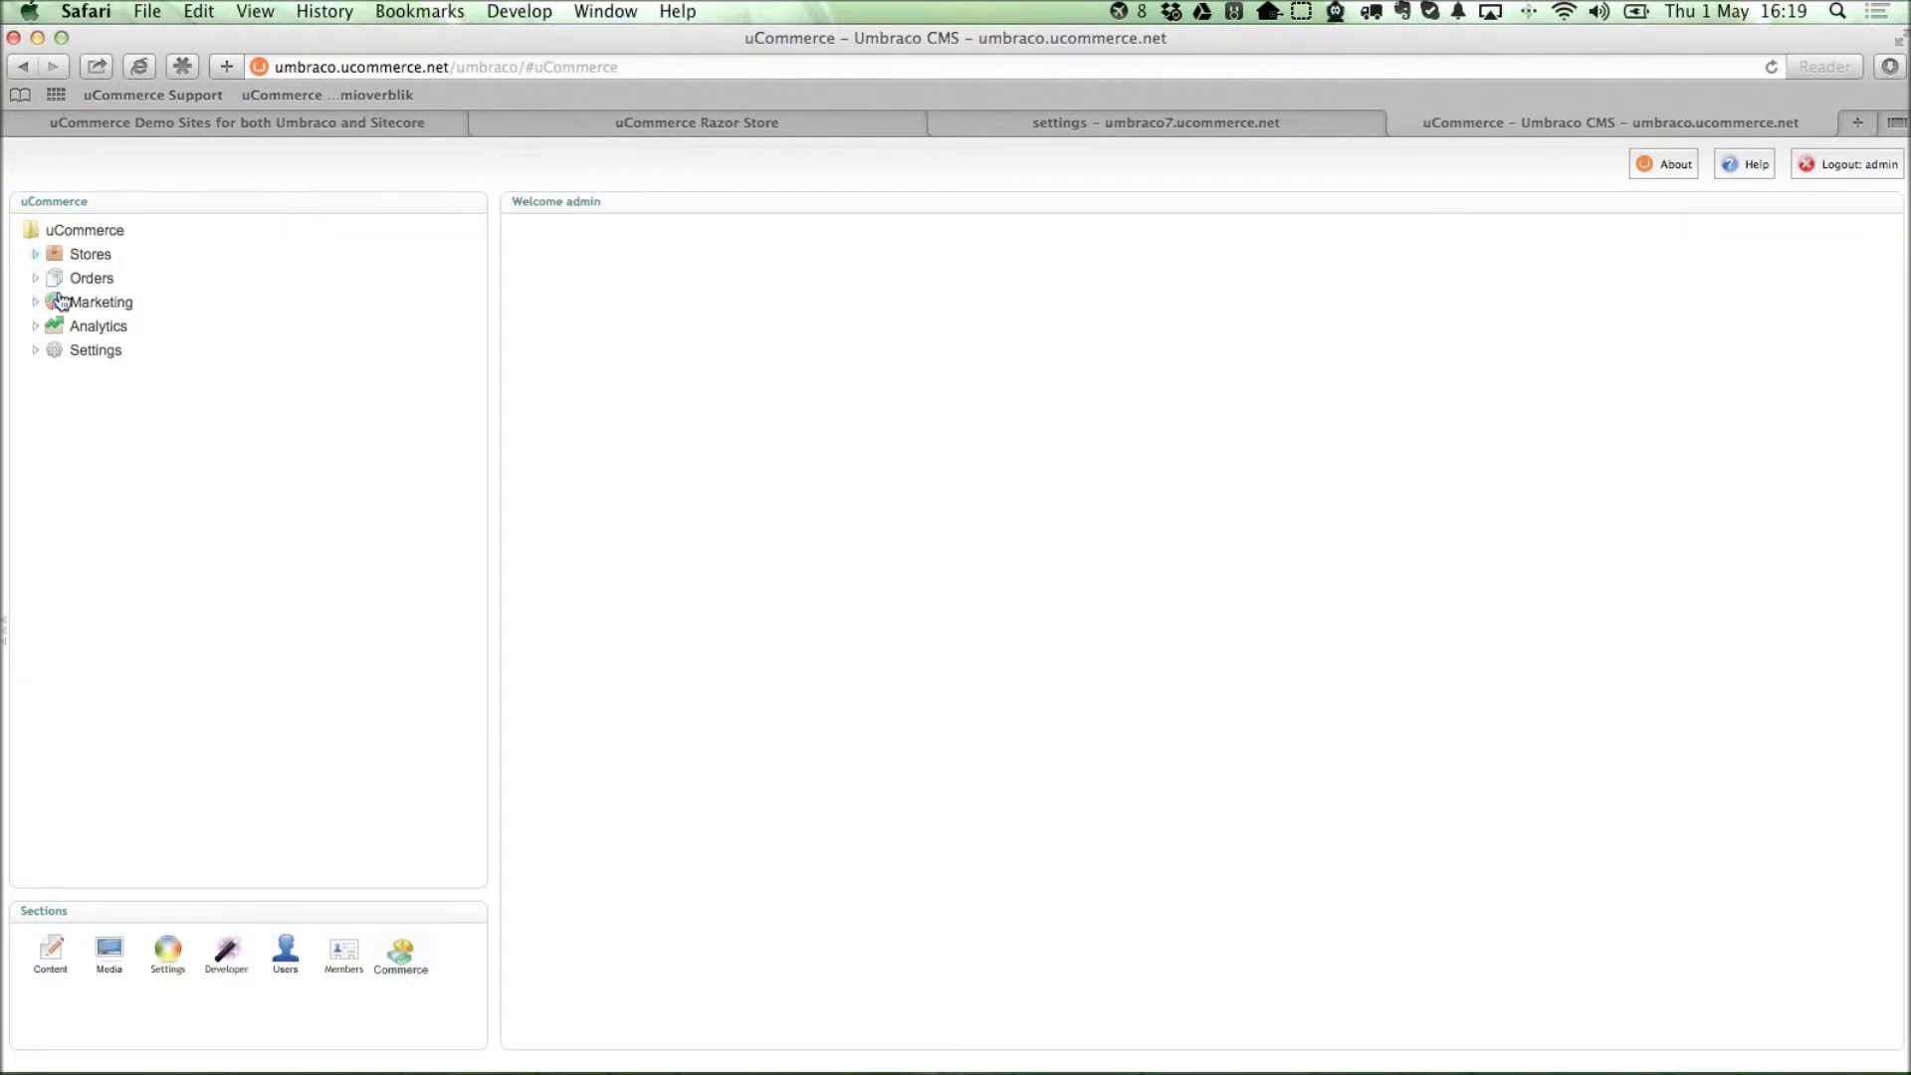
pyautogui.click(121, 277)
pyautogui.click(57, 278)
pyautogui.click(56, 301)
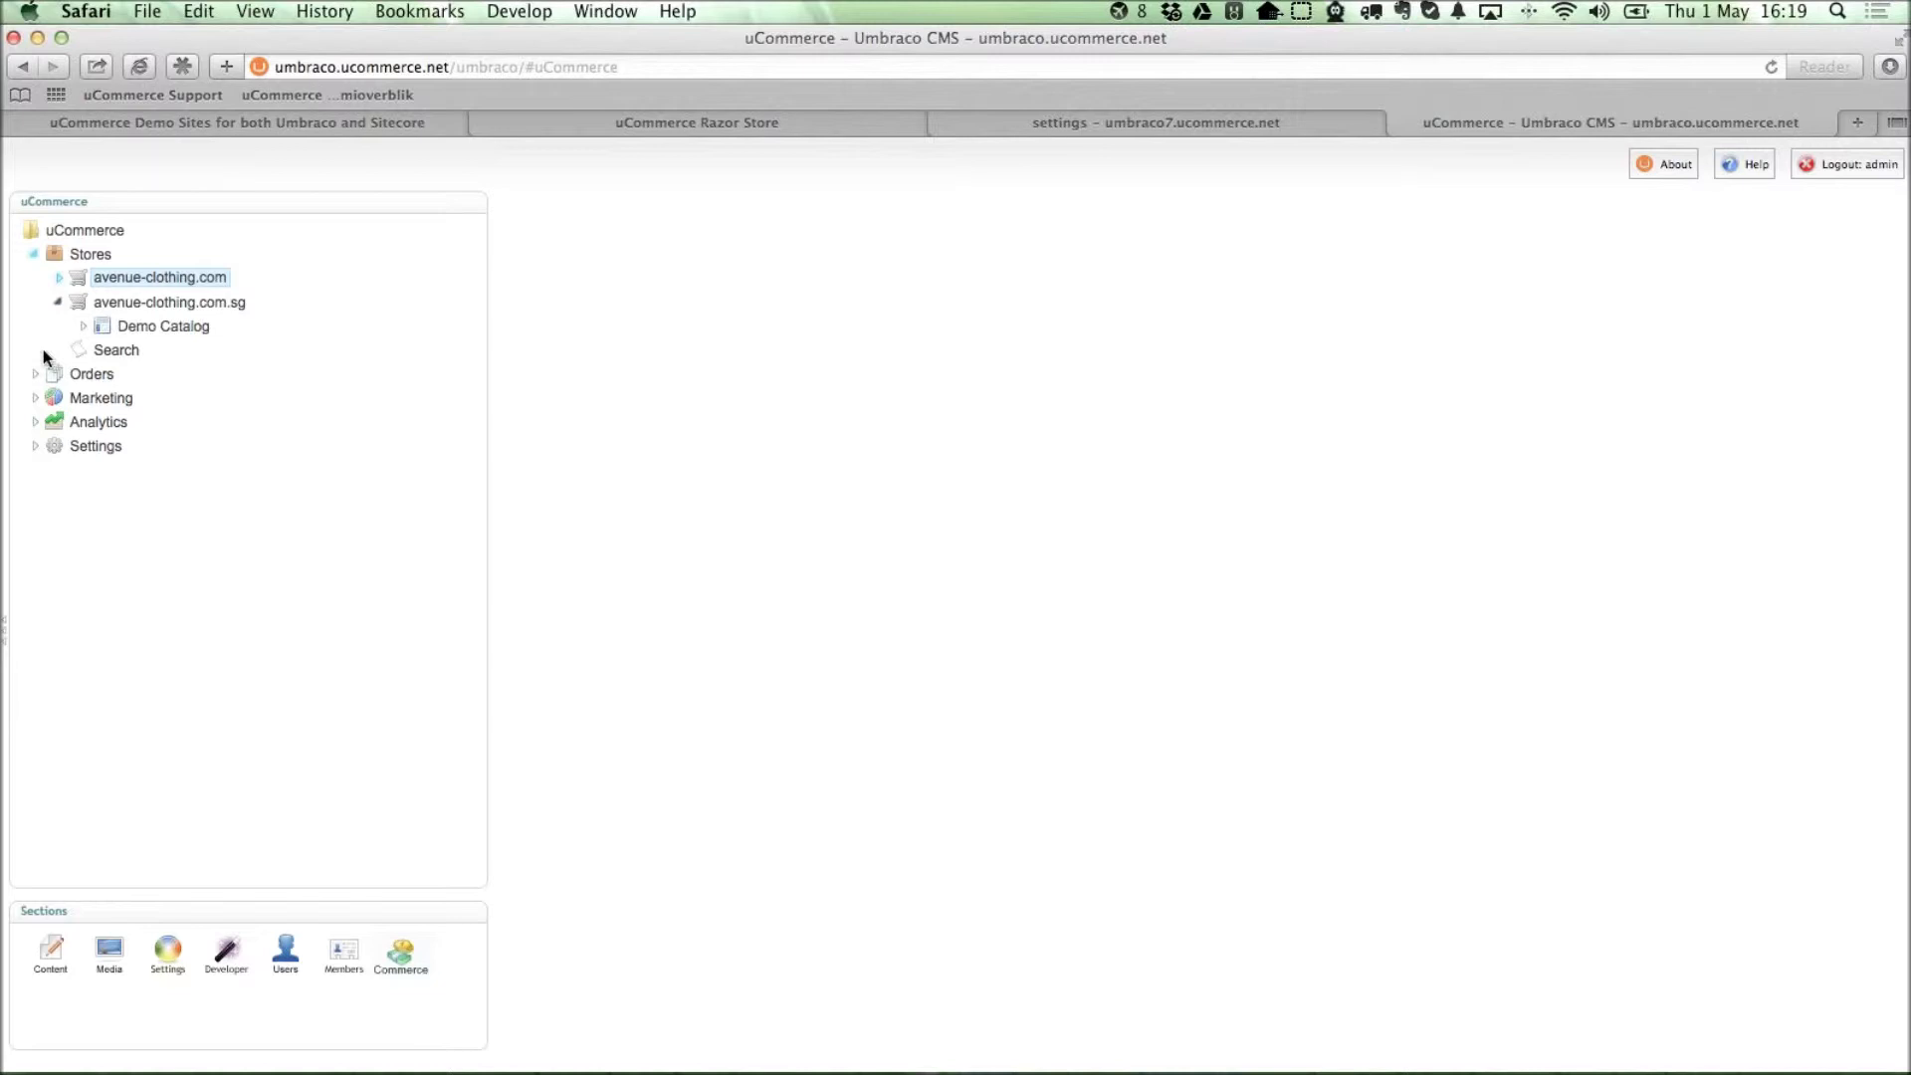
pyautogui.click(36, 398)
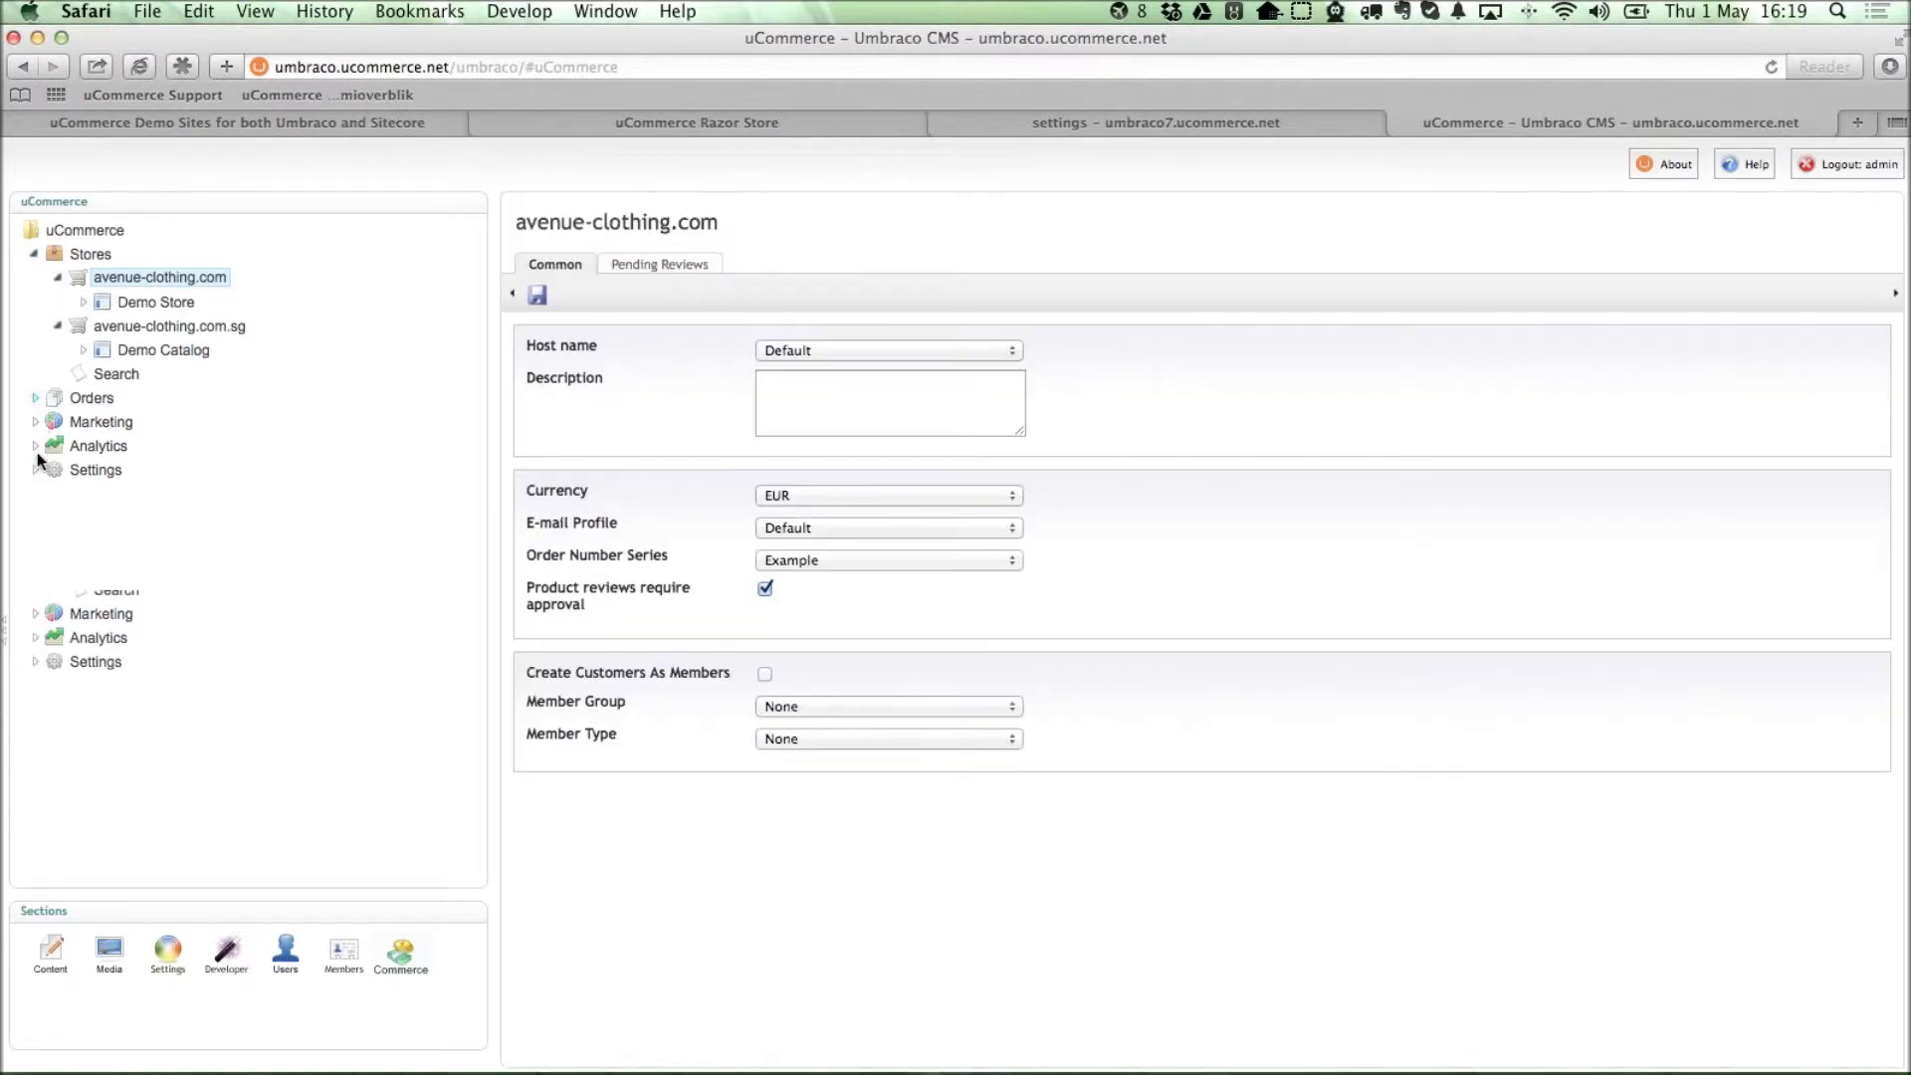
pyautogui.click(35, 662)
pyautogui.click(35, 614)
pyautogui.click(35, 661)
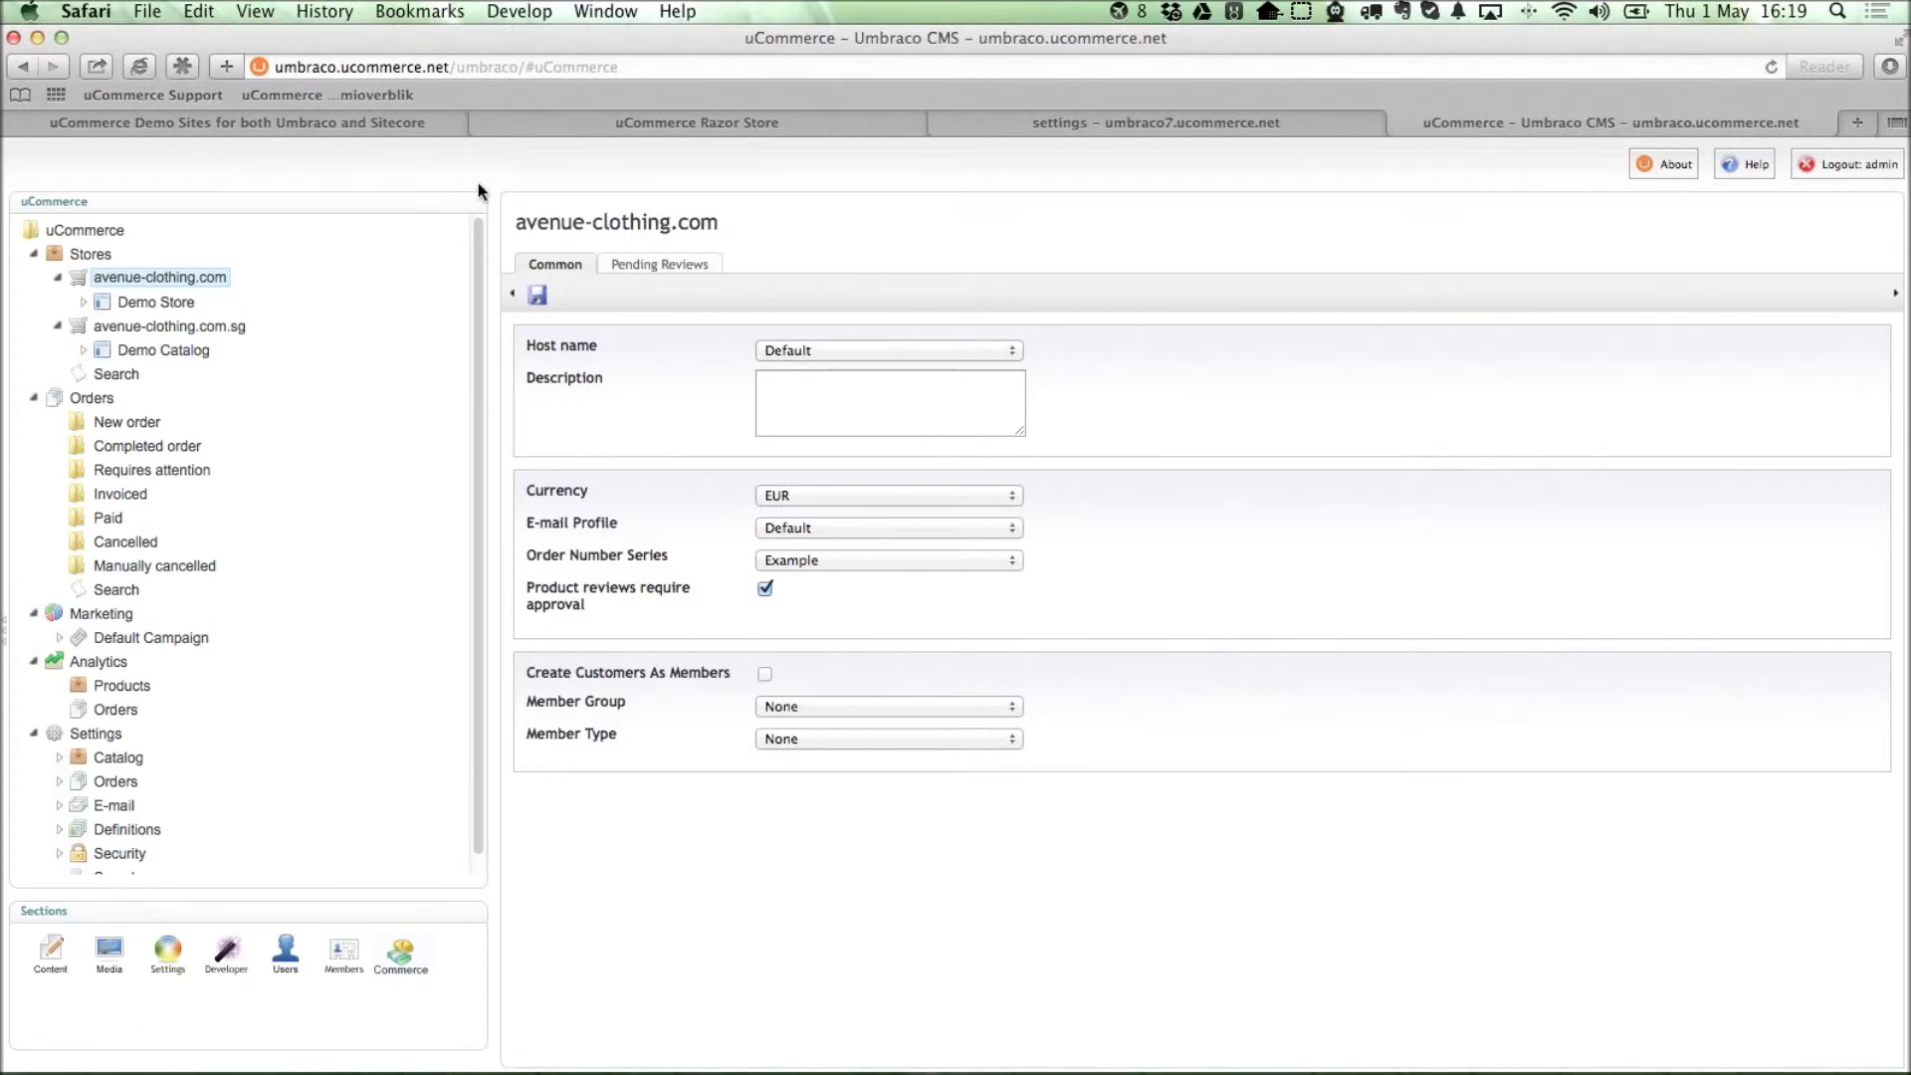
# Test-edit the store title, restore it to 'Demo Store', and expand Shop > Catalog in Content.
pyautogui.click(806, 223)
pyautogui.click(837, 229)
pyautogui.write('123123')
pyautogui.tripleClick(713, 213)
pyautogui.write('Demo Store')
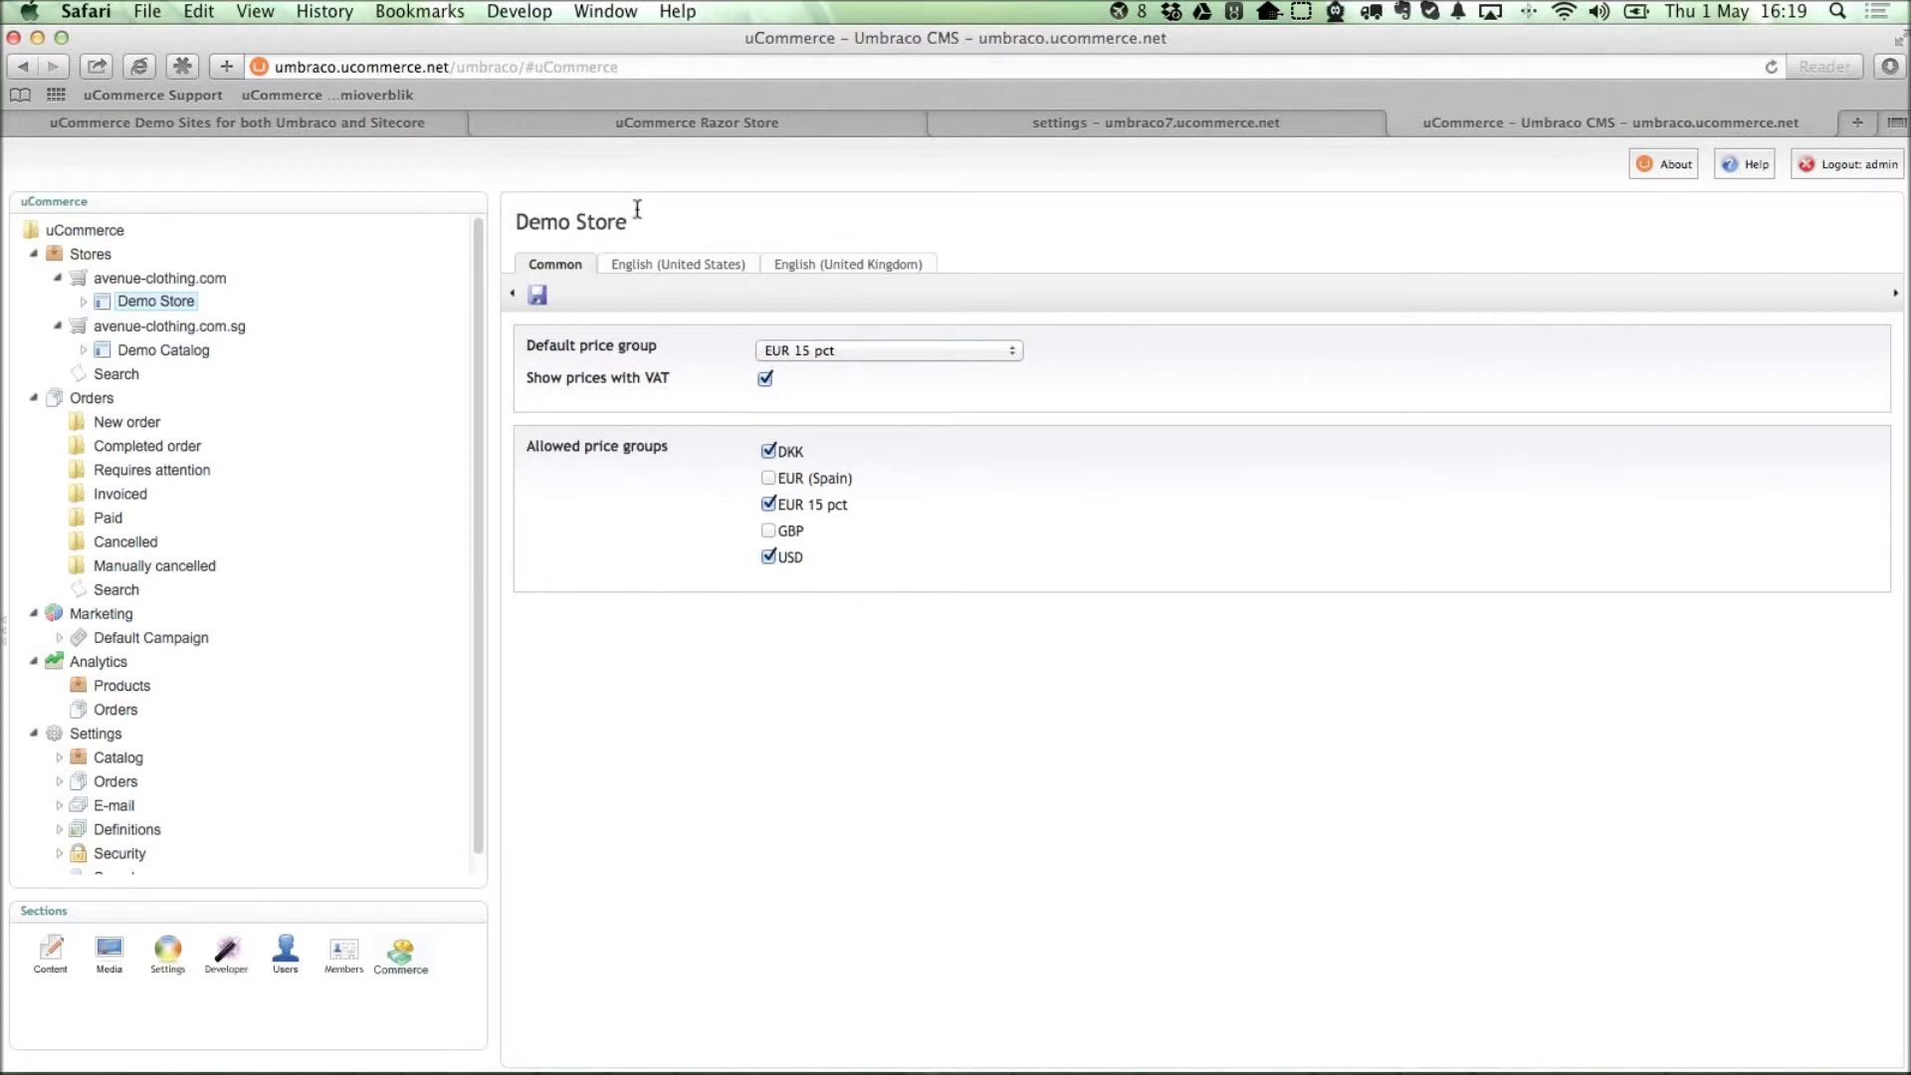
pyautogui.click(35, 255)
pyautogui.click(59, 279)
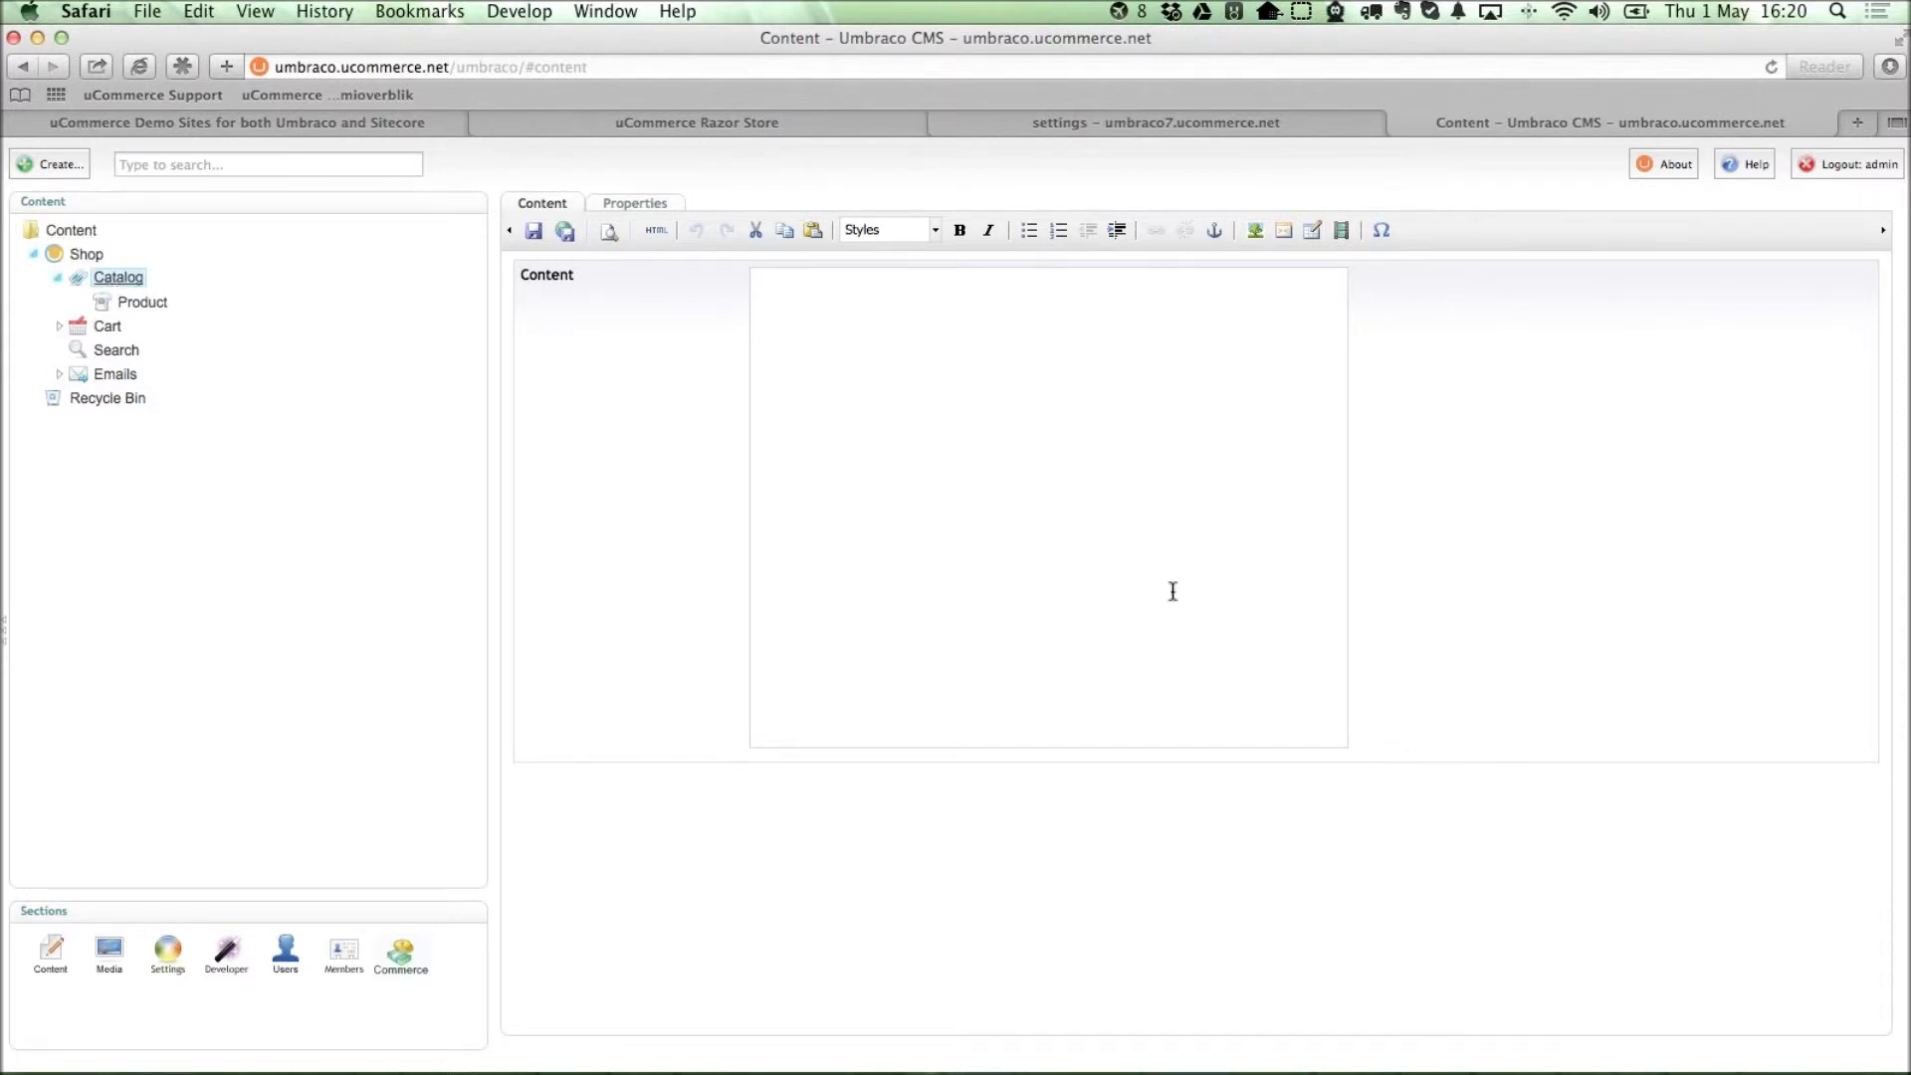
# Expand Stores > avenue-clothing.com > Demo Store > Tops in the uCommerce section.
pyautogui.click(402, 950)
pyautogui.click(32, 255)
pyautogui.click(58, 278)
pyautogui.click(82, 302)
pyautogui.click(107, 326)
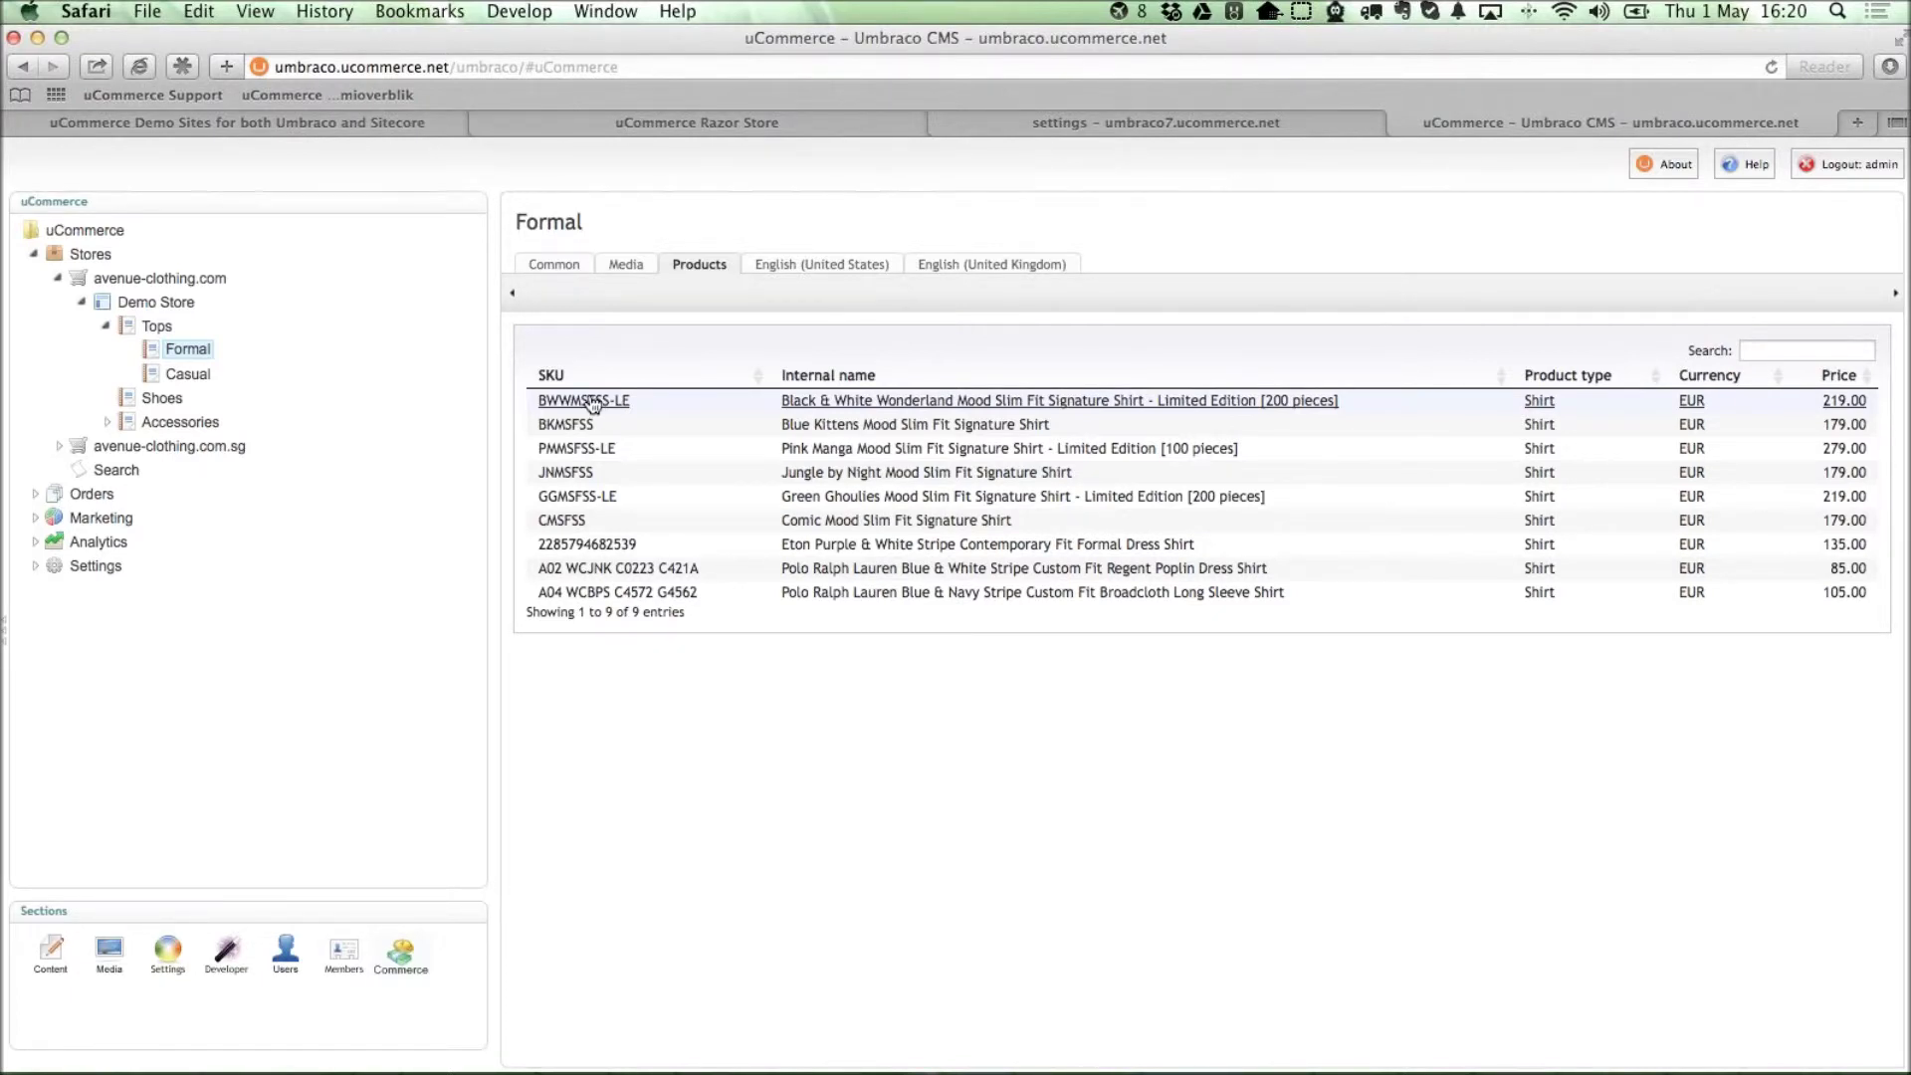
# Inspect the Black & White Wonderland shirt's details, then view the Tops category's empty product list.
pyautogui.click(593, 401)
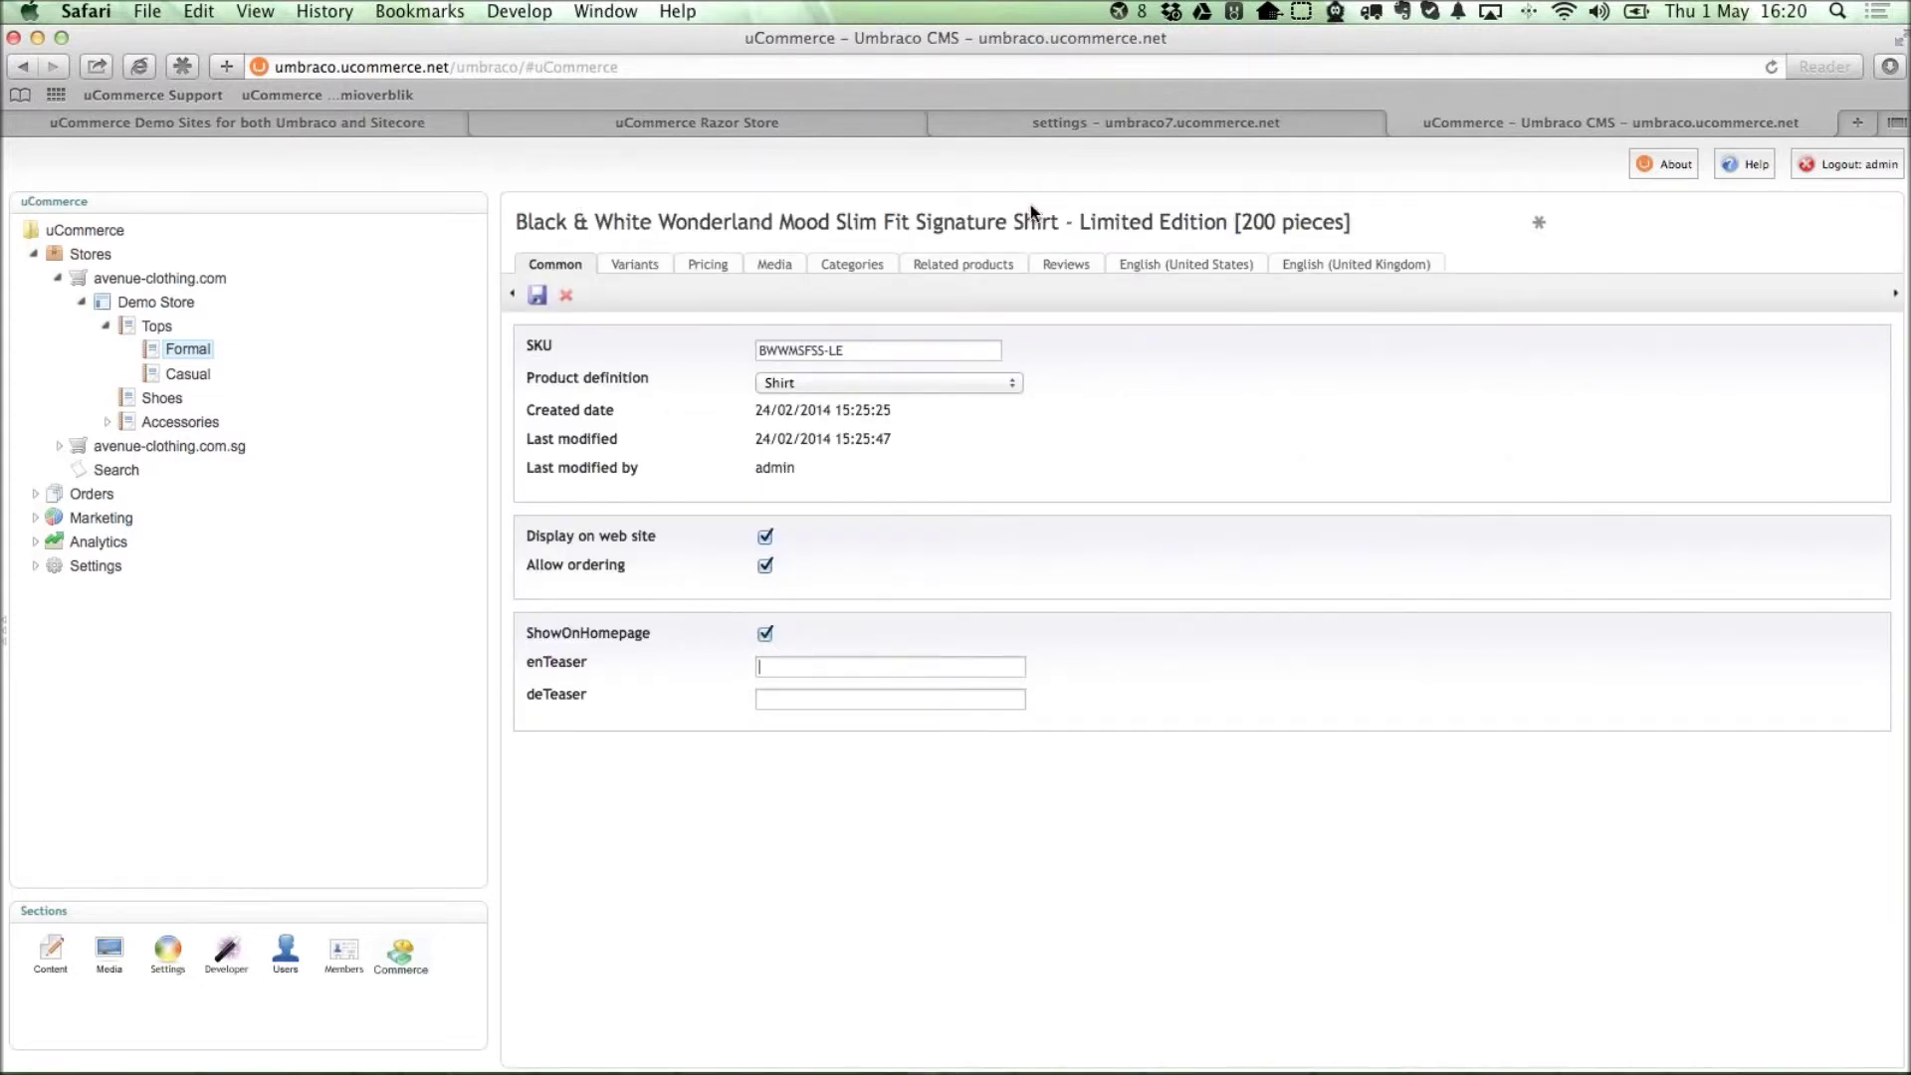
pyautogui.tripleClick(962, 221)
pyautogui.click(126, 329)
pyautogui.click(106, 325)
pyautogui.press('super+Tab')
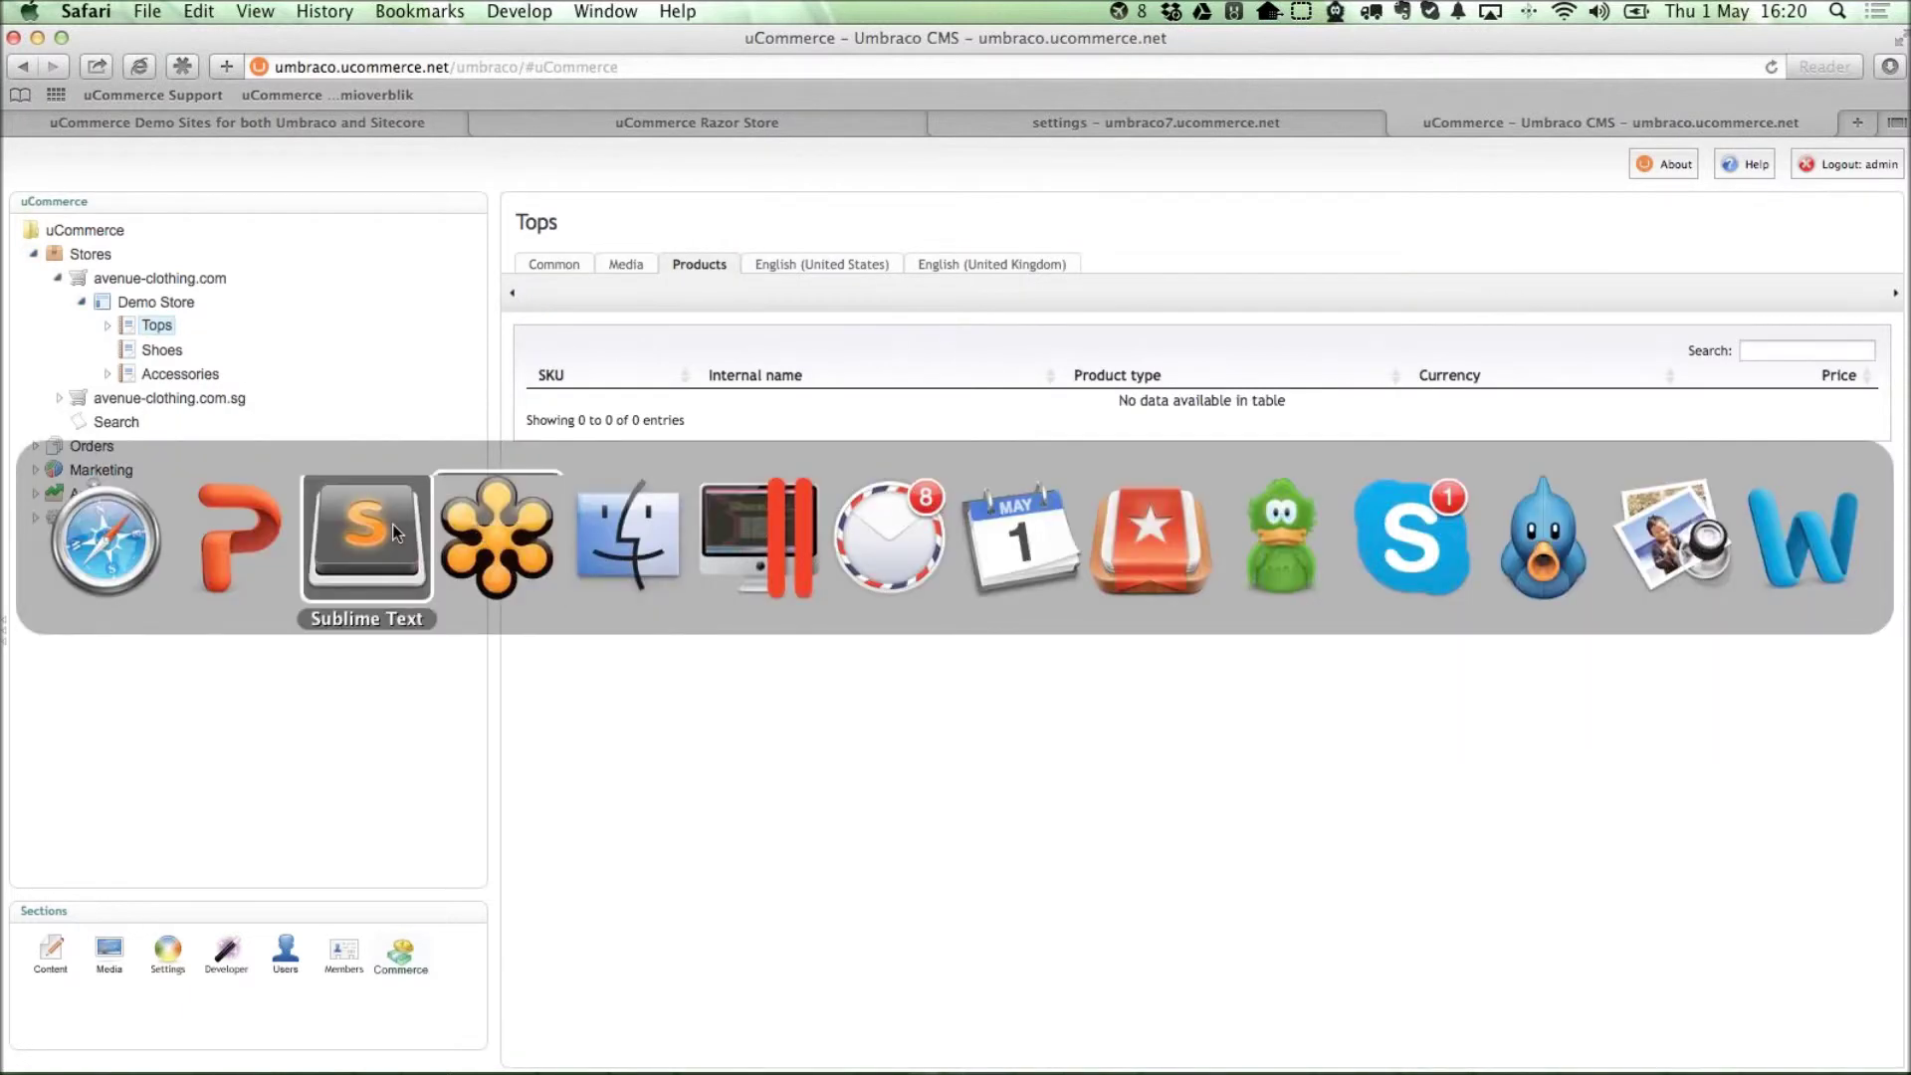
# Go to PowerPoint and run the slide show from Framework First to the UCOMMERCE BUDDY slide.
pyautogui.click(393, 524)
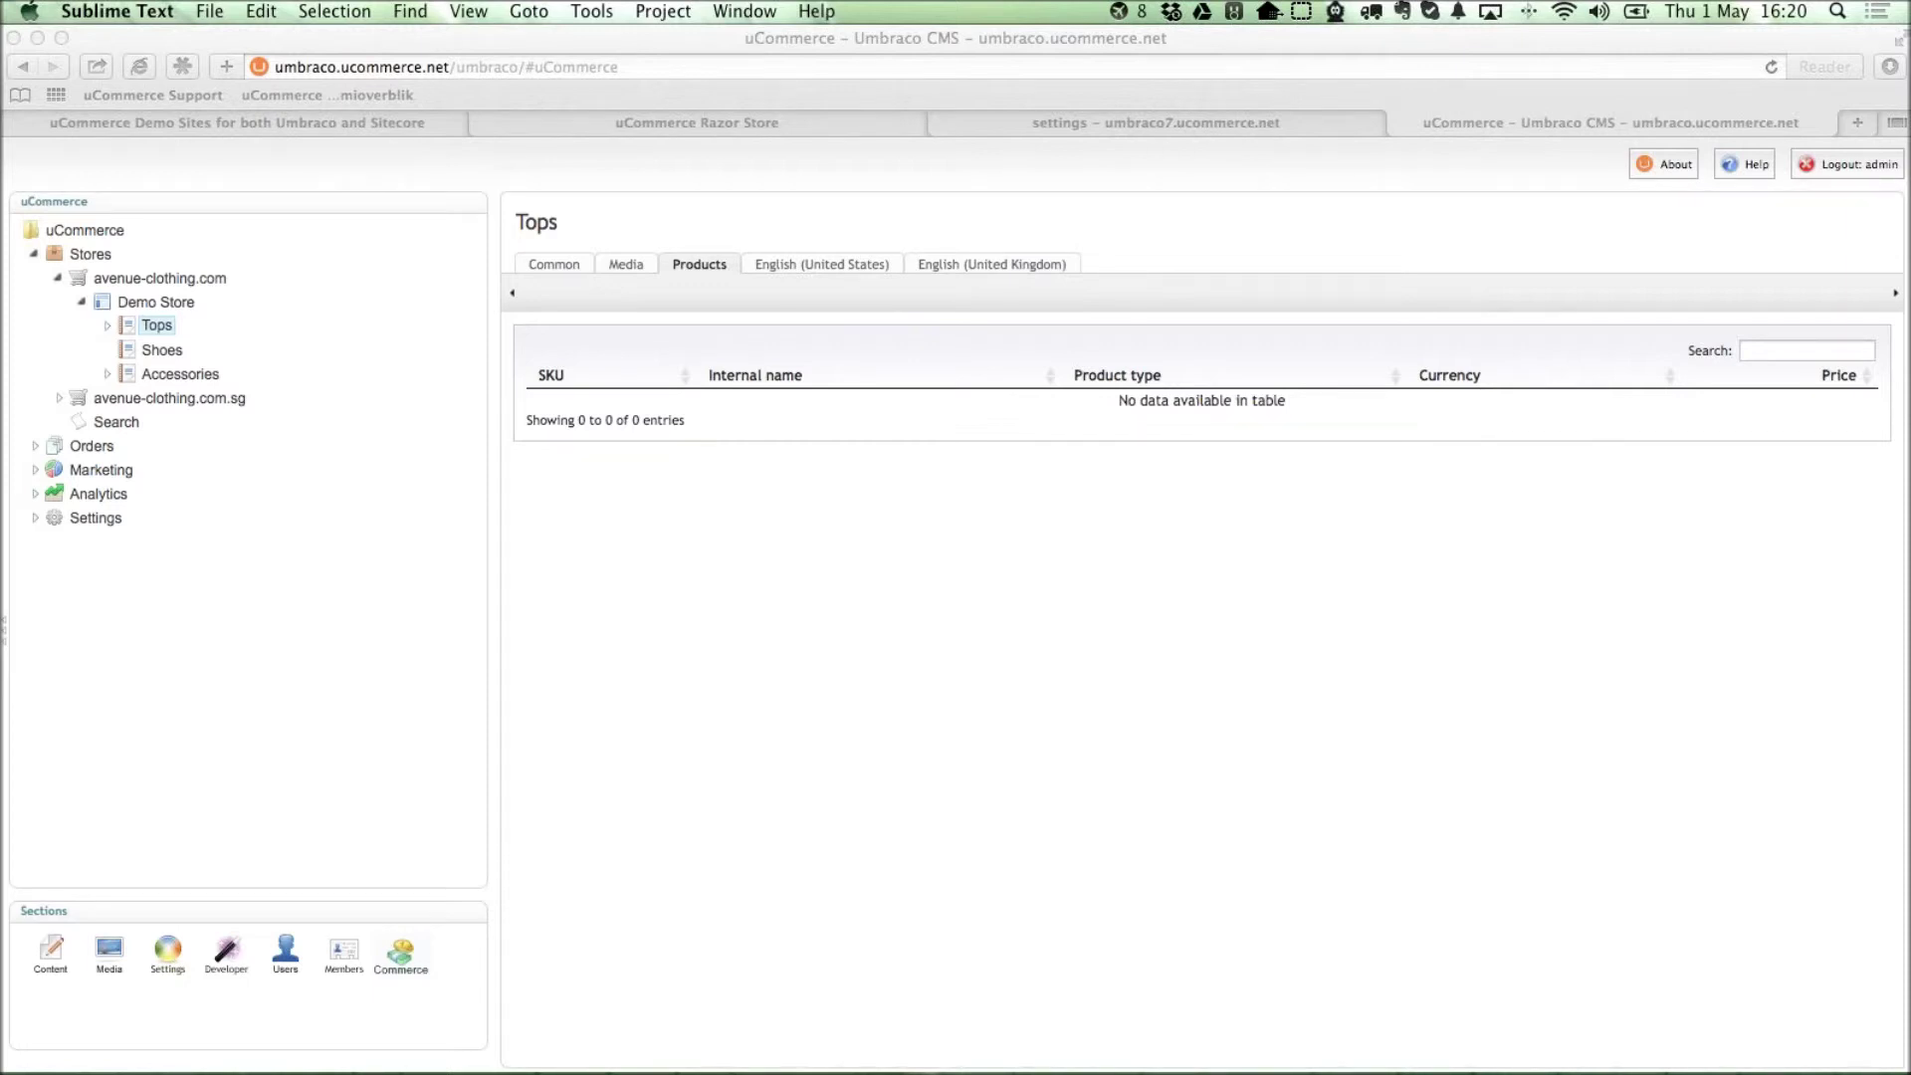
pyautogui.click(1178, 582)
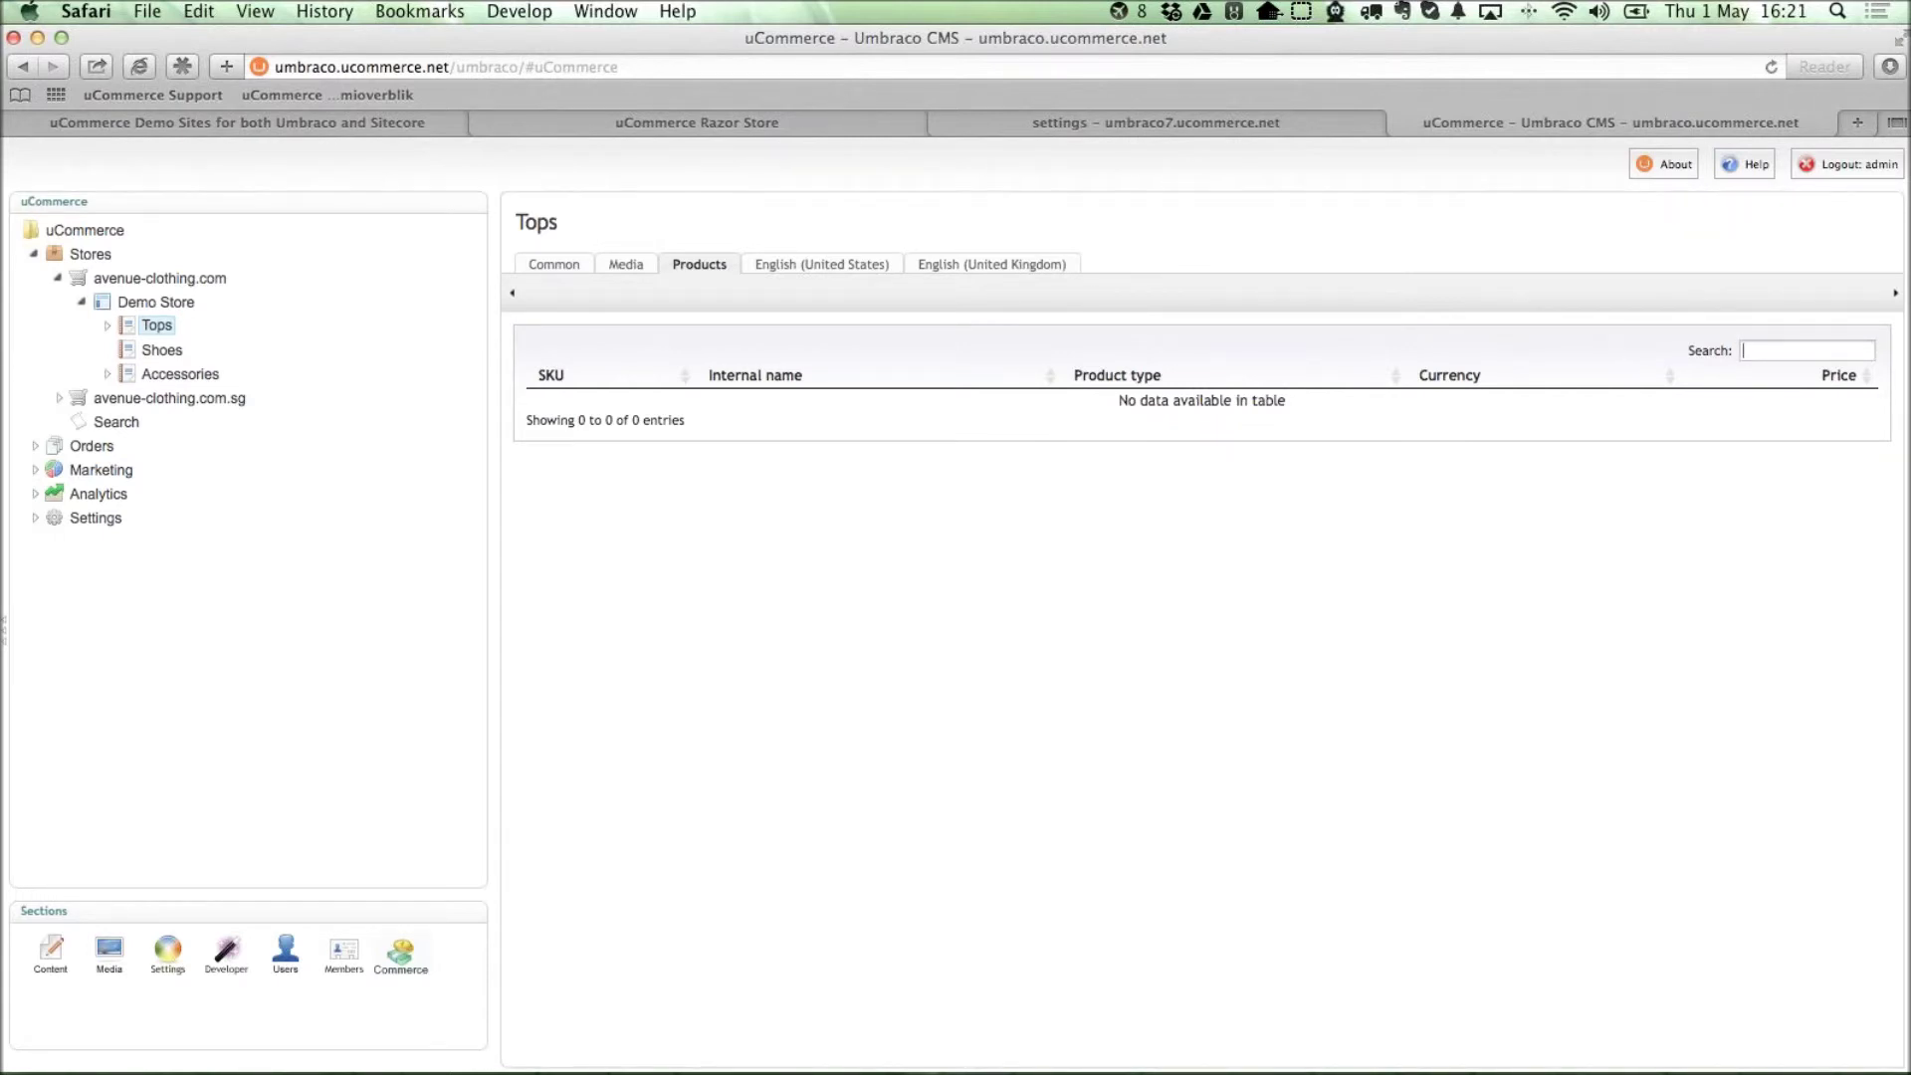
pyautogui.press('super+Tab')
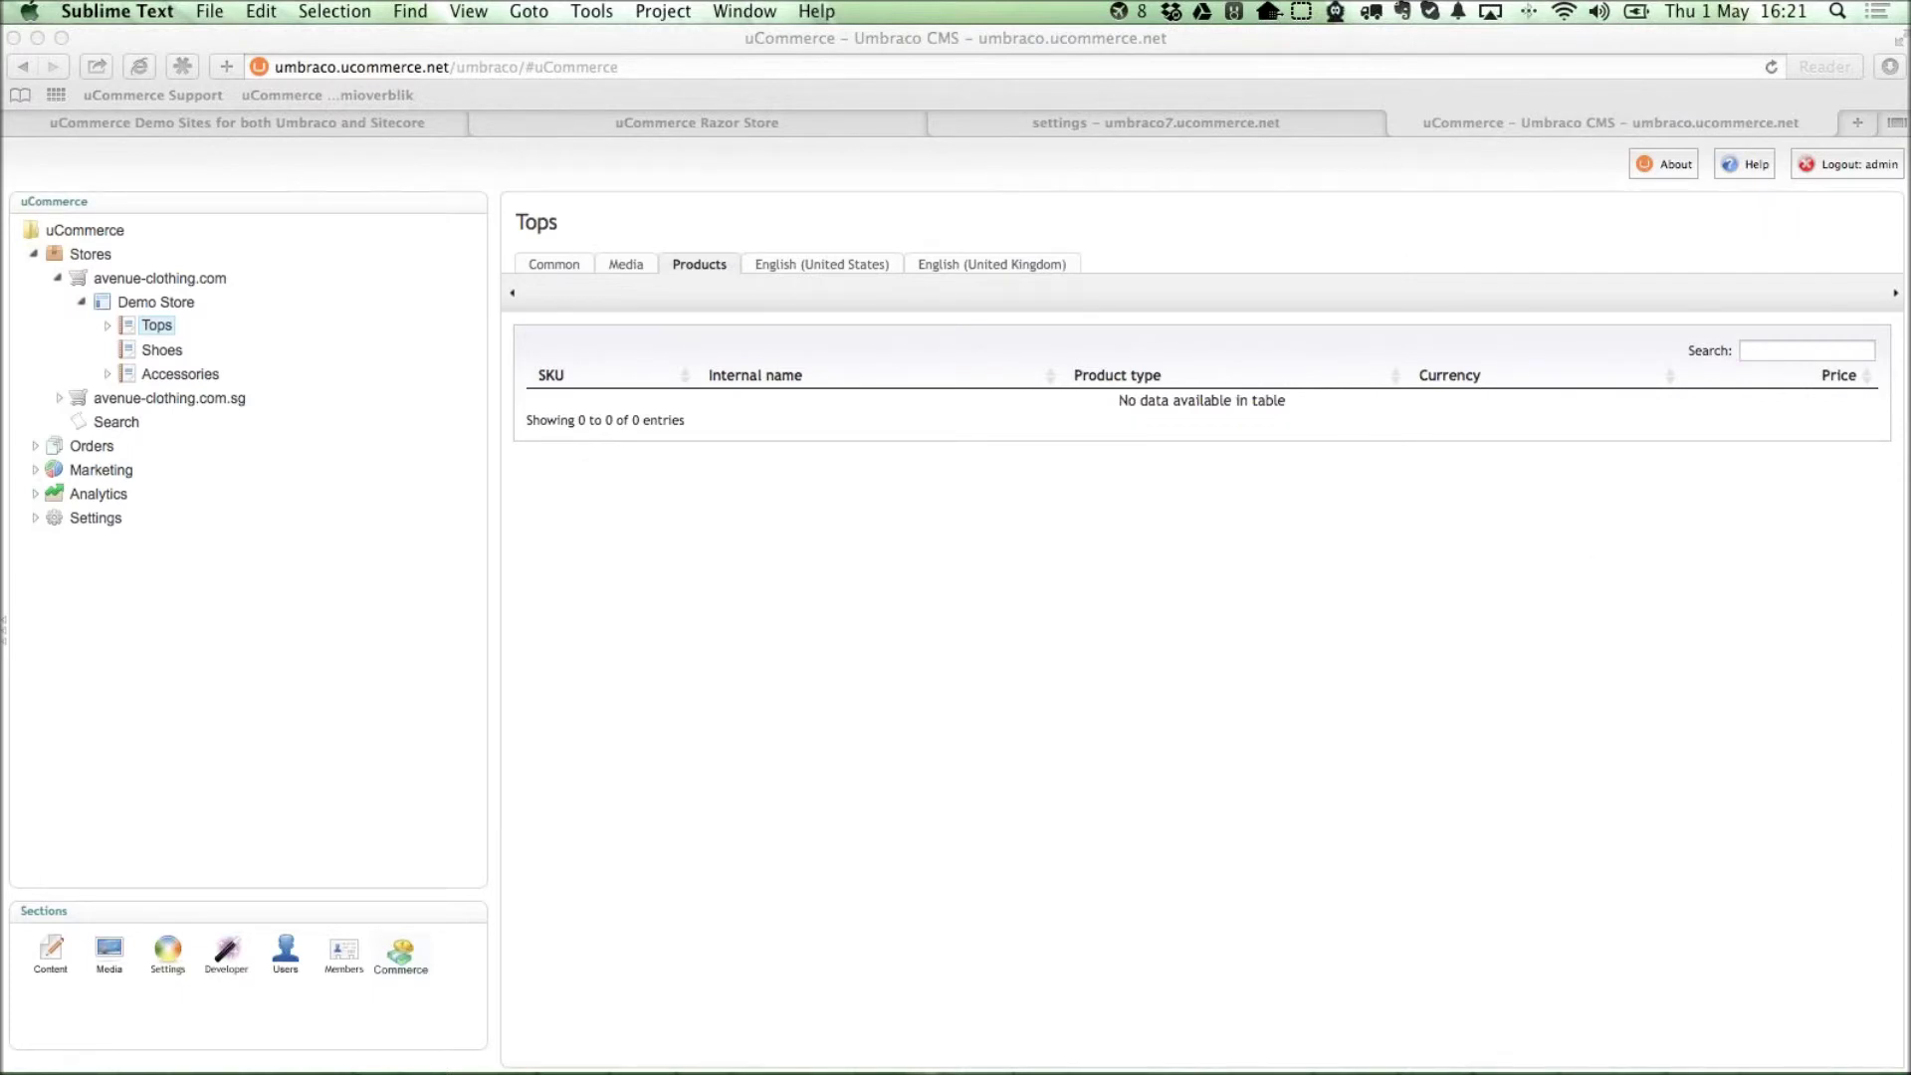
pyautogui.press('super+Tab')
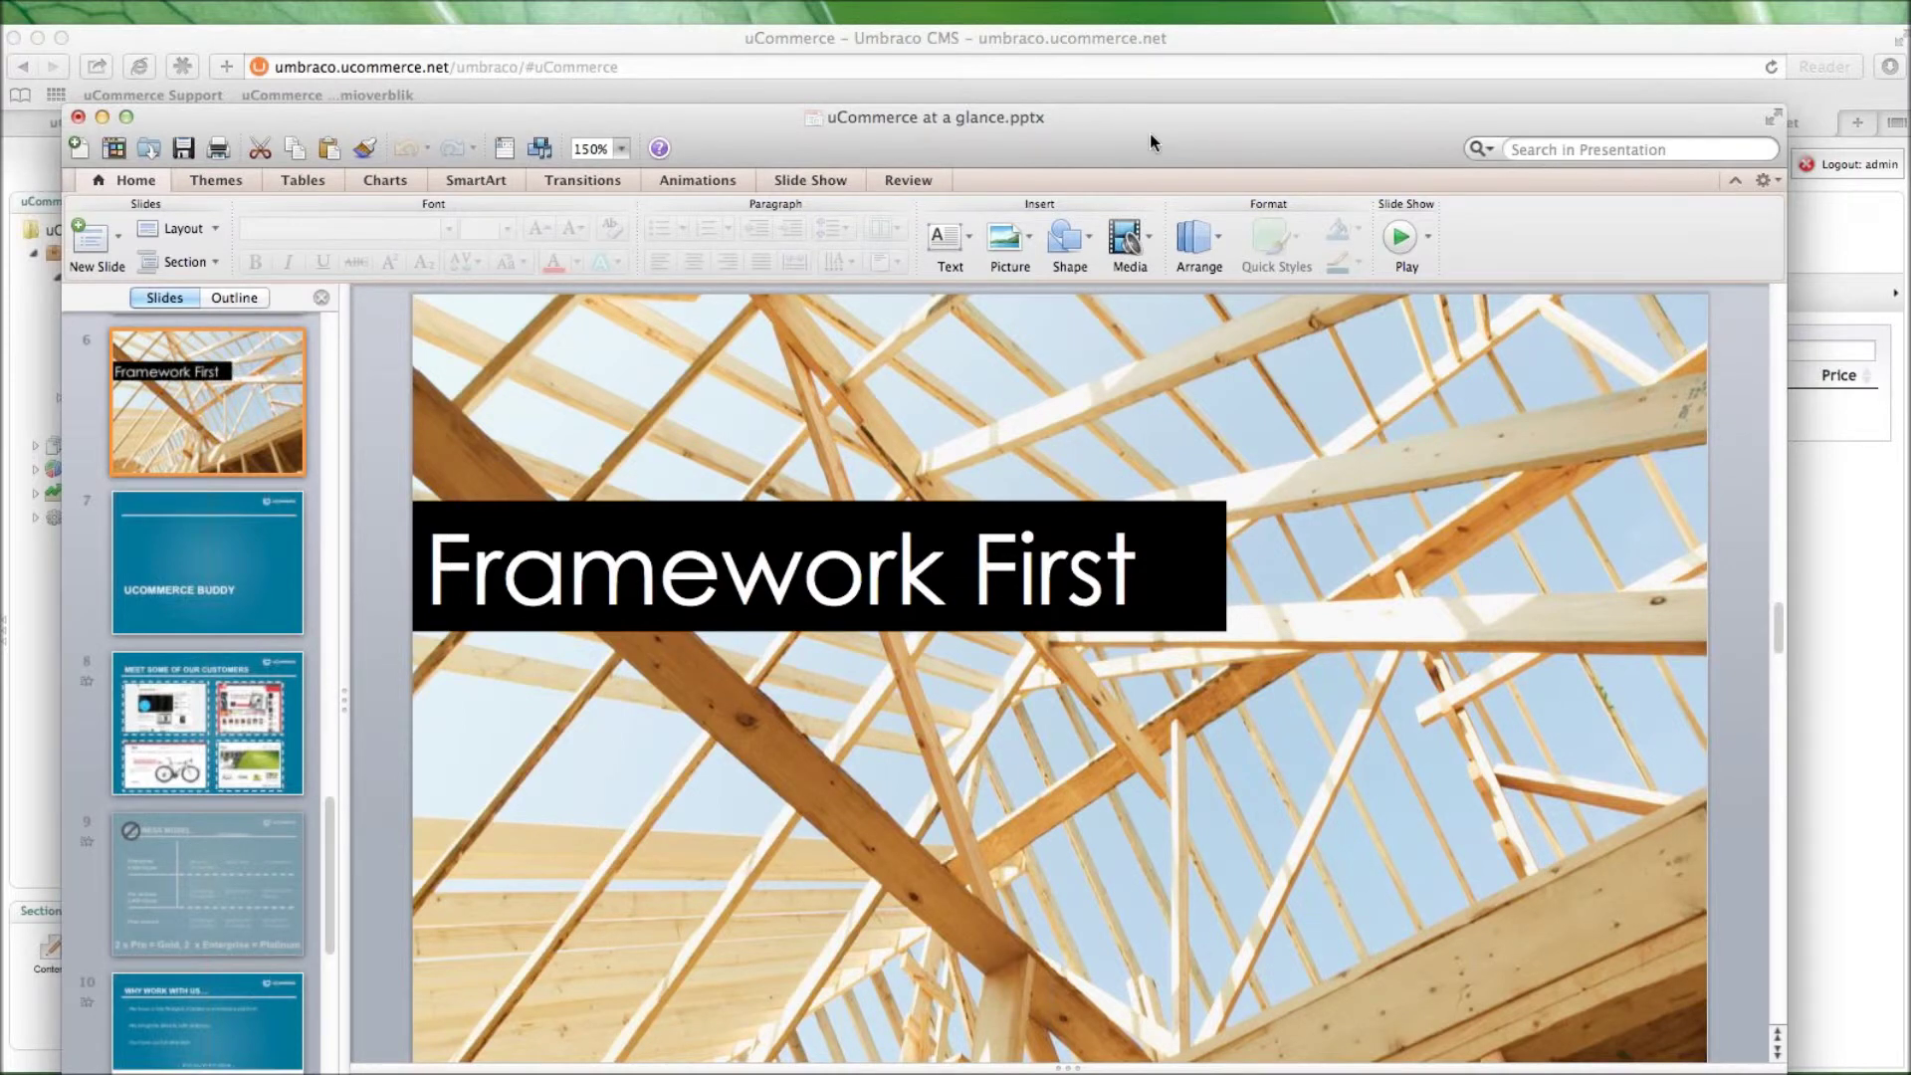
pyautogui.press('super+Return')
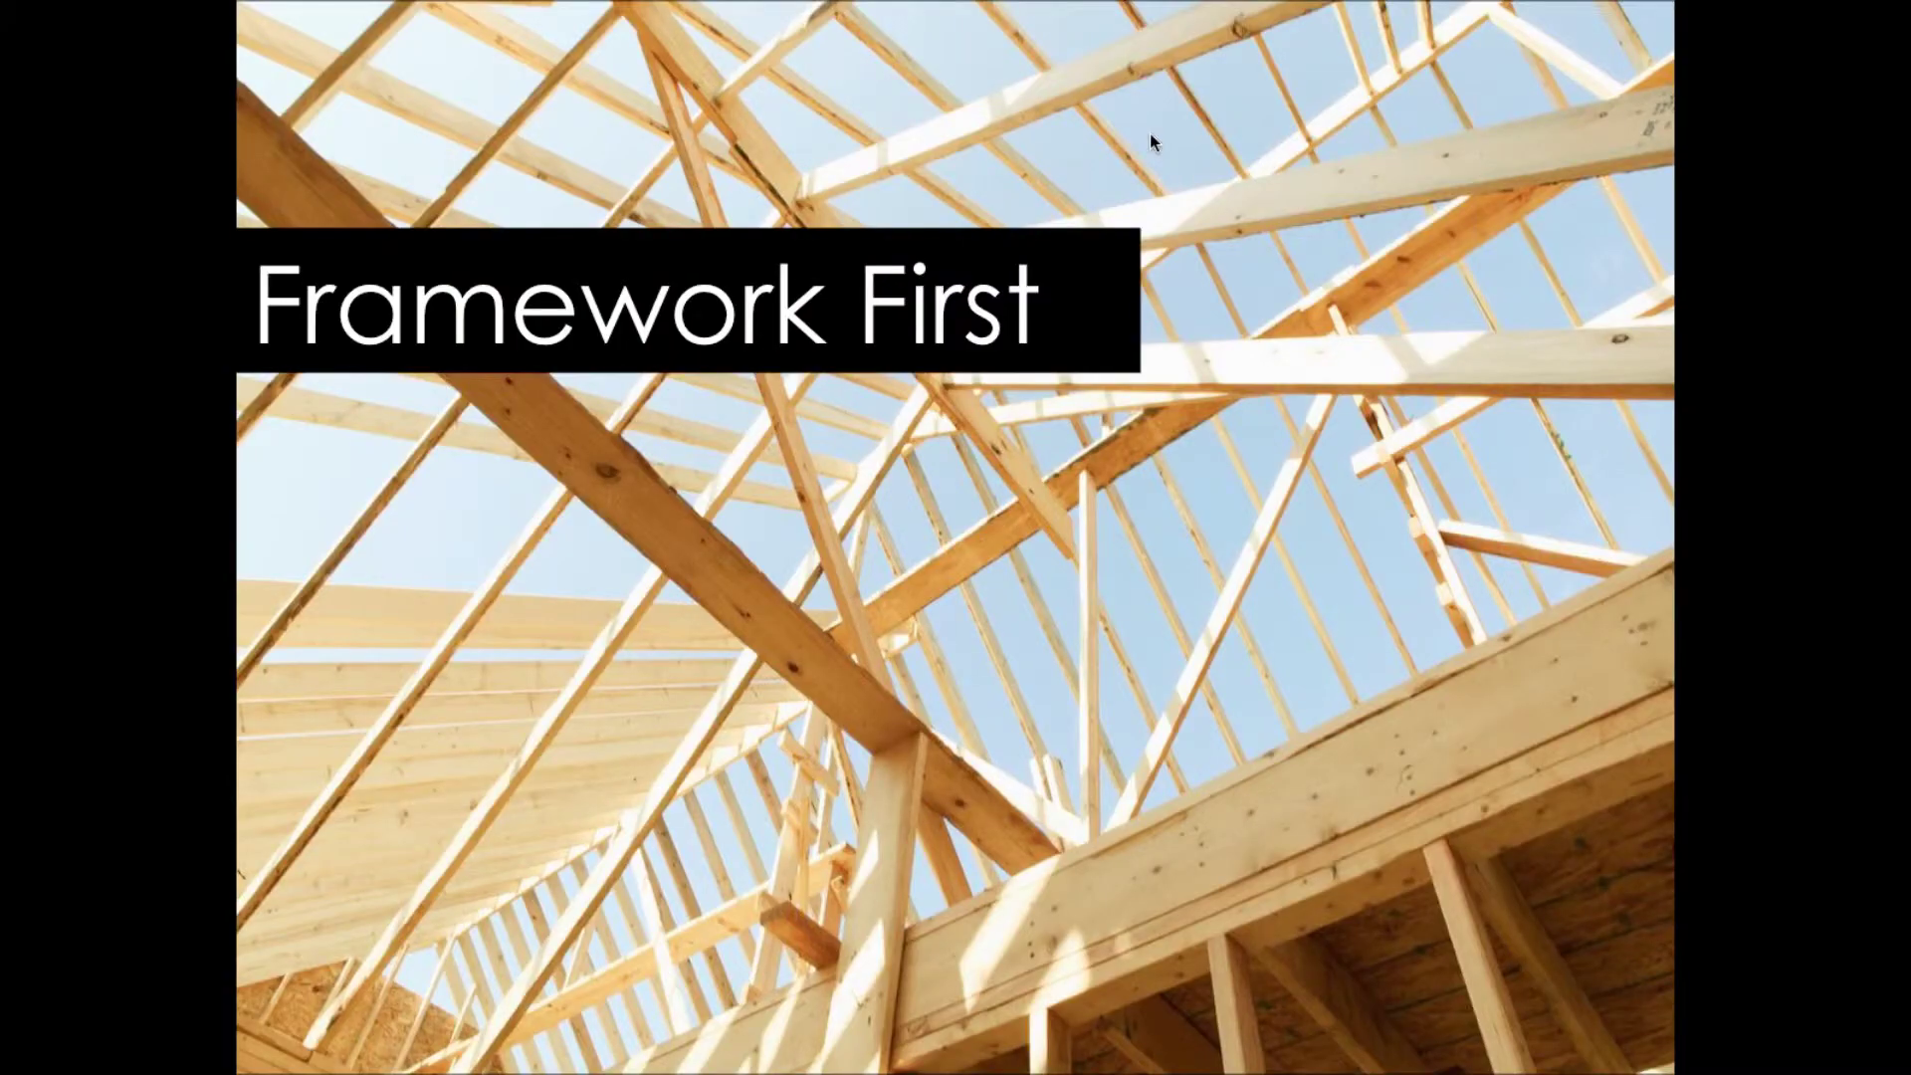
pyautogui.press('Right')
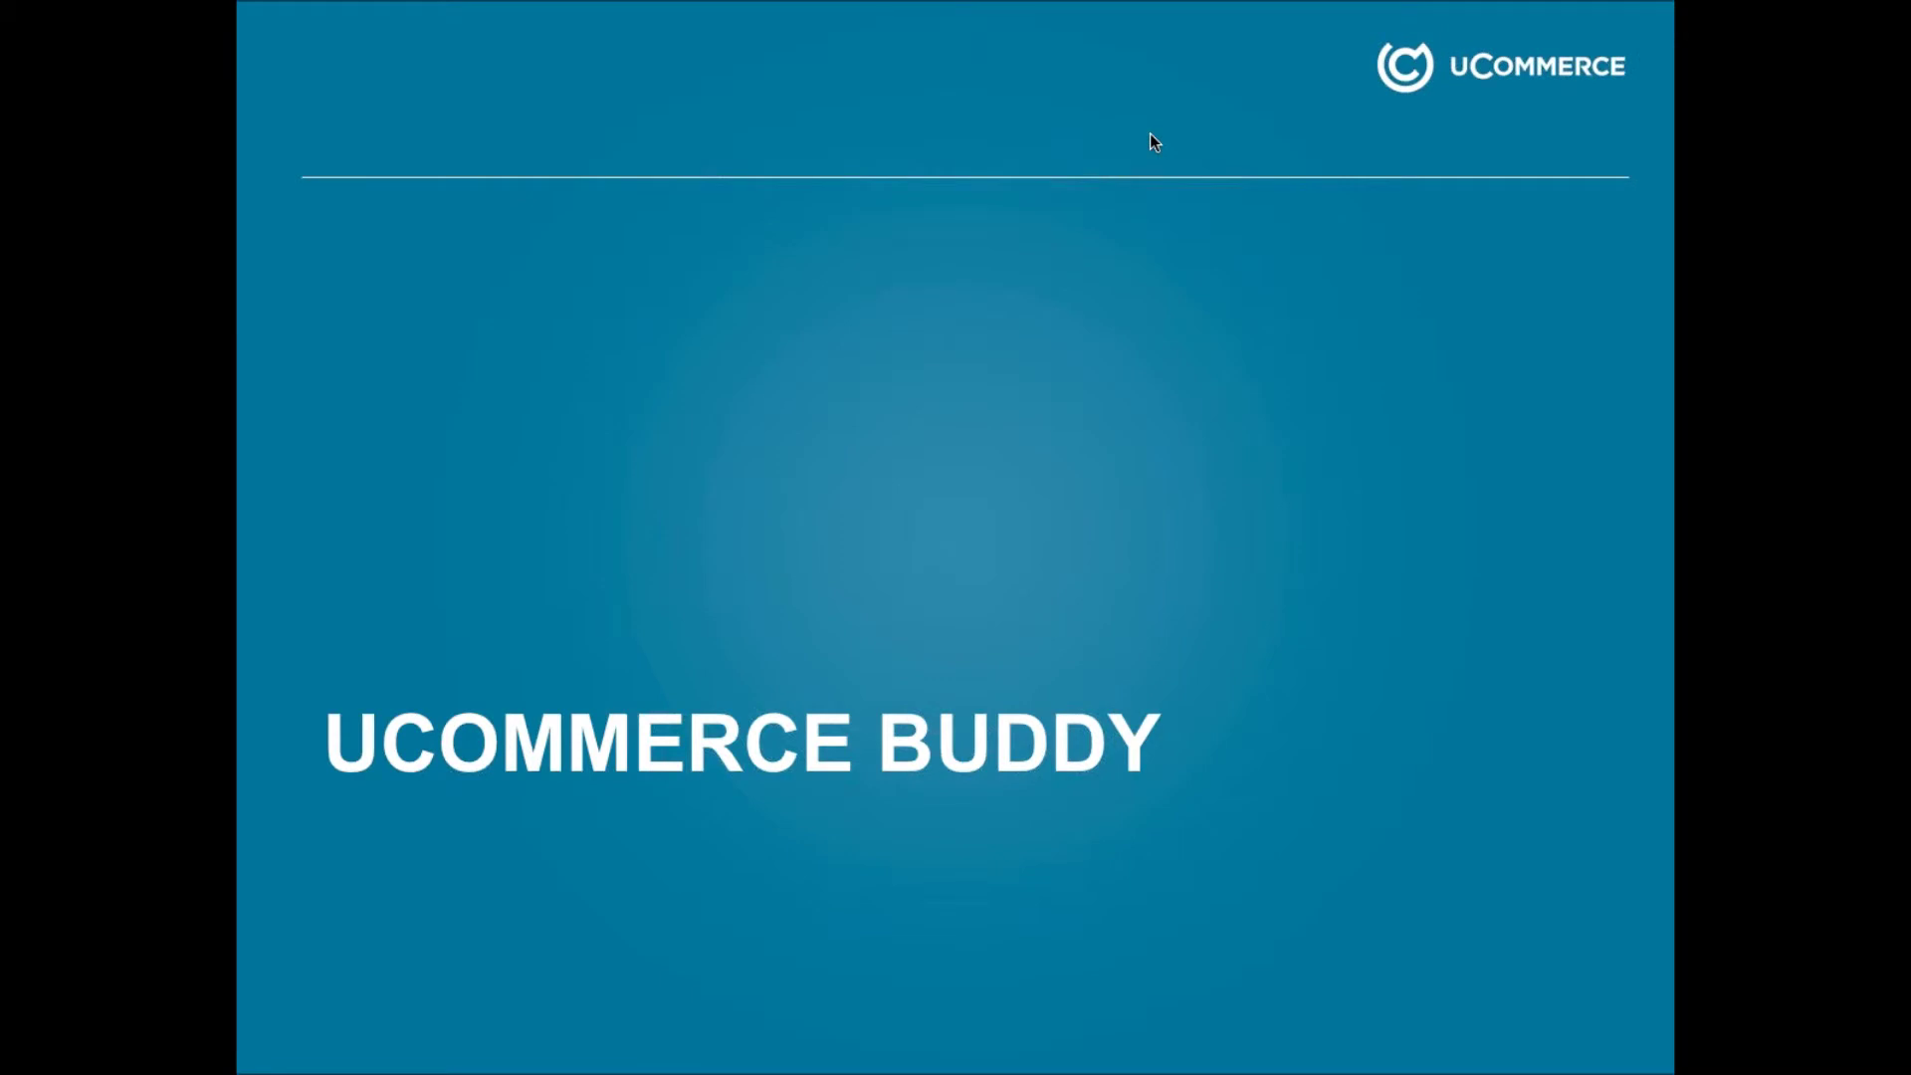
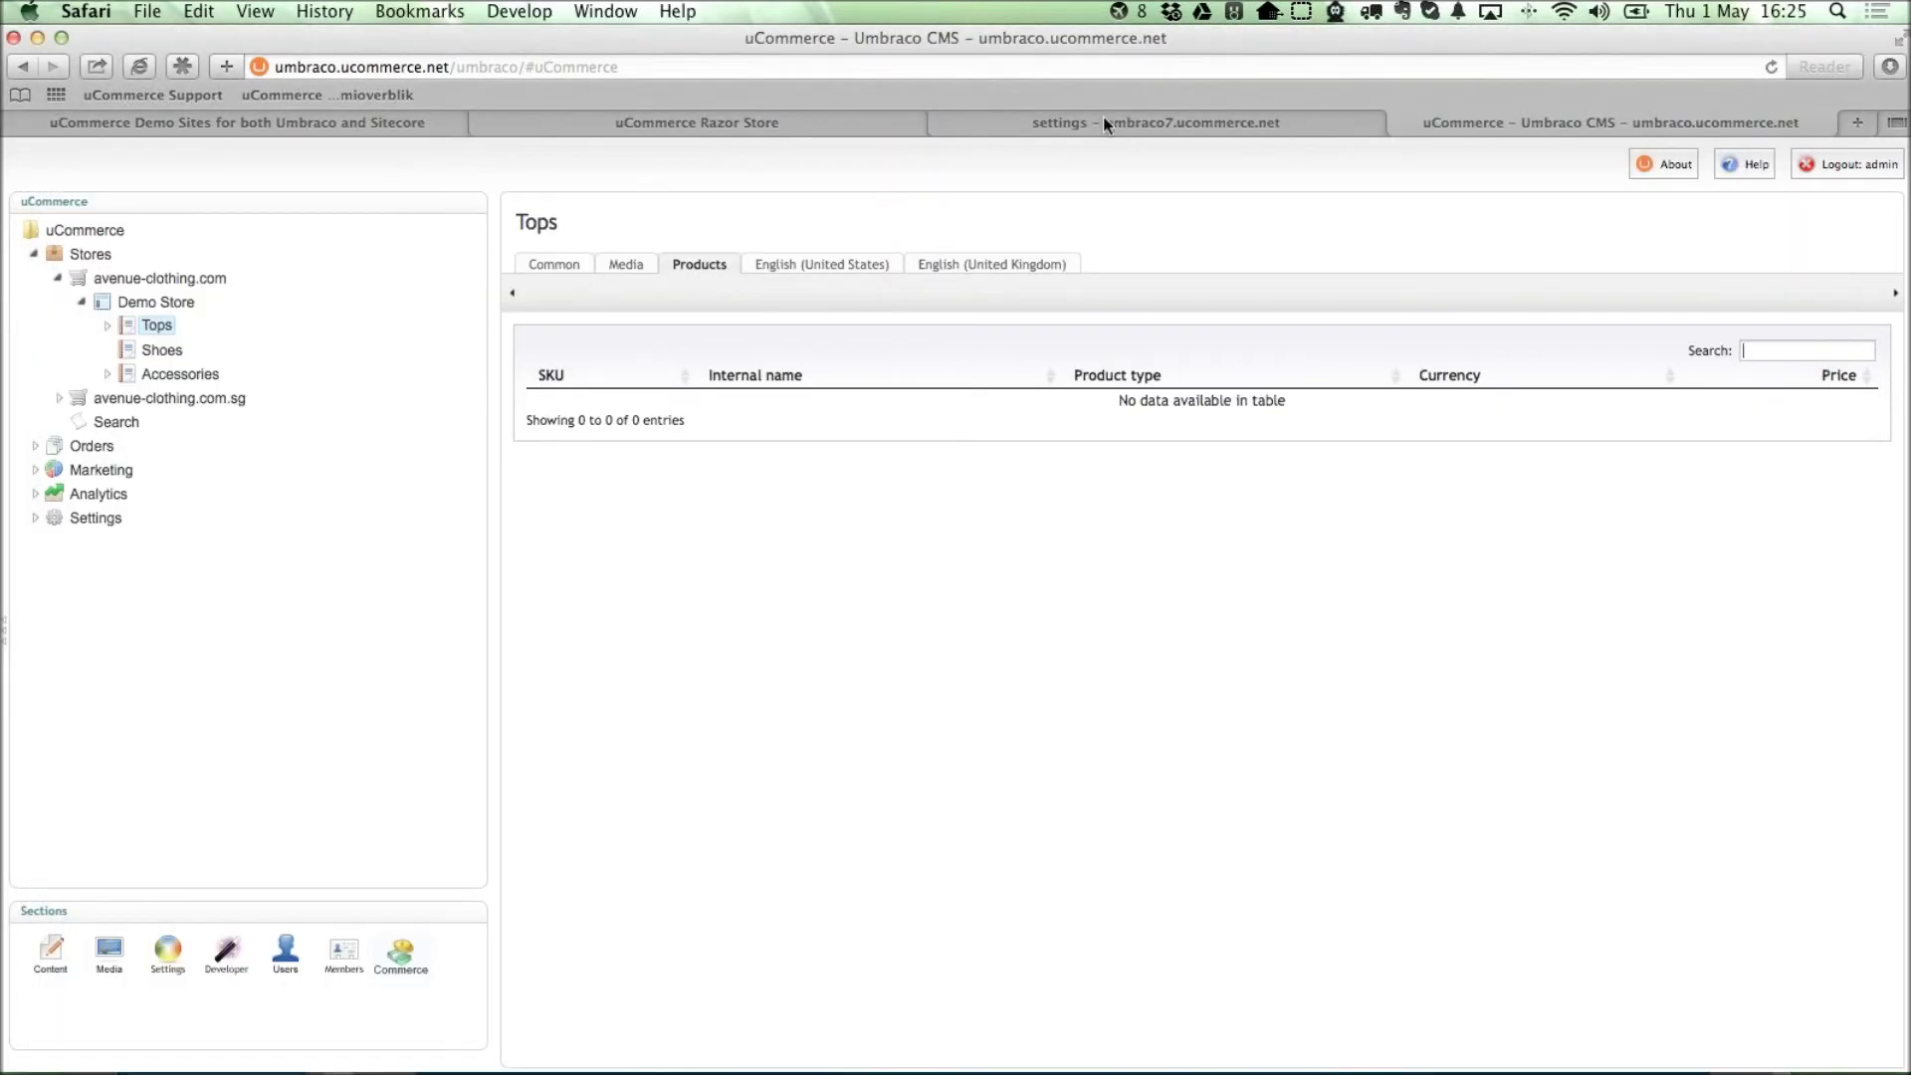
# Leave the PowerPoint deck and bring the Umbraco 7 backoffice in Safari to the front.
pyautogui.click(1103, 121)
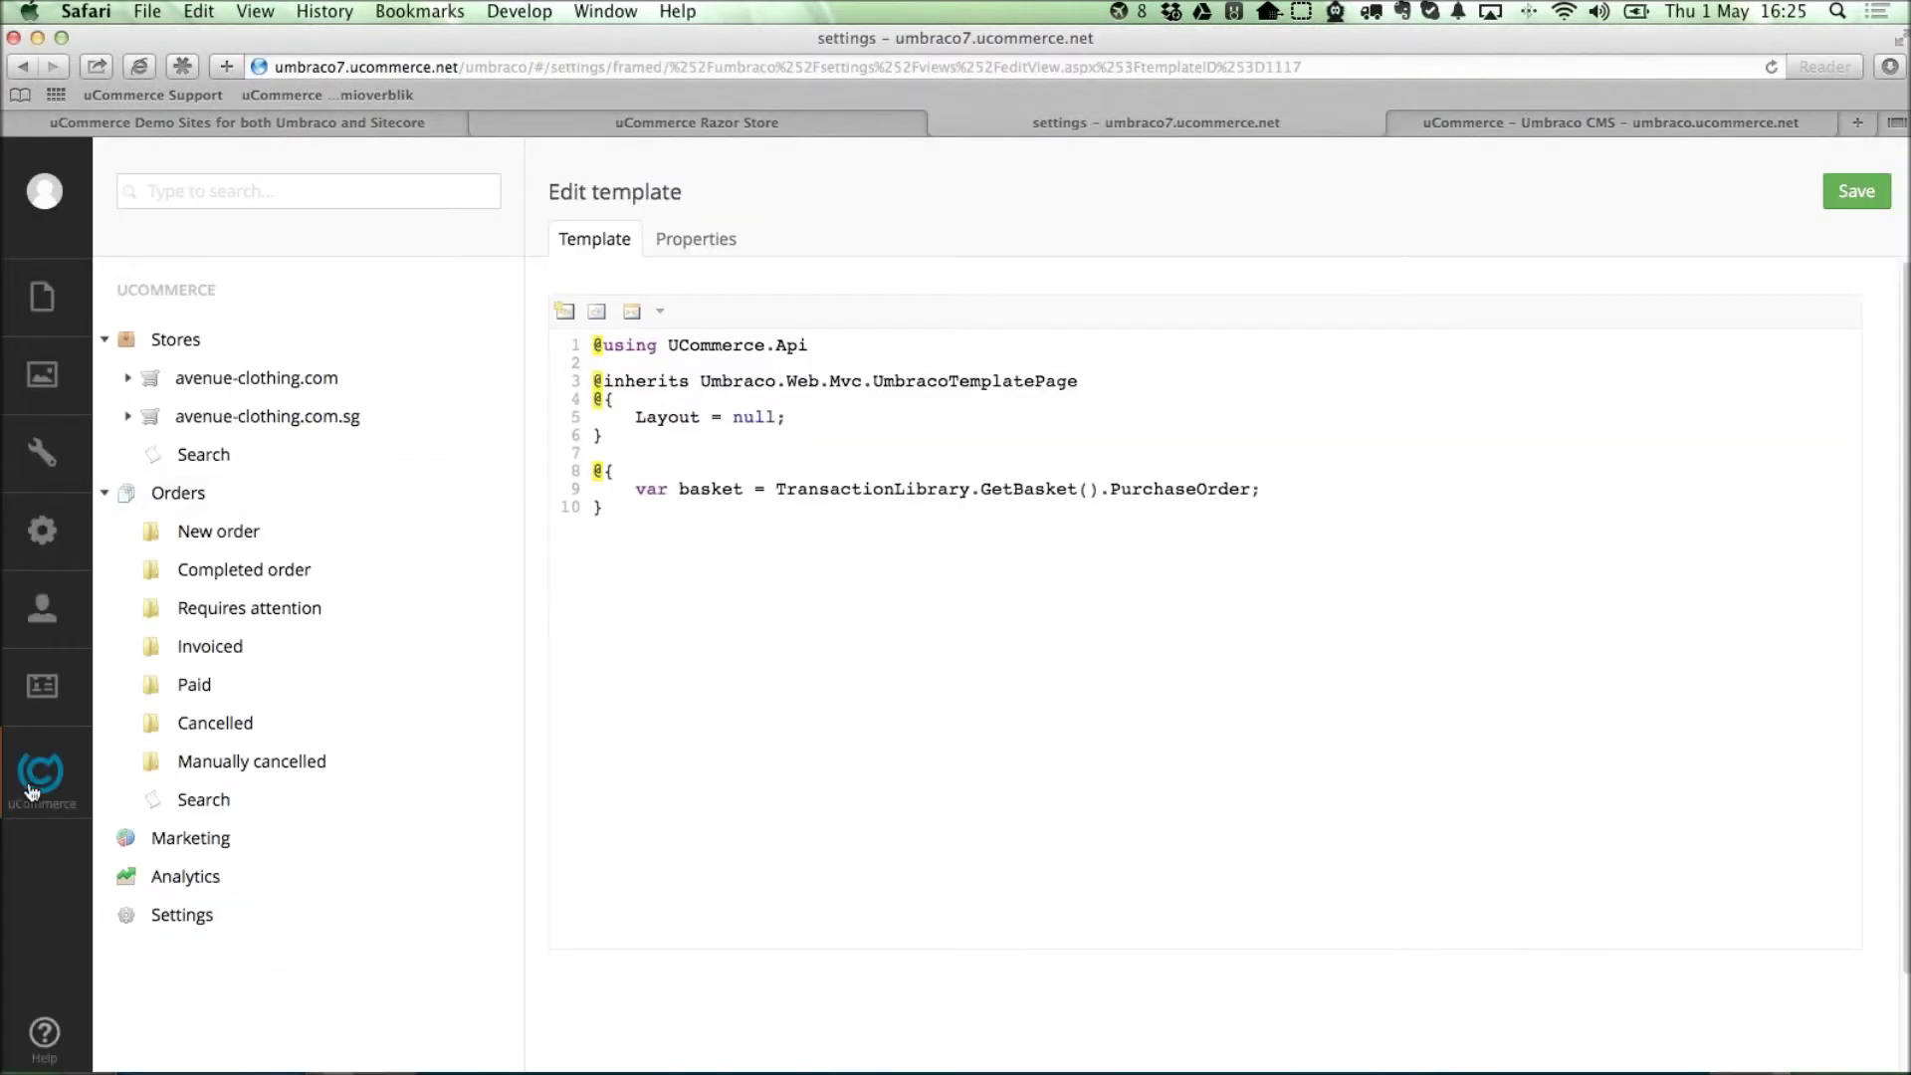
# Open avenue-clothing.com's Demo Store catalog and list the Formal category's products.
pyautogui.click(227, 383)
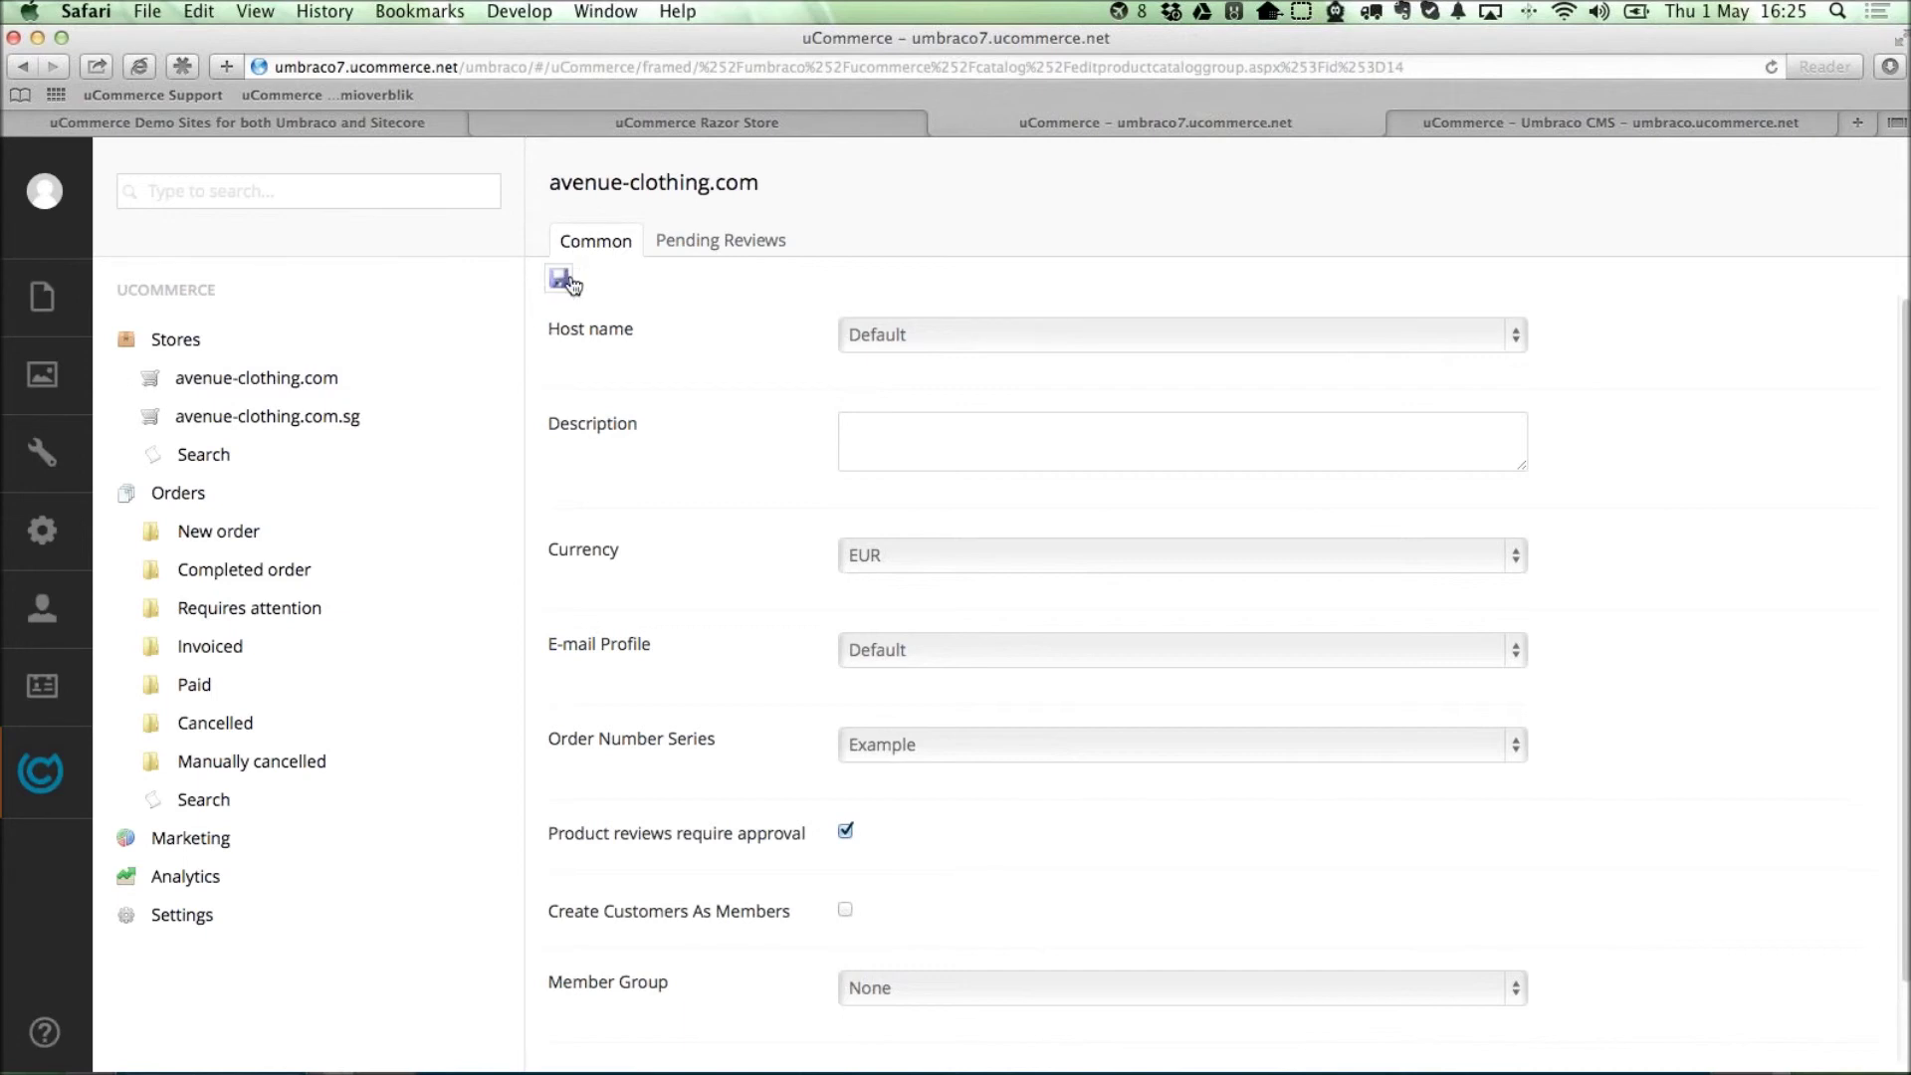
pyautogui.click(127, 378)
pyautogui.click(245, 416)
pyautogui.click(153, 418)
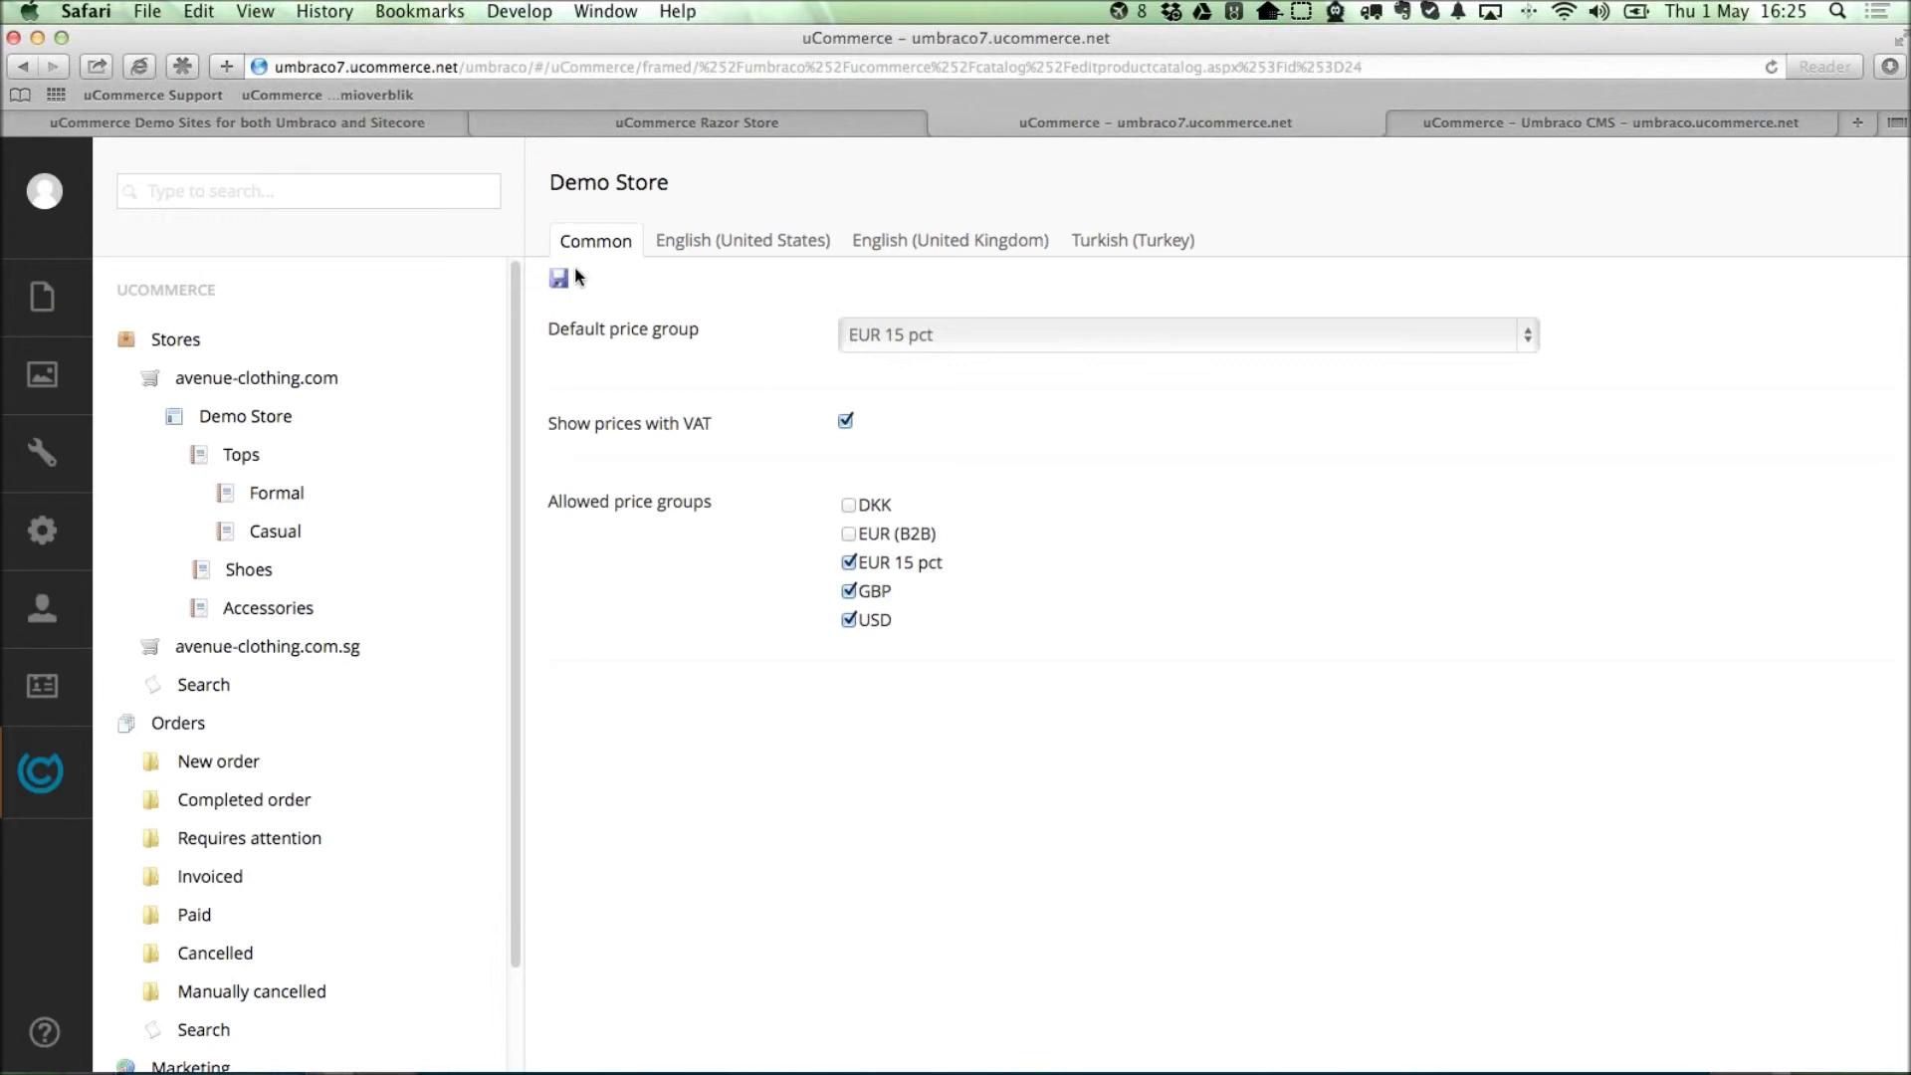
pyautogui.click(302, 497)
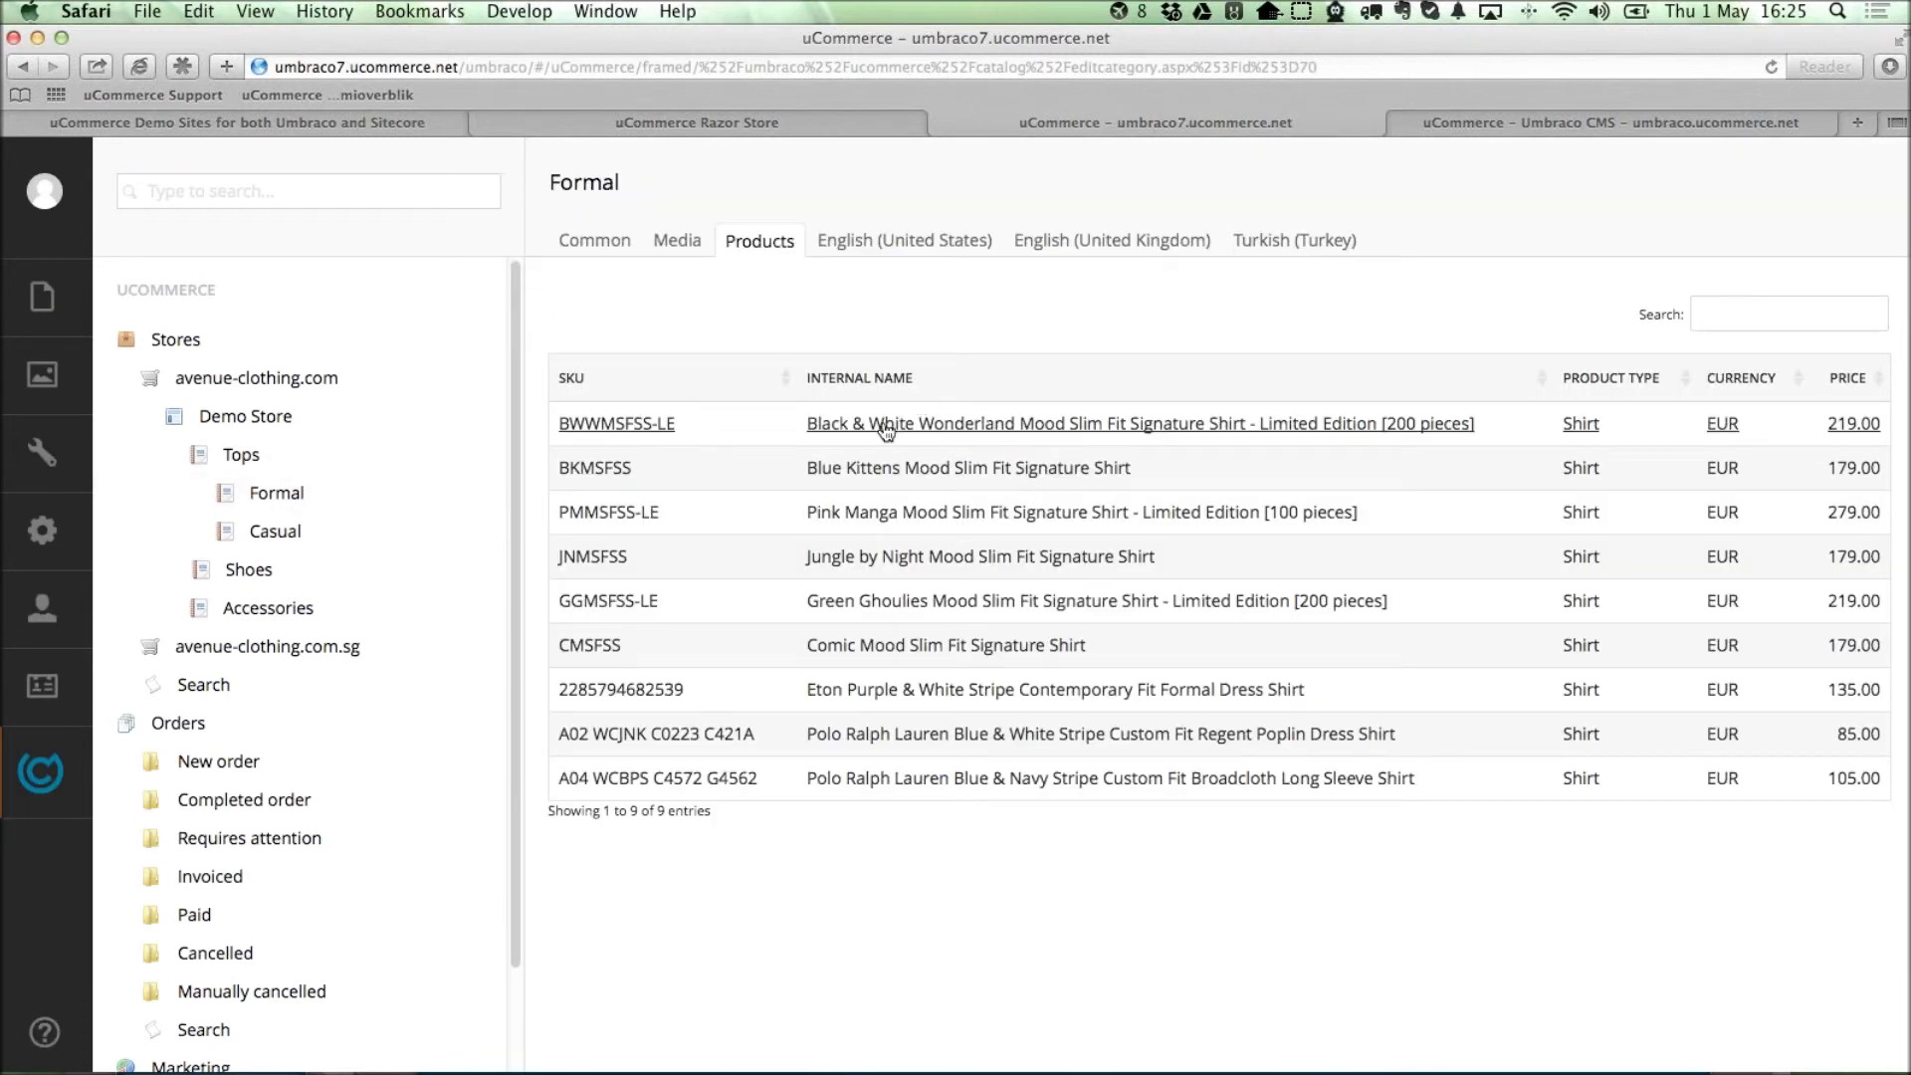
# Open the Black & White Wonderland shirt, review its related upsell products, then return to Common.
pyautogui.click(885, 426)
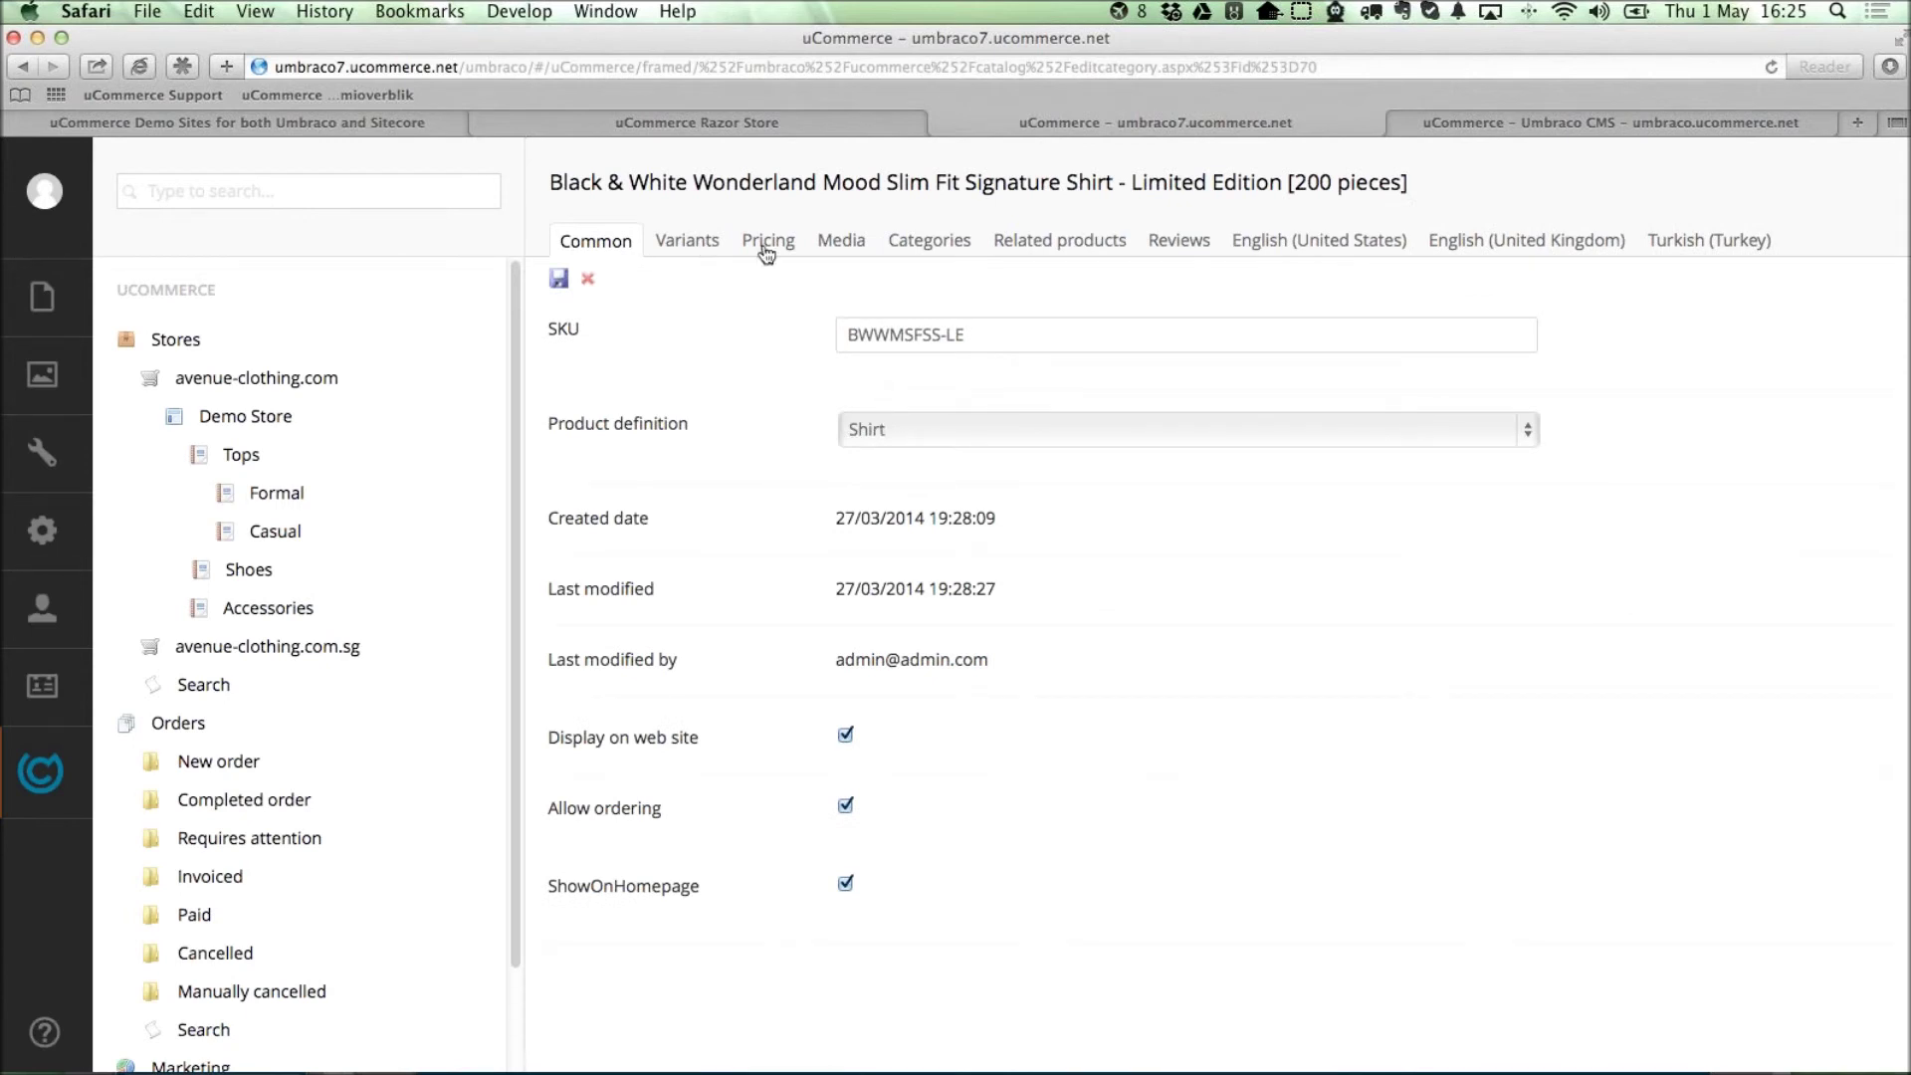
pyautogui.click(1057, 242)
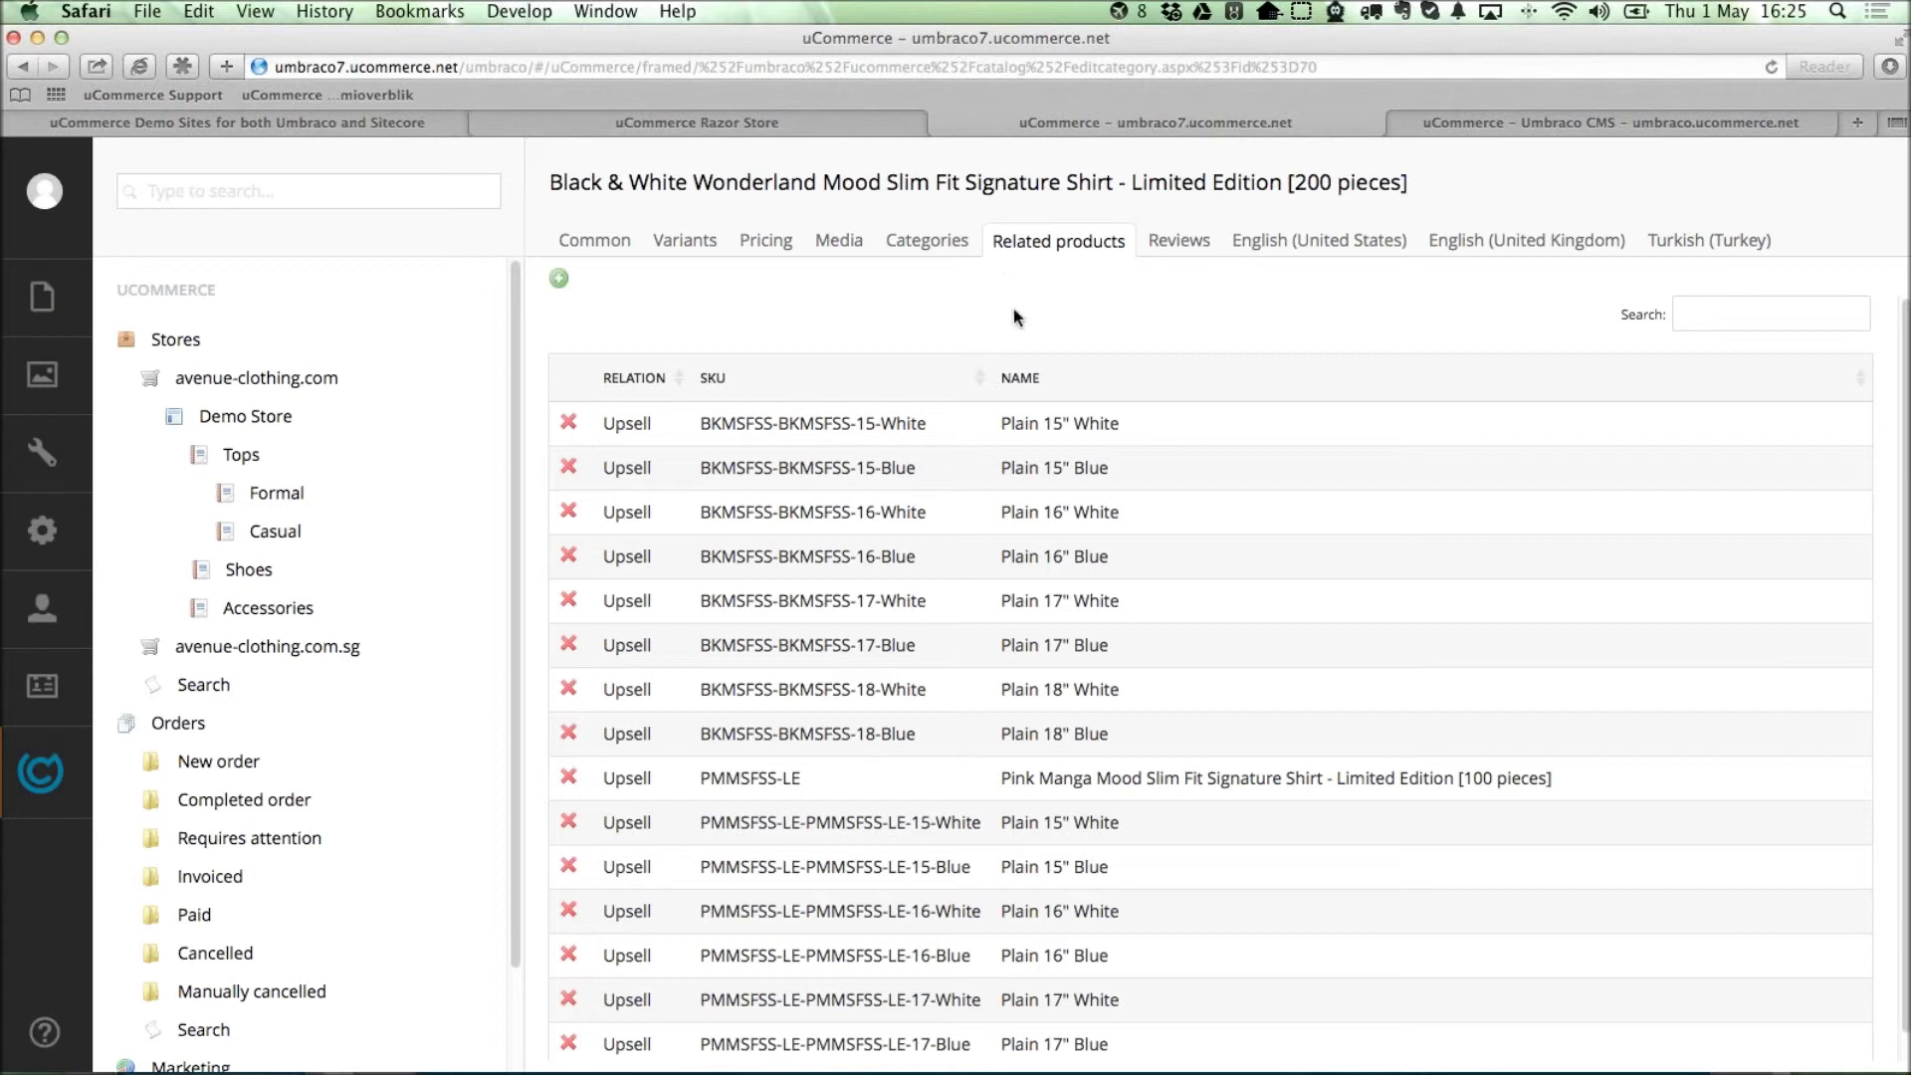
pyautogui.click(602, 244)
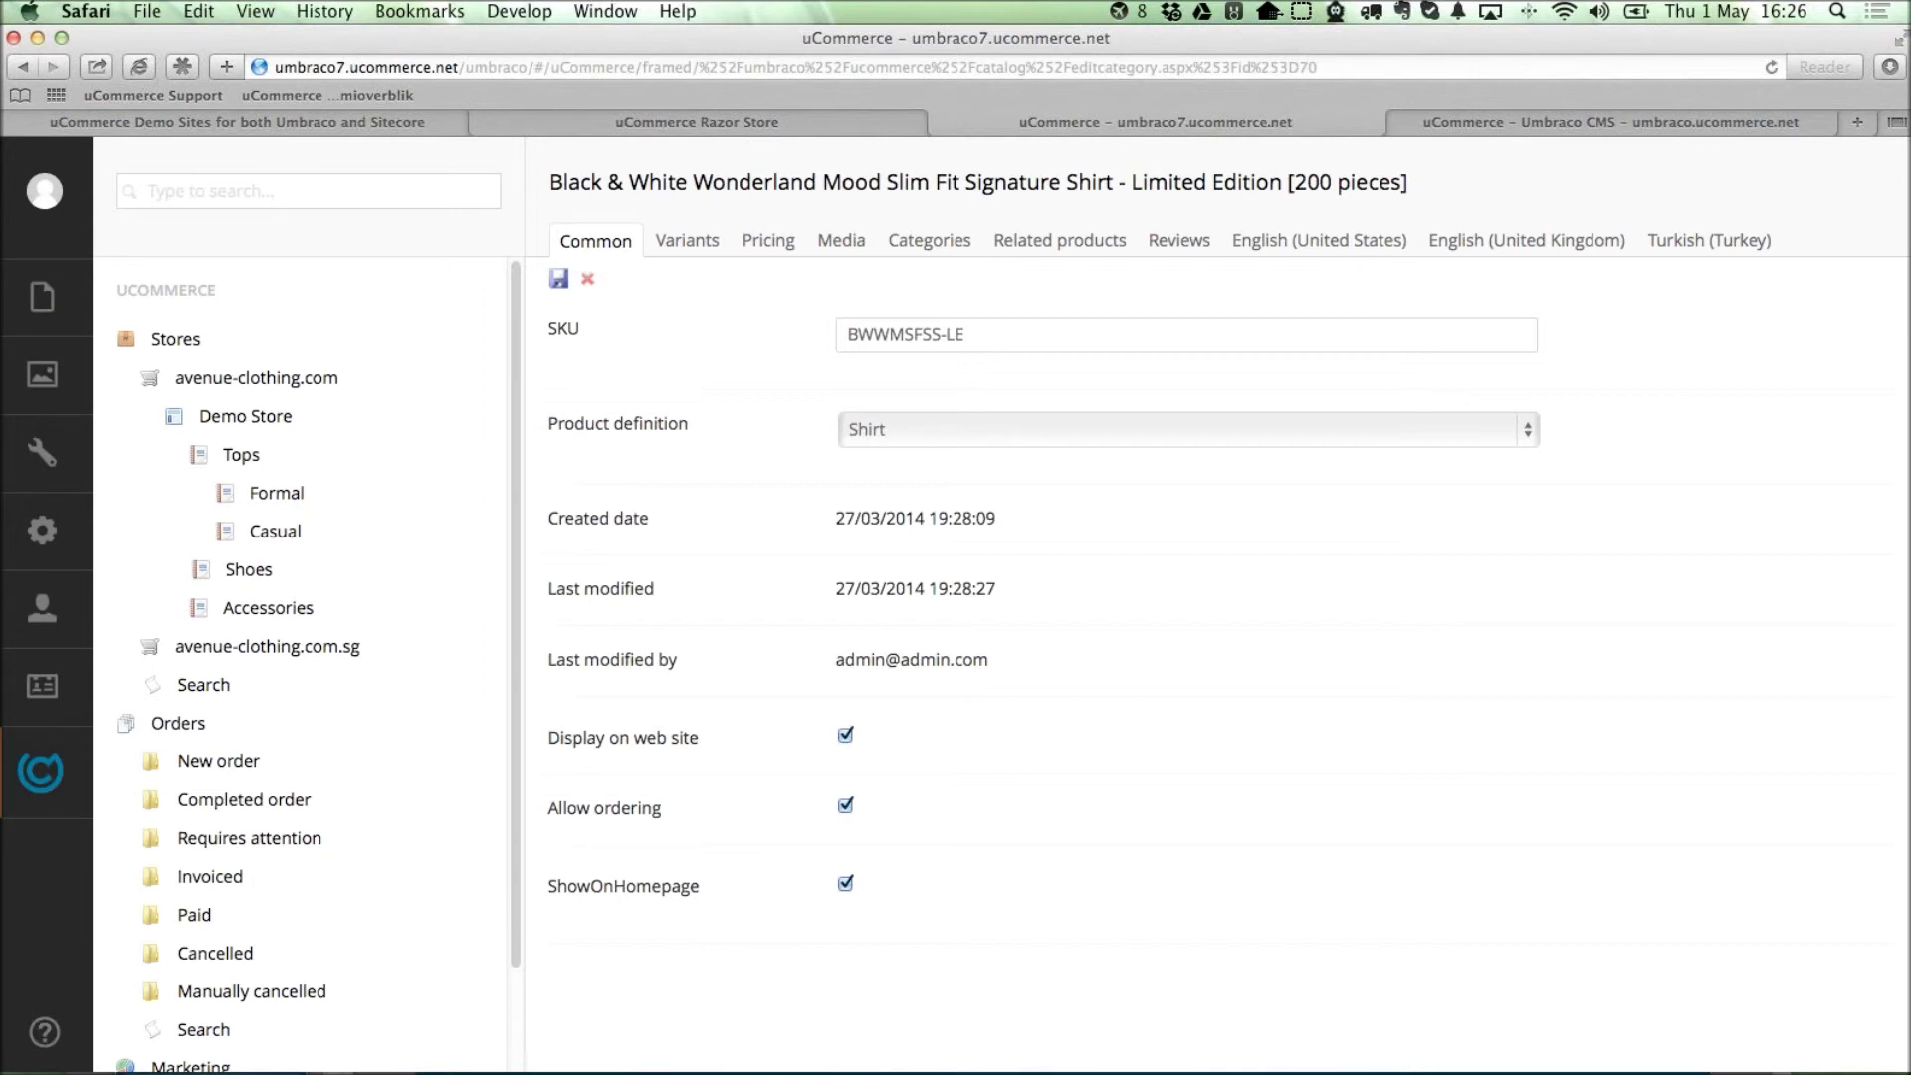
# Open codegarden14.com in a new Safari tab, scroll it, then return to the uCommerce tab.
pyautogui.press('super+Tab')
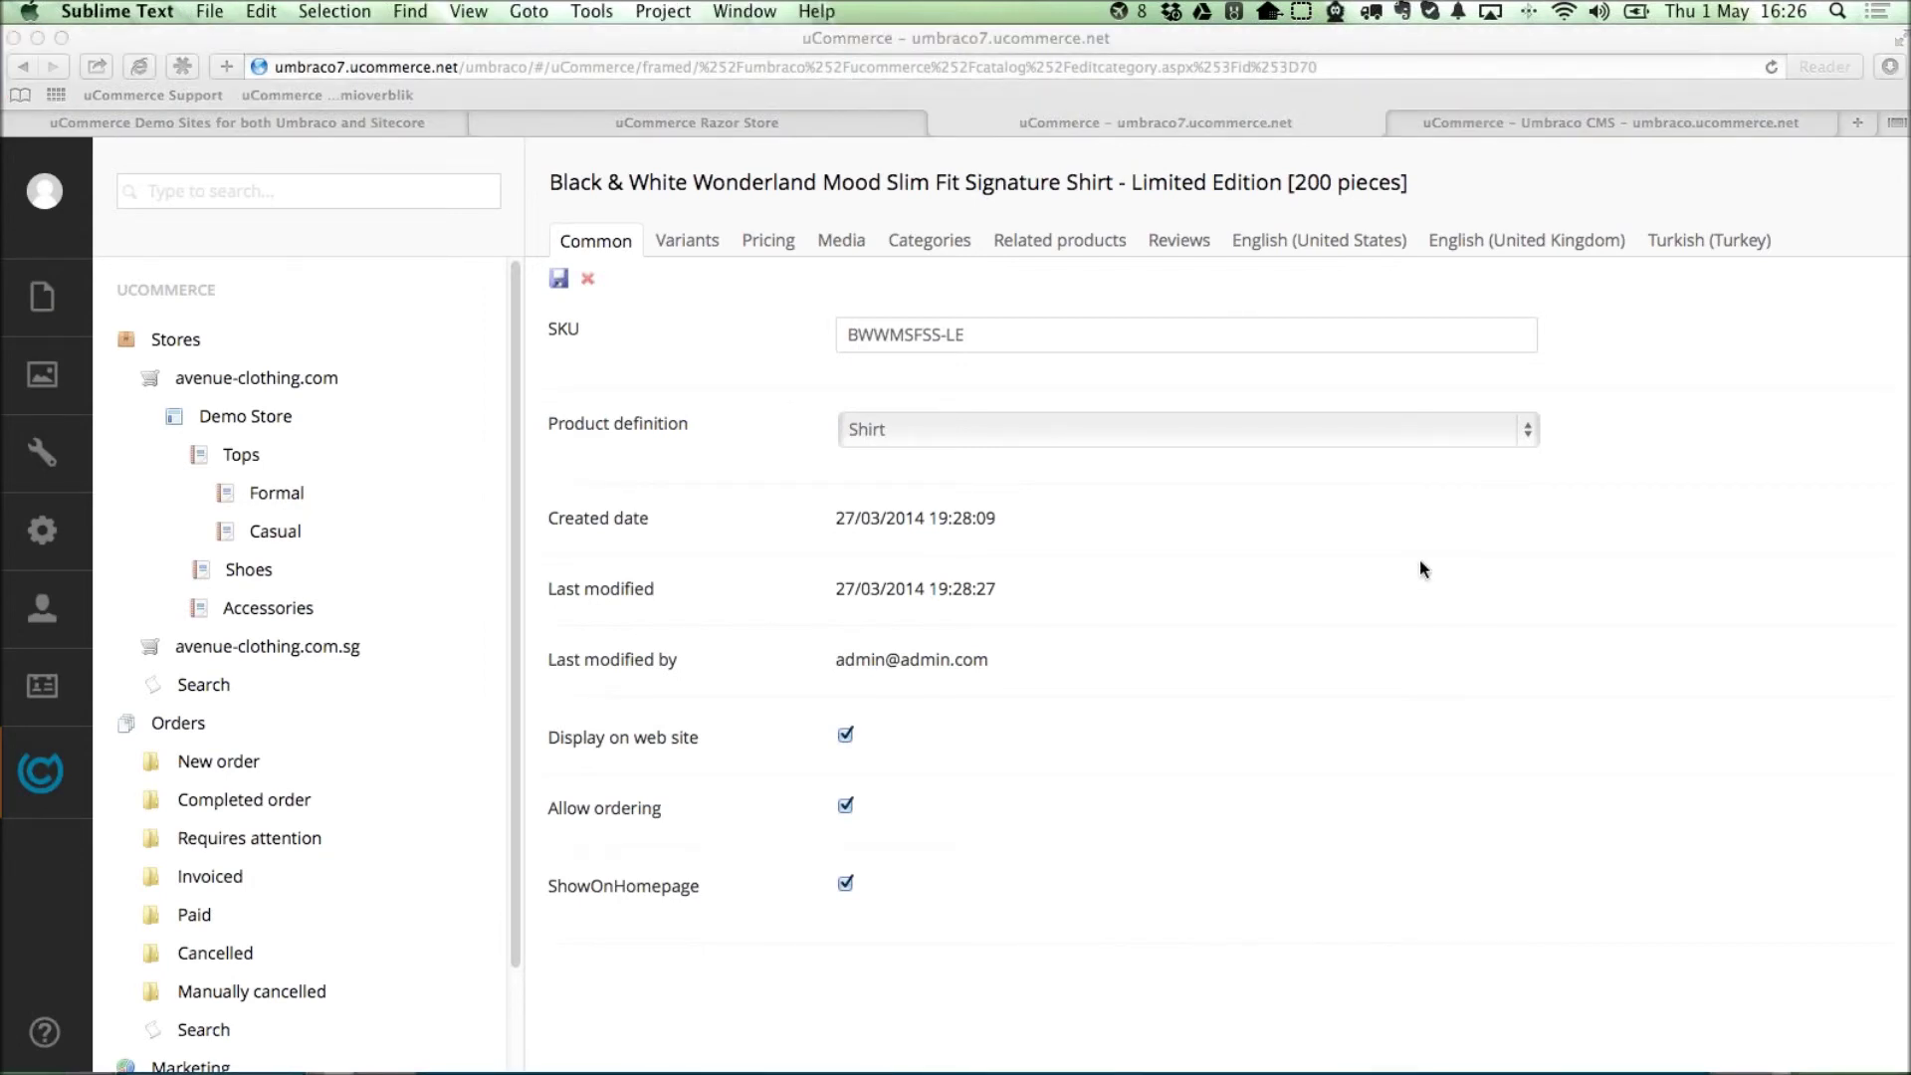
pyautogui.press('super+Tab')
pyautogui.press('super+t')
pyautogui.write('co')
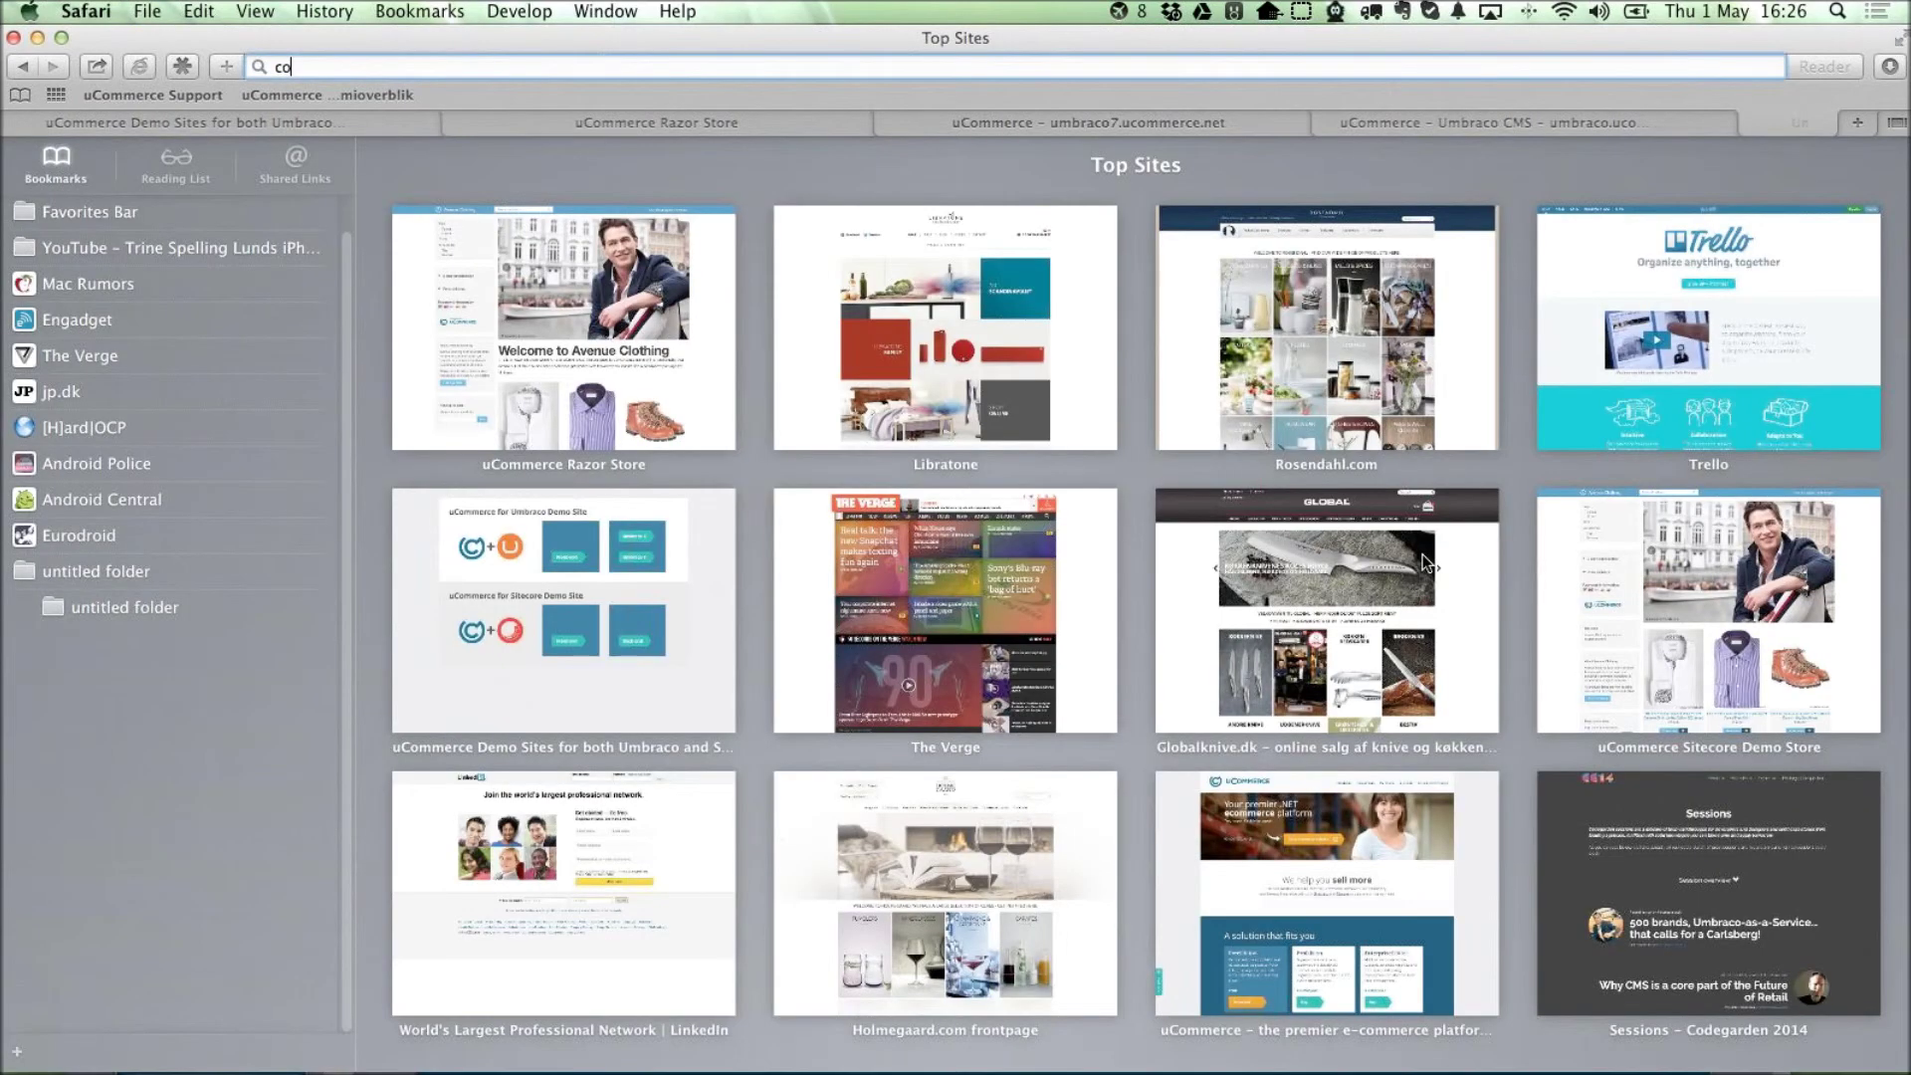
pyautogui.write('degarden14.com')
pyautogui.press('Return')
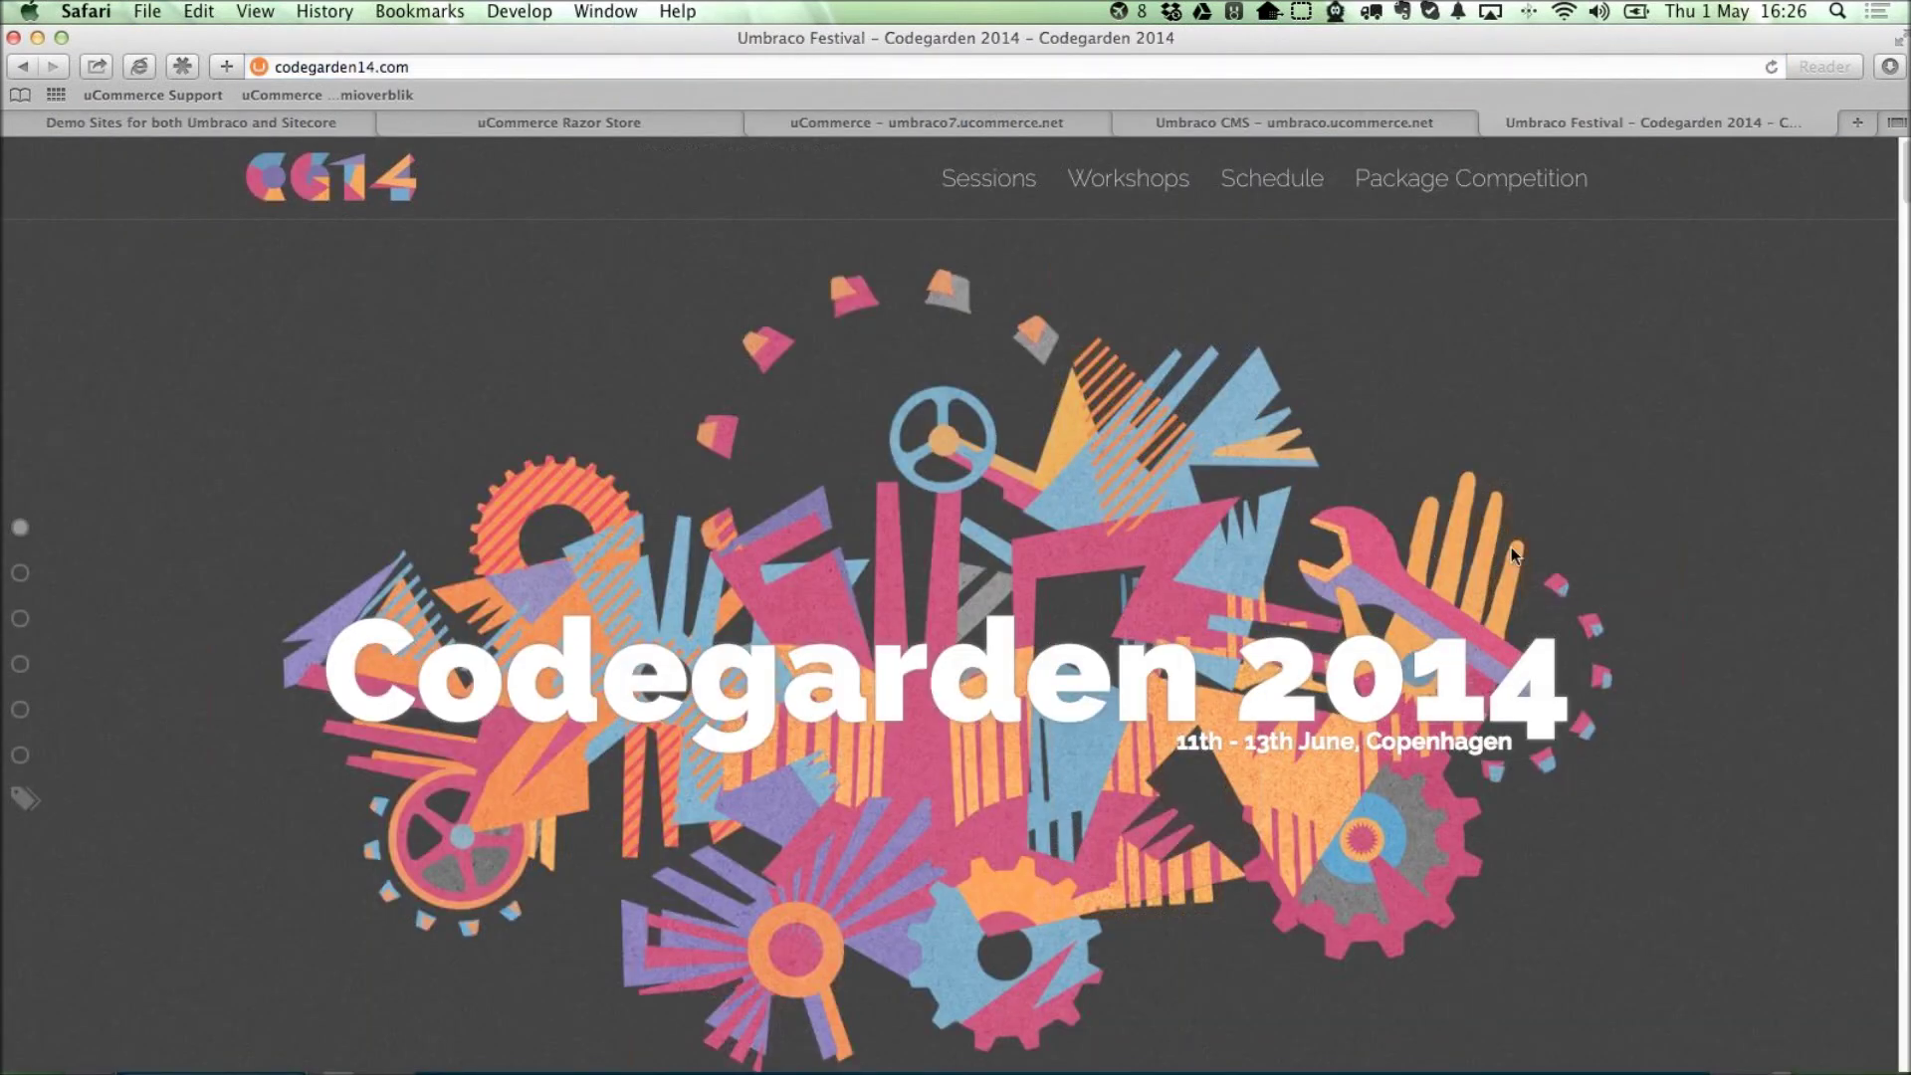
pyautogui.scroll(-5, 1383, 486)
pyautogui.scroll(5, 1380, 485)
pyautogui.press('super+Tab')
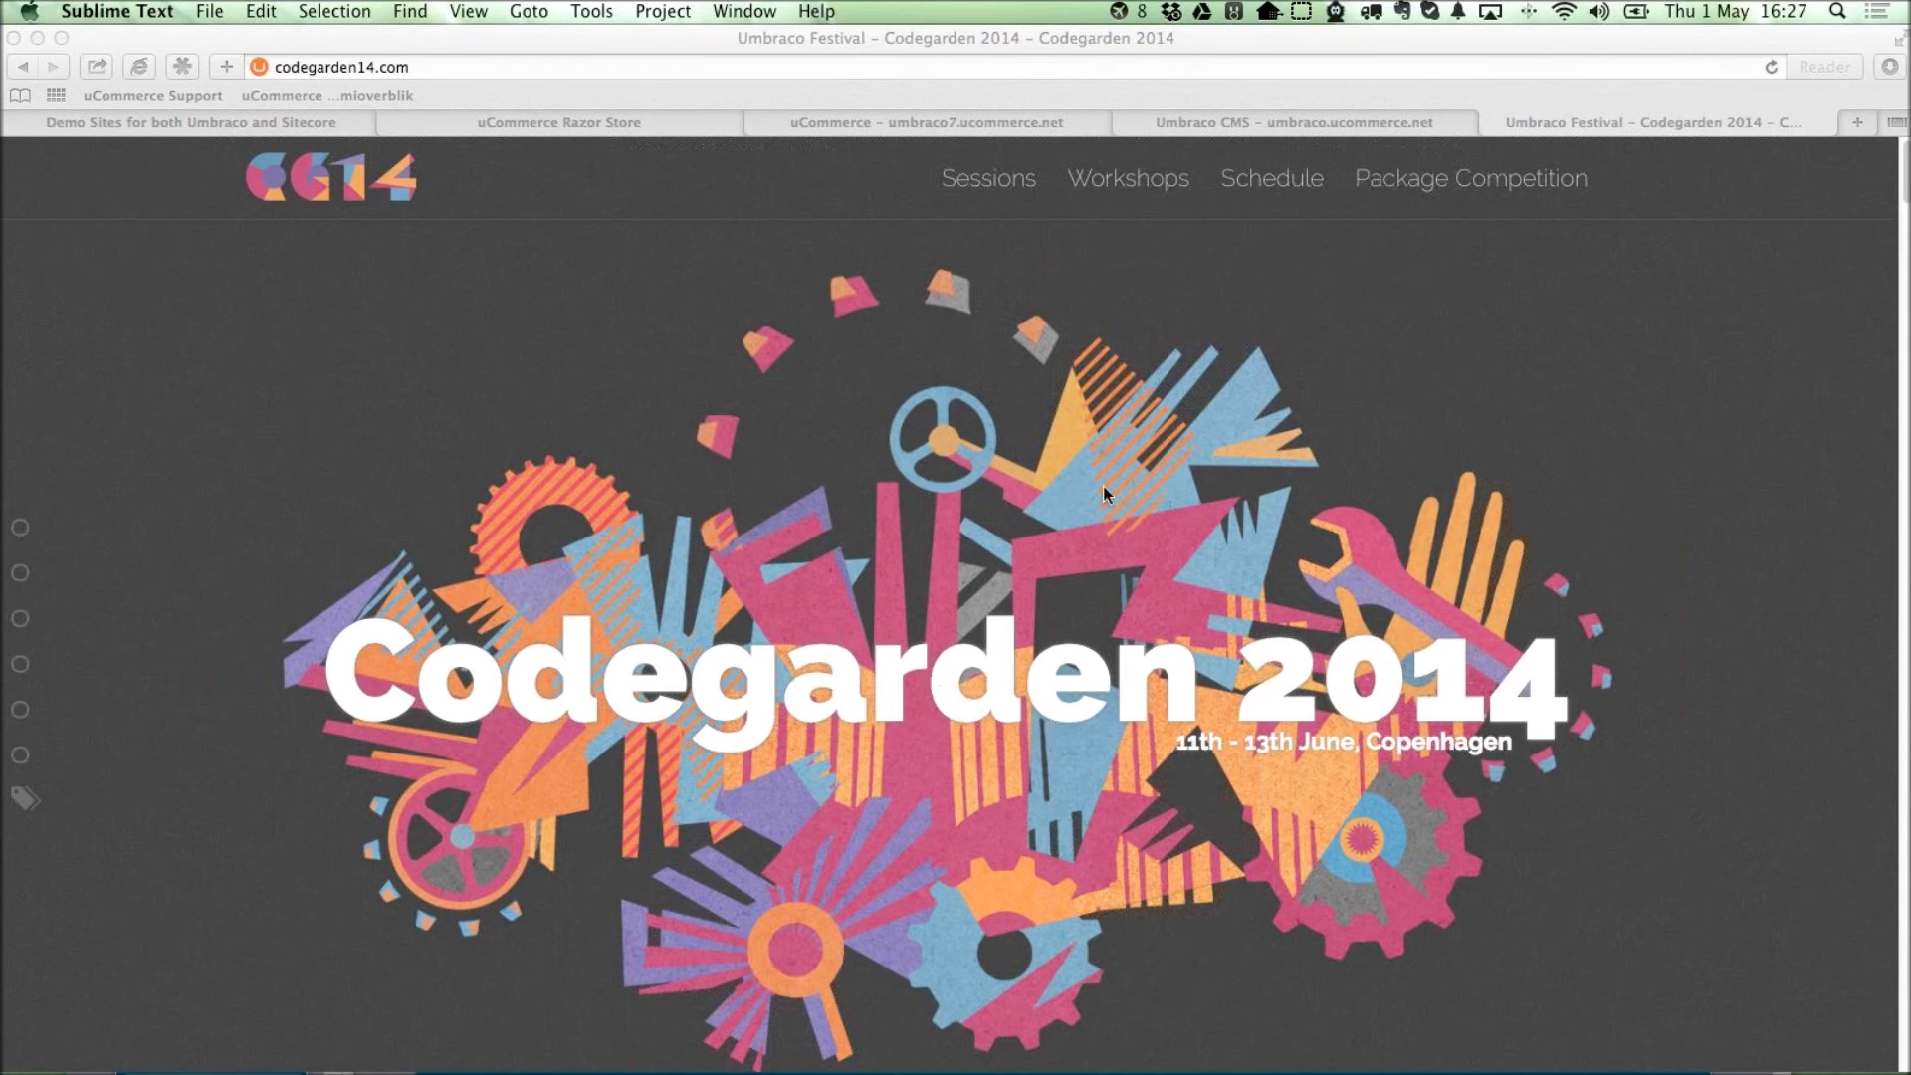
pyautogui.click(1053, 125)
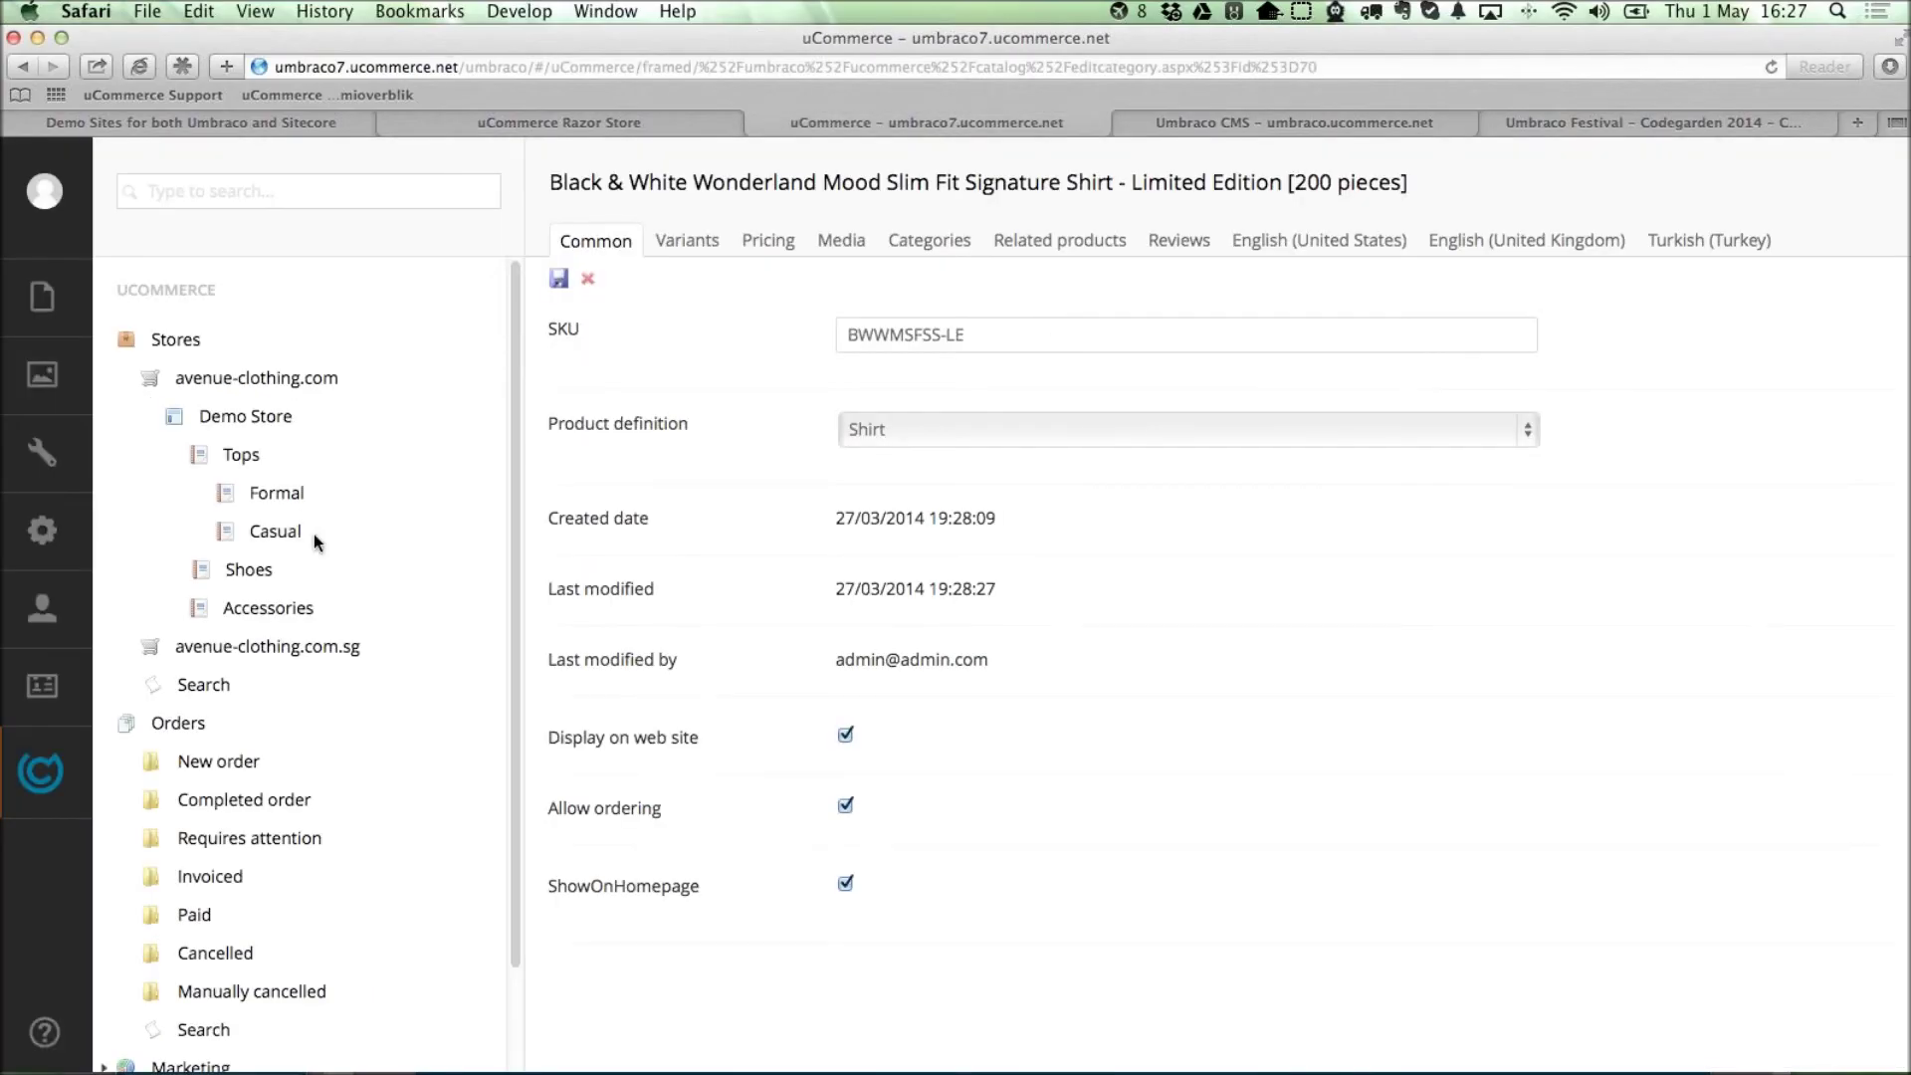
# Paste the bit.ly/cg14workshop link into a new Sublime Text document.
pyautogui.moveTo(456, 608)
pyautogui.press('super+Tab')
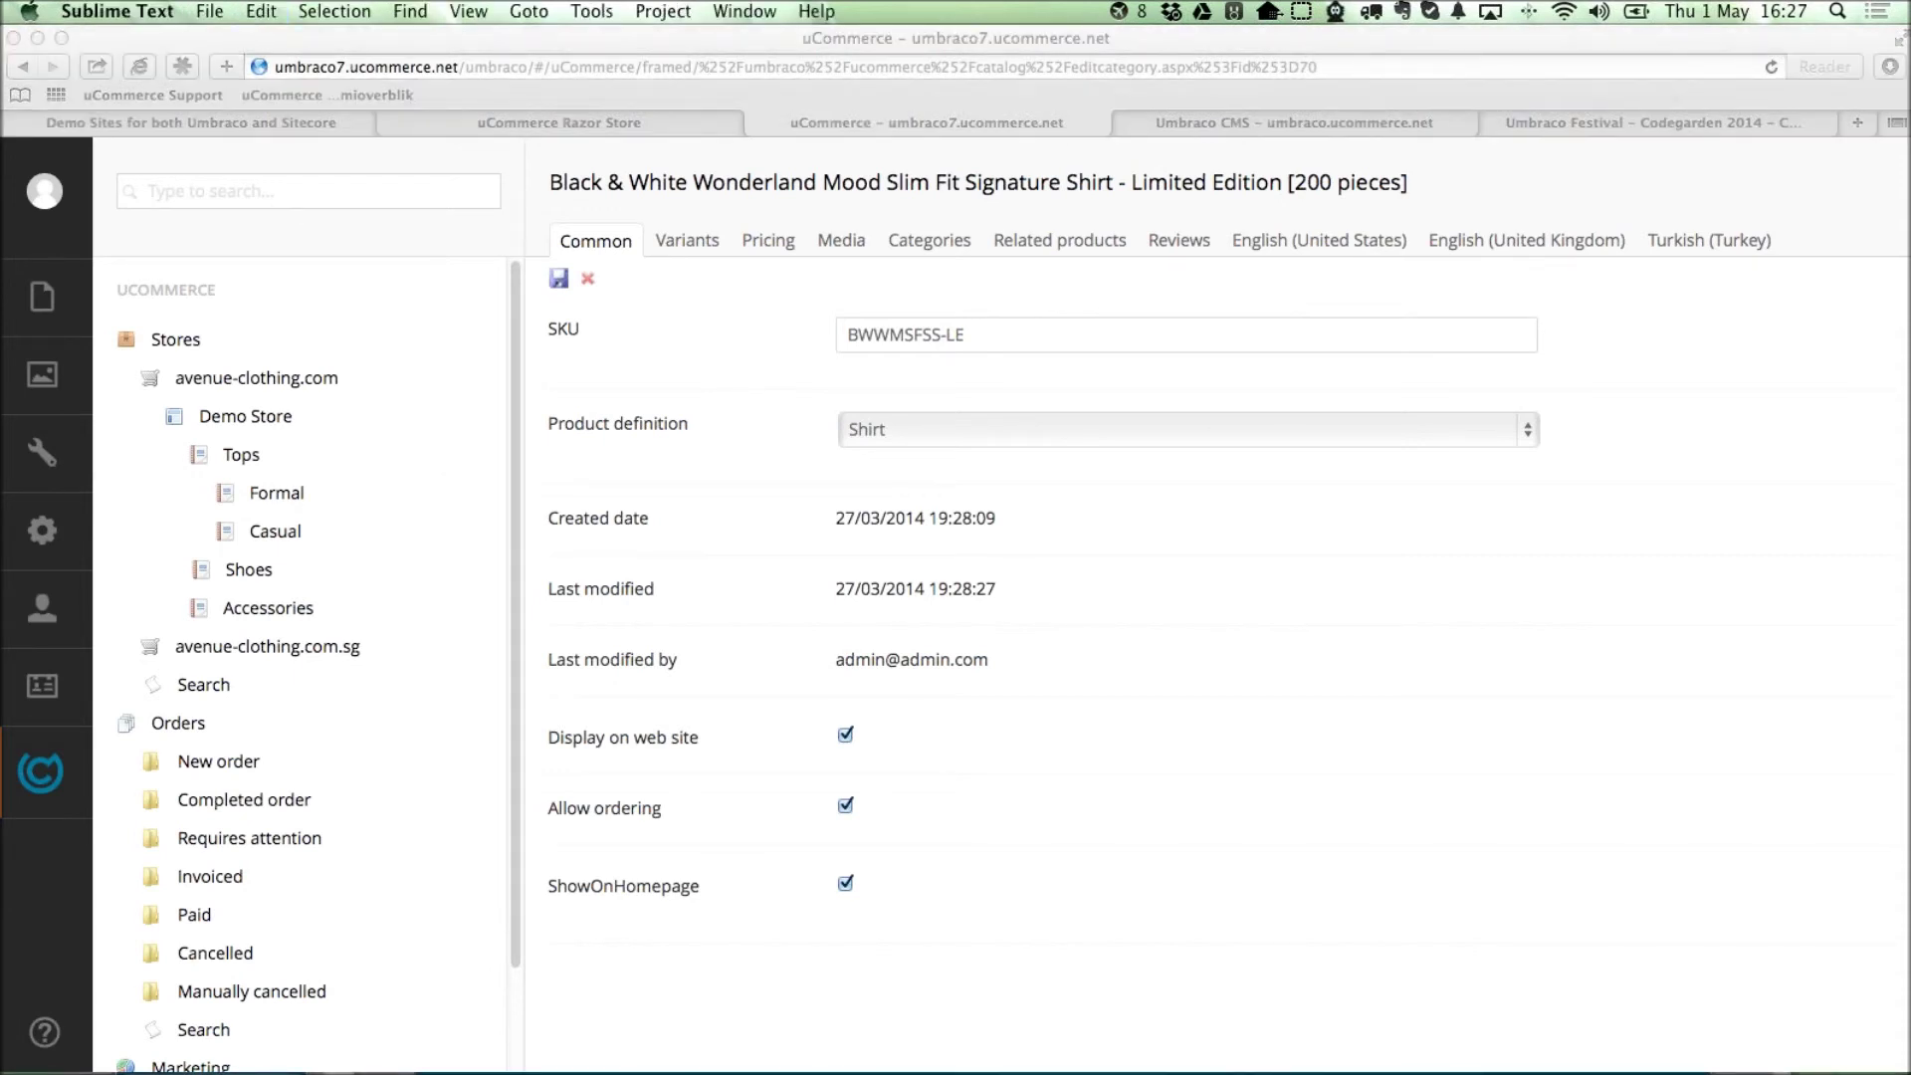
pyautogui.press('super+n')
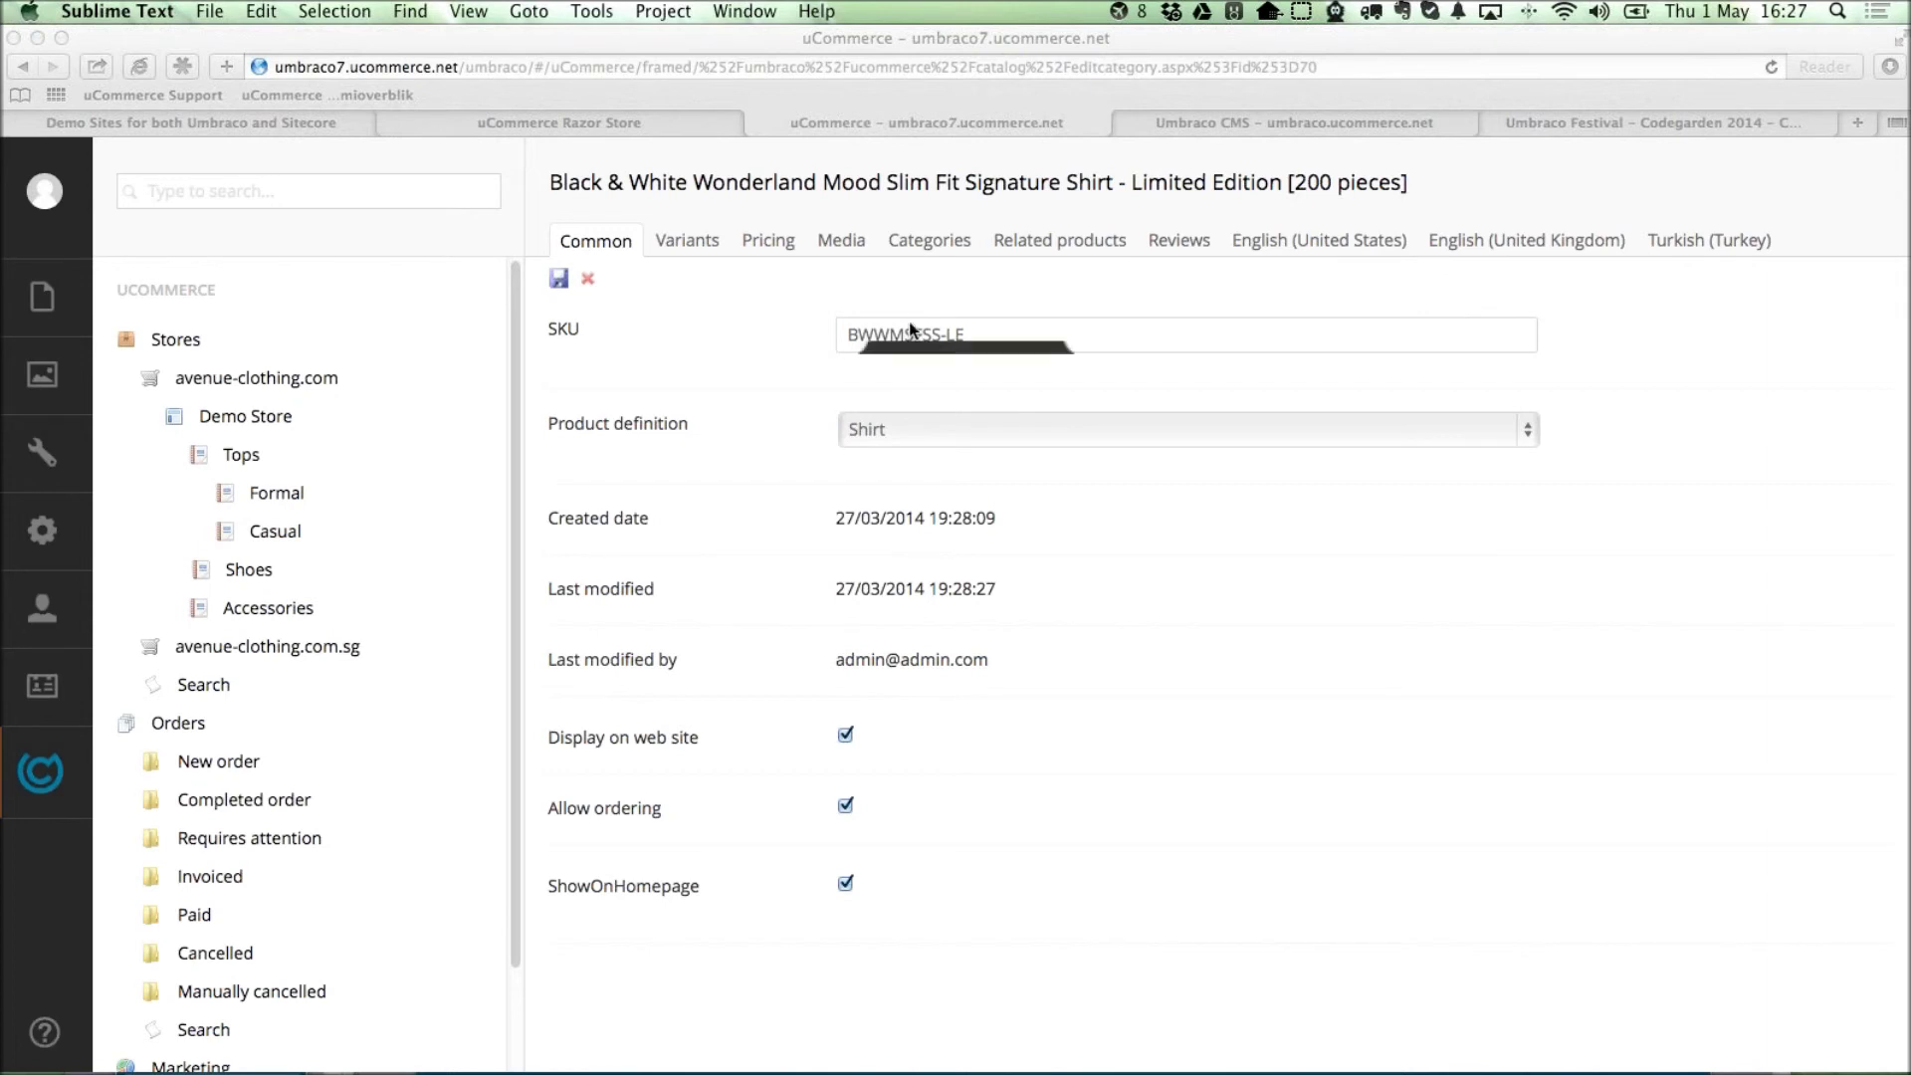
pyautogui.write('bit.ly/cg14workshop')
# Add blank lines above the indented workshop link and lower the note window to reveal the browser.
pyautogui.press('super+Left')
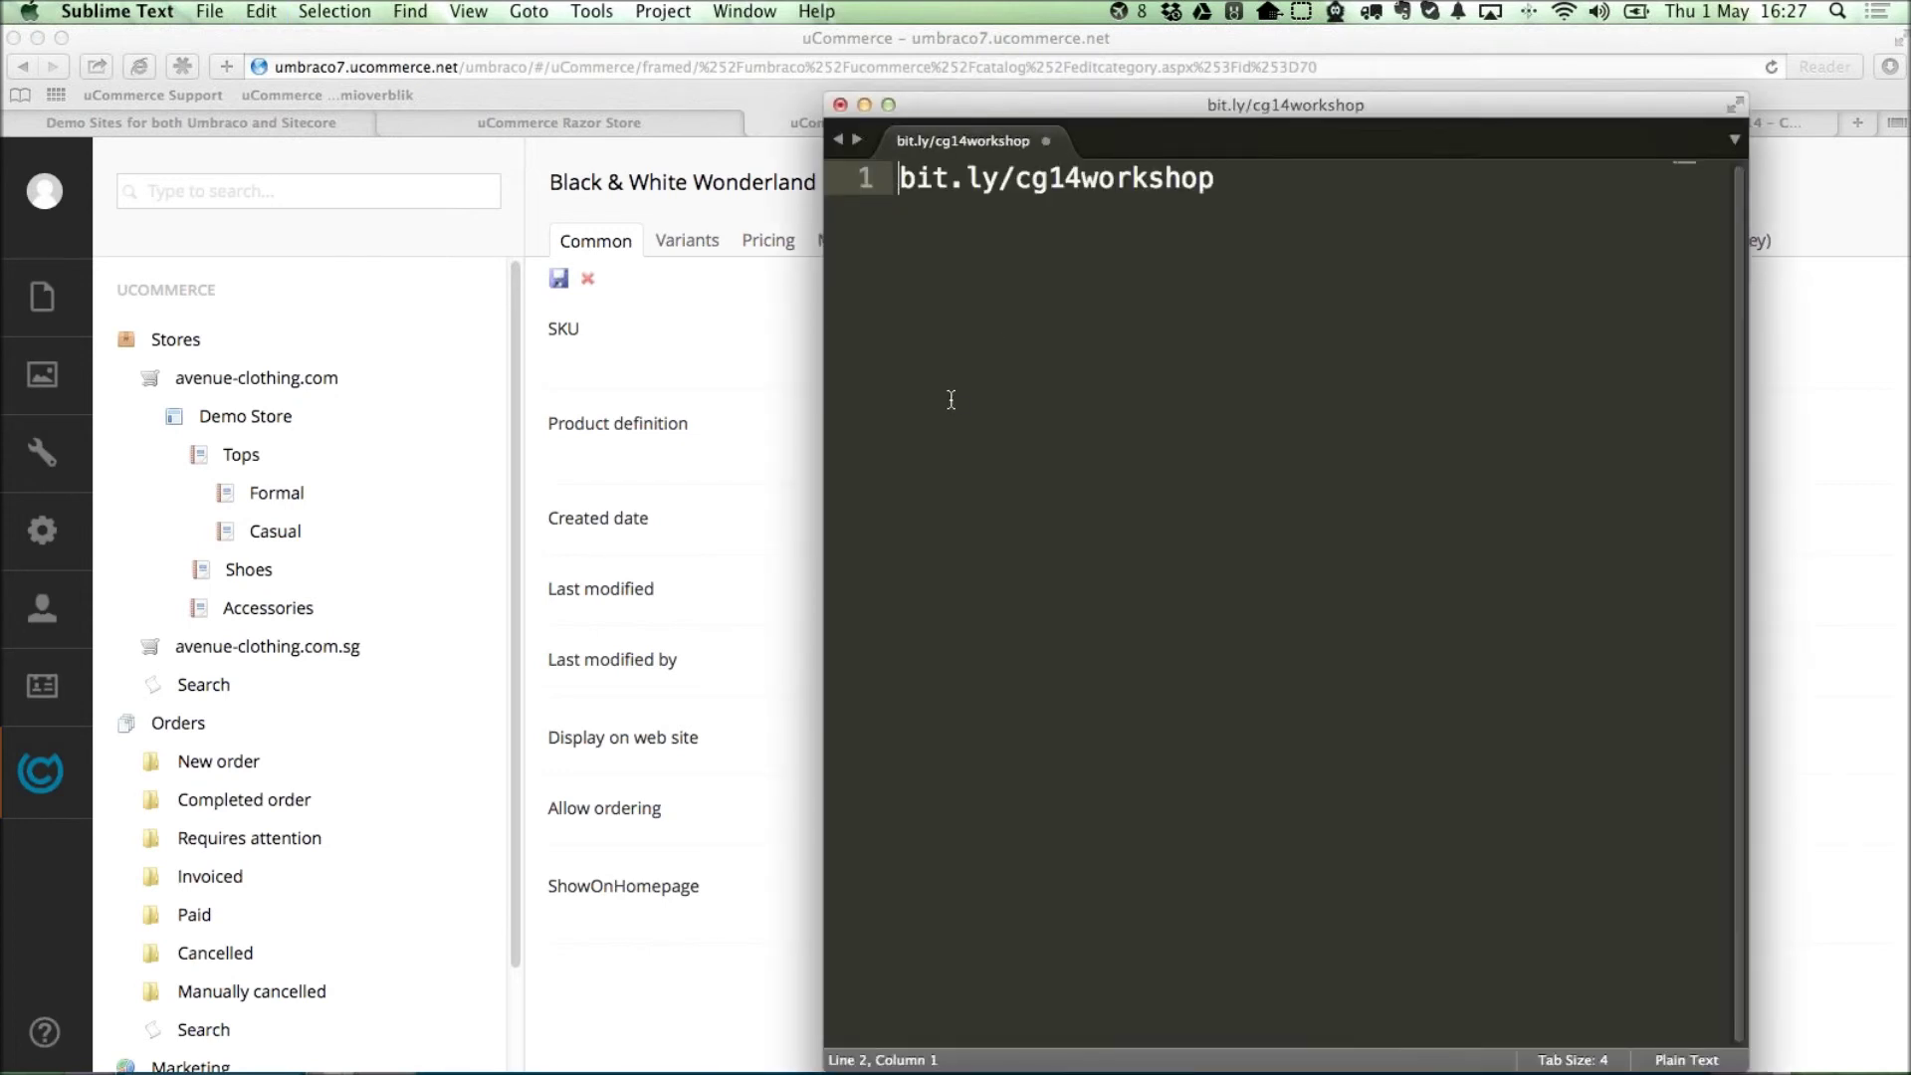
pyautogui.press('Return')
pyautogui.press('Return')
pyautogui.press('Return')
pyautogui.press('Return')
pyautogui.press('Tab')
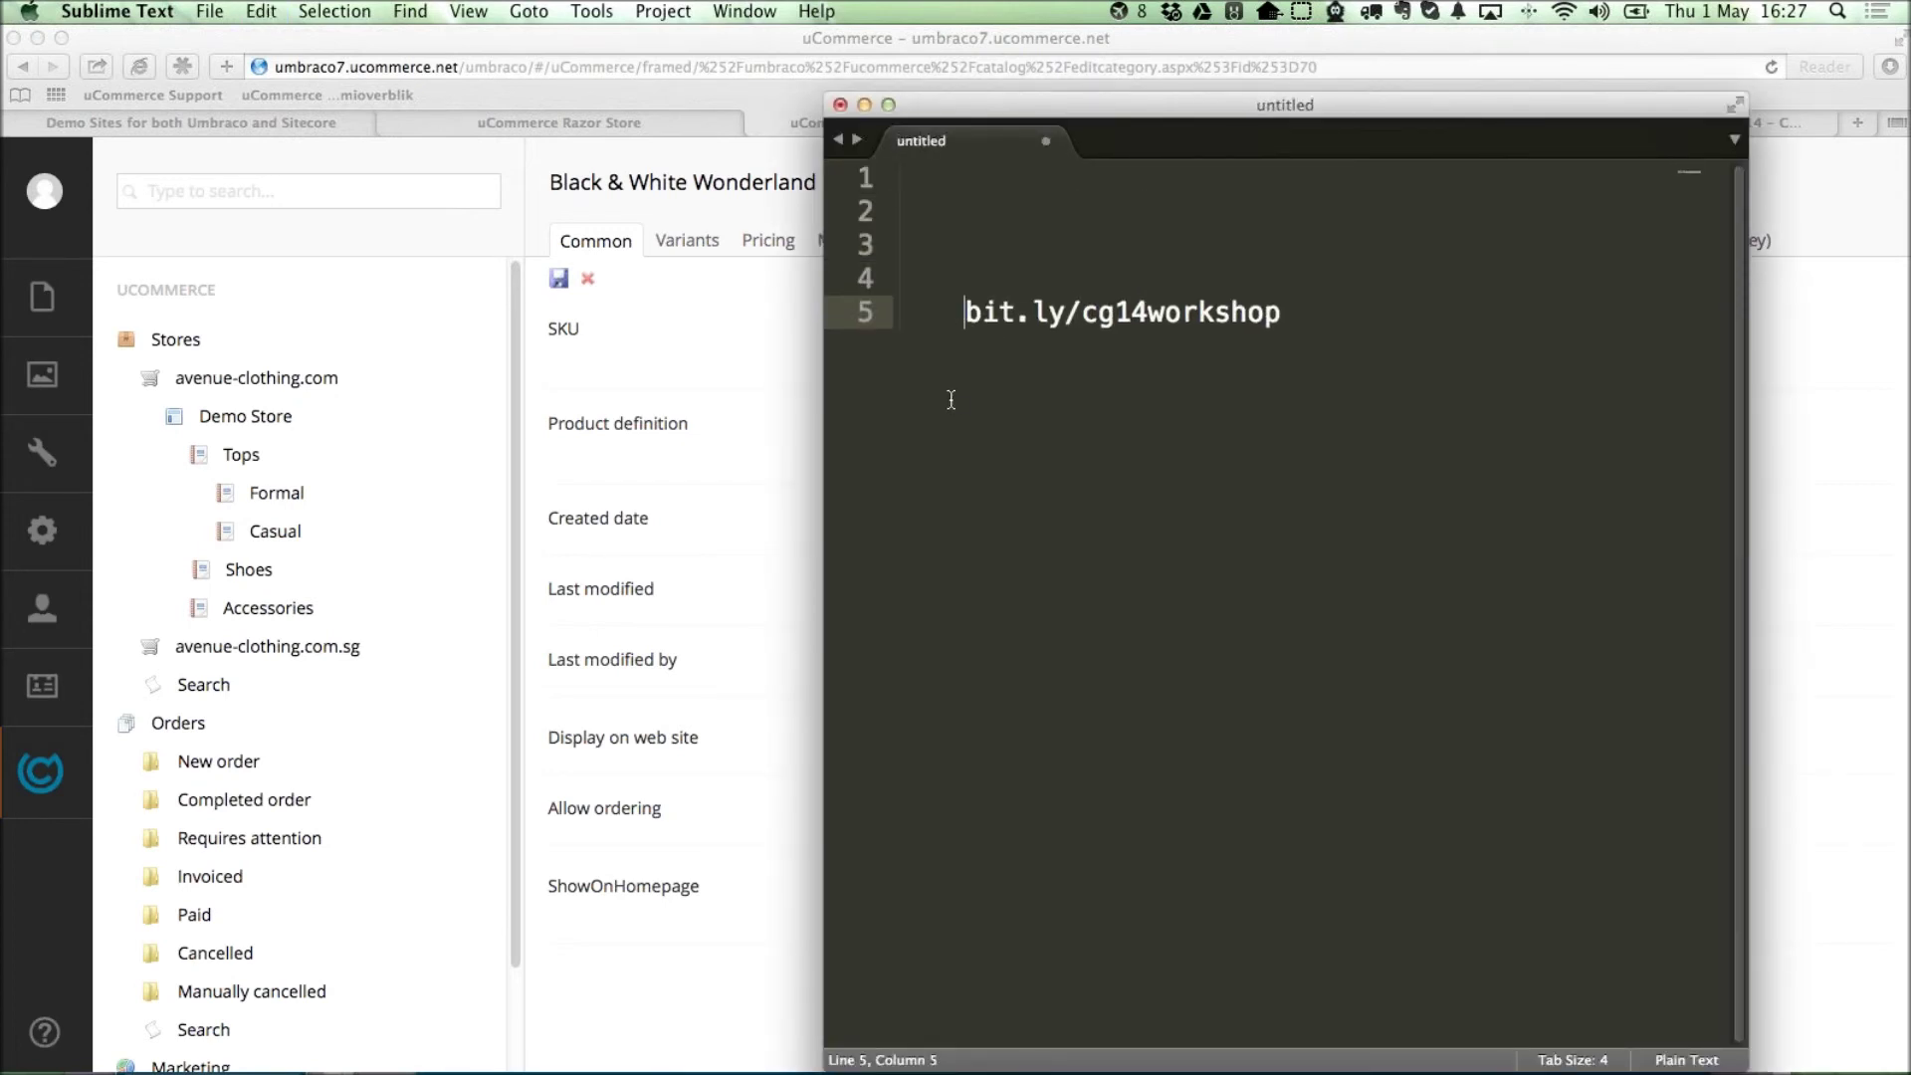
pyautogui.press('super+Right')
pyautogui.hotkey('shift', 'Left')
pyautogui.hotkey('shift', 'Left')
pyautogui.hotkey('shift', 'Left')
pyautogui.hotkey('shift', 'Left')
pyautogui.hotkey('shift', 'Left')
pyautogui.hotkey('shift', 'Left')
pyautogui.hotkey('shift', 'Left')
pyautogui.hotkey('shift', 'Left')
pyautogui.hotkey('shift', 'Left')
pyautogui.hotkey('shift', 'Left')
pyautogui.hotkey('shift', 'Left')
pyautogui.hotkey('shift', 'Left')
pyautogui.hotkey('shift', 'Left')
pyautogui.hotkey('shift', 'Left')
pyautogui.hotkey('shift', 'Left')
pyautogui.hotkey('shift', 'Left')
pyautogui.hotkey('shift', 'Left')
pyautogui.hotkey('shift', 'Left')
pyautogui.hotkey('shift', 'Left')
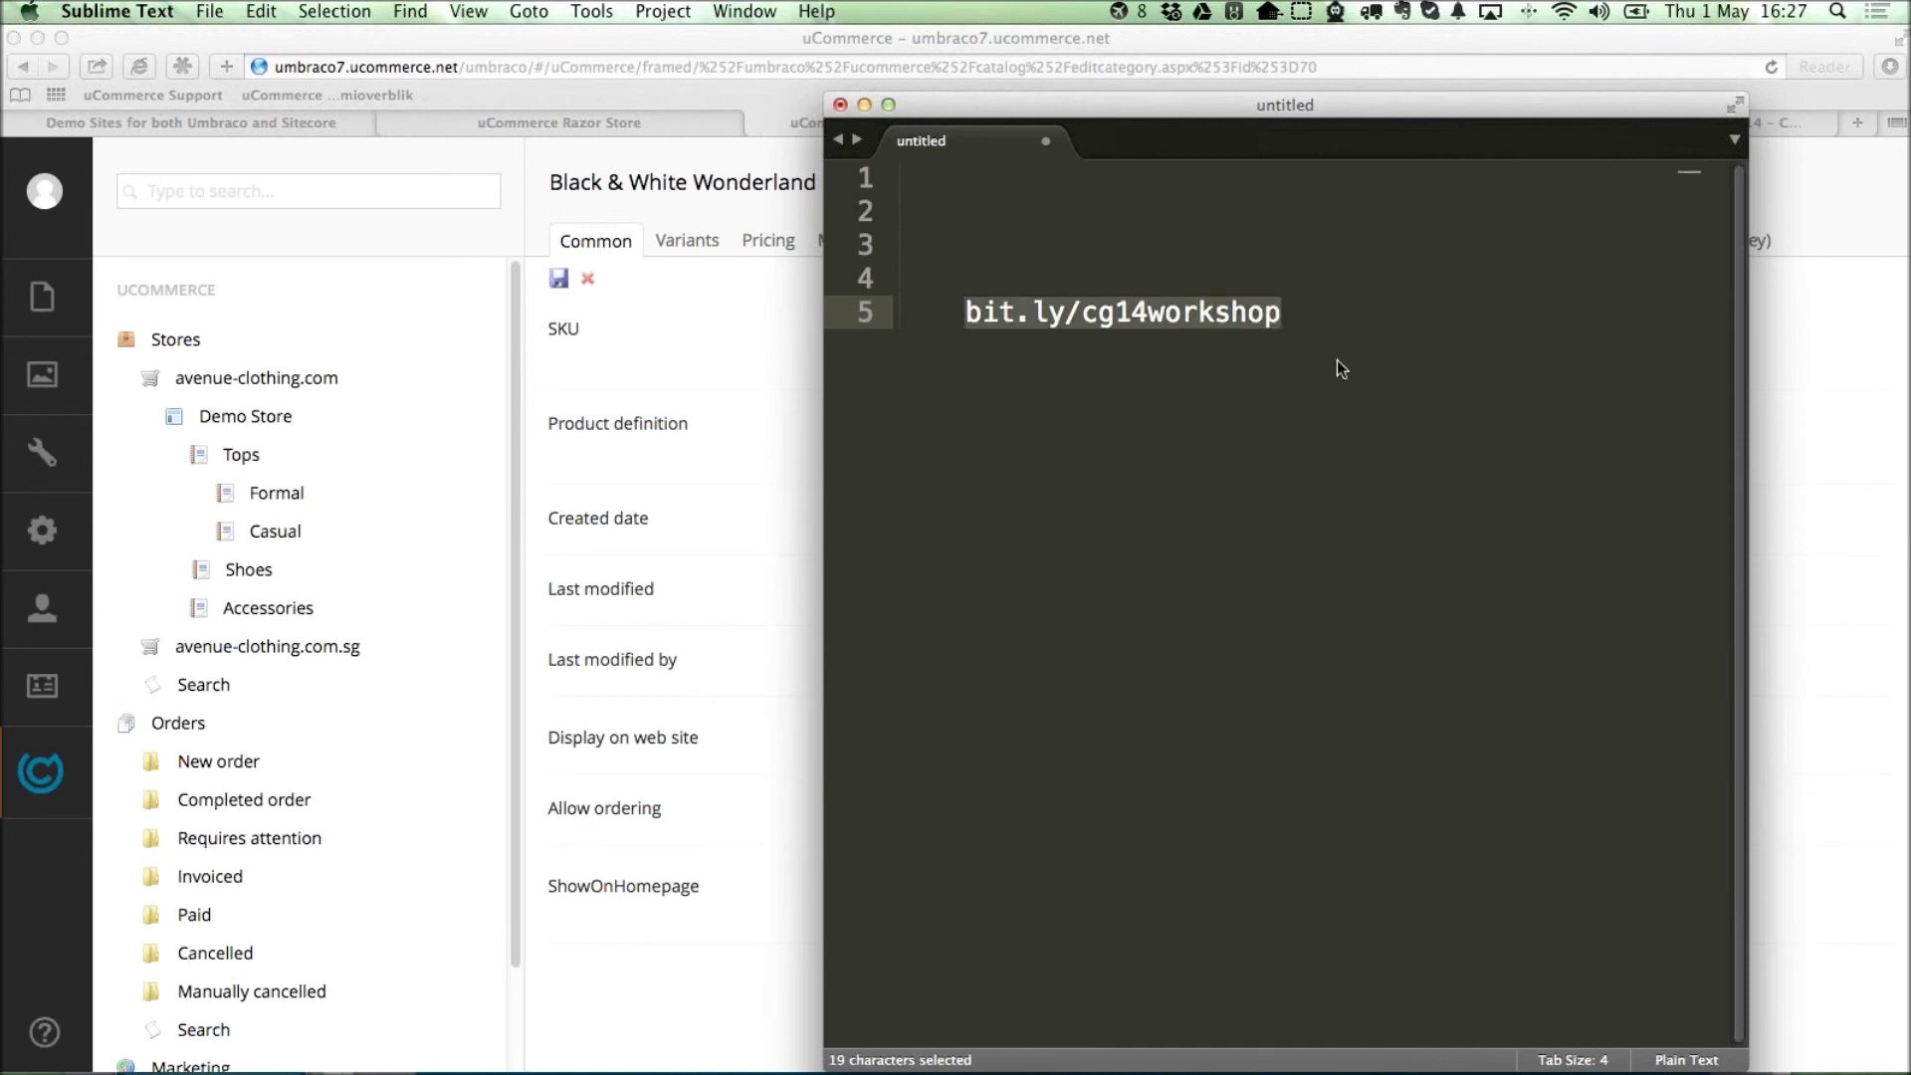
pyautogui.click(1342, 315)
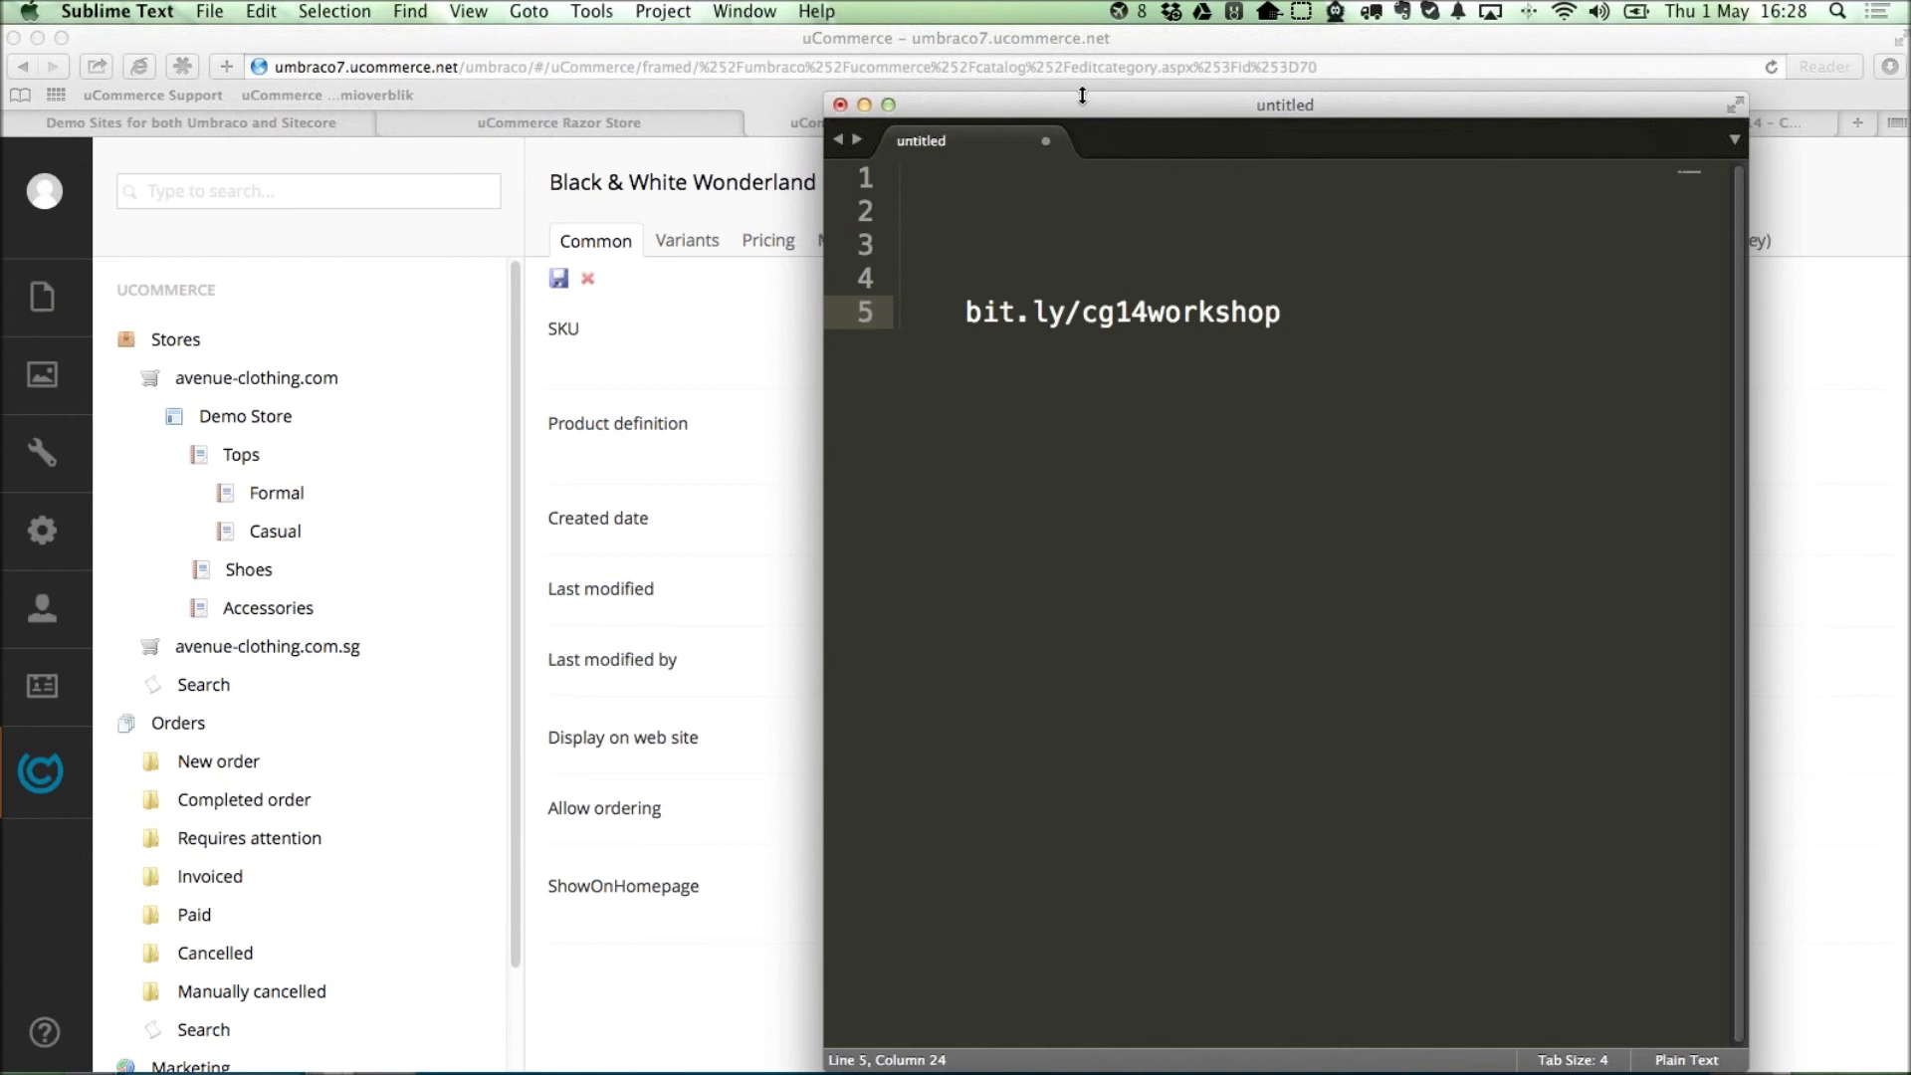
pyautogui.moveTo(1084, 254); pyautogui.dragTo(1087, 301)
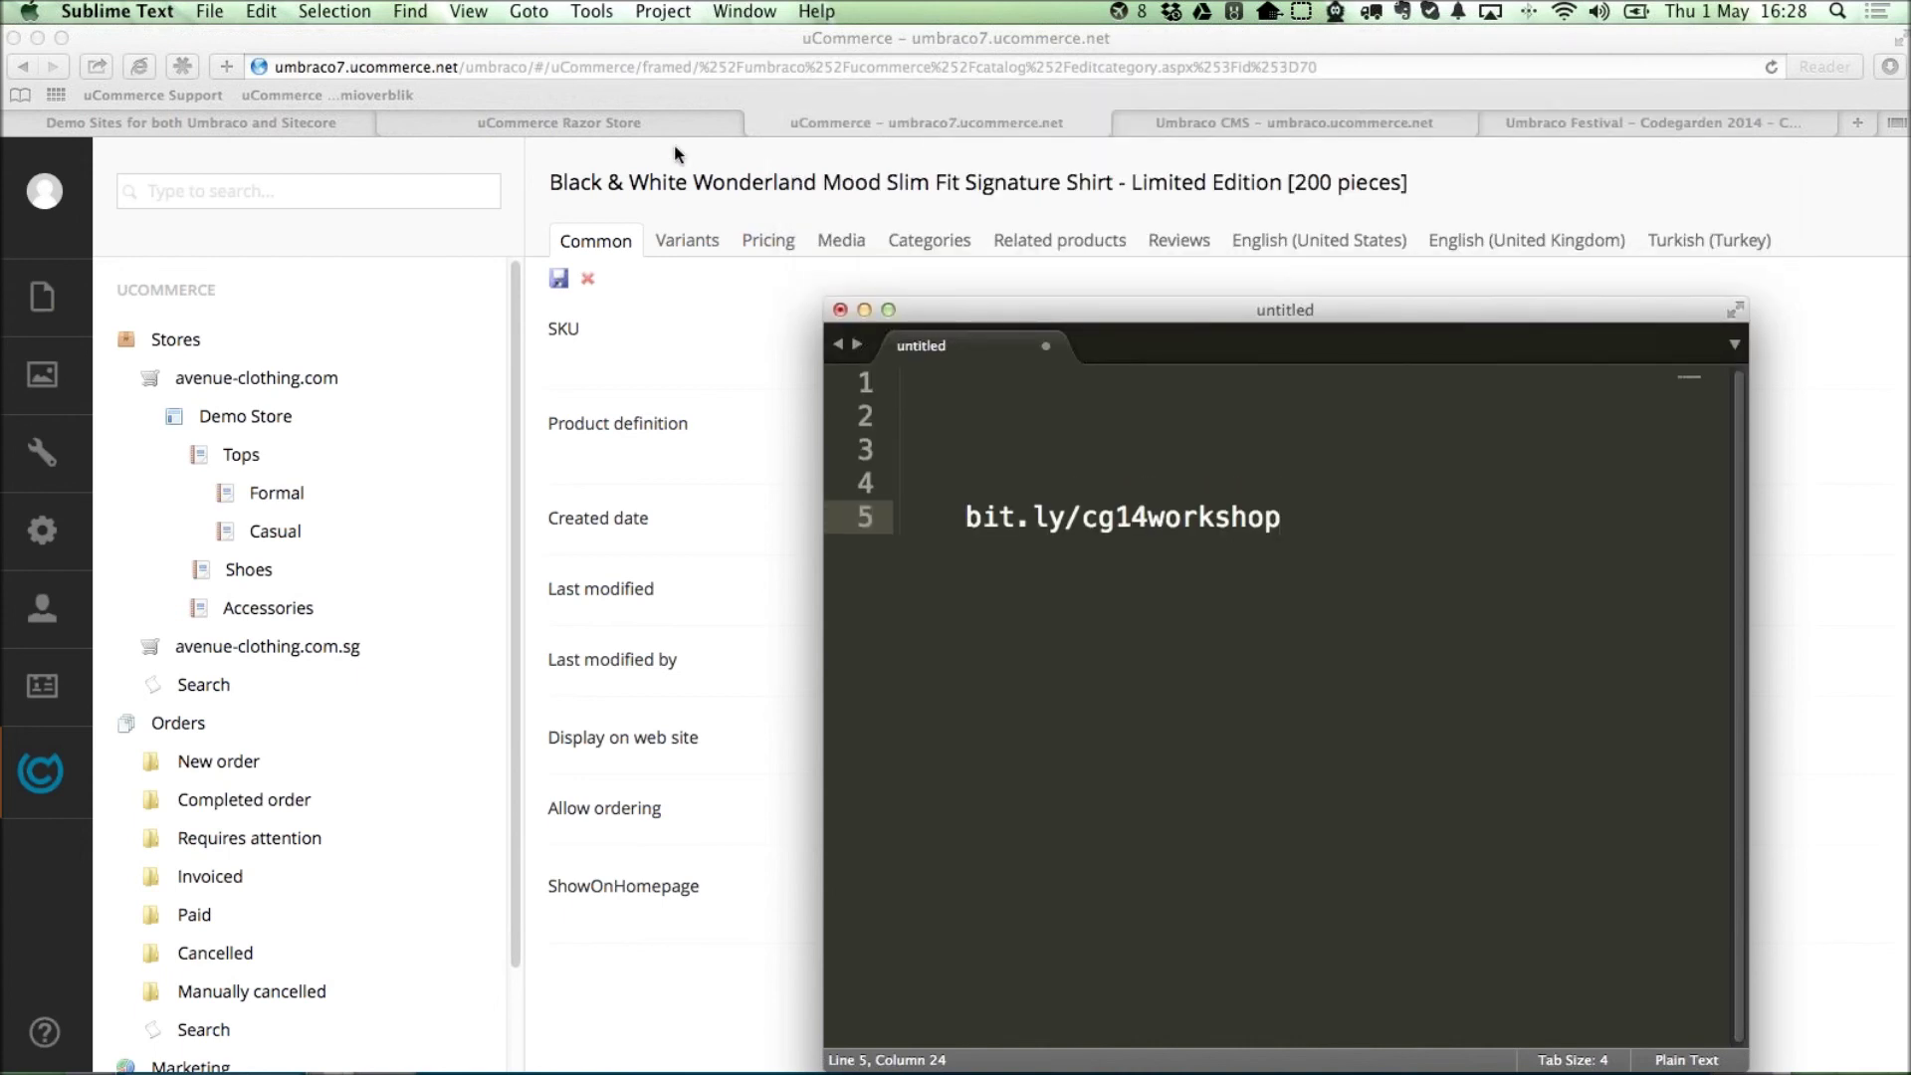
# Load the uCommerce demo sites page (demo.ucomm…) in the Umbraco CMS tab and scroll it.
pyautogui.click(1126, 123)
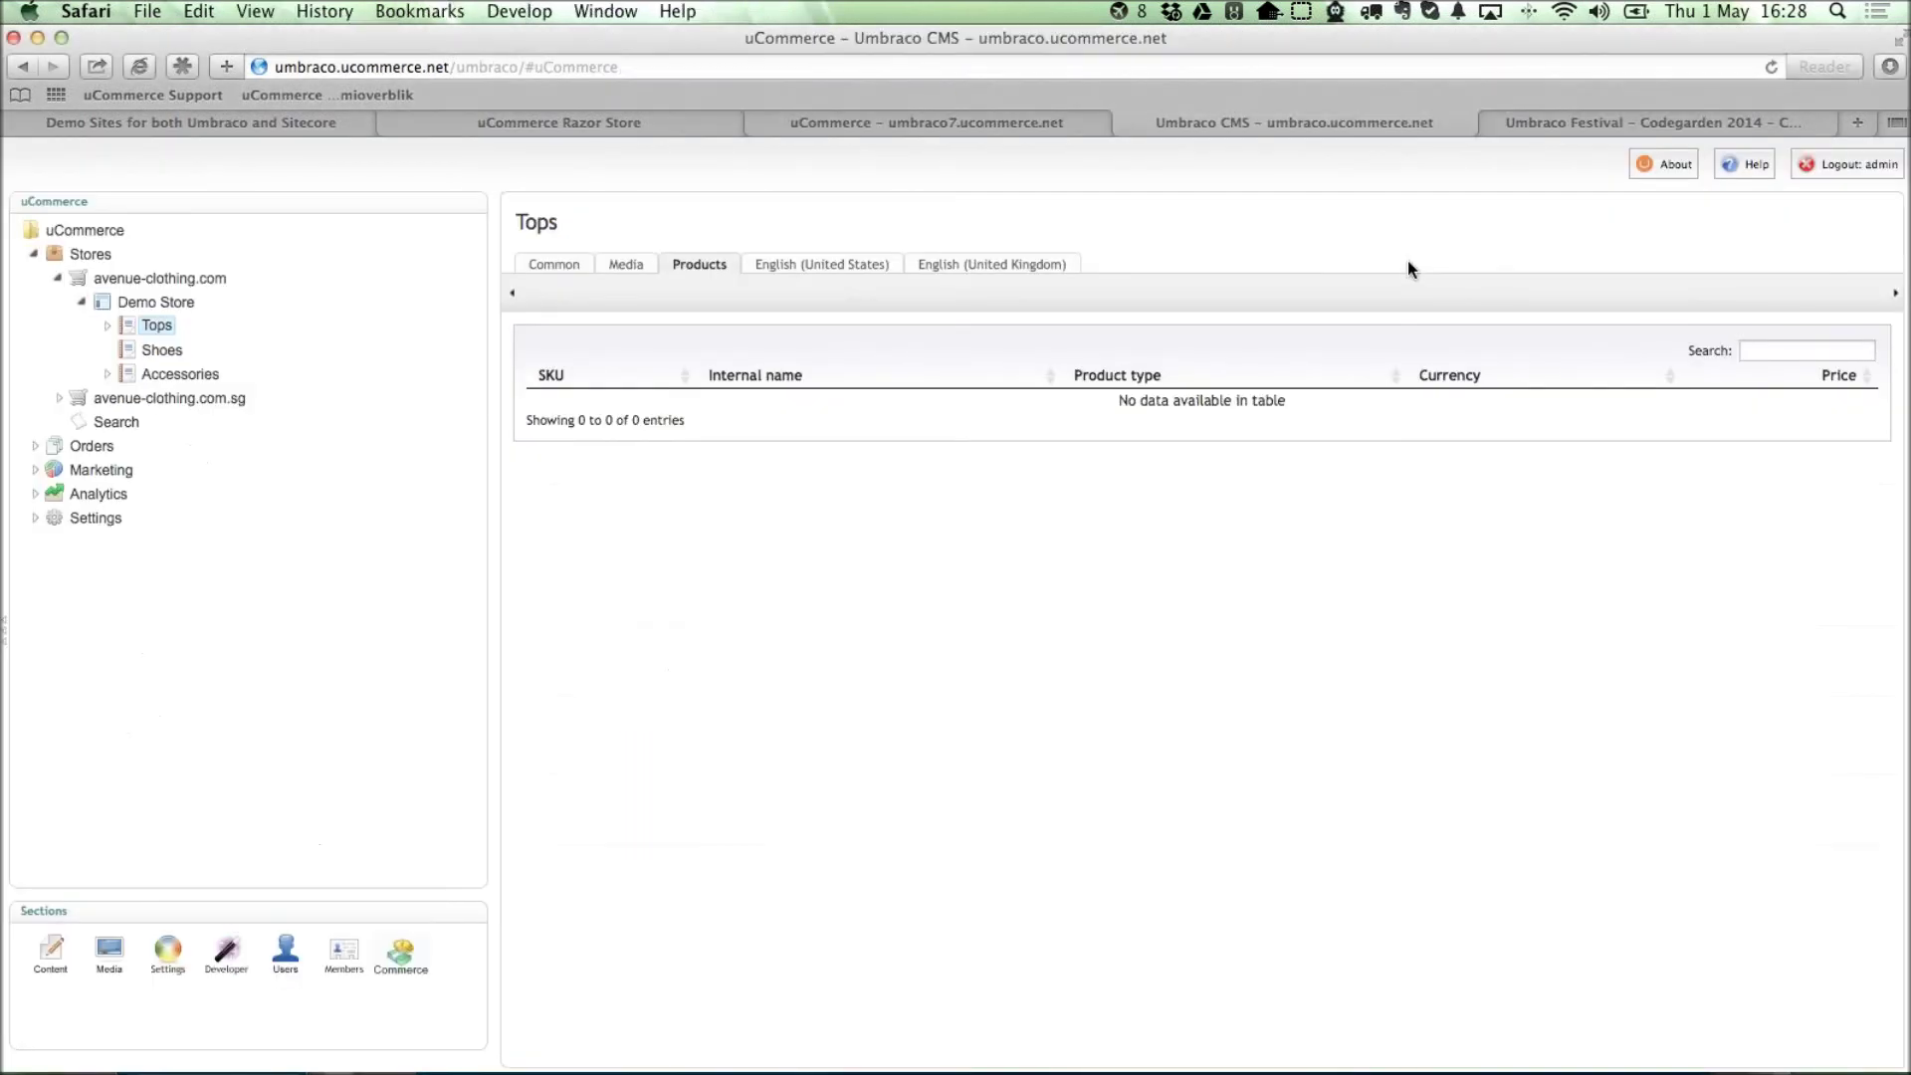
pyautogui.press('super+l')
pyautogui.write('demo.ucommerce.net')
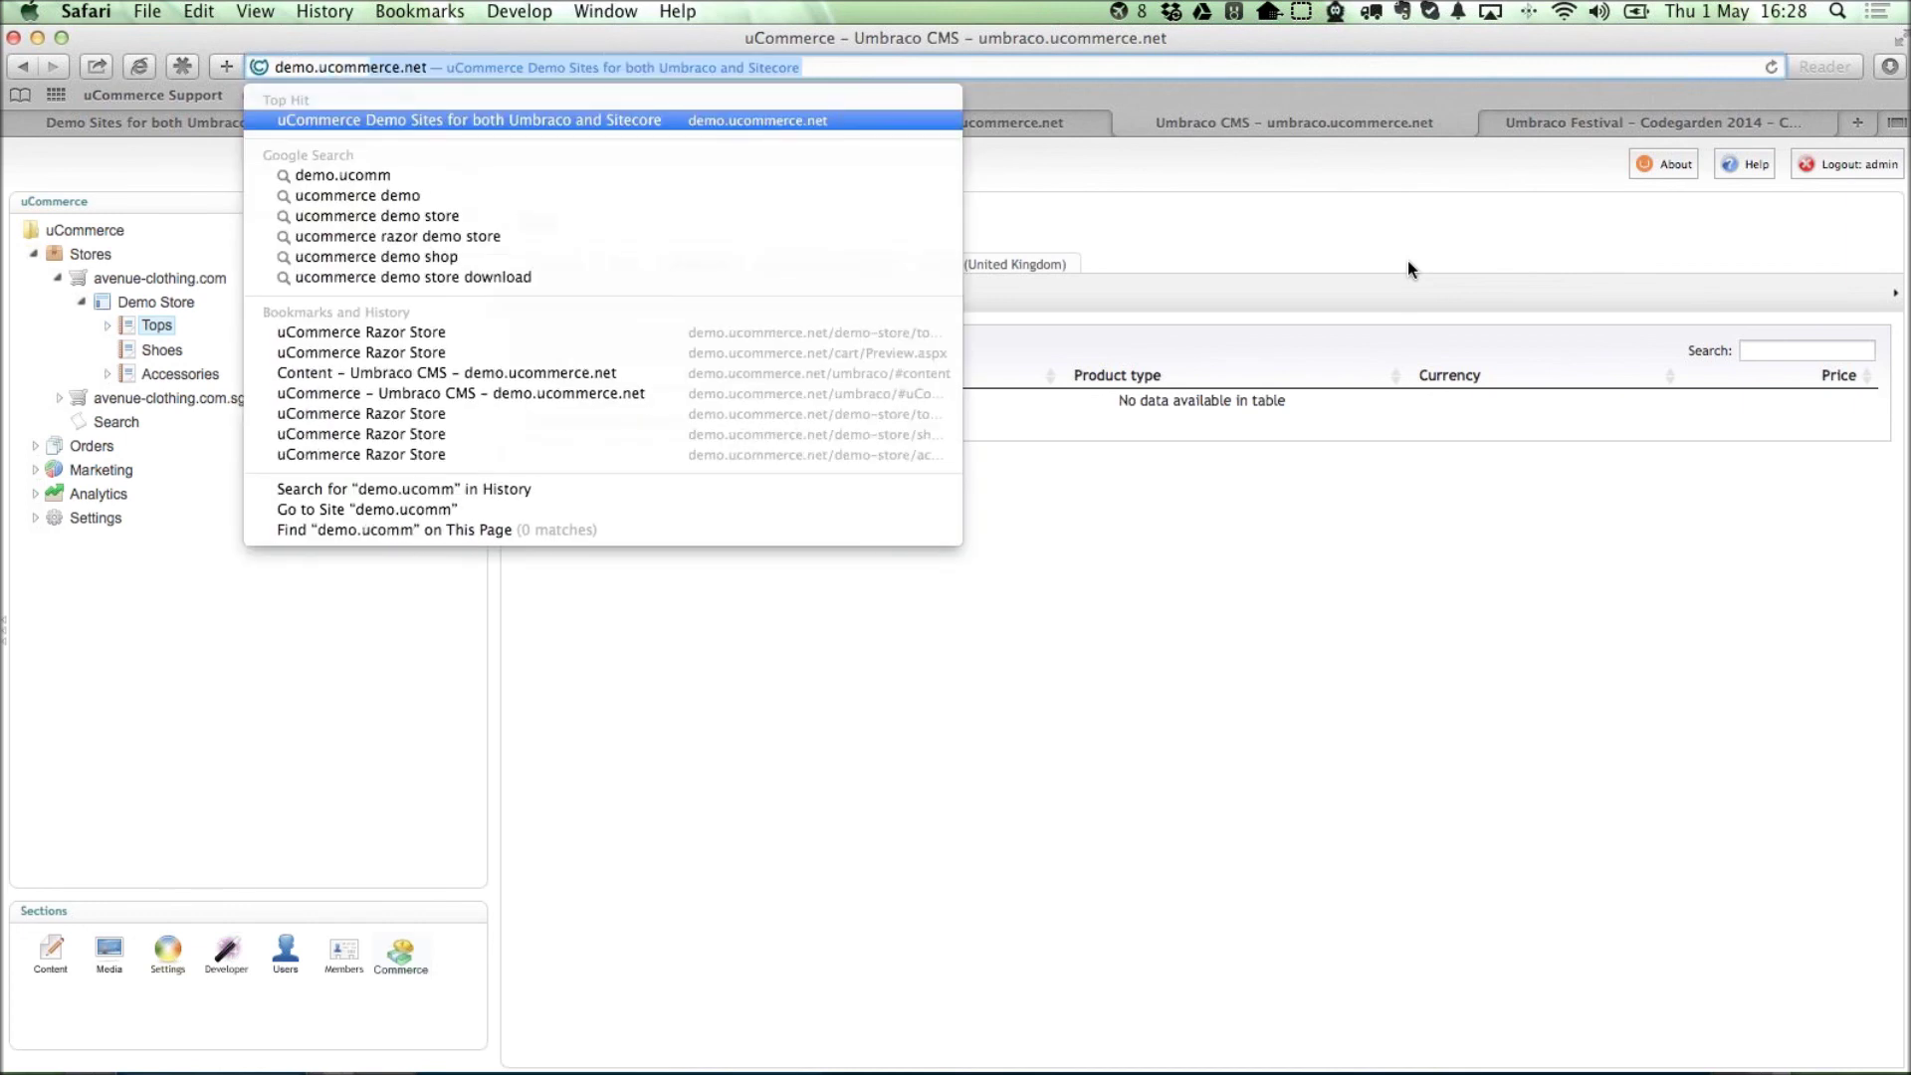
pyautogui.press('Return')
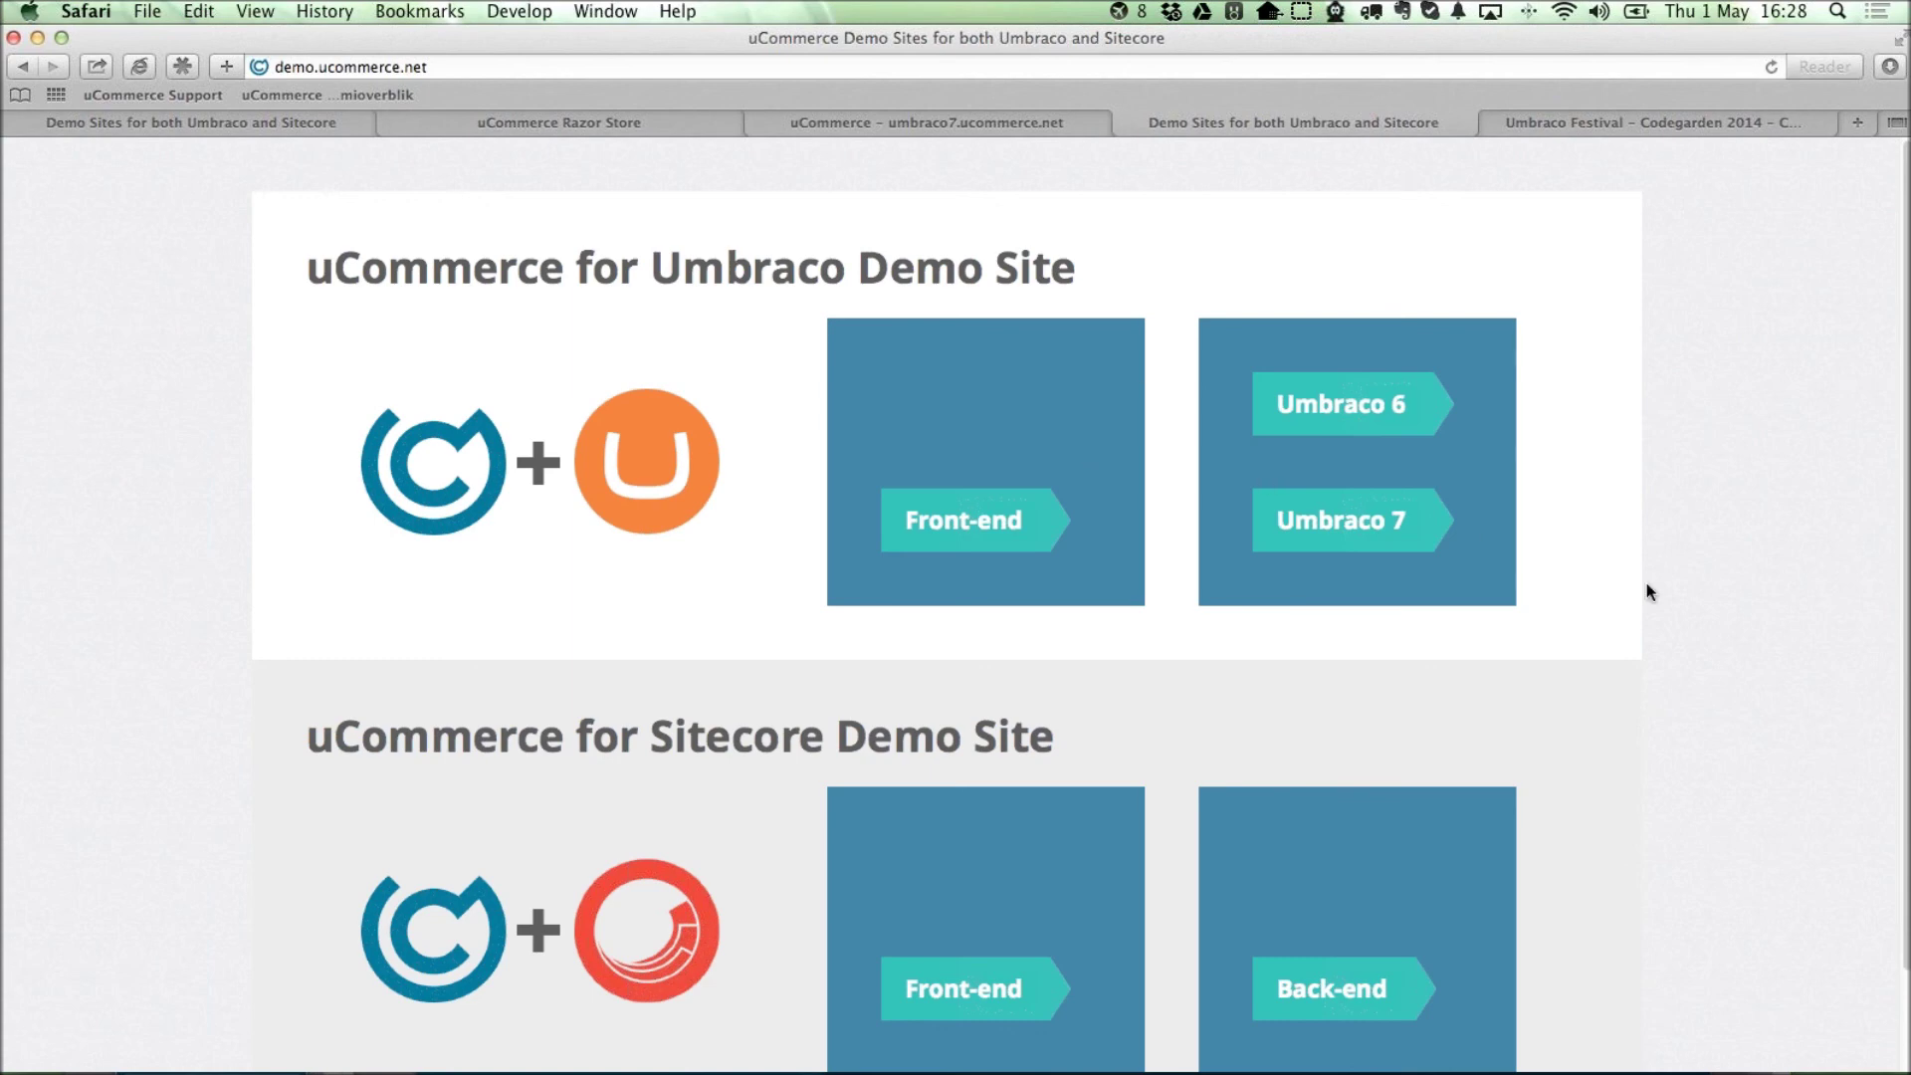
pyautogui.scroll(-2, 1682, 609)
pyautogui.scroll(2, 1114, 169)
# Go to the ucommerce.net homepage and scroll down it.
pyautogui.press('super+l')
pyautogui.write('ucommerce.net')
pyautogui.press('Return')
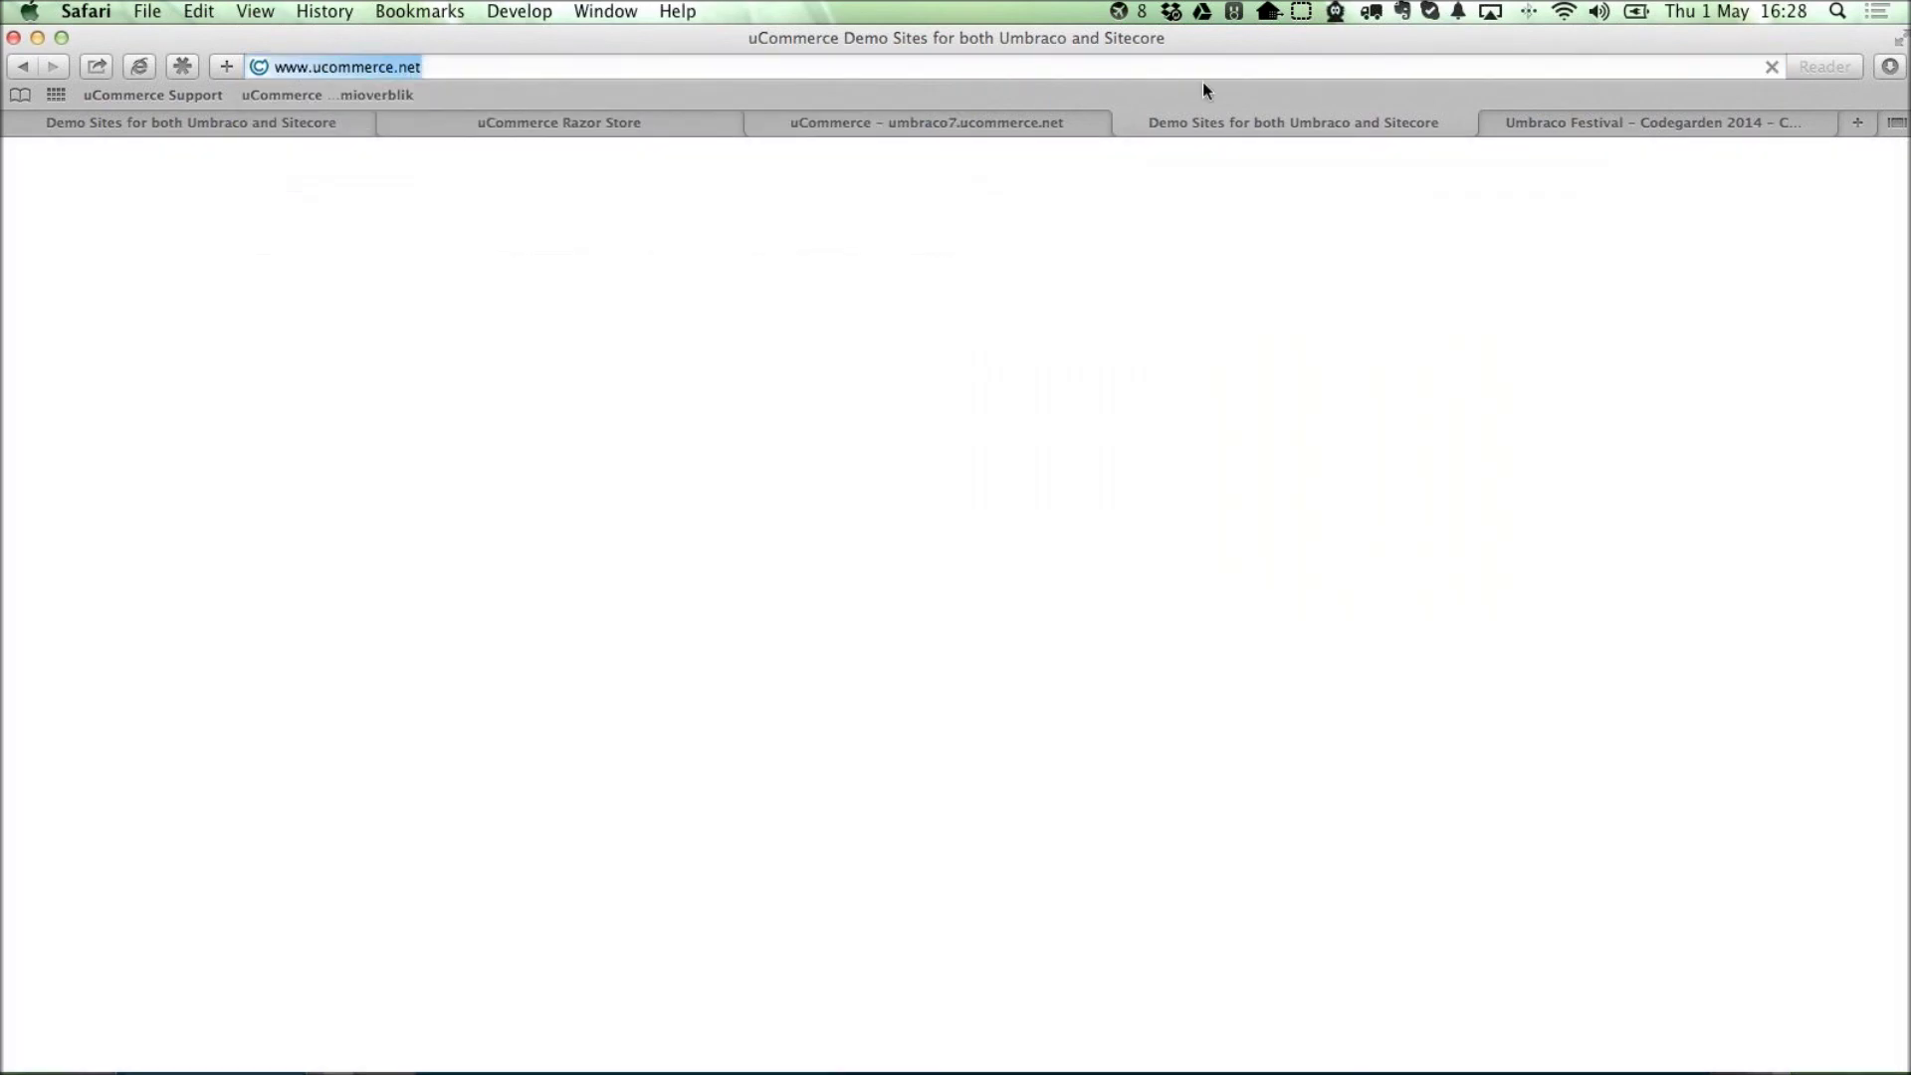
pyautogui.scroll(-20, 1517, 667)
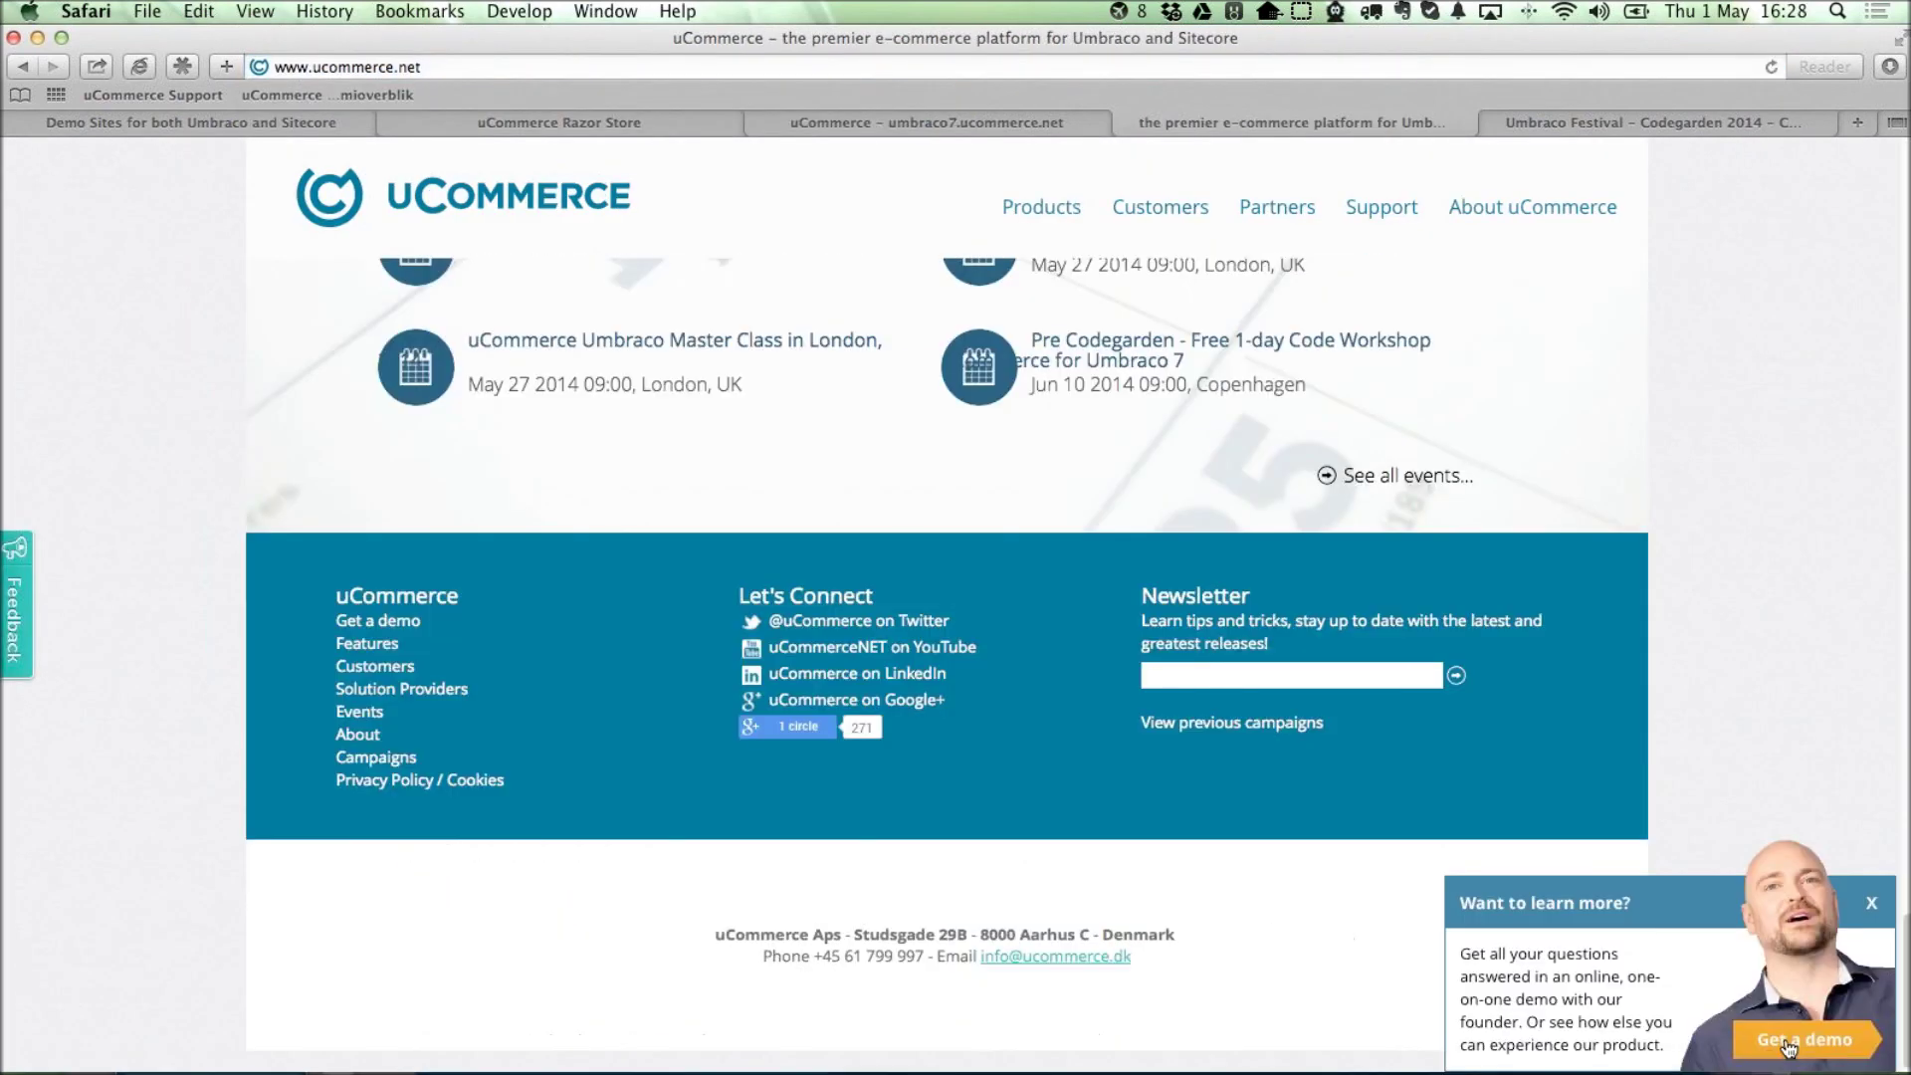
# Open the Get a demo page and scroll through its Book a demo, Q&A and Starter Pack offers.
pyautogui.click(1789, 1047)
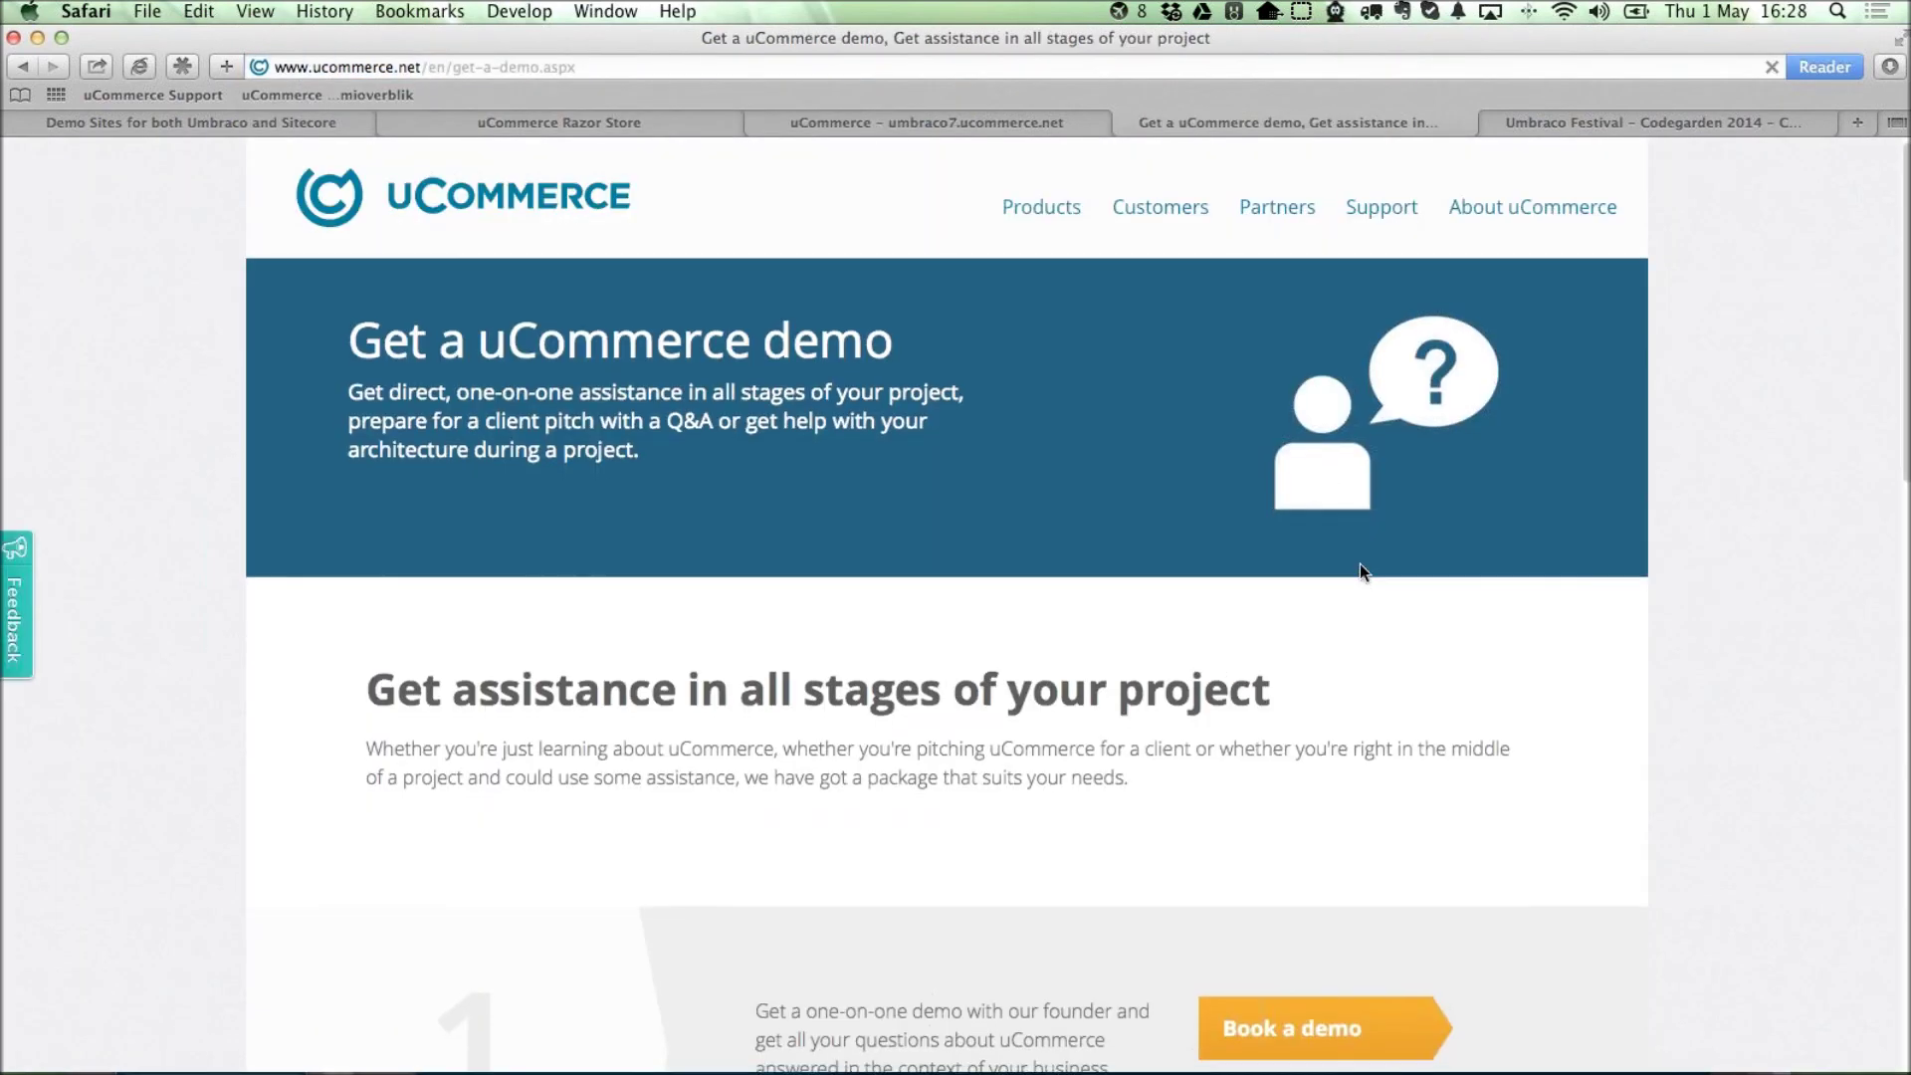
pyautogui.scroll(-10, 1356, 522)
pyautogui.scroll(4, 1356, 521)
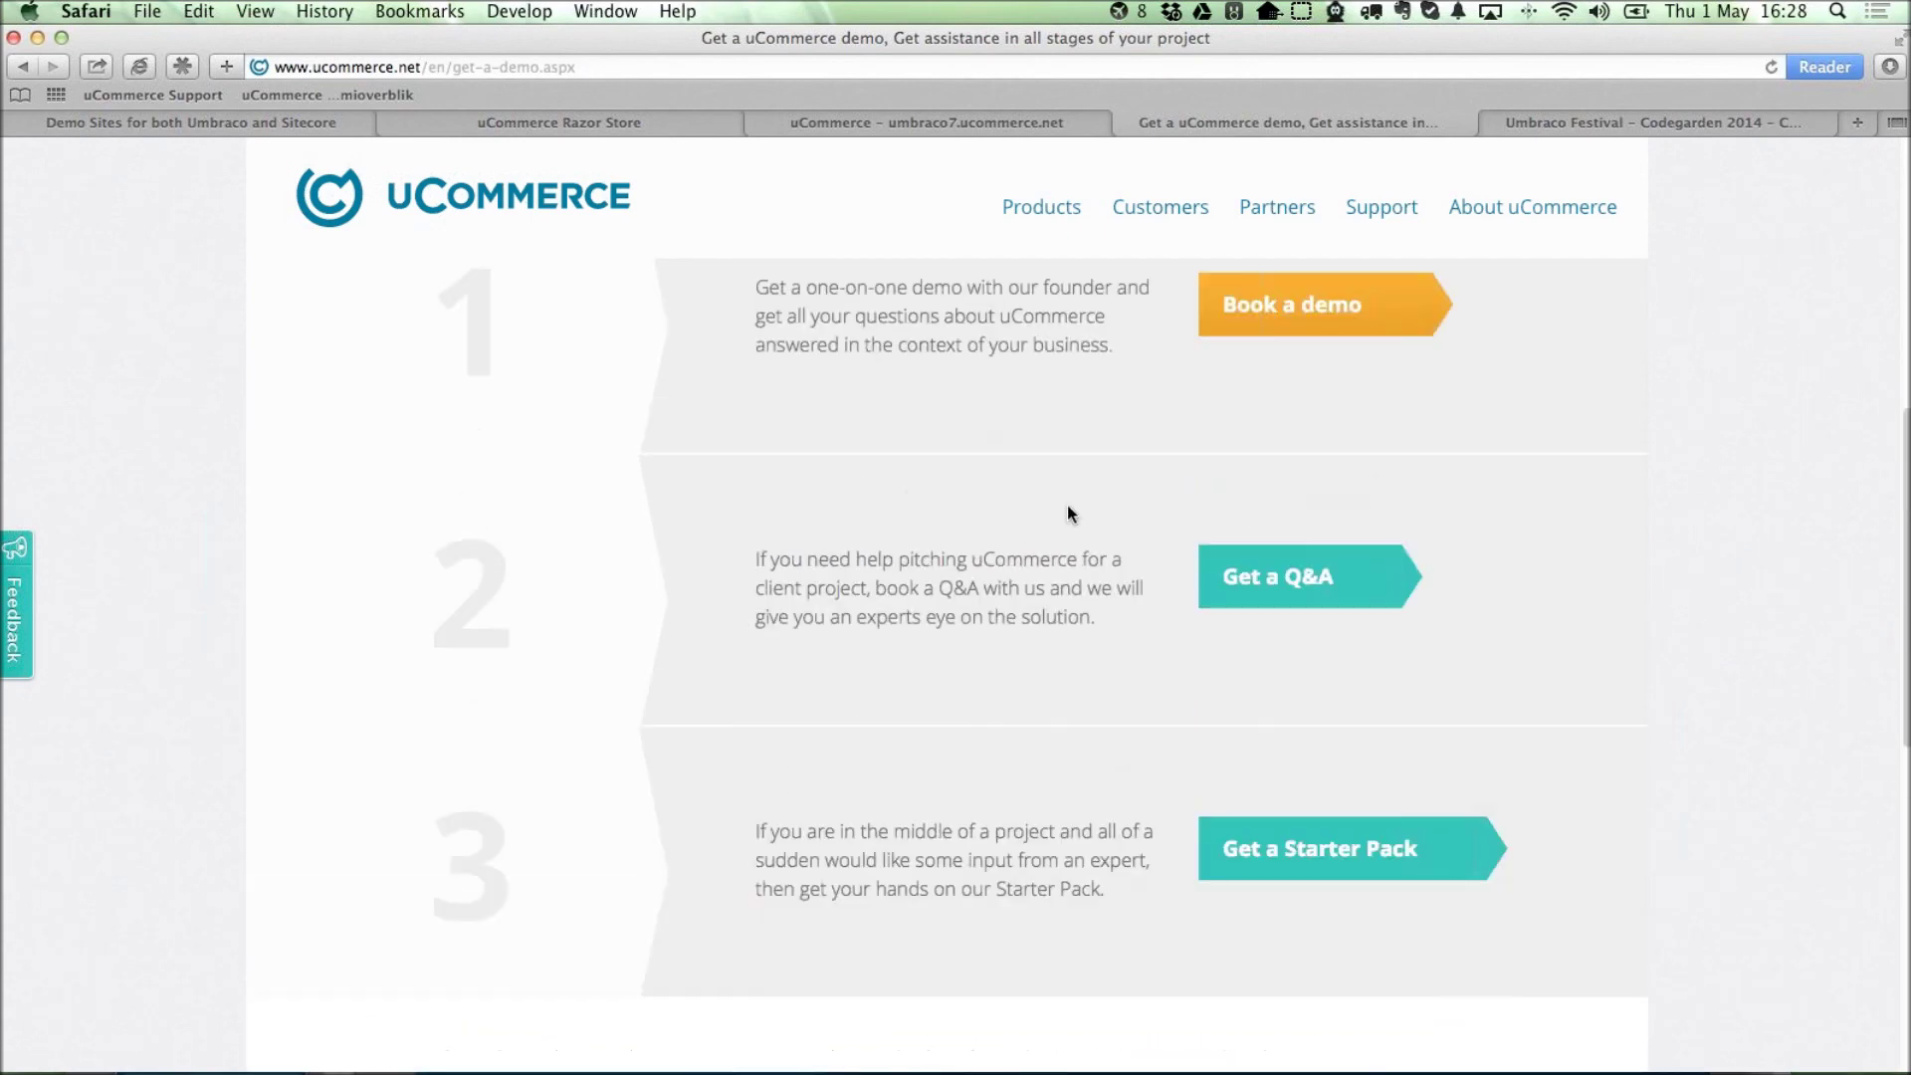
pyautogui.scroll(-6, 1861, 801)
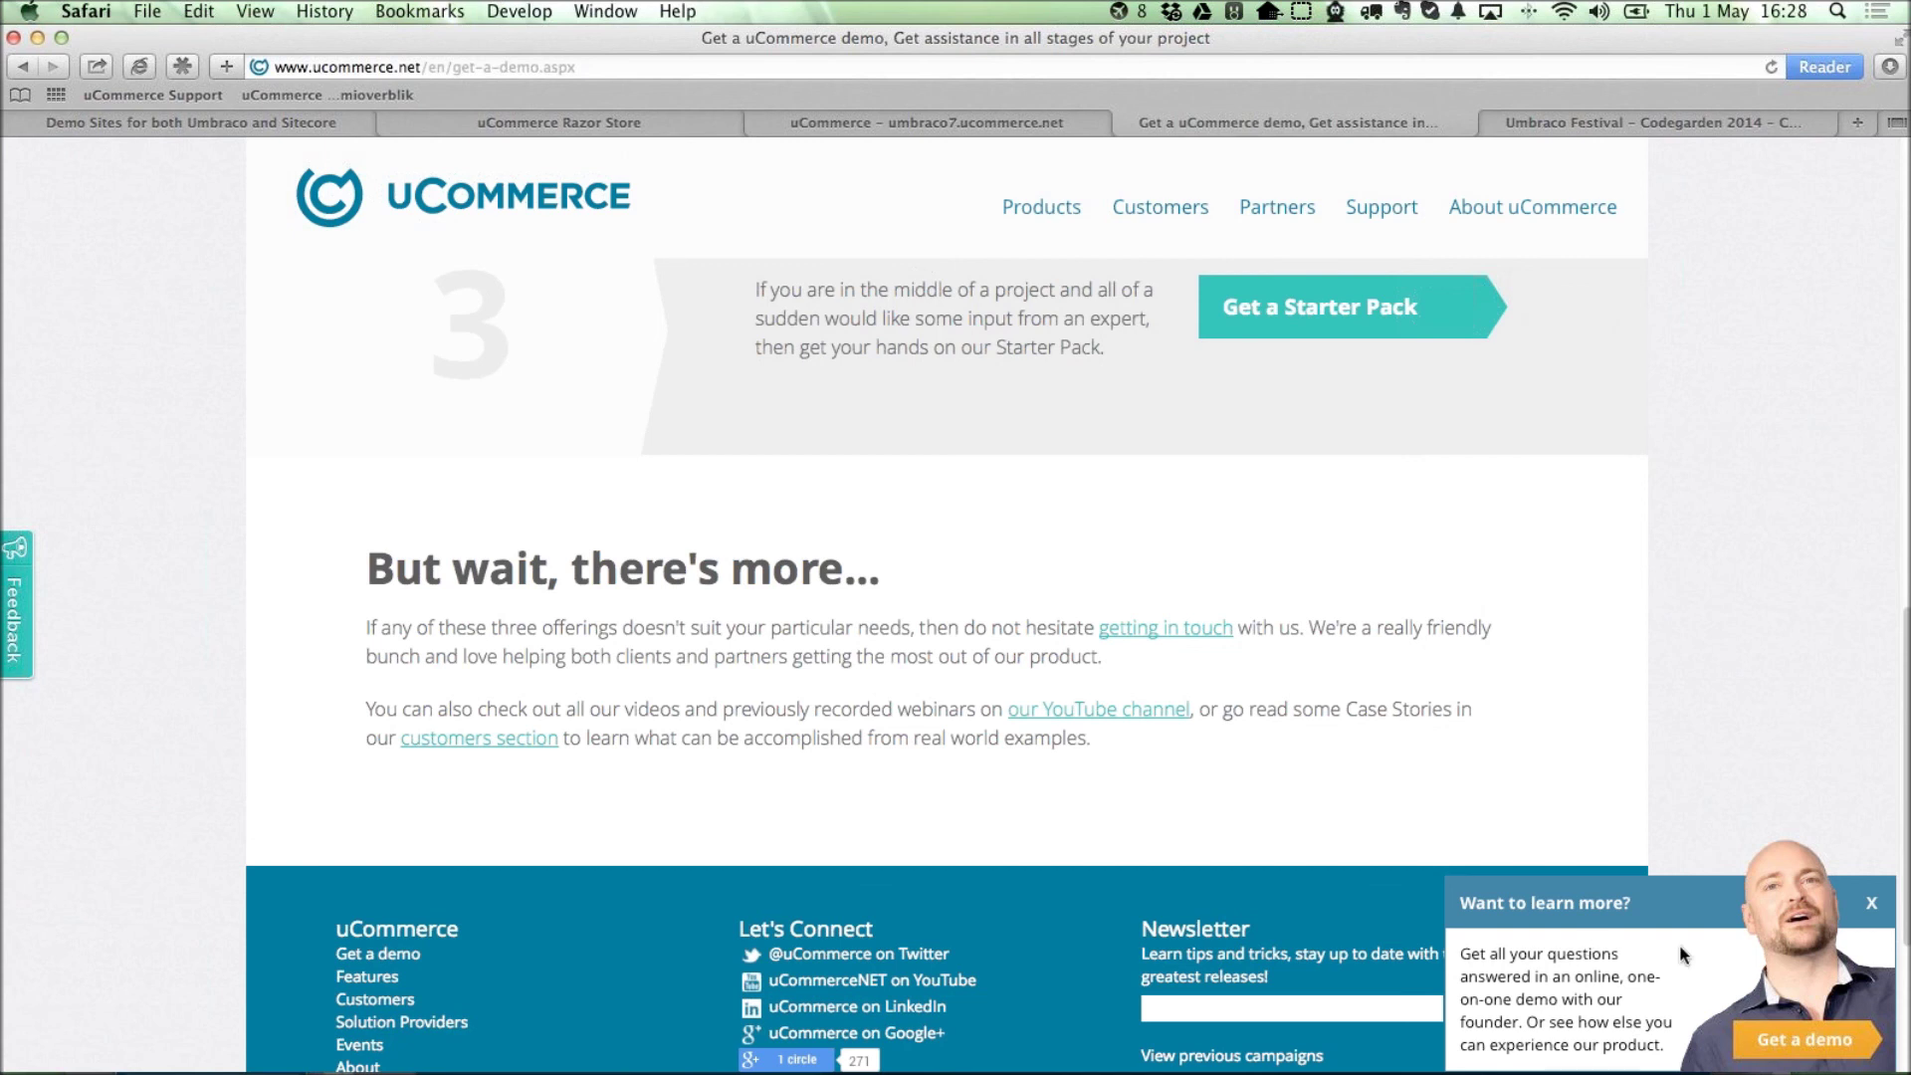
pyautogui.scroll(8, 1395, 597)
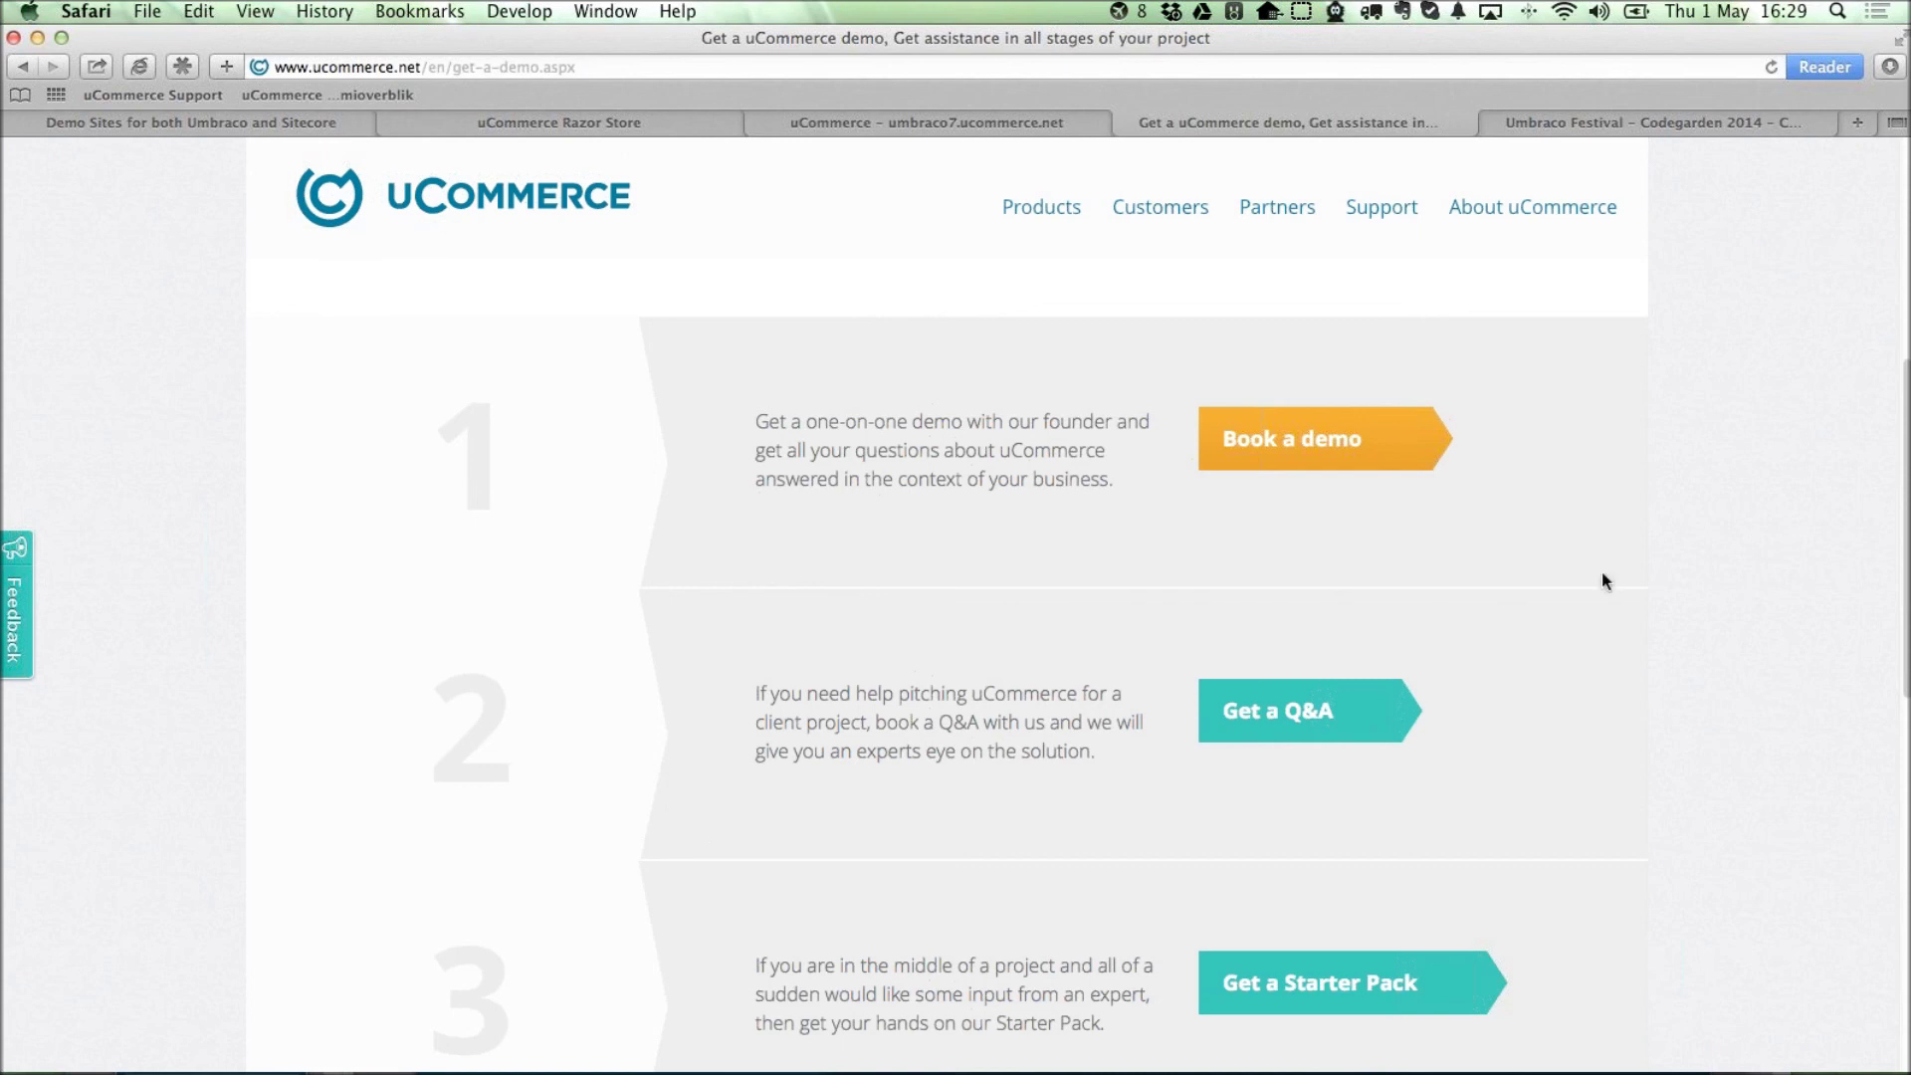
pyautogui.scroll(-1, 1571, 547)
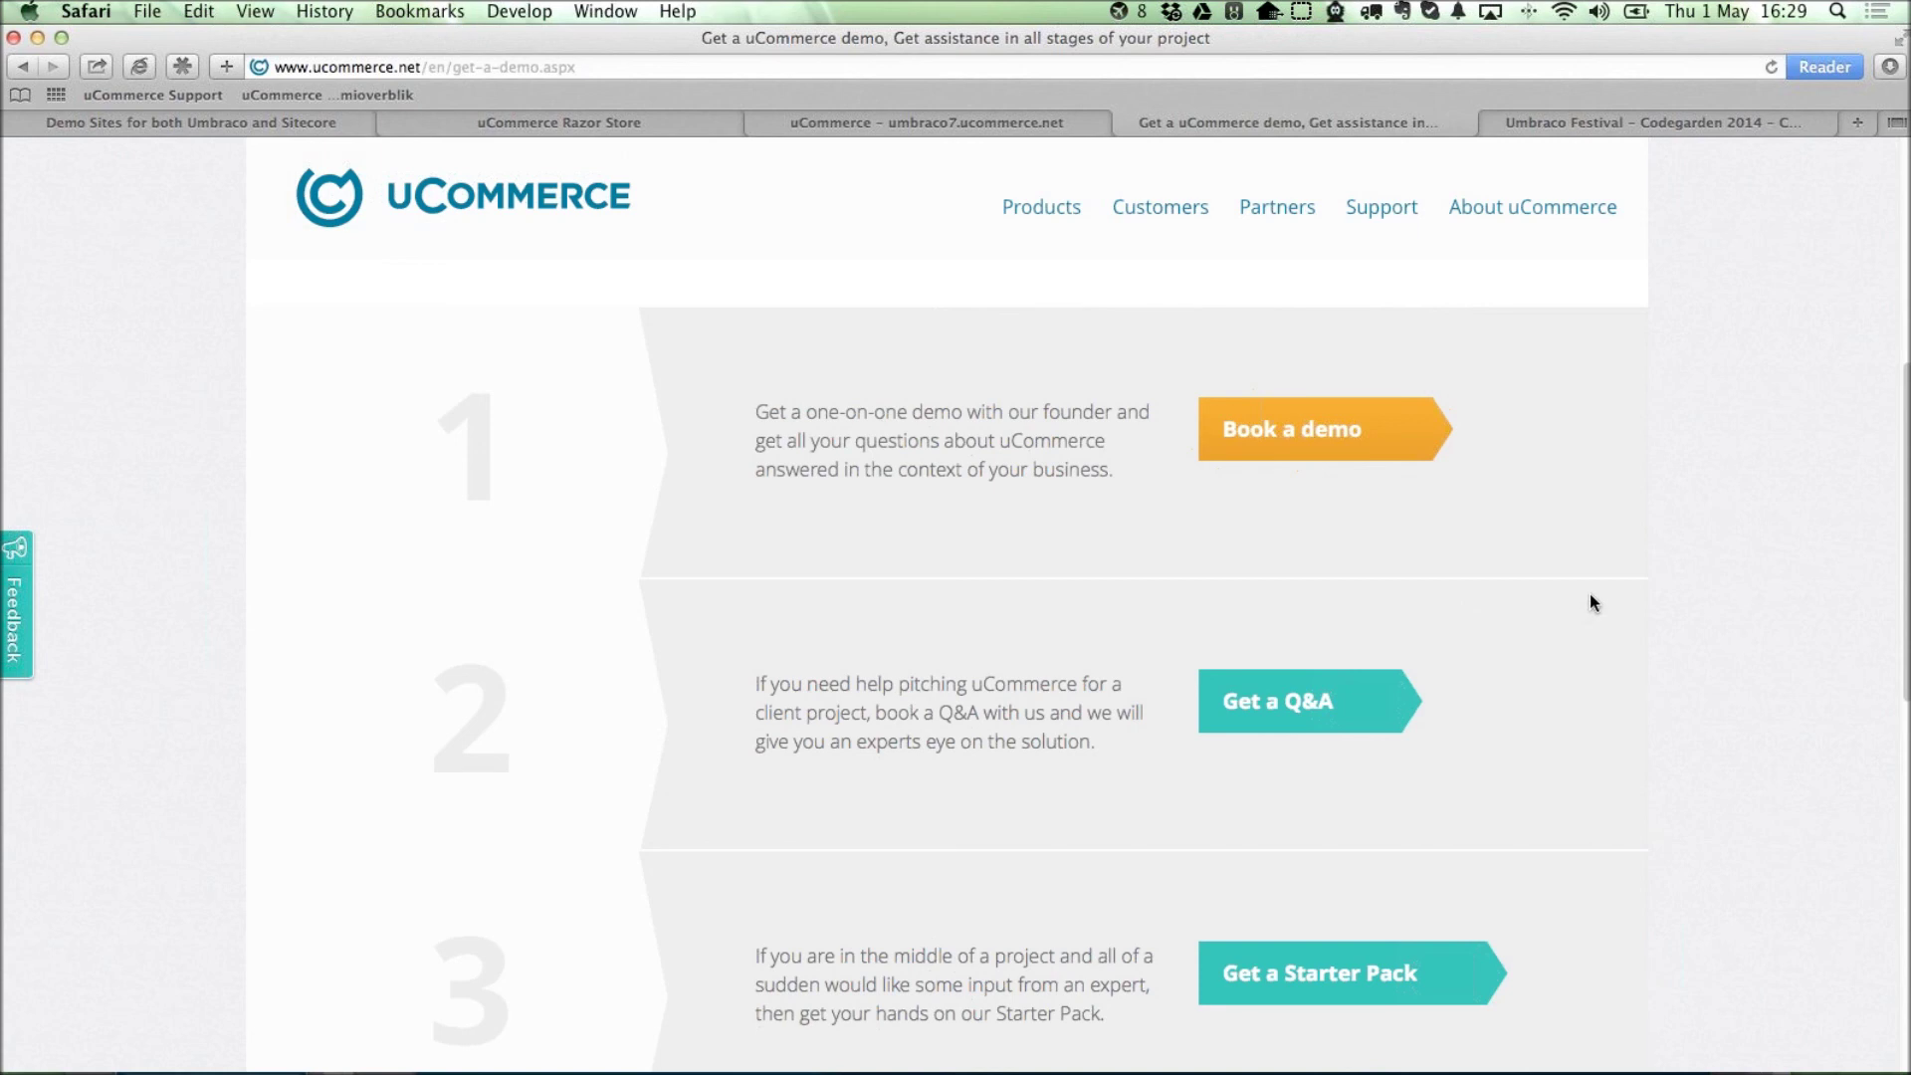
pyautogui.scroll(-1, 1593, 599)
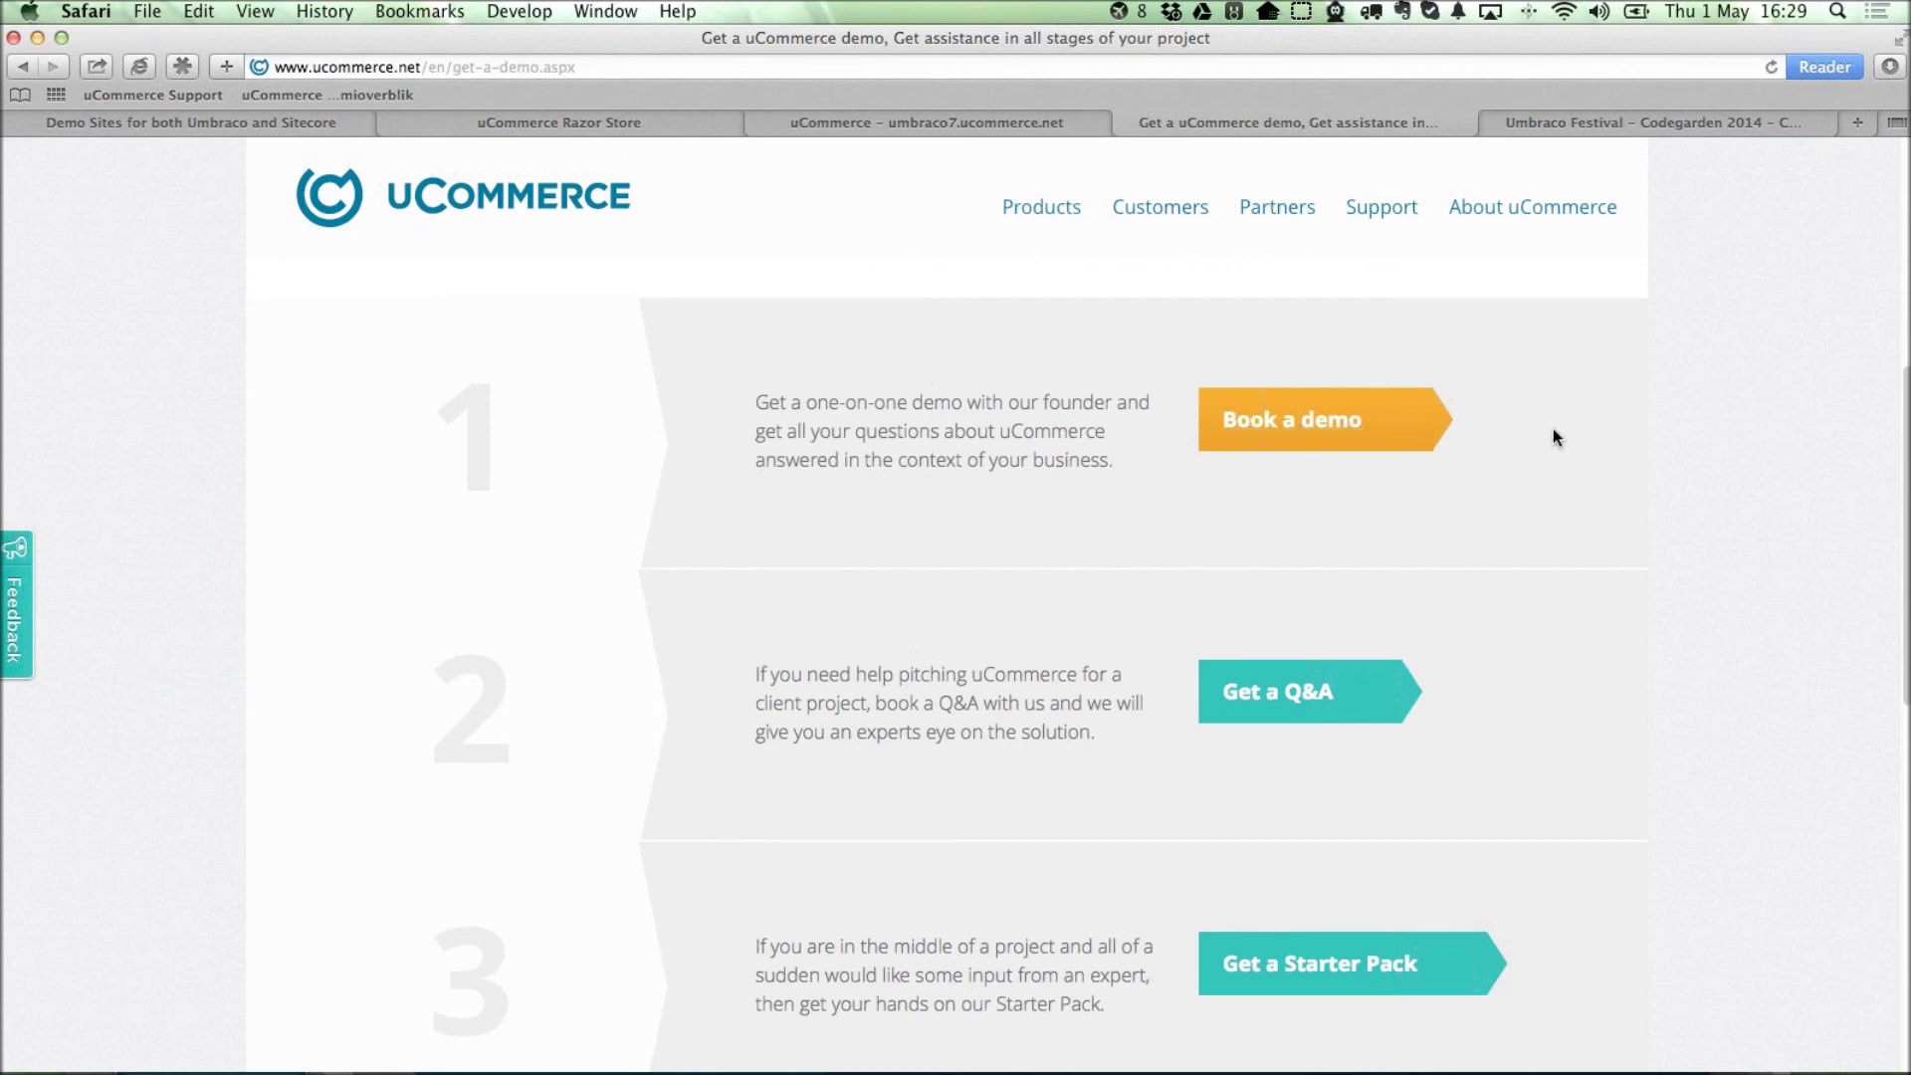
# Add the presenter's contact e-mail below the workshop link, then resize and centre the note window.
pyautogui.press('super+Tab')
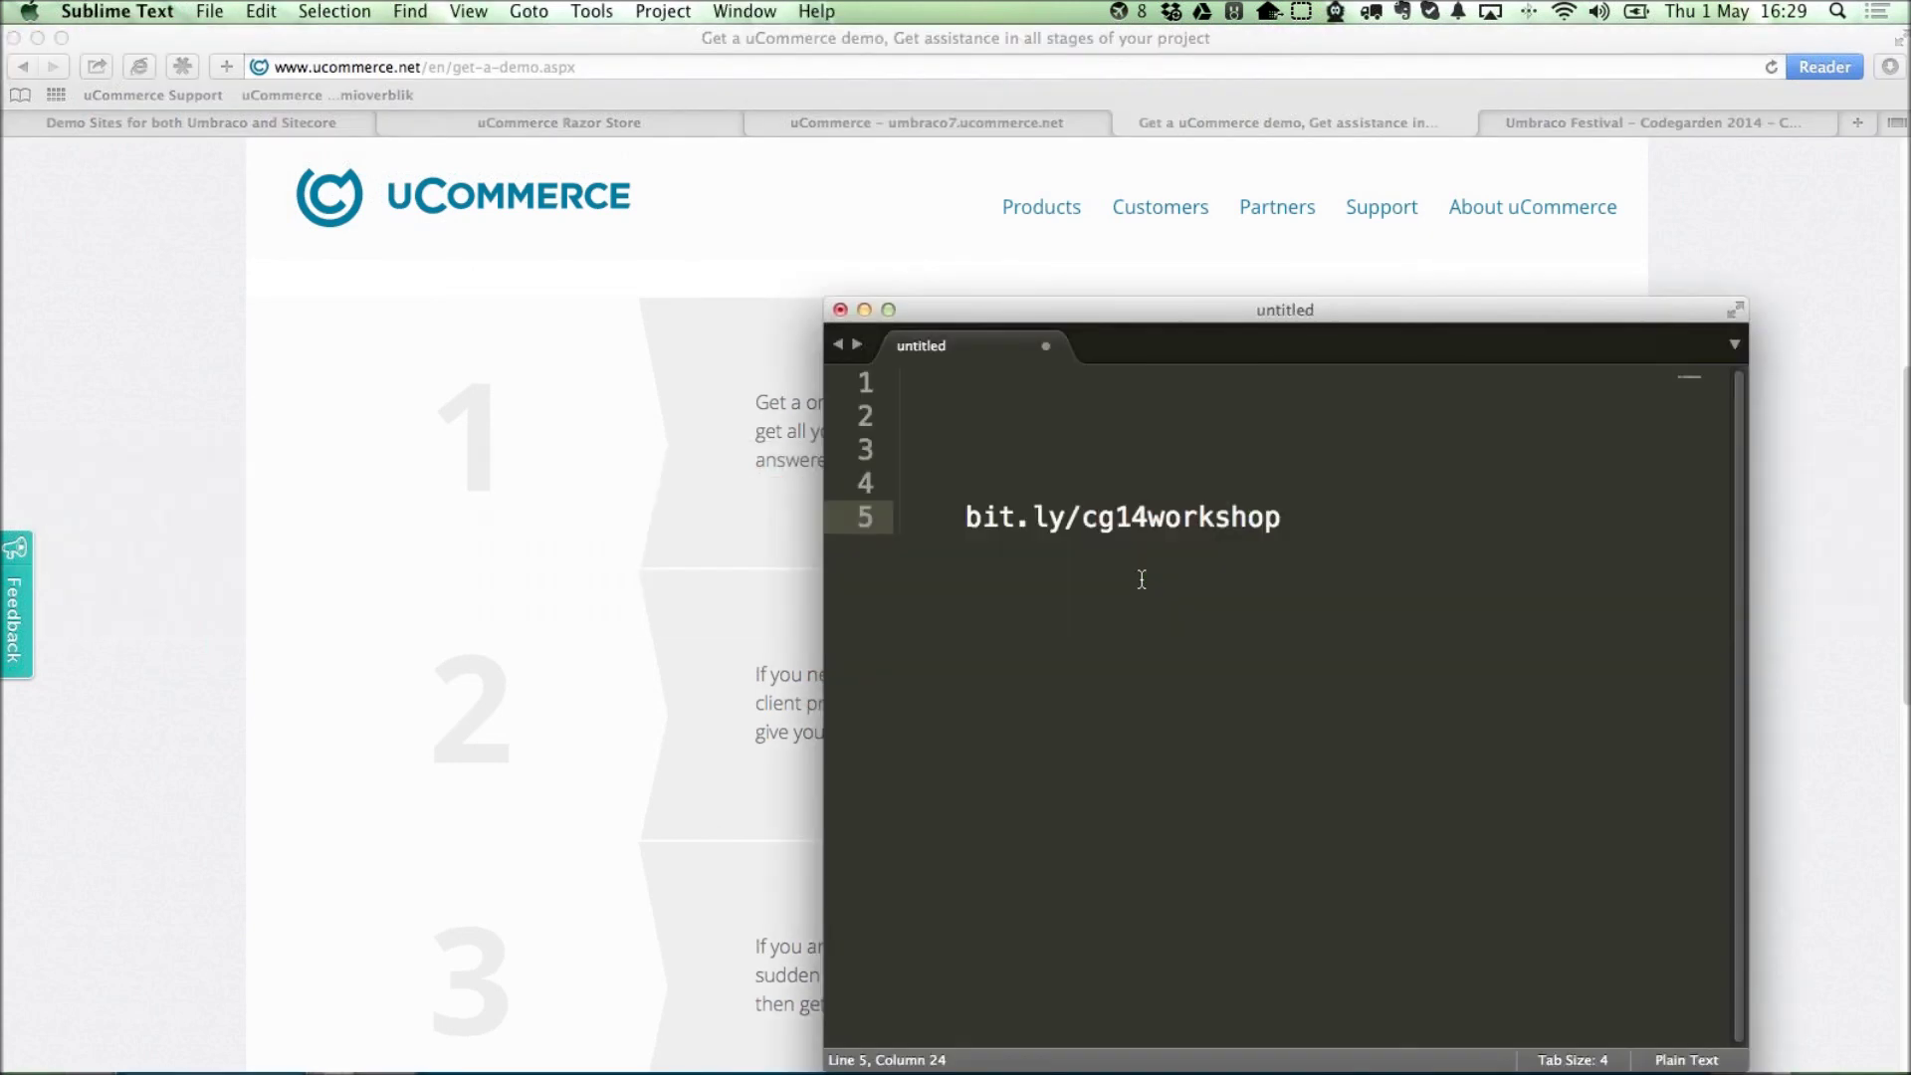
pyautogui.press('Return')
pyautogui.press('Return')
pyautogui.press('Return')
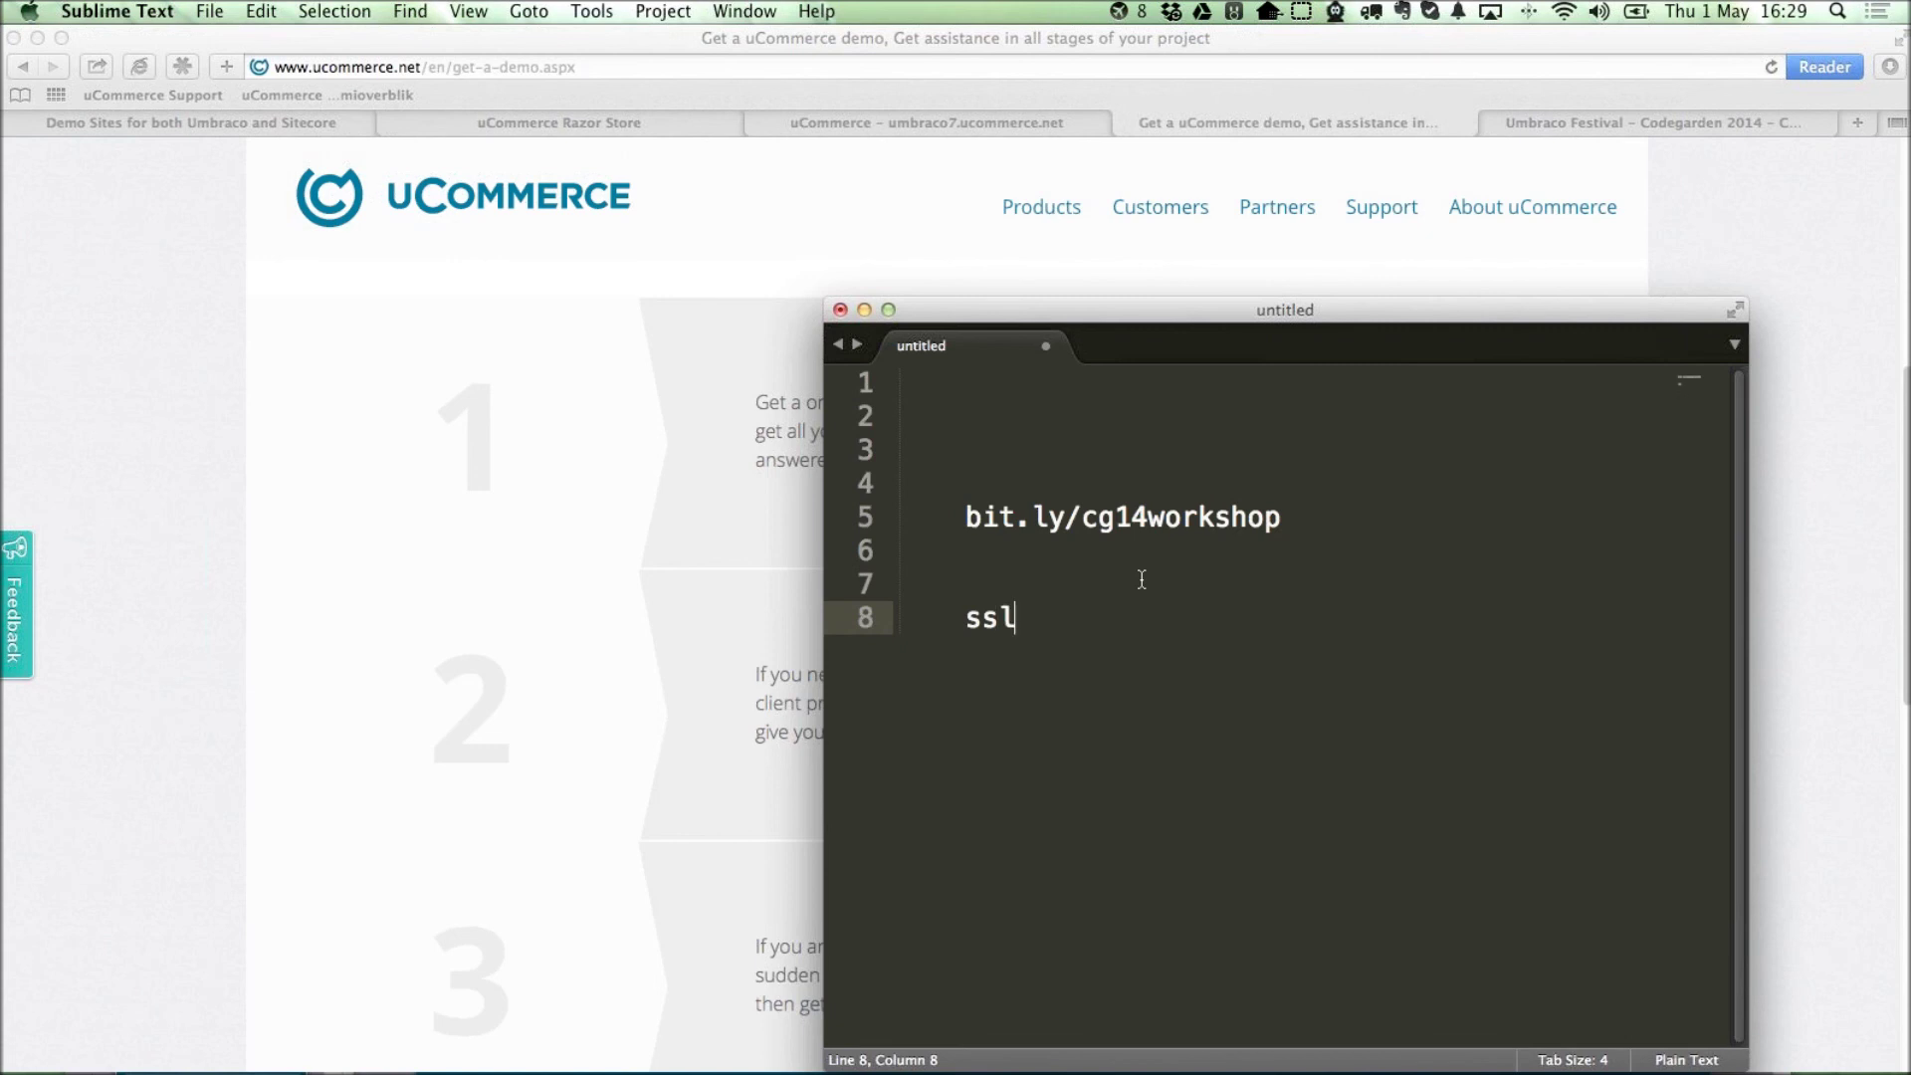
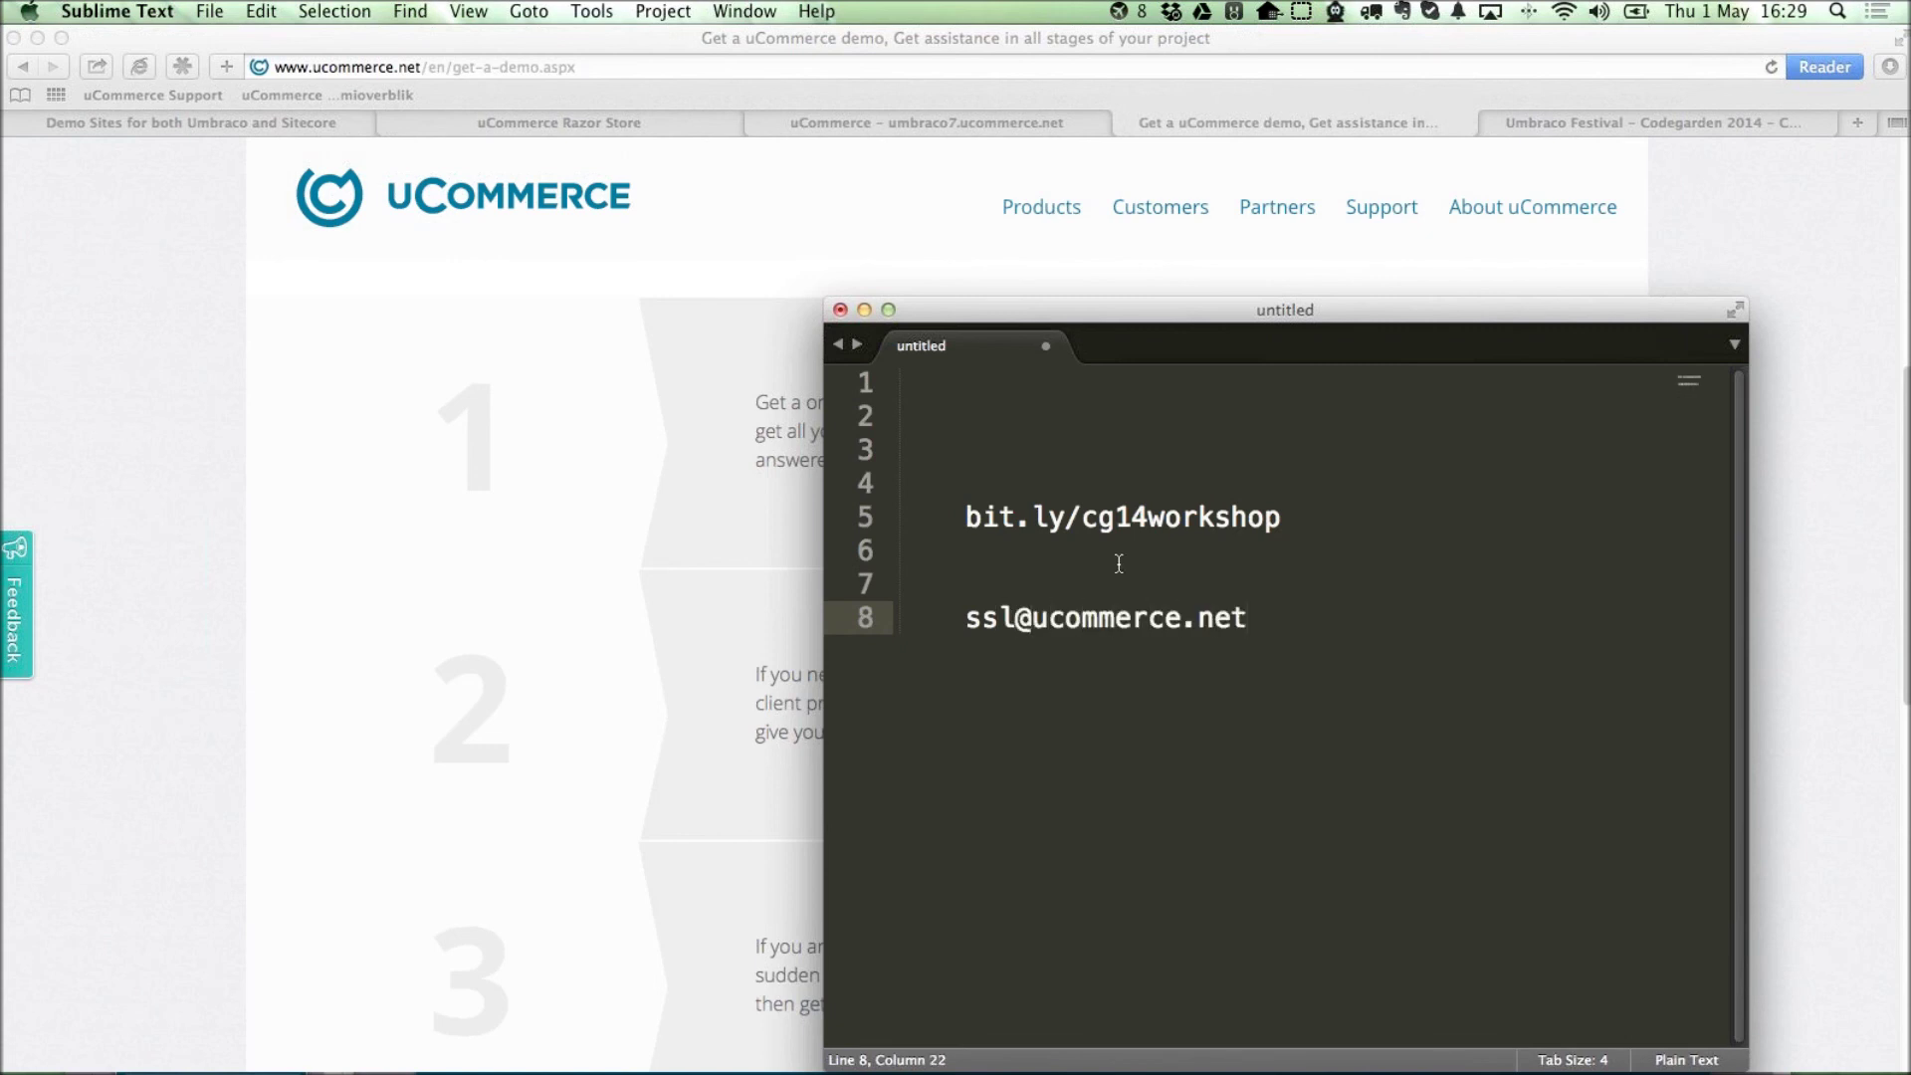
pyautogui.moveTo(1121, 297); pyautogui.dragTo(1122, 528)
pyautogui.moveTo(1013, 331)
pyautogui.mouseDown()
pyautogui.moveTo(962, 321)
pyautogui.moveTo(978, 316)
pyautogui.mouseUp()
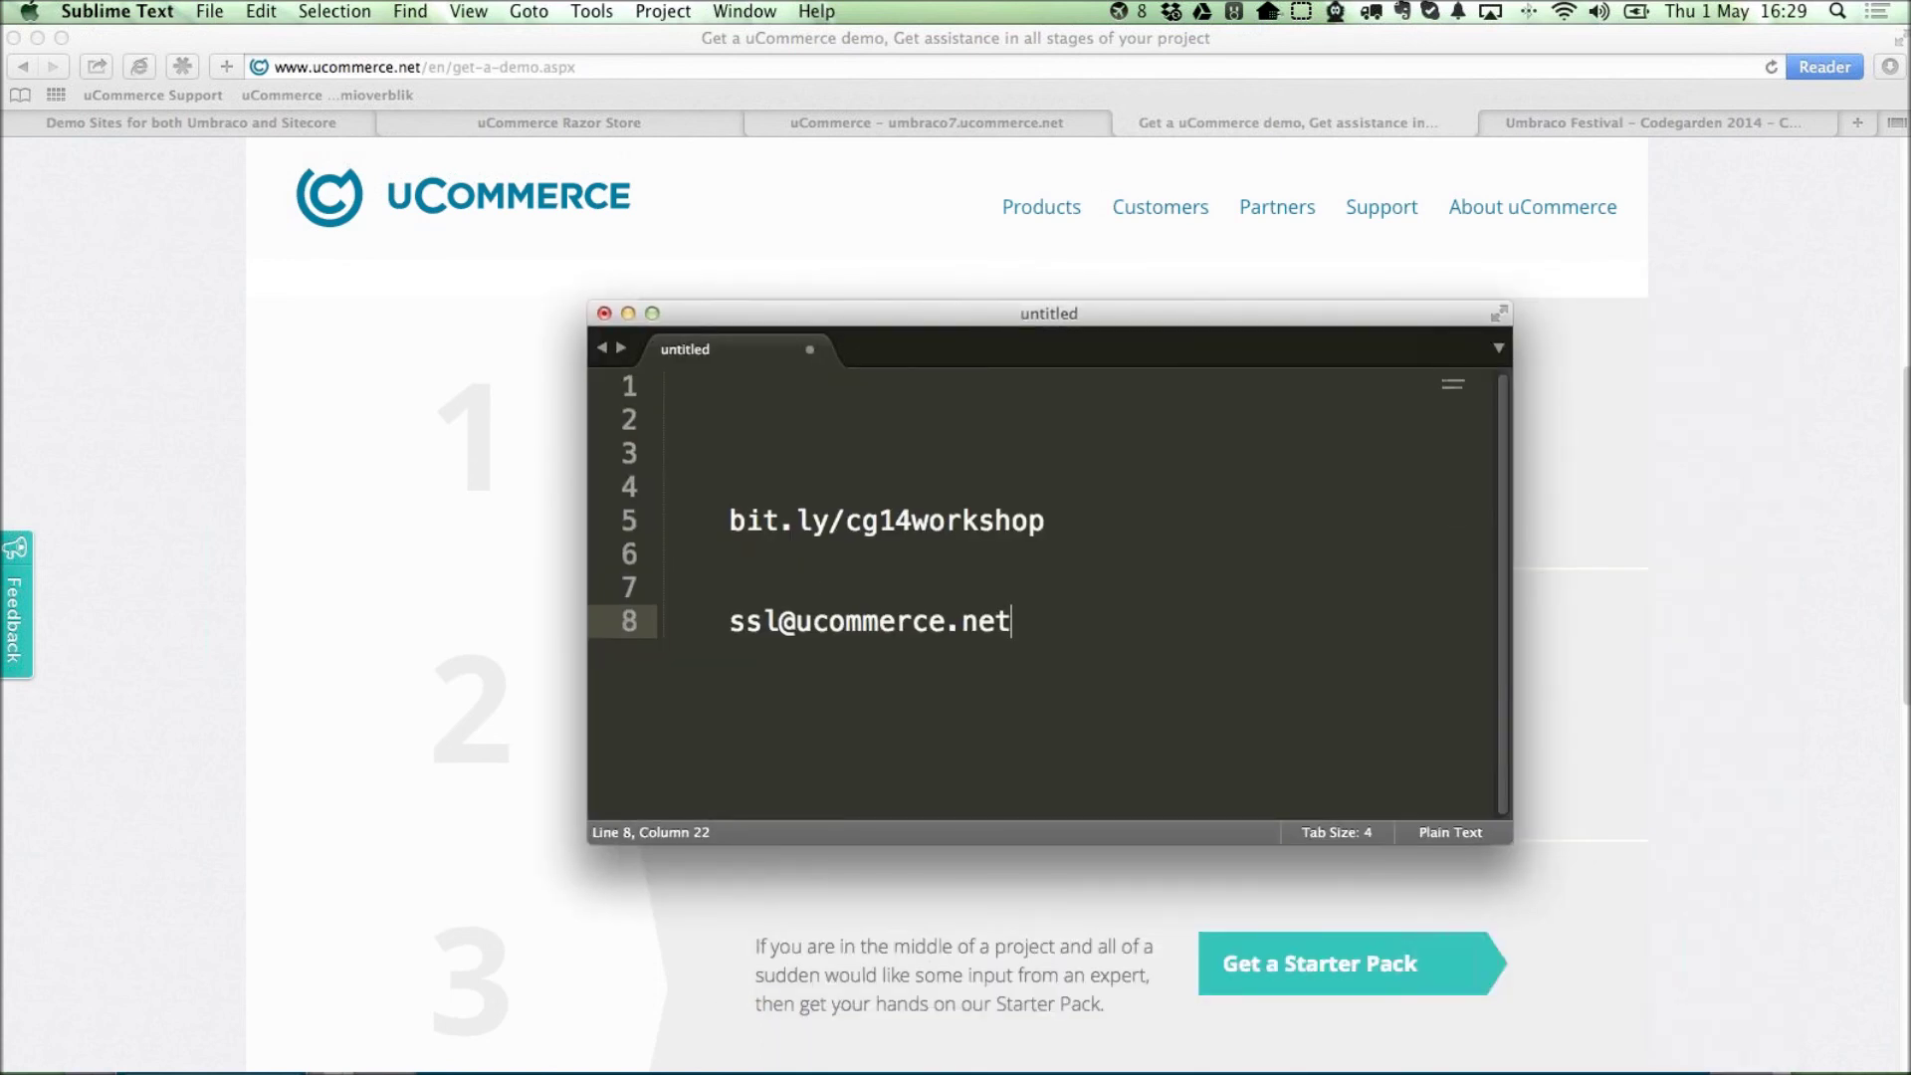